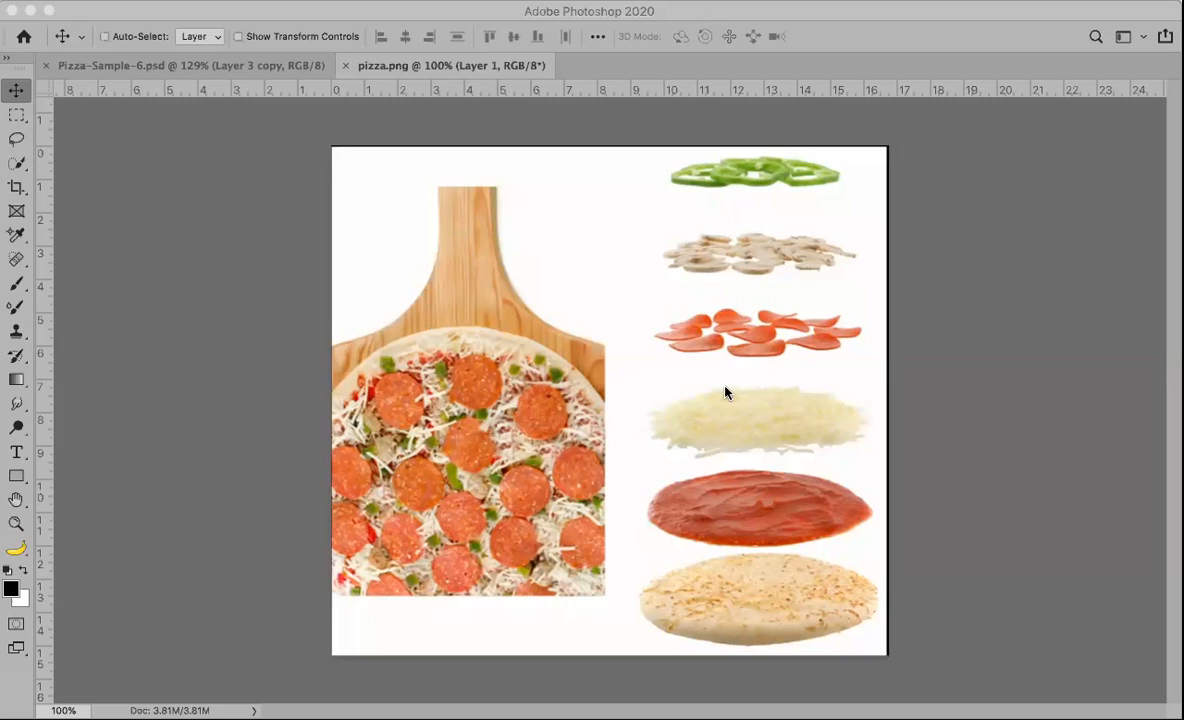
pyautogui.click(265, 217)
pyautogui.press('Escape')
pyautogui.click(1013, 298)
pyautogui.press('Escape')
pyautogui.press('F7')
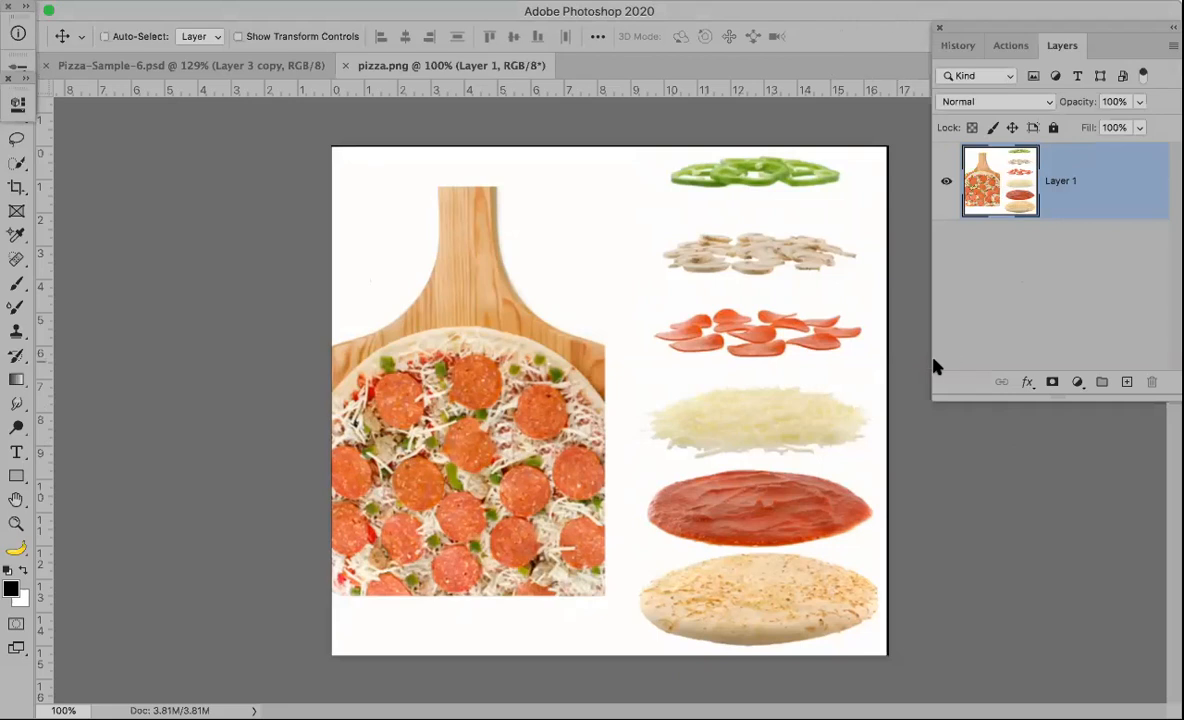
pyautogui.press('super+Tab')
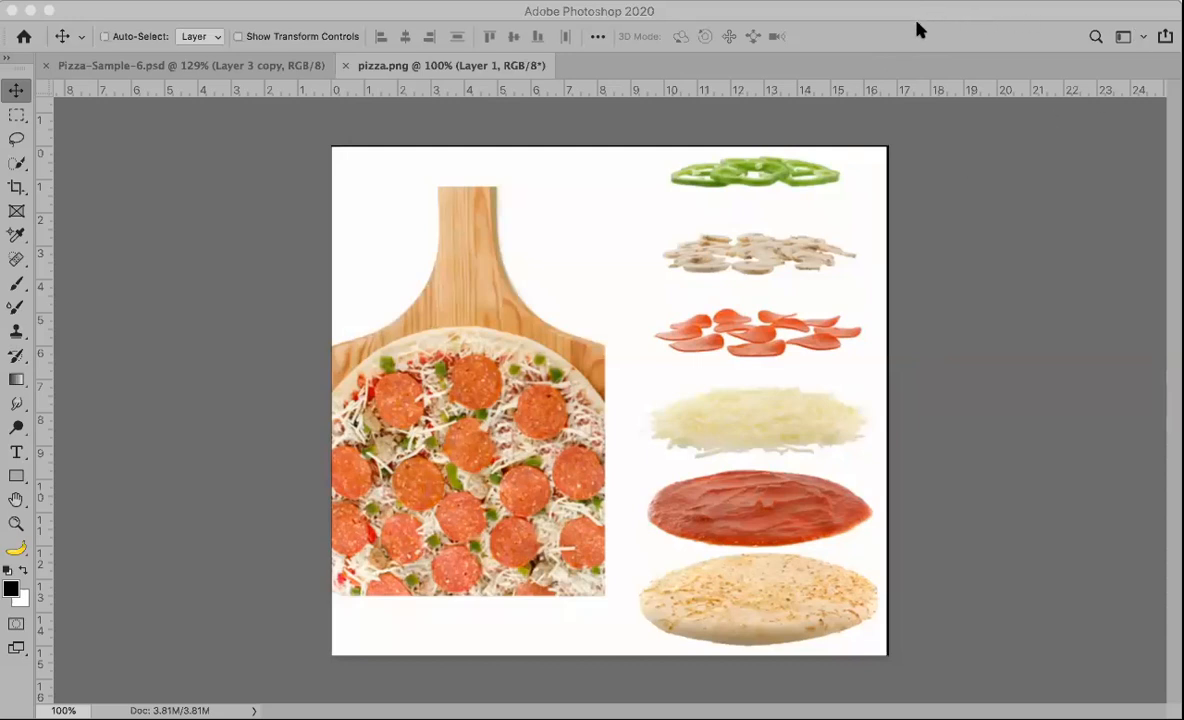
pyautogui.press('F7')
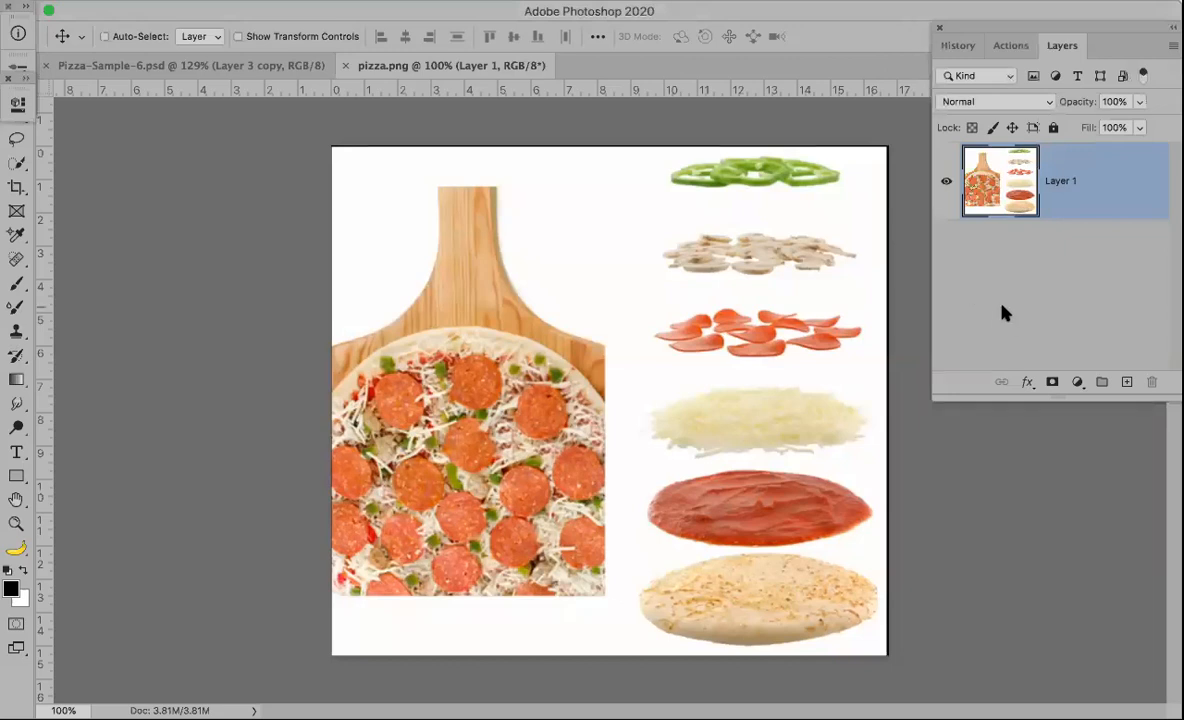
pyautogui.click(946, 440)
pyautogui.click(907, 239)
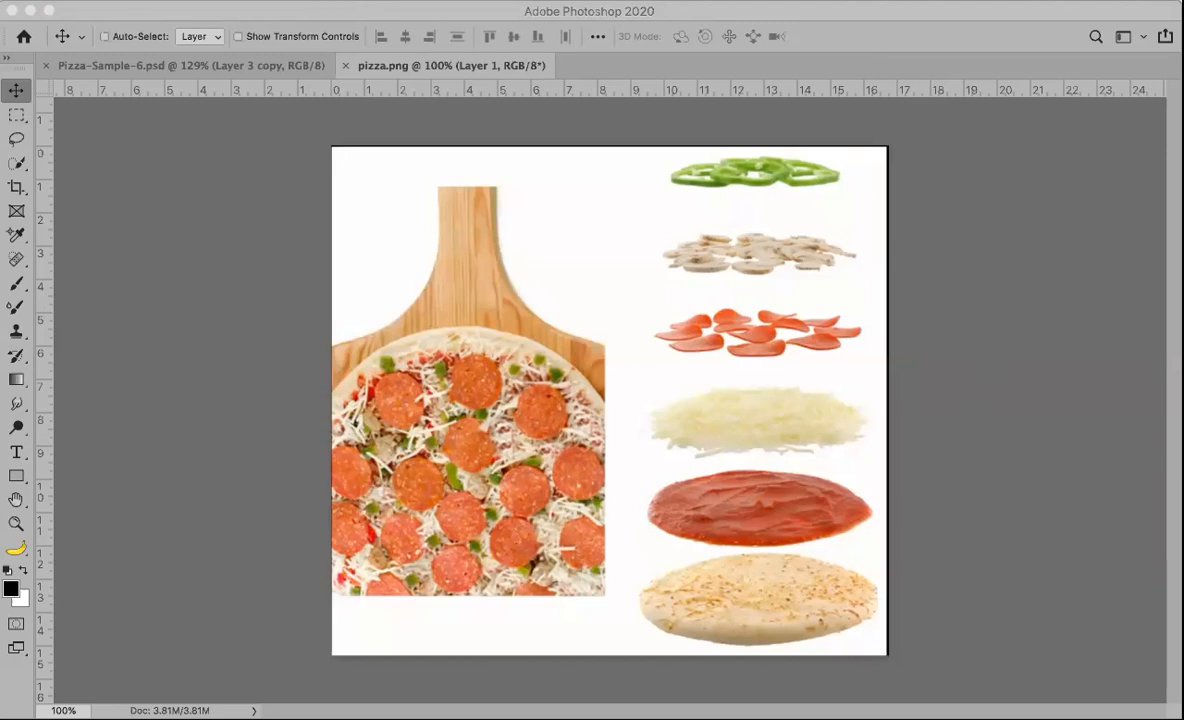
pyautogui.press('F7')
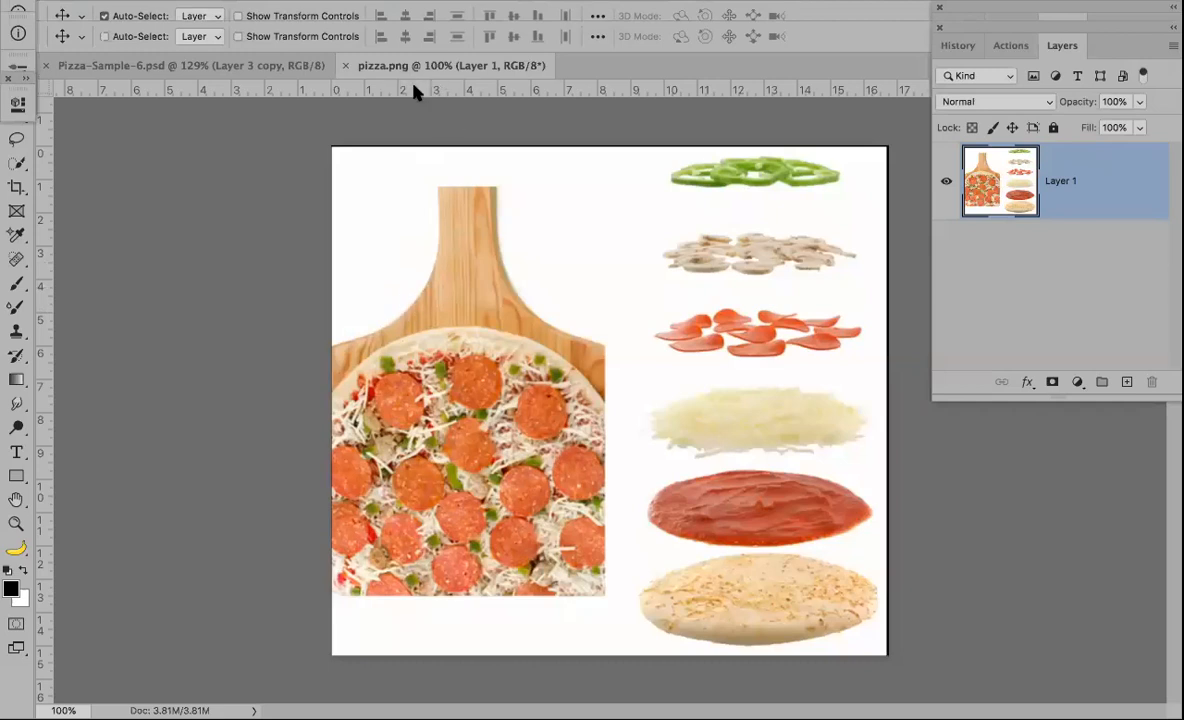
# Step: Close the pizza.png document
pyautogui.click(344, 66)
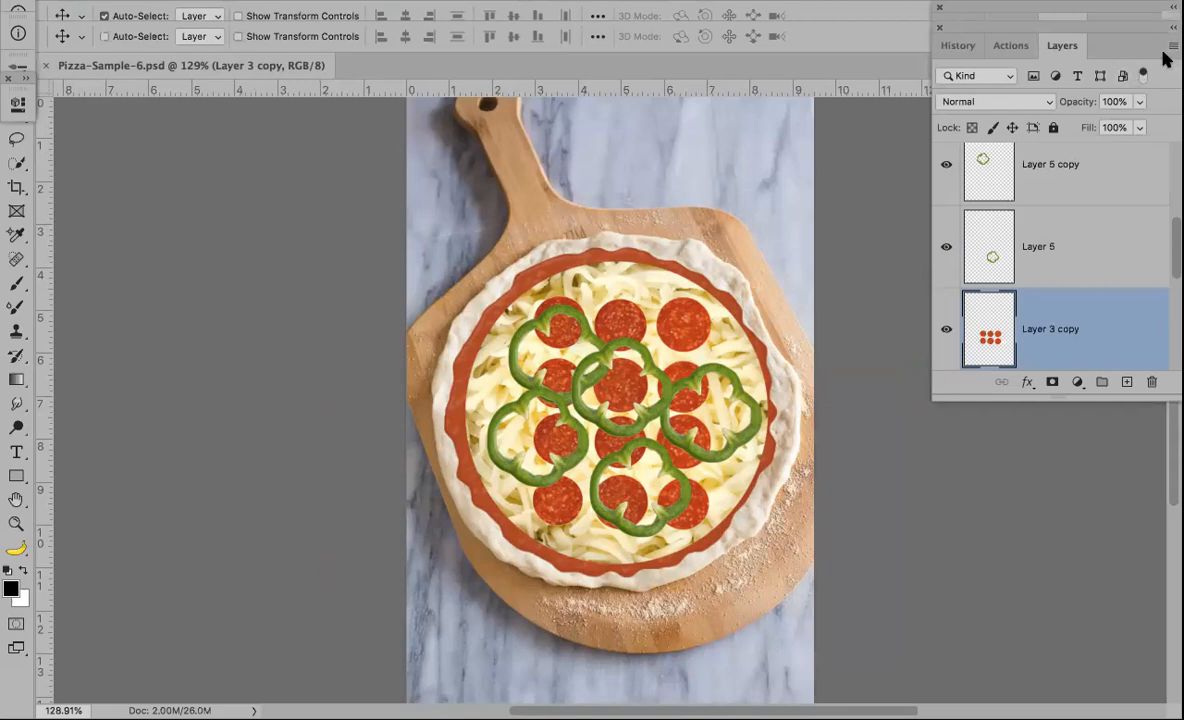
# Step: Set the Layers panel thumbnails to the smallest size and lengthen the Layers panel
pyautogui.moveTo(1171, 246); pyautogui.dragTo(1170, 360)
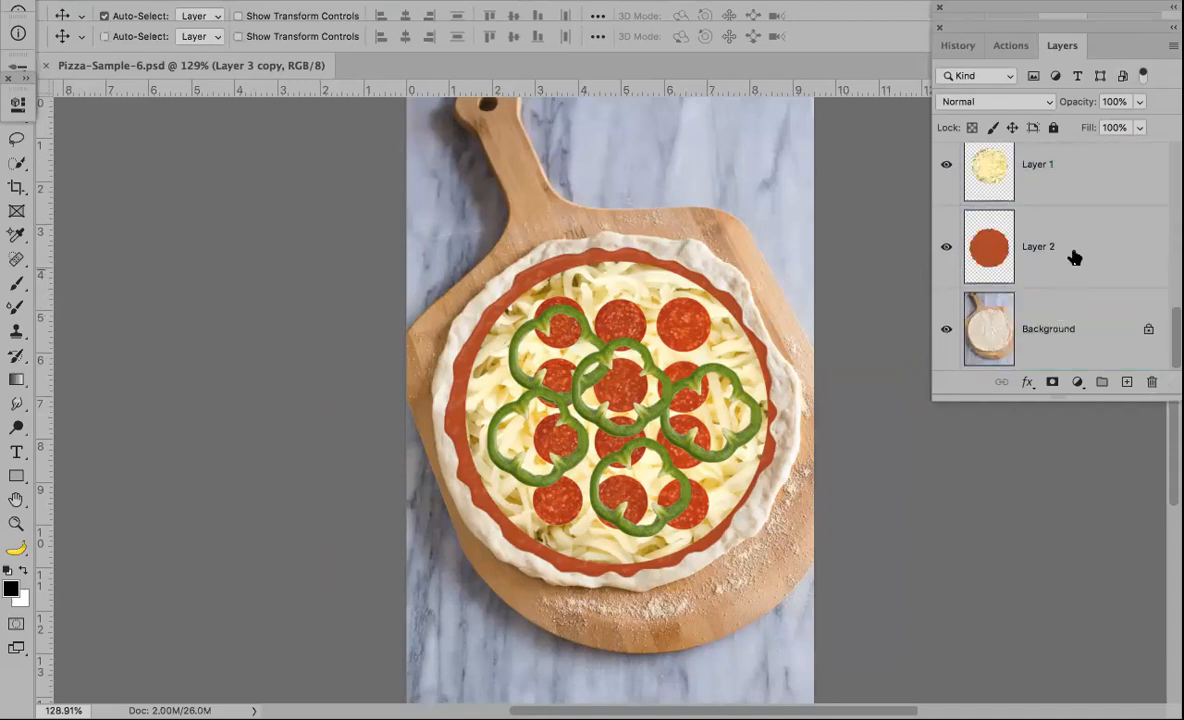
pyautogui.click(1173, 48)
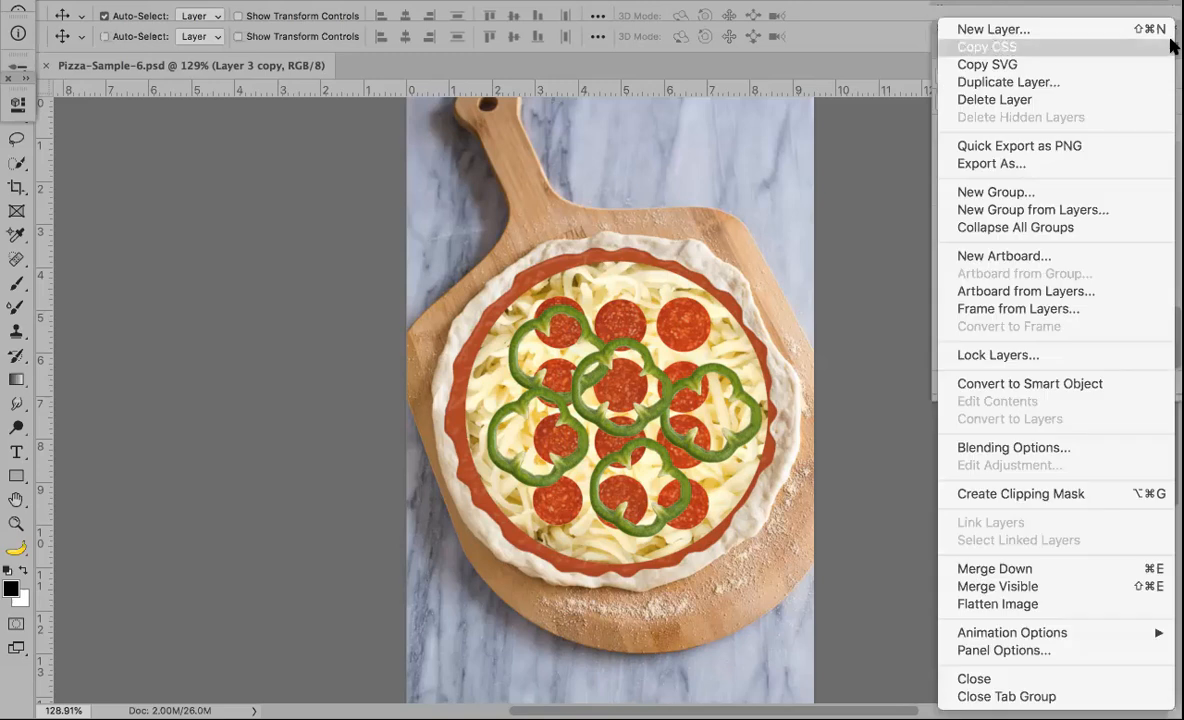
pyautogui.click(985, 652)
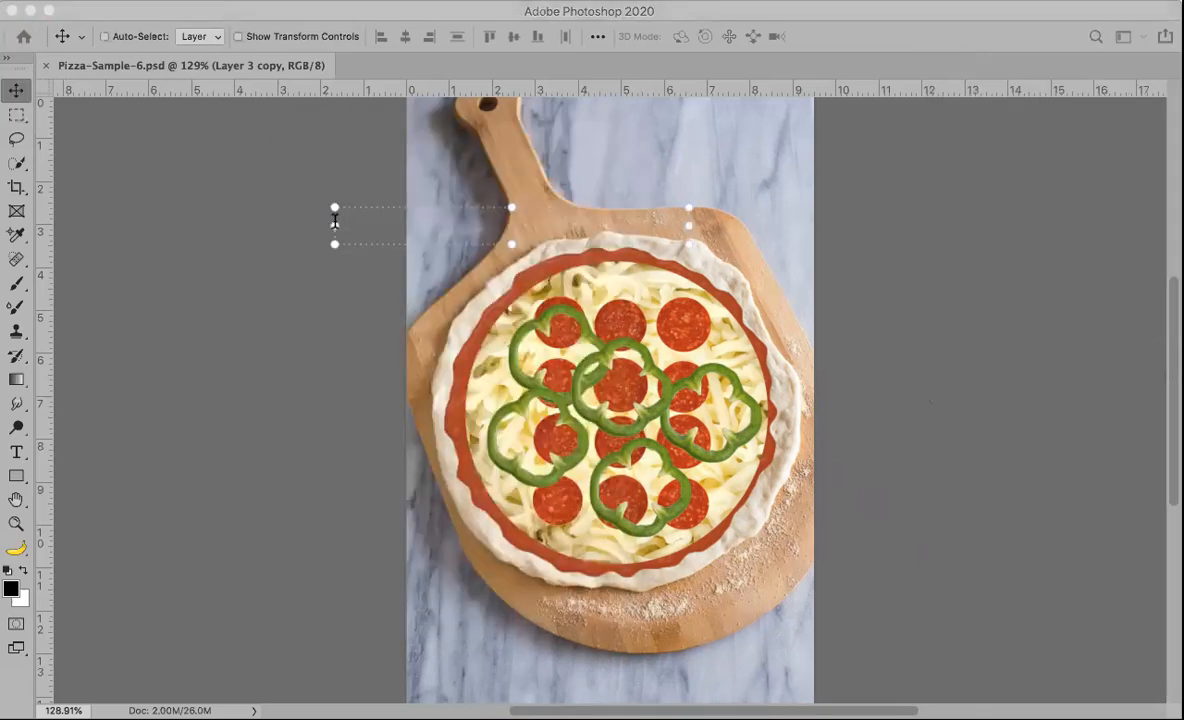
pyautogui.click(322, 223)
pyautogui.click(323, 225)
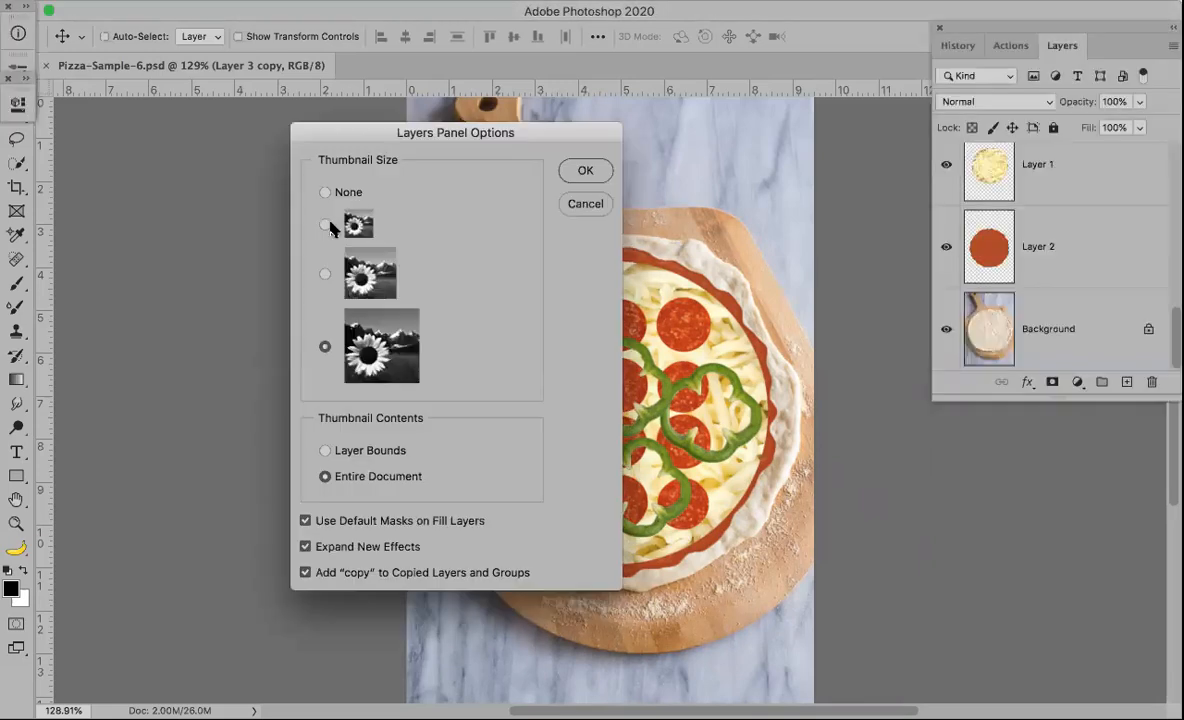
pyautogui.click(324, 224)
pyautogui.click(586, 171)
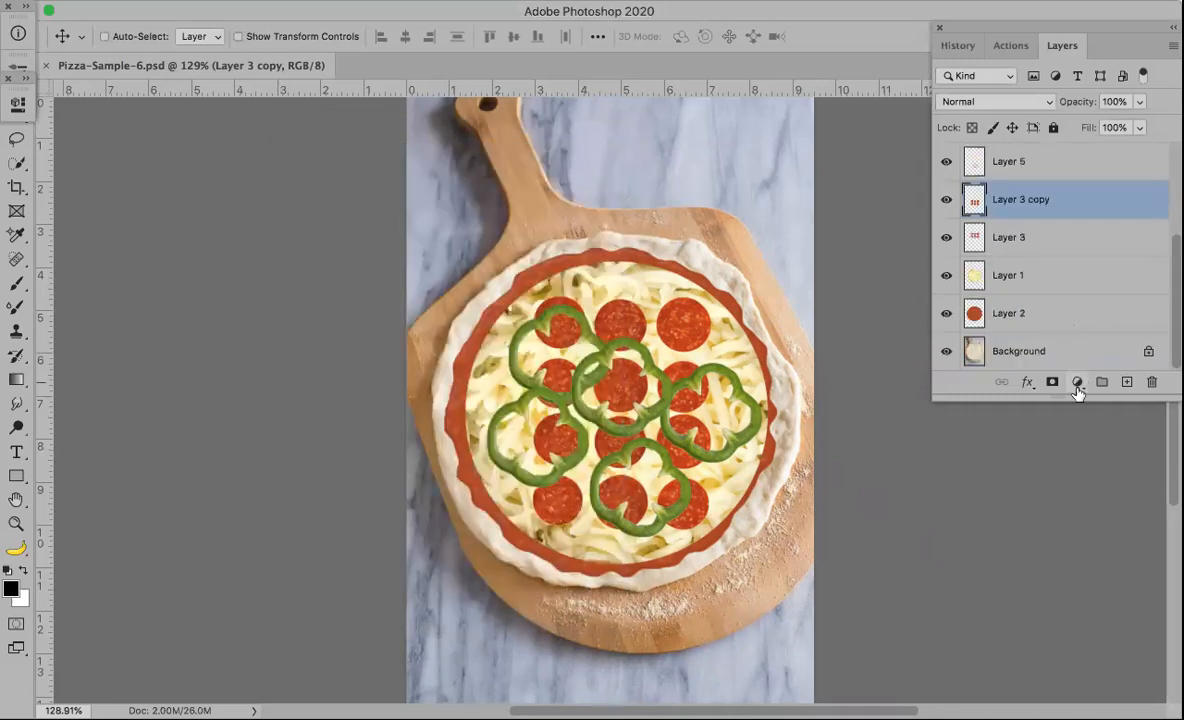
pyautogui.moveTo(1078, 400); pyautogui.dragTo(1091, 588)
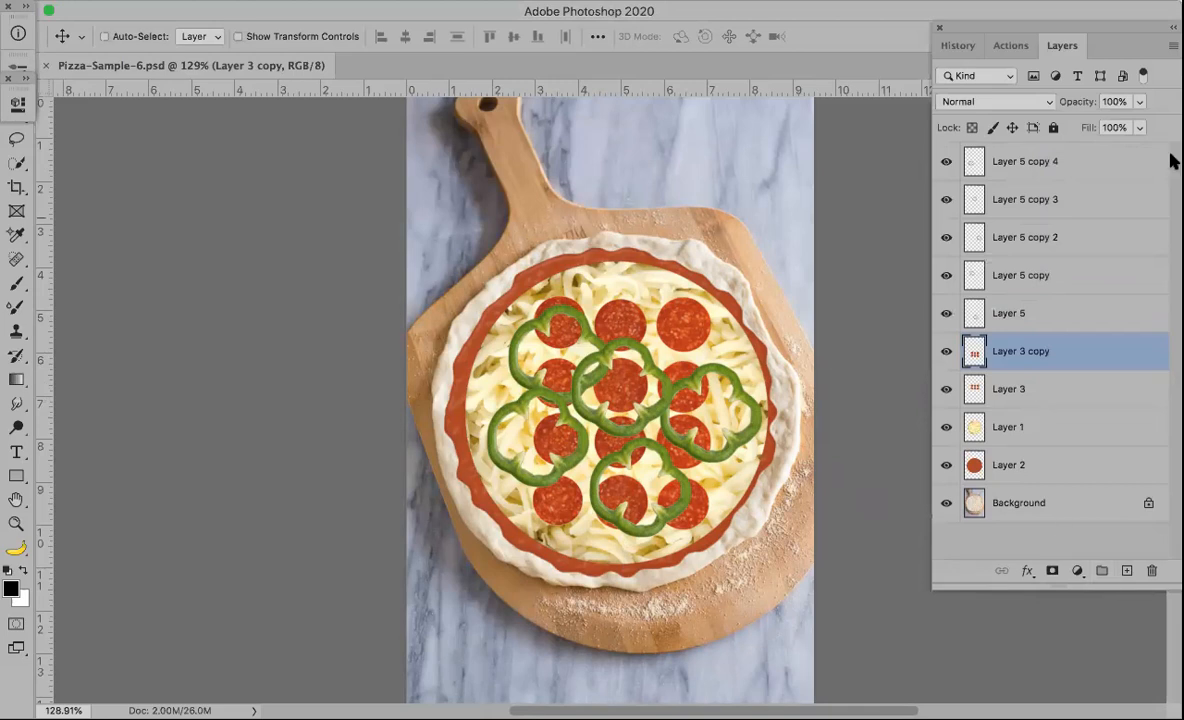
# Step: Set the Layers panel thumbnails back to the largest size
pyautogui.click(1173, 45)
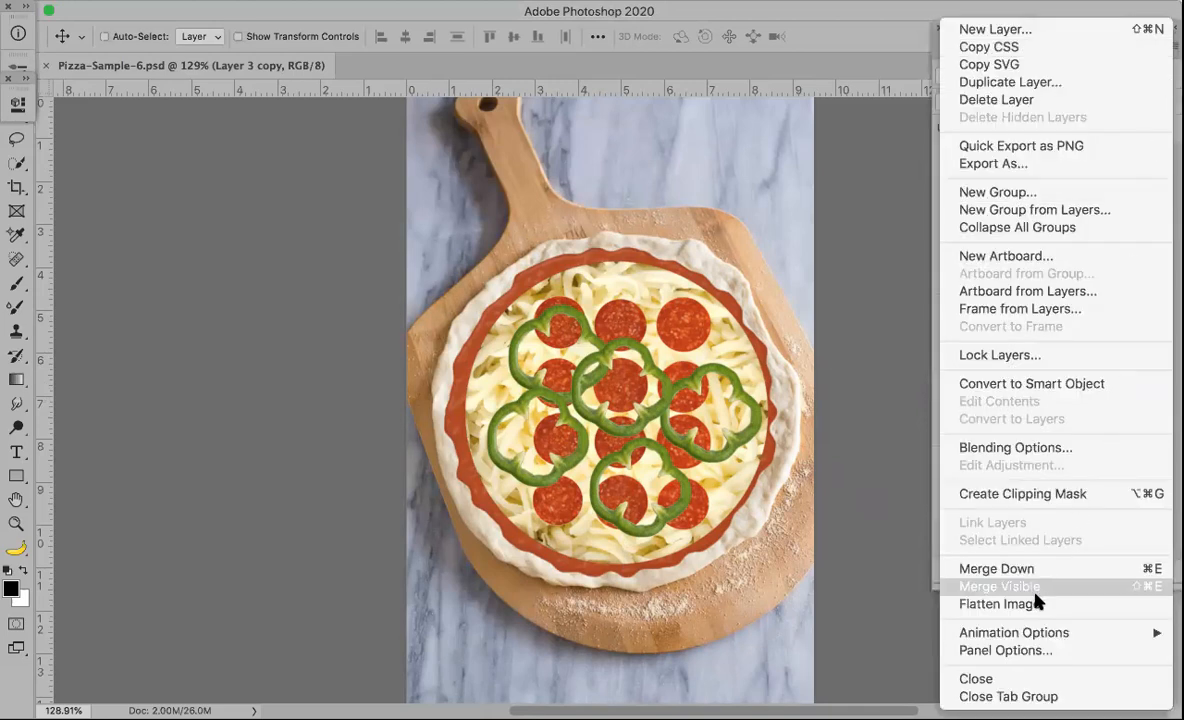
pyautogui.click(1006, 651)
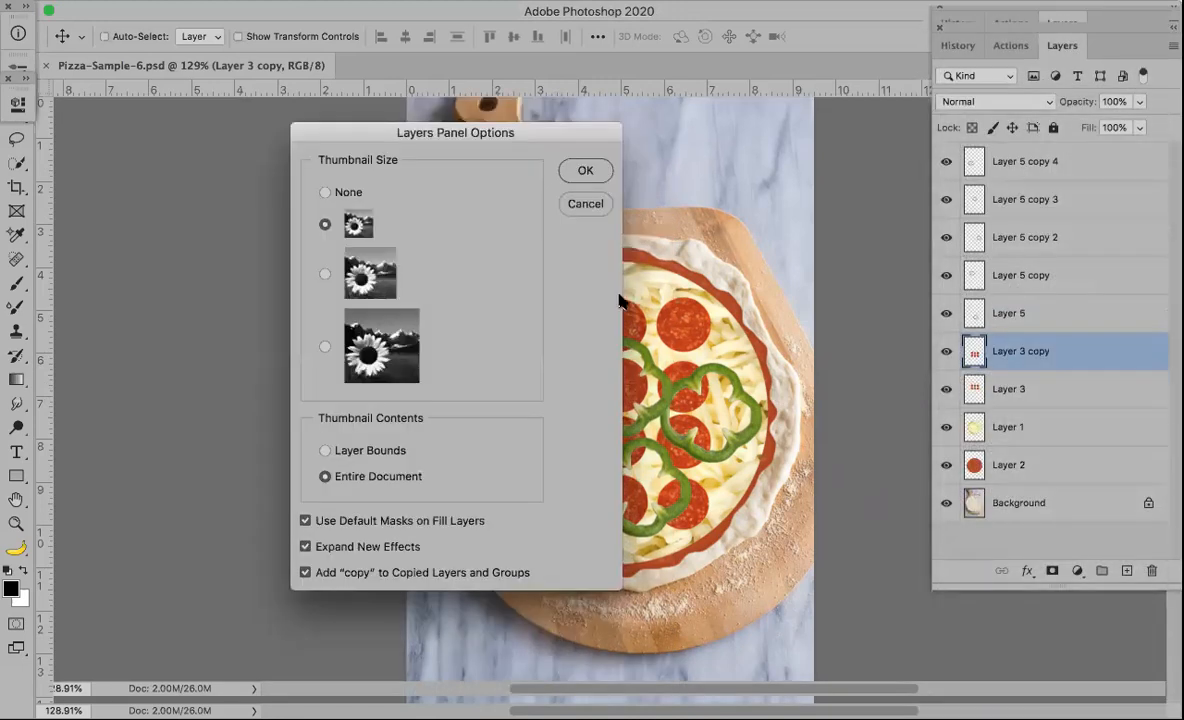
pyautogui.click(326, 347)
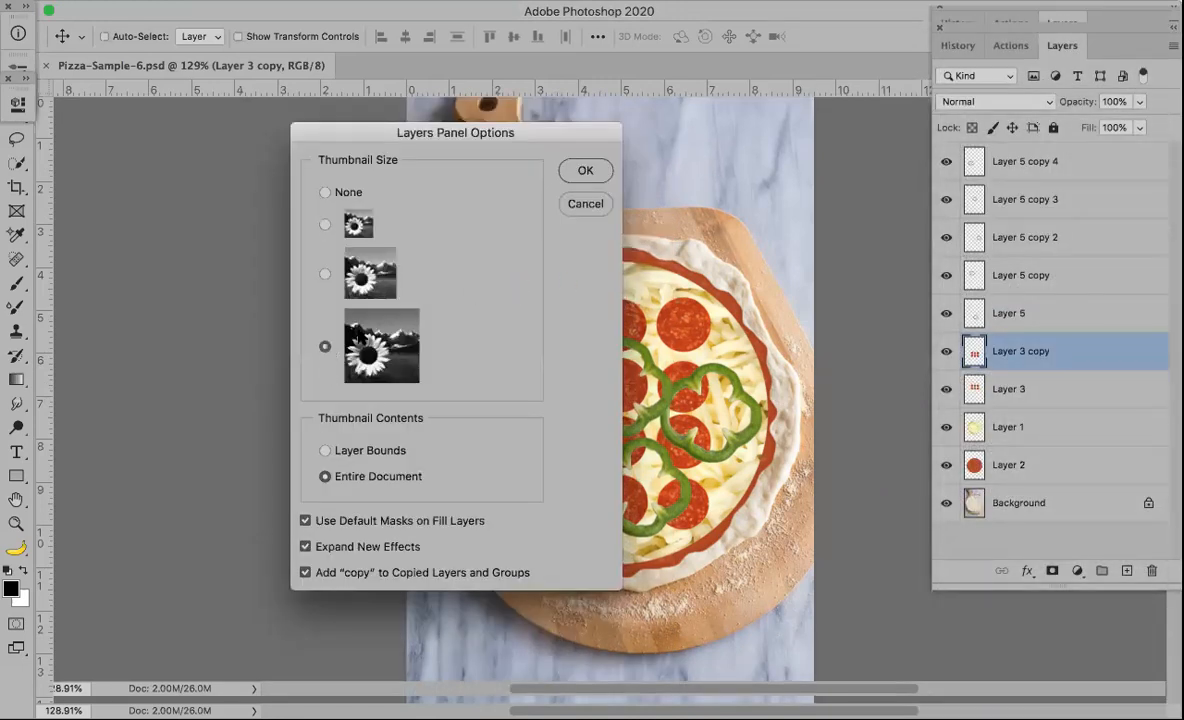
pyautogui.click(580, 172)
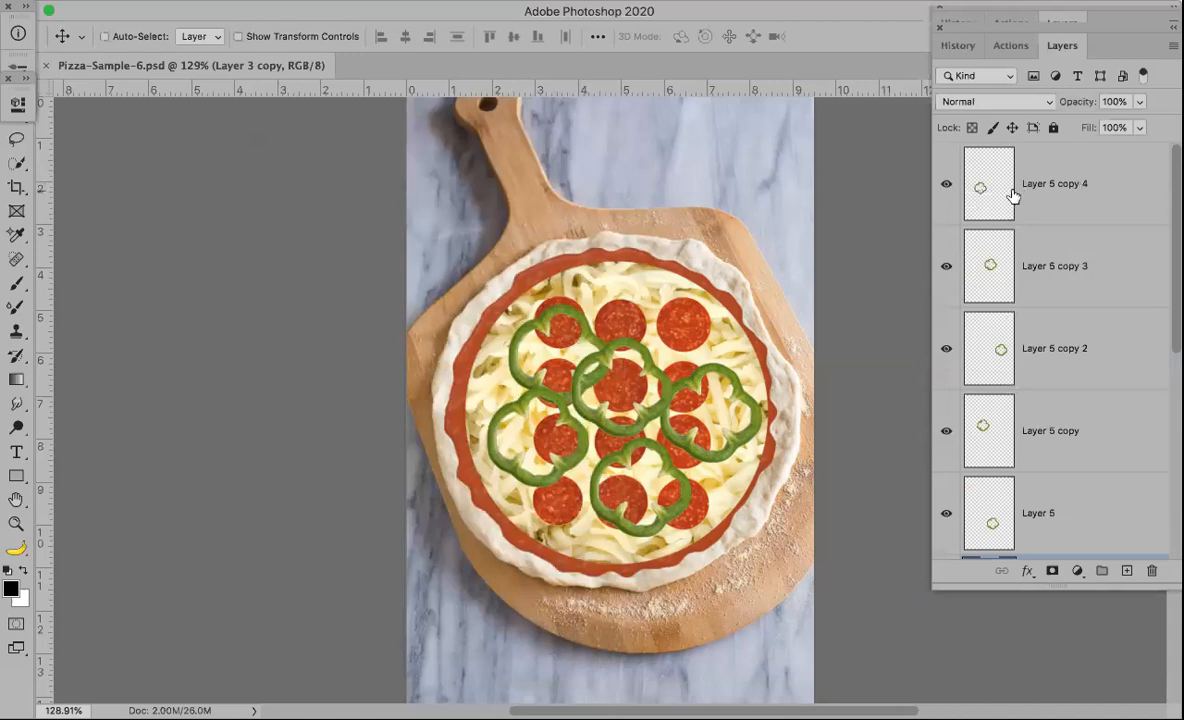
pyautogui.scroll(-5, 1165, 360)
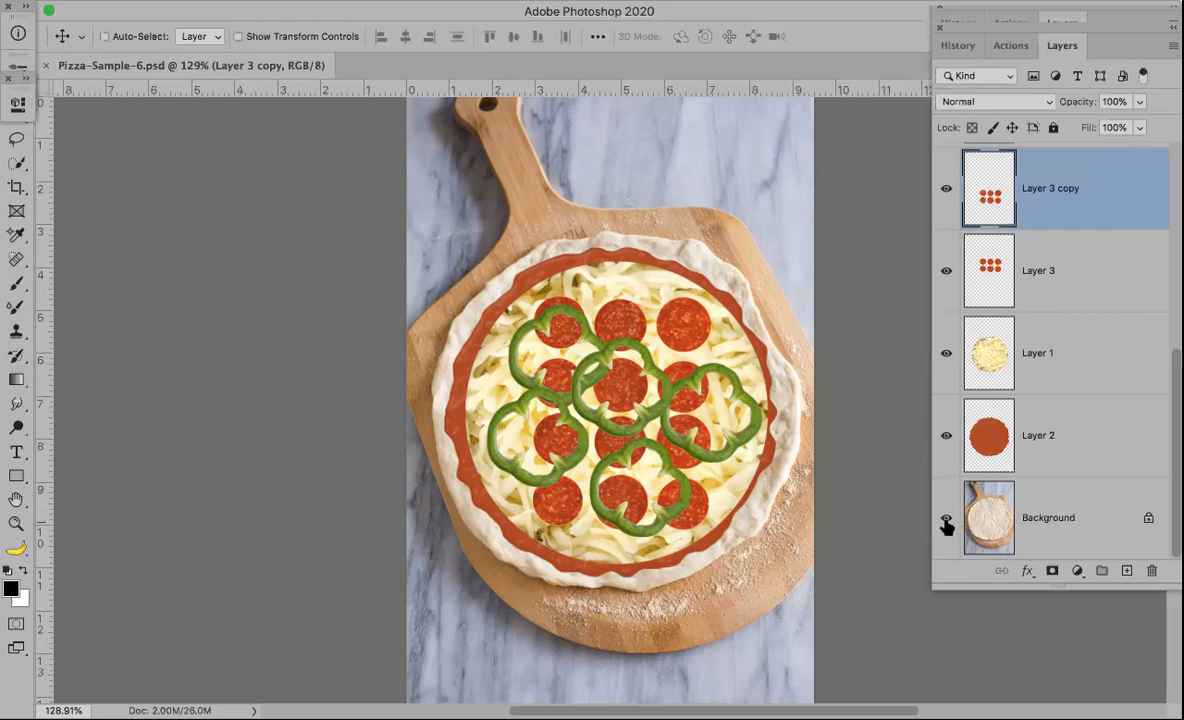
# Step: Toggle the Background layer's visibility off and on to compare the pizza with and without toppings
pyautogui.keyDown('alt'); pyautogui.click(946, 518); pyautogui.keyUp('alt')
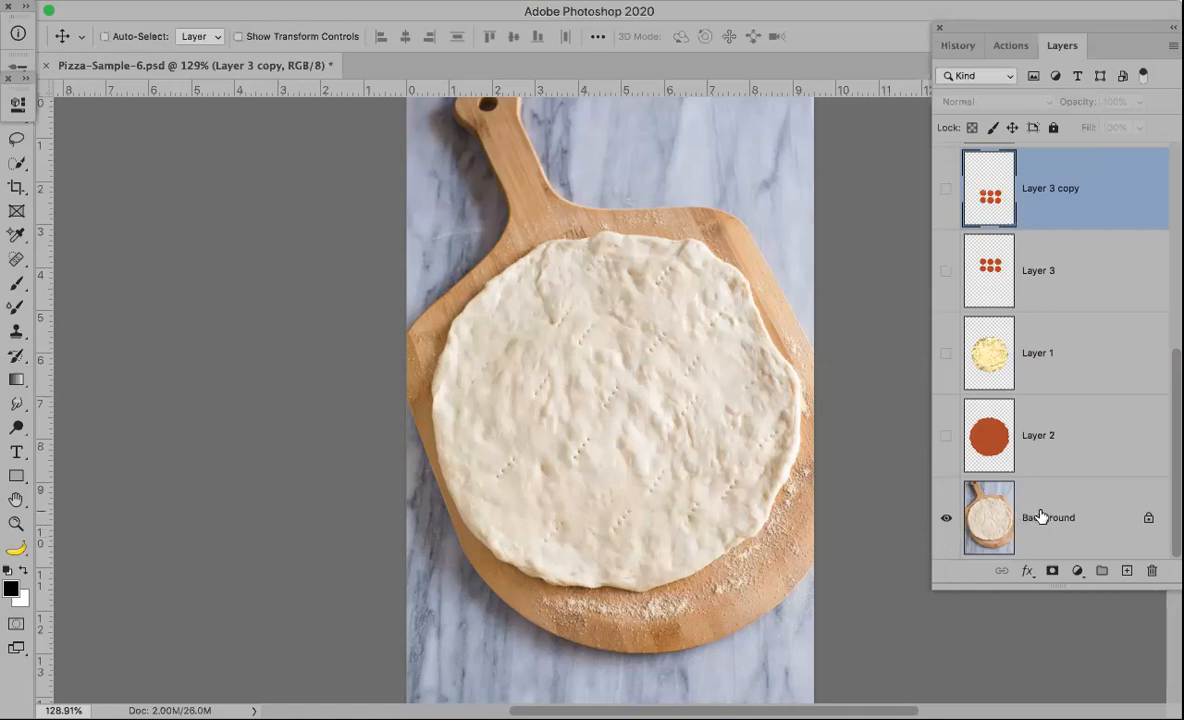
pyautogui.keyDown('alt'); pyautogui.click(946, 519); pyautogui.keyUp('alt')
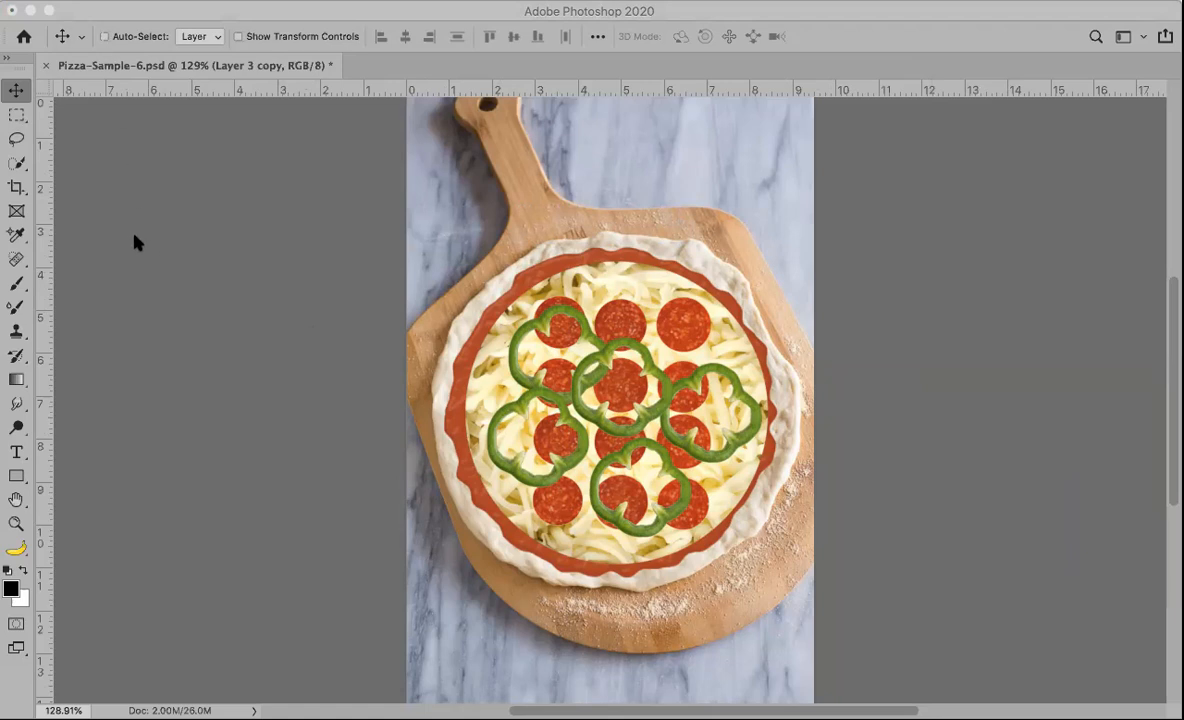
pyautogui.hotkey('shift', 'Tab')
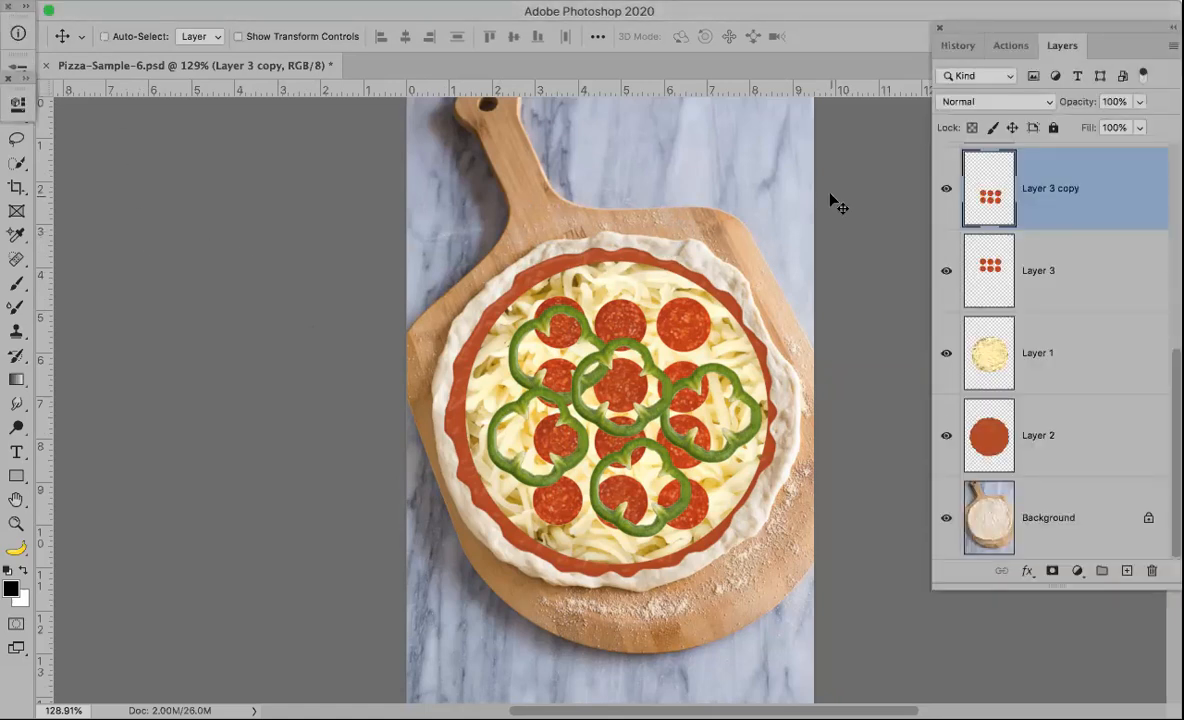
pyautogui.click(7, 77)
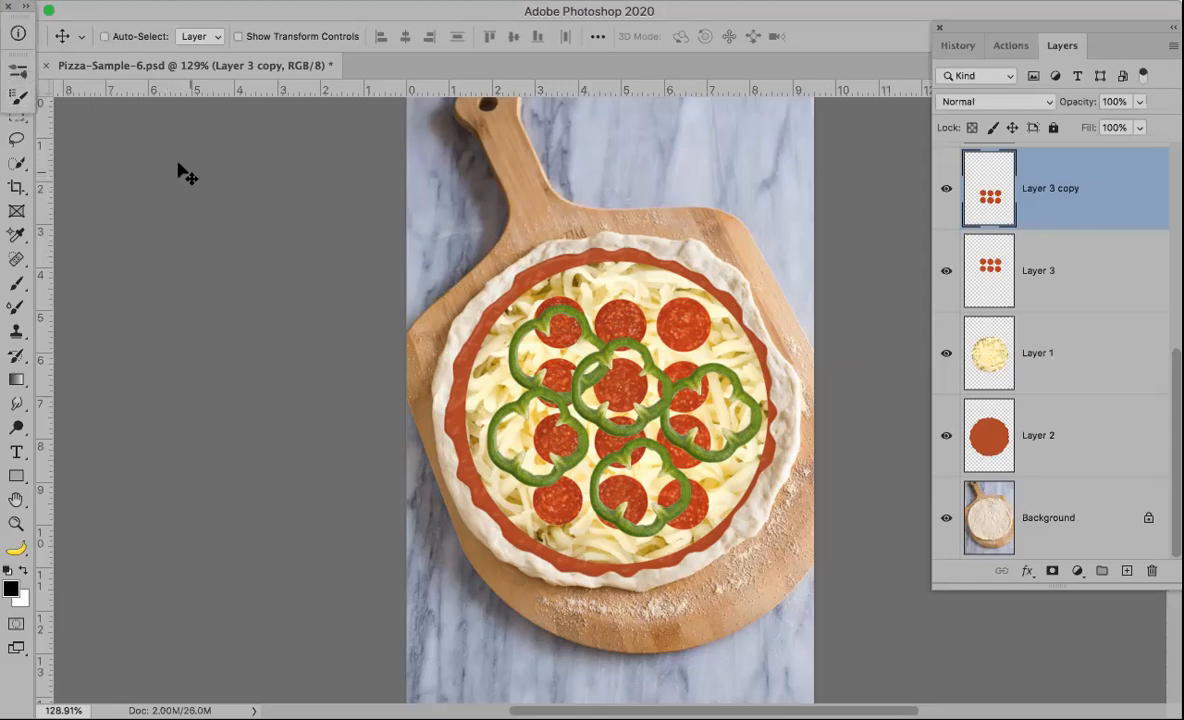
pyautogui.click(9, 7)
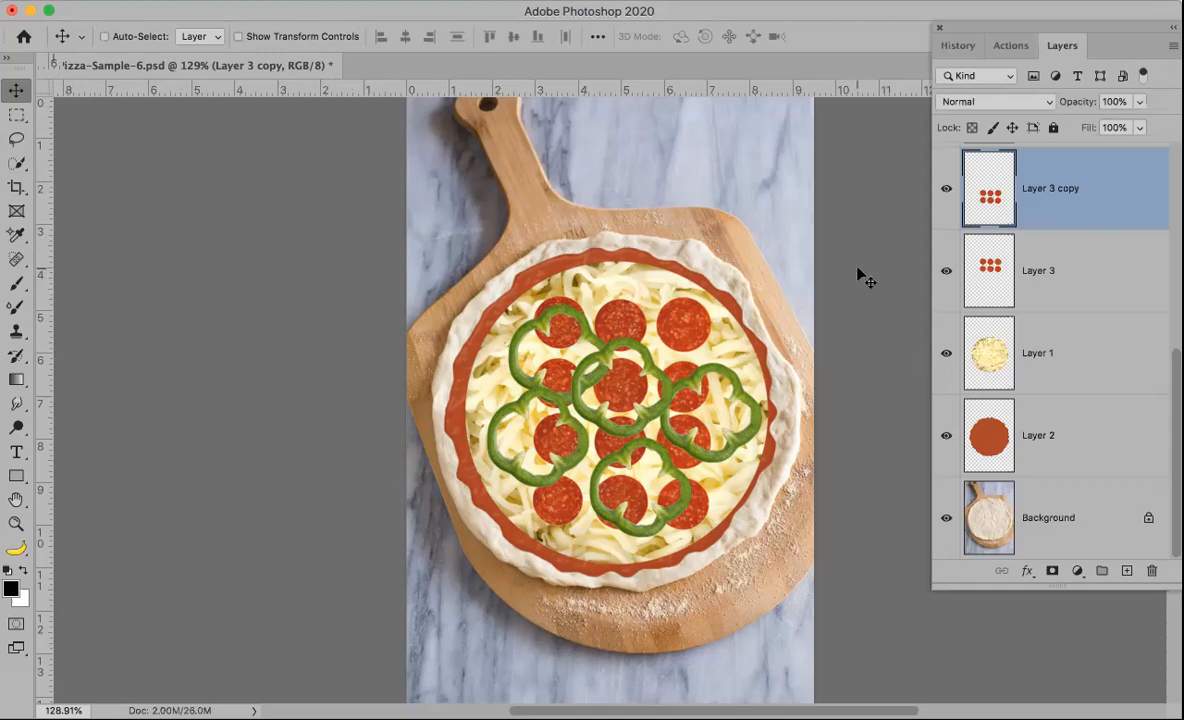
# Step: Select the sauce layer, Layer 2, and leave only it and the Background layer visible
pyautogui.click(1104, 442)
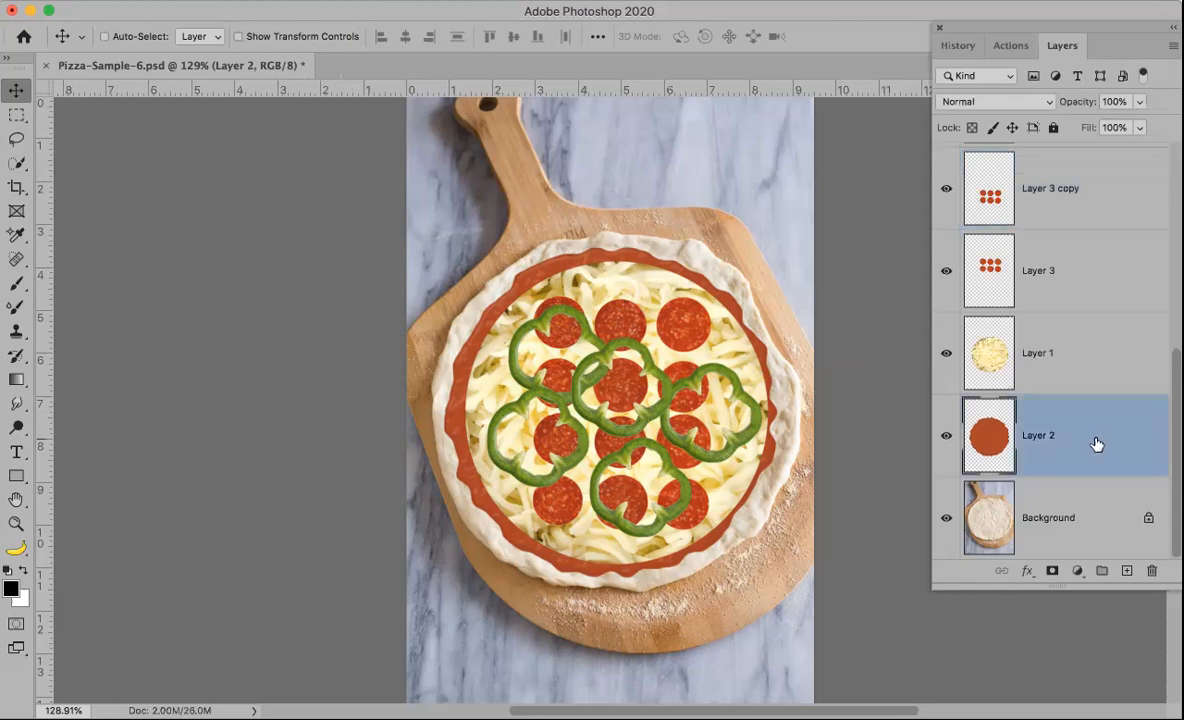
pyautogui.keyDown('alt'); pyautogui.click(946, 438); pyautogui.keyUp('alt')
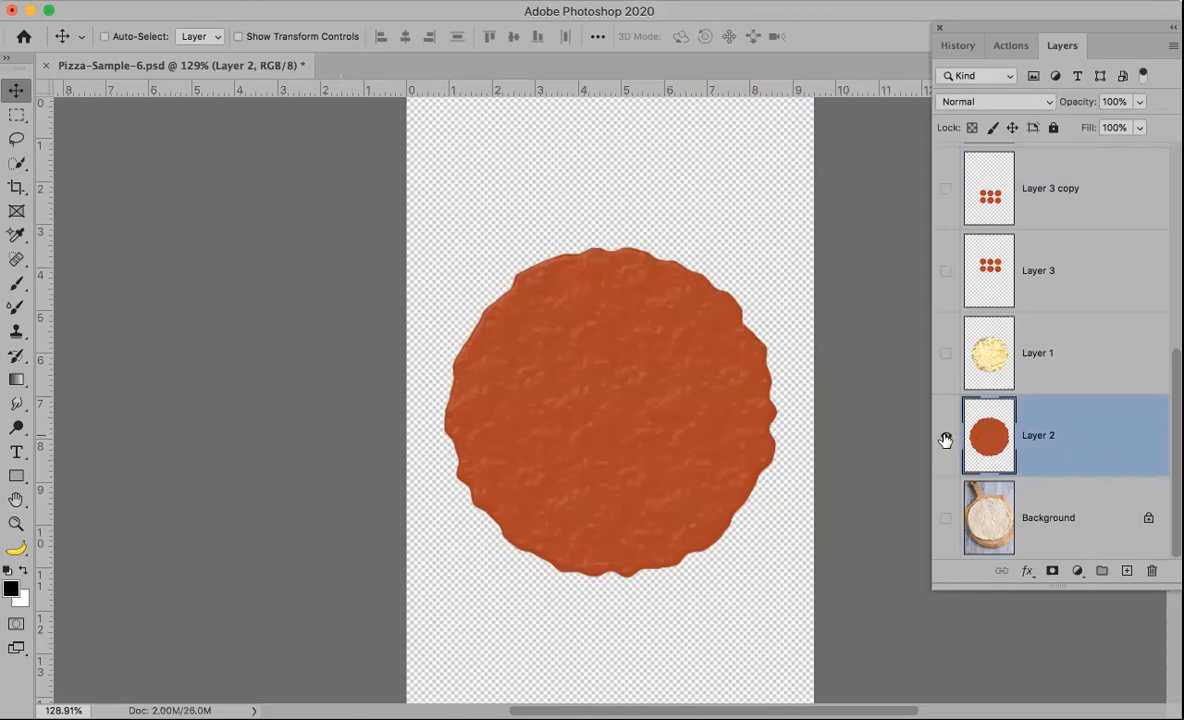
pyautogui.keyDown('alt'); pyautogui.click(946, 438); pyautogui.keyUp('alt')
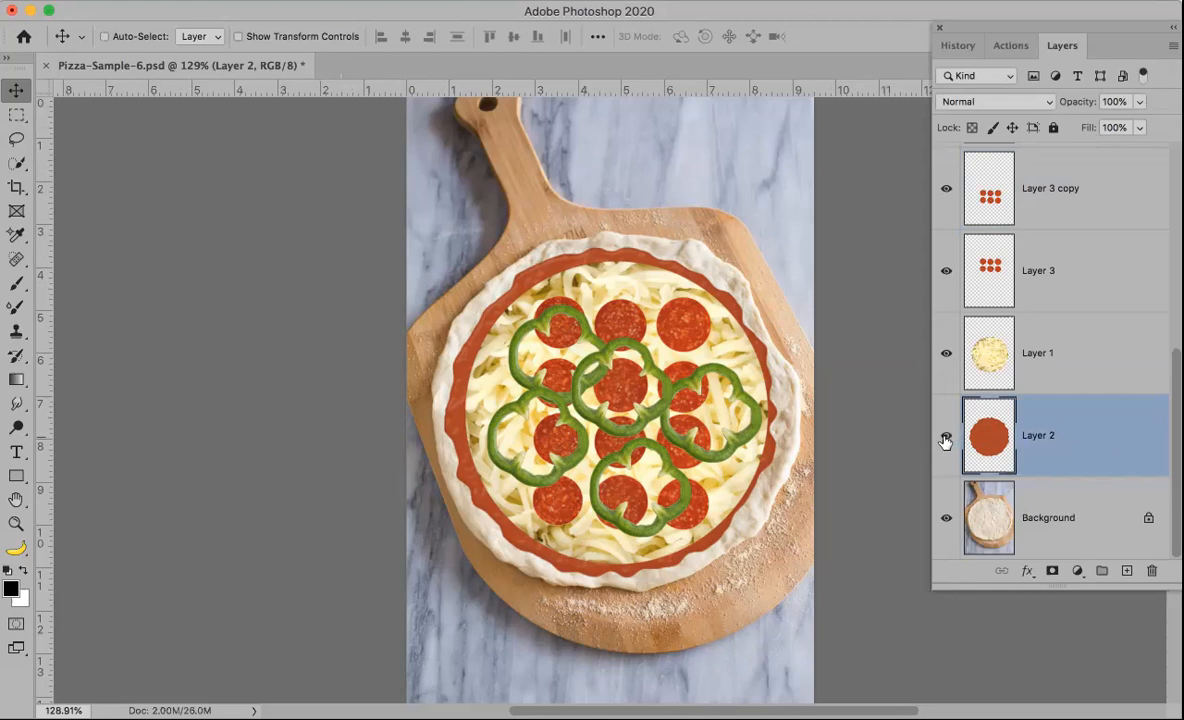
pyautogui.click(946, 518)
pyautogui.click(946, 518)
pyautogui.keyDown('alt'); pyautogui.click(946, 516); pyautogui.keyUp('alt')
pyautogui.click(946, 436)
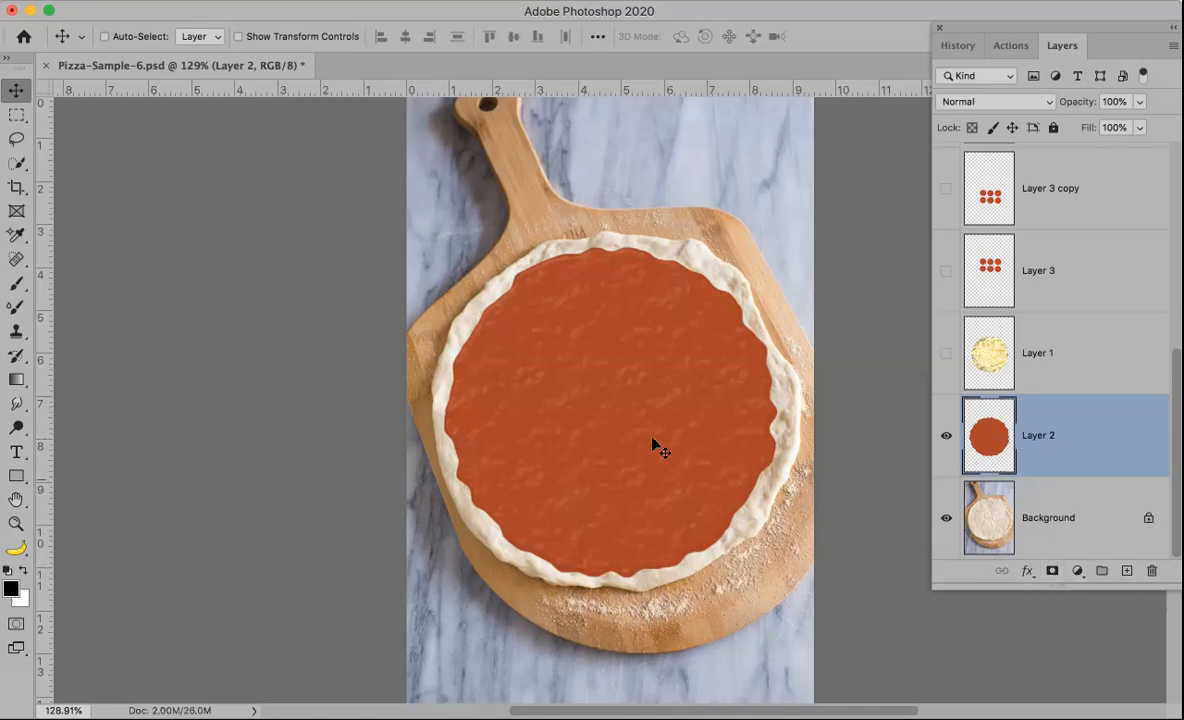
# Step: Erase a patch from the sauce layer with an 80-pixel eraser and undo the erasing
pyautogui.press('e')
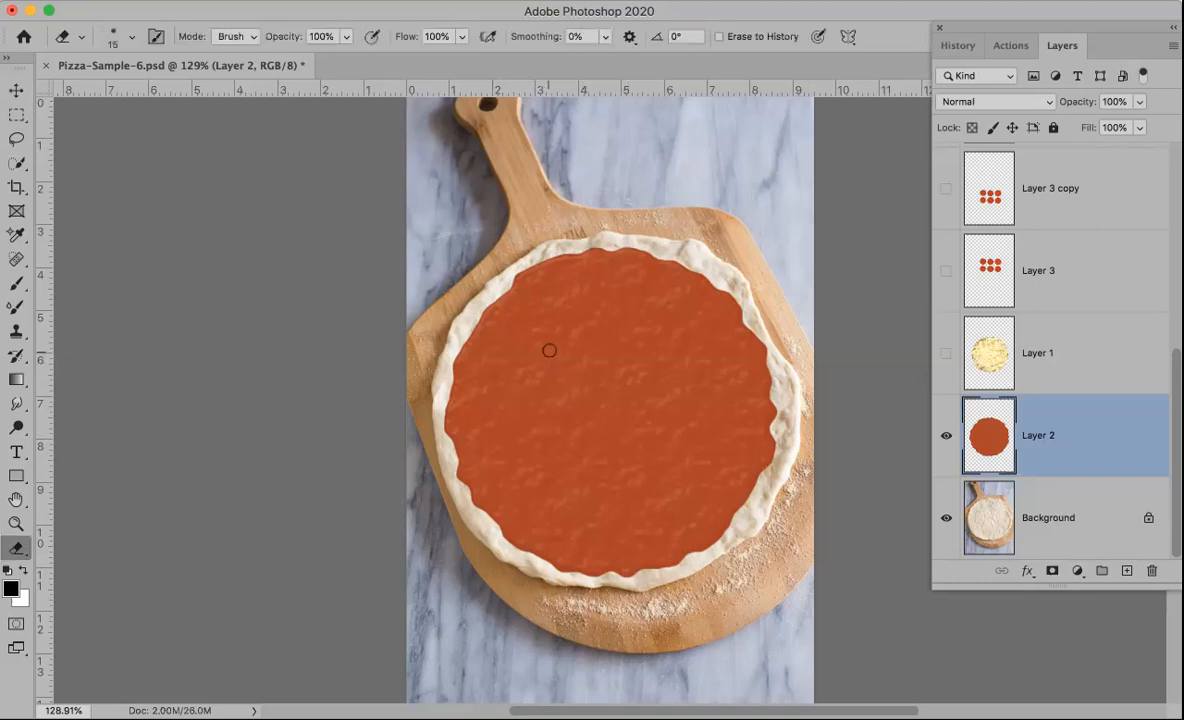
pyautogui.moveTo(605, 344)
pyautogui.mouseDown()
pyautogui.moveTo(586, 355)
pyautogui.moveTo(616, 375)
pyautogui.moveTo(598, 410)
pyautogui.moveTo(612, 363)
pyautogui.moveTo(588, 392)
pyautogui.moveTo(601, 376)
pyautogui.mouseUp()
pyautogui.press(']')
pyautogui.press(']')
pyautogui.press(']')
pyautogui.press(']')
pyautogui.press(']')
pyautogui.press(']')
pyautogui.press(']')
pyautogui.moveTo(613, 352)
pyautogui.mouseDown()
pyautogui.moveTo(624, 378)
pyautogui.moveTo(574, 410)
pyautogui.moveTo(579, 357)
pyautogui.moveTo(548, 395)
pyautogui.mouseUp()
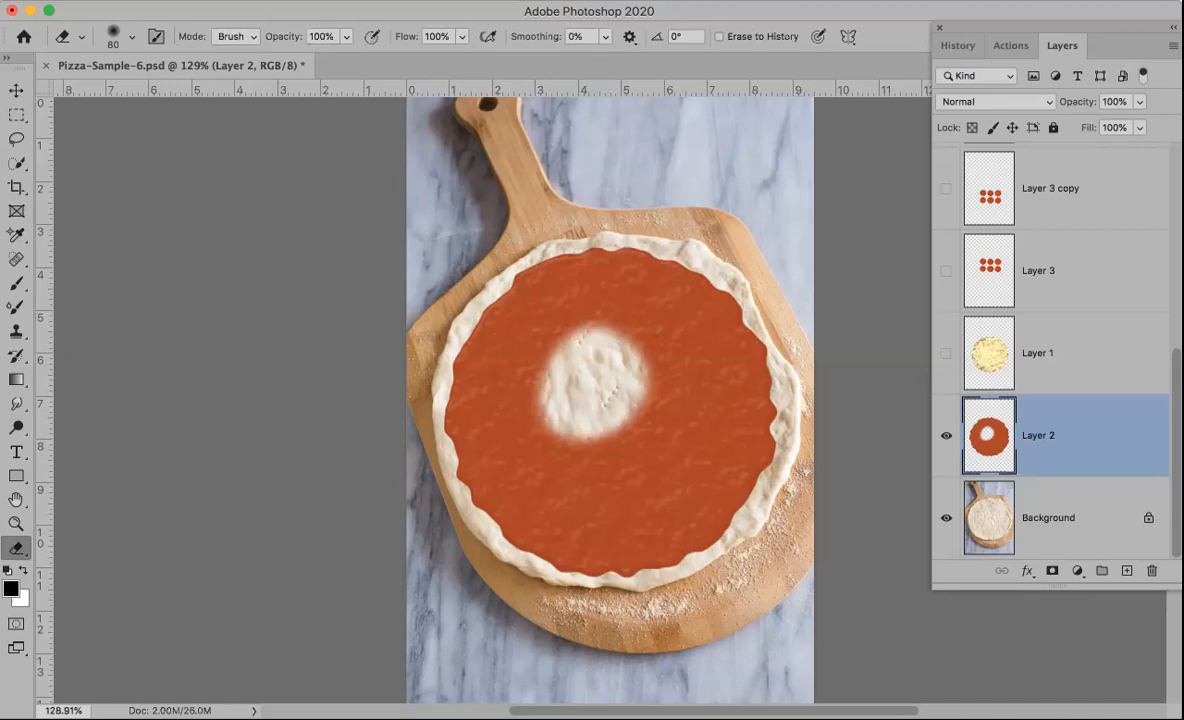
pyautogui.press('super+z')
pyautogui.press('super+z')
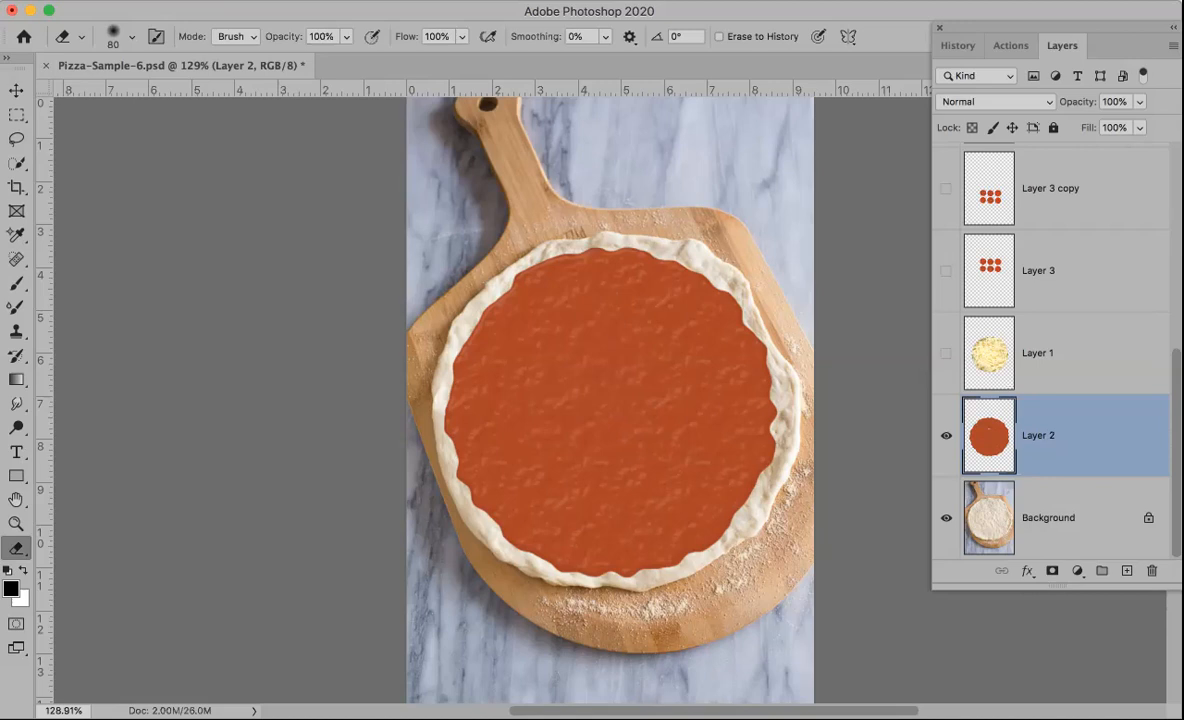
# Step: Add a layer mask to the sauce layer and switch to the Brush tool
pyautogui.click(1052, 572)
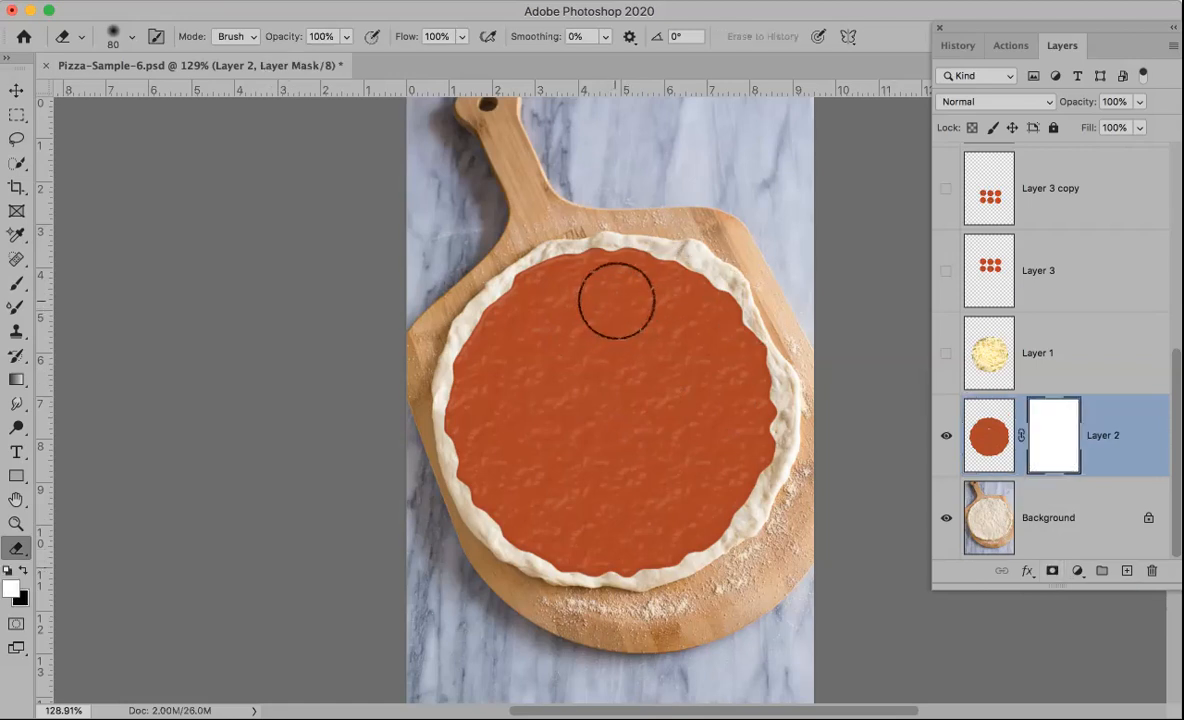
pyautogui.press('b')
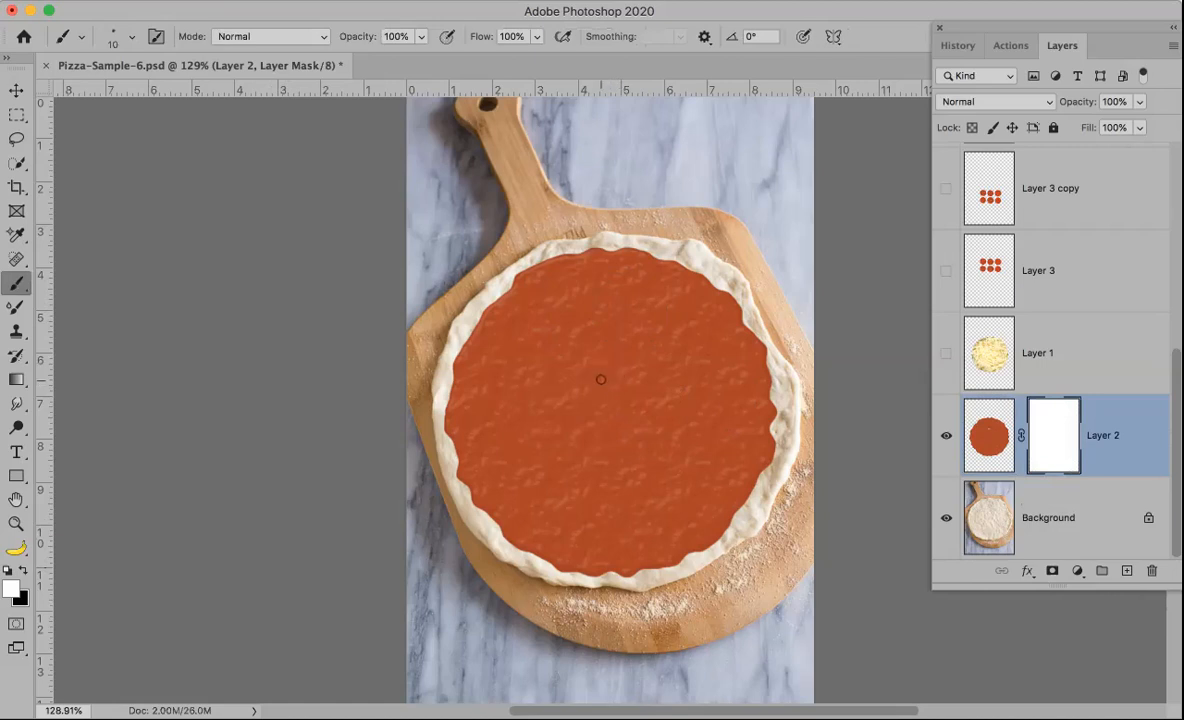
# Step: Paint black strokes across the sauce layer's mask with a 50-pixel brush and undo them
pyautogui.press('x')
pyautogui.moveTo(588, 388)
pyautogui.mouseDown()
pyautogui.moveTo(622, 371)
pyautogui.moveTo(595, 390)
pyautogui.moveTo(615, 380)
pyautogui.moveTo(603, 367)
pyautogui.moveTo(627, 370)
pyautogui.moveTo(598, 378)
pyautogui.moveTo(600, 398)
pyautogui.moveTo(602, 383)
pyautogui.mouseUp()
pyautogui.press('x')
pyautogui.press(']')
pyautogui.press(']')
pyautogui.press(']')
pyautogui.press(']')
pyautogui.press('x')
pyautogui.moveTo(626, 382)
pyautogui.mouseDown()
pyautogui.moveTo(614, 424)
pyautogui.moveTo(600, 370)
pyautogui.mouseUp()
pyautogui.keyDown('shift'); pyautogui.click(537, 530); pyautogui.keyUp('shift')
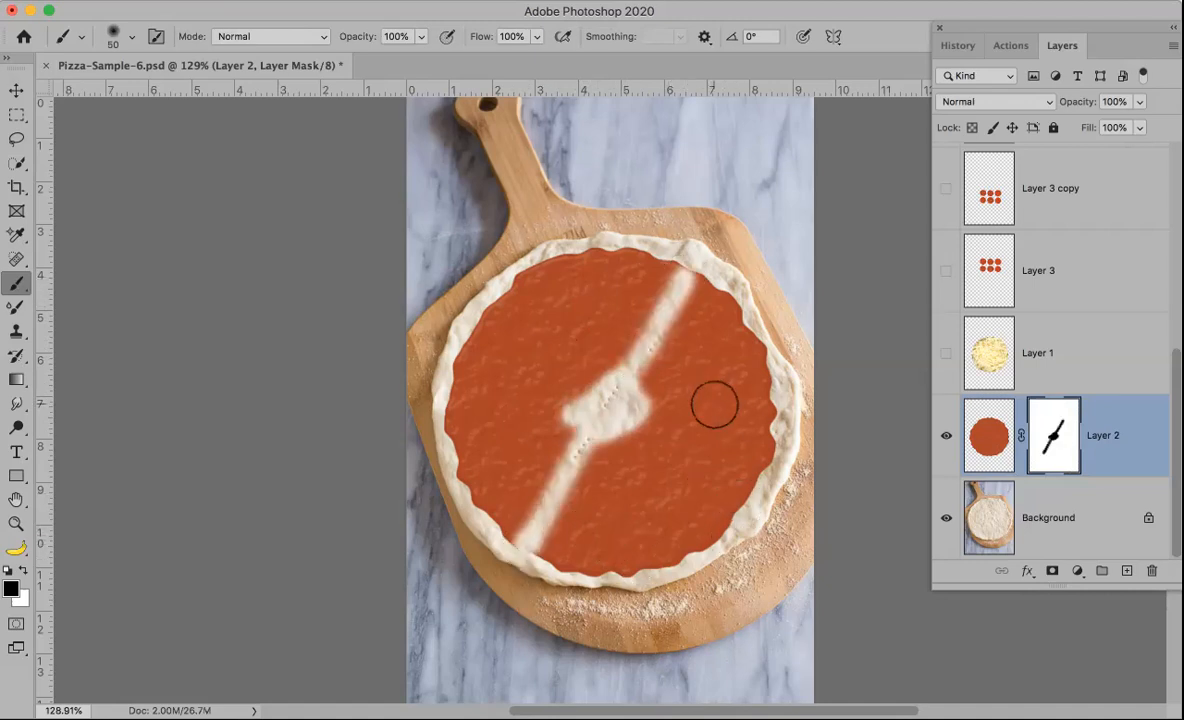
pyautogui.press('super+z')
pyautogui.press('super+z')
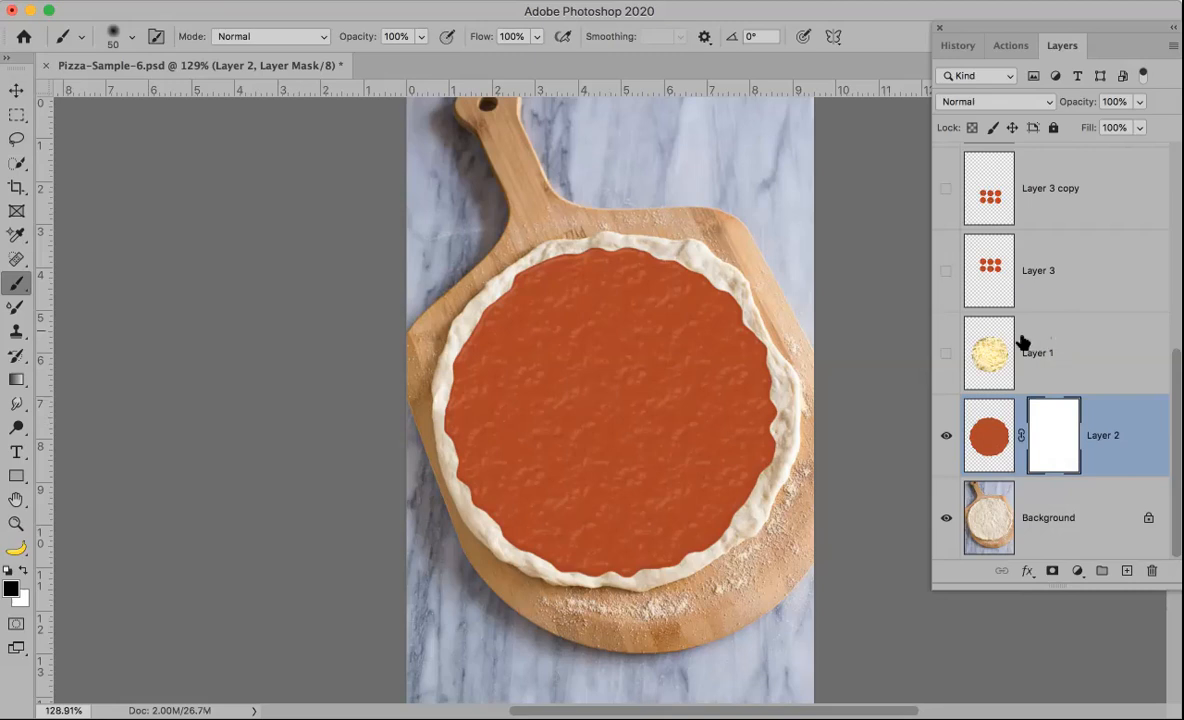
# Step: Show the cheese layer, Layer 1, and select it
pyautogui.click(945, 354)
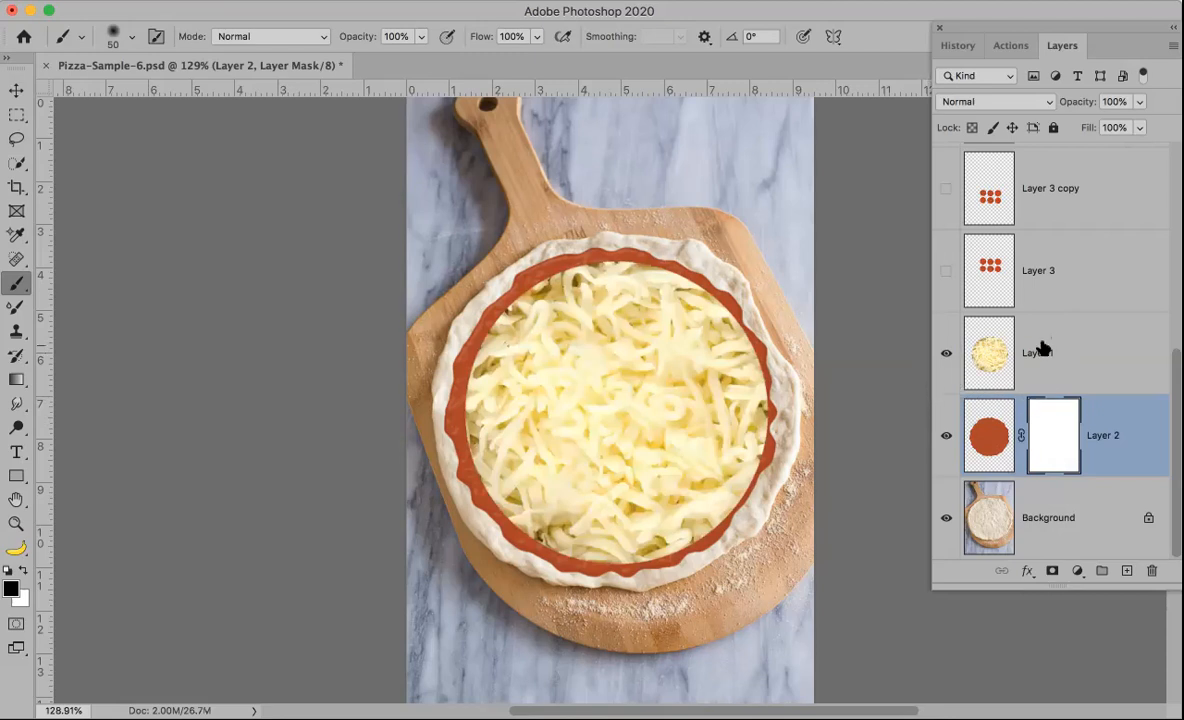
pyautogui.click(1052, 570)
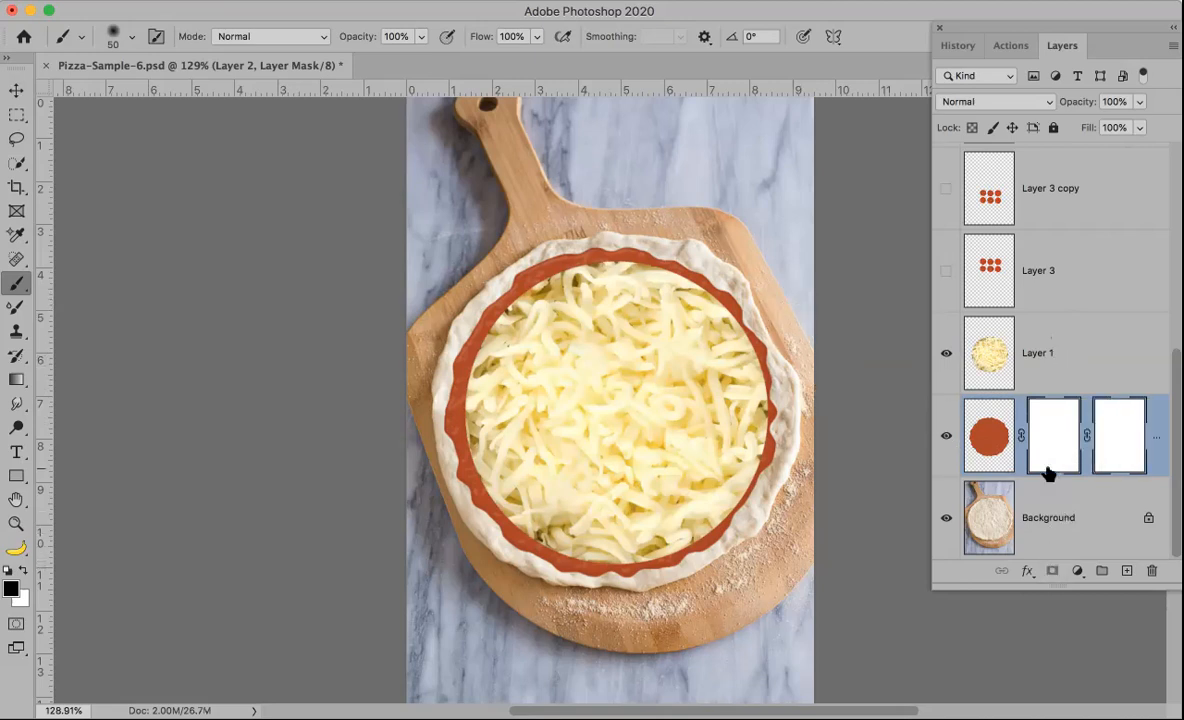
pyautogui.press('super+z')
pyautogui.click(1060, 355)
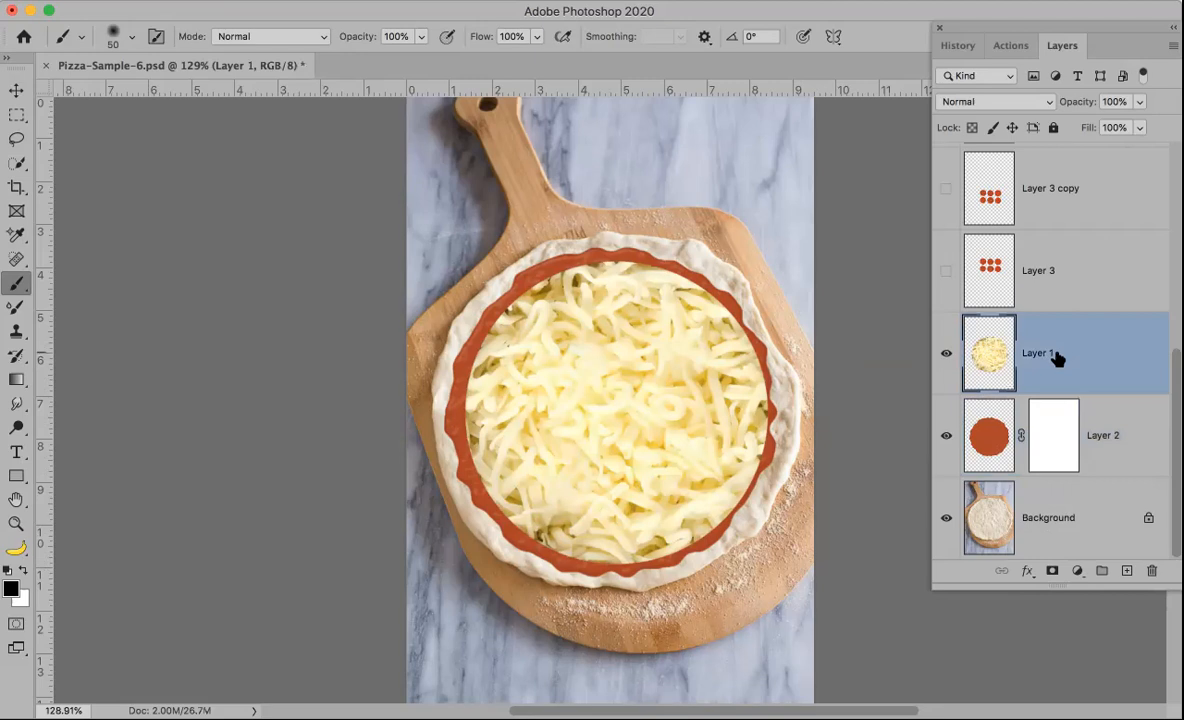
# Step: Add a layer mask to the cheese layer, Layer 1, and set the brush to 25 pixels with higher hardness
pyautogui.click(1050, 571)
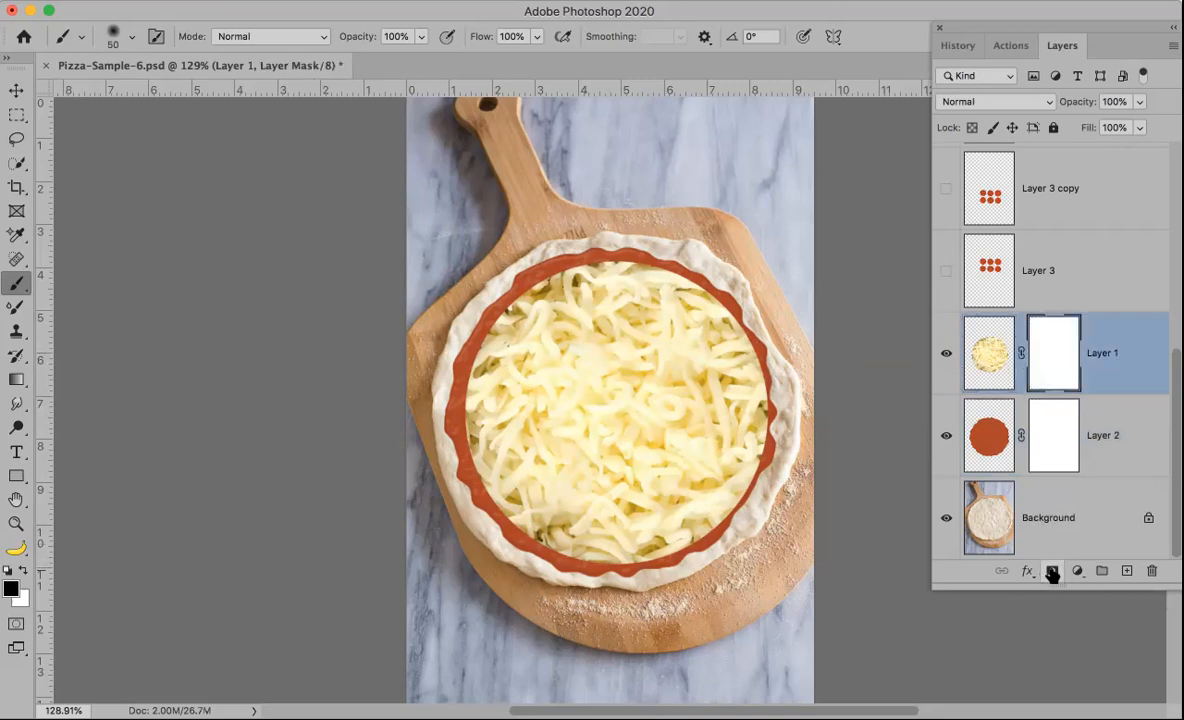
pyautogui.press('[')
pyautogui.press('[')
pyautogui.press('[')
pyautogui.click(127, 35)
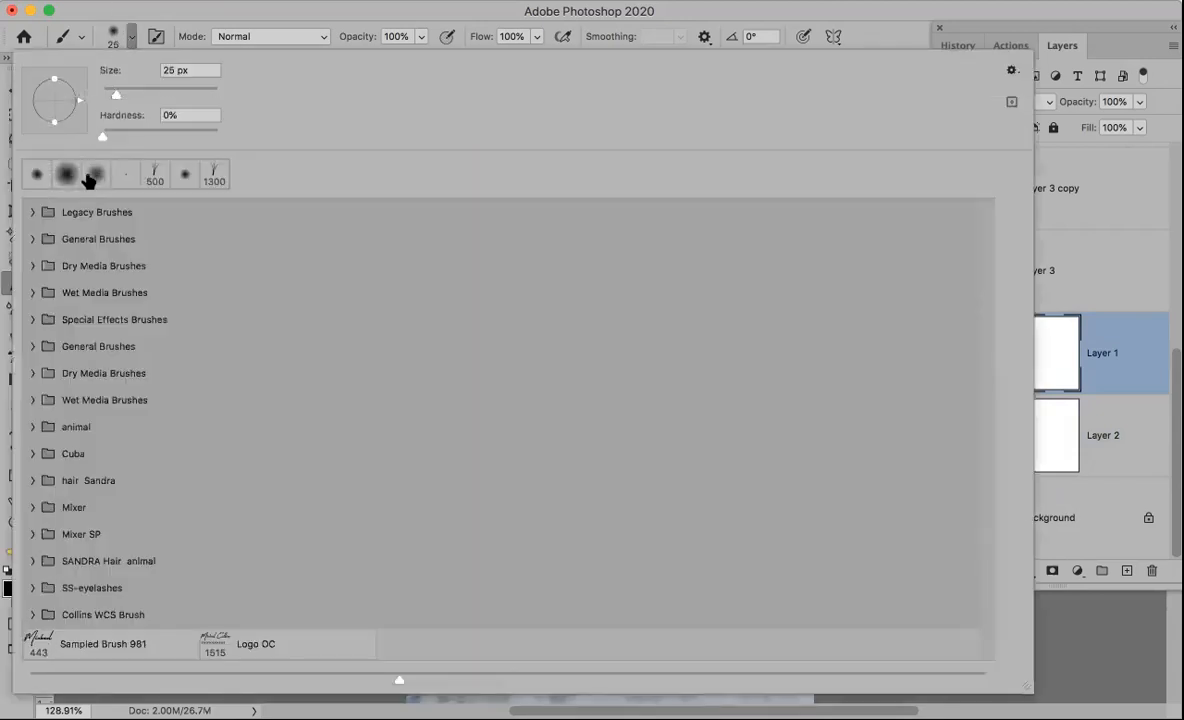
pyautogui.moveTo(101, 131); pyautogui.dragTo(262, 120)
pyautogui.click(973, 8)
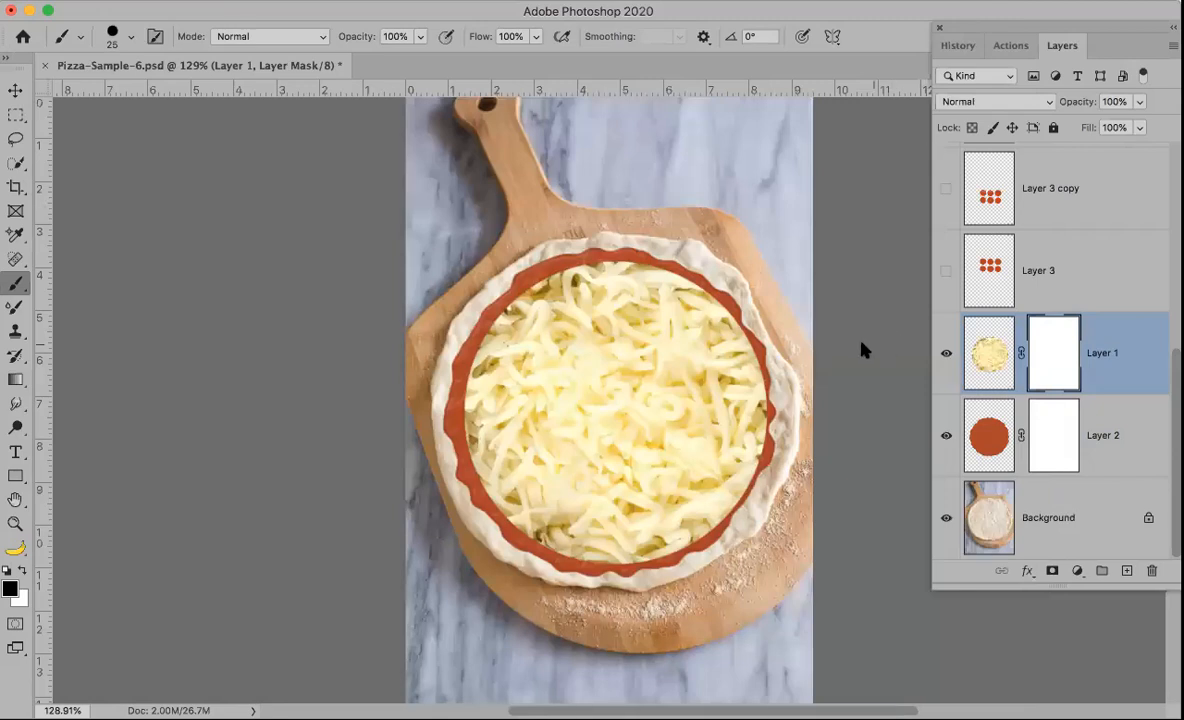
# Step: Paint black on Layer 1's mask around the cheese edge, shrinking the brush to 15 pixels, to reveal more sauce
pyautogui.press('super+shift+5')
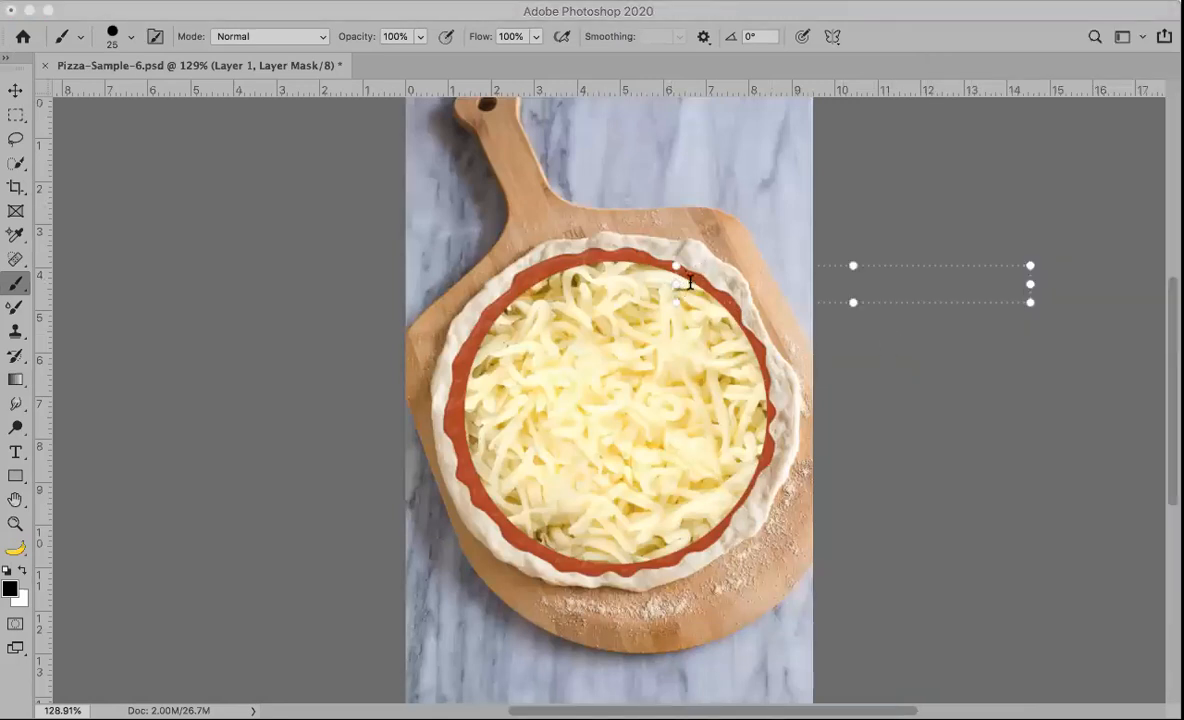
pyautogui.press('Escape')
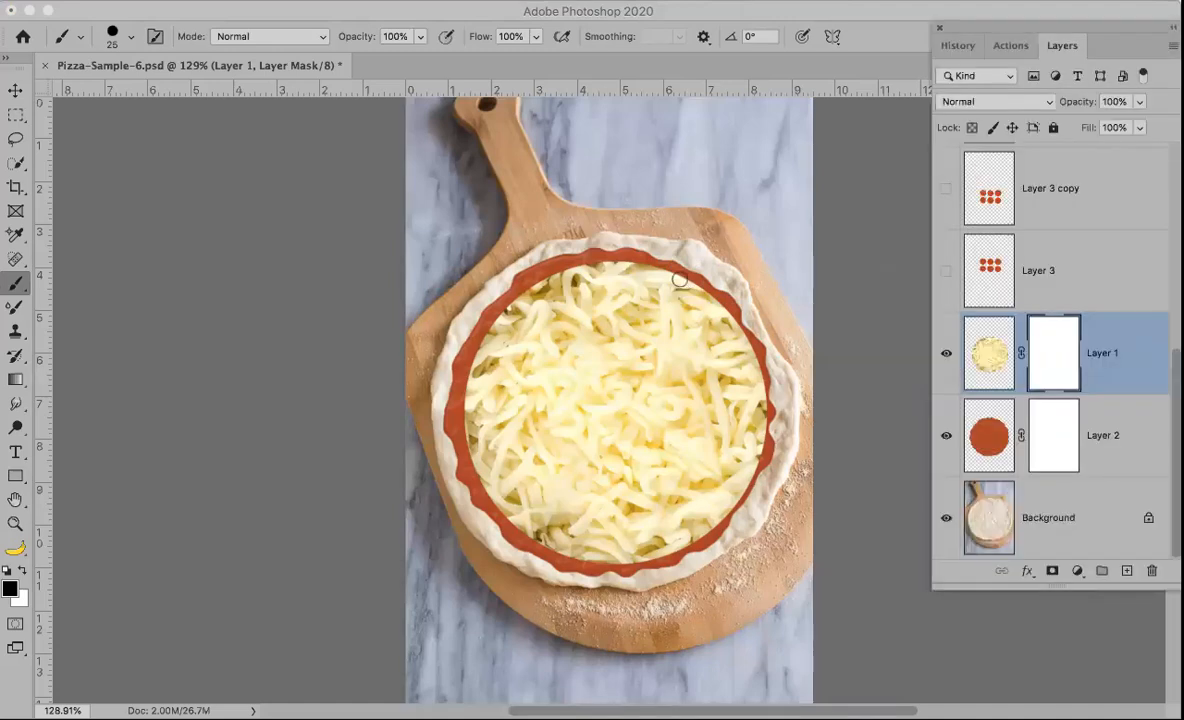
pyautogui.moveTo(667, 273)
pyautogui.mouseDown()
pyautogui.moveTo(732, 323)
pyautogui.moveTo(763, 371)
pyautogui.moveTo(767, 420)
pyautogui.mouseUp()
pyautogui.press('[')
pyautogui.press('[')
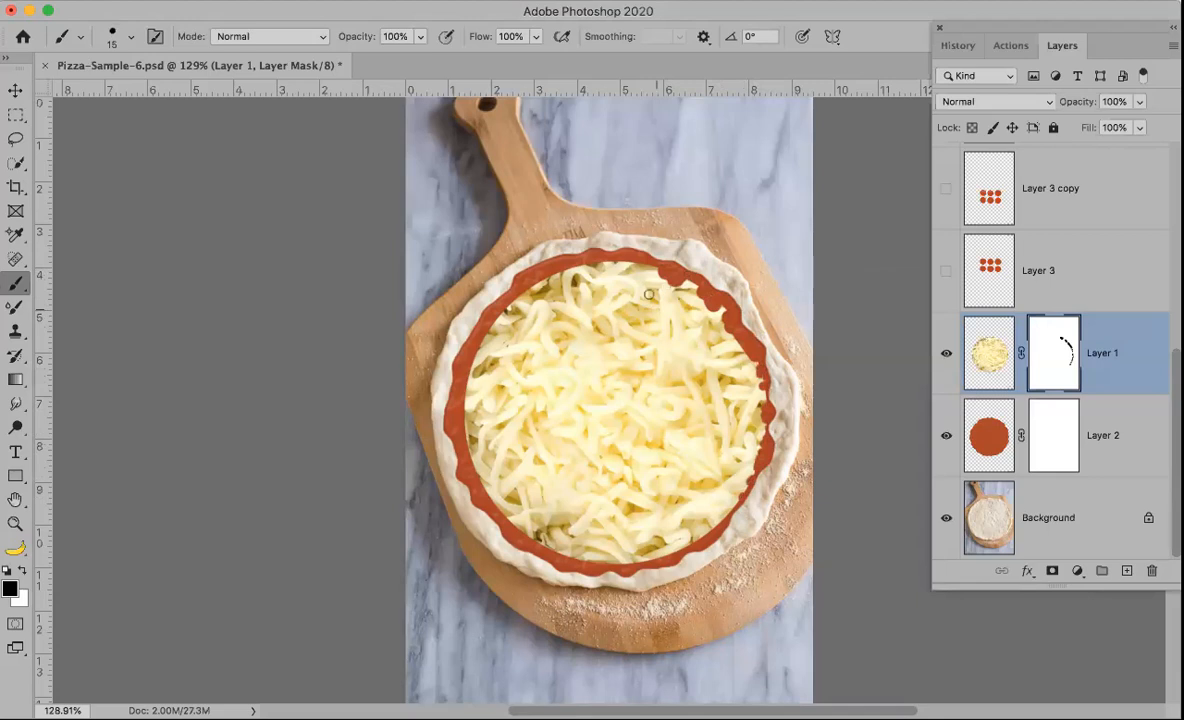
pyautogui.moveTo(637, 263)
pyautogui.mouseDown()
pyautogui.moveTo(562, 262)
pyautogui.moveTo(576, 269)
pyautogui.moveTo(520, 296)
pyautogui.mouseUp()
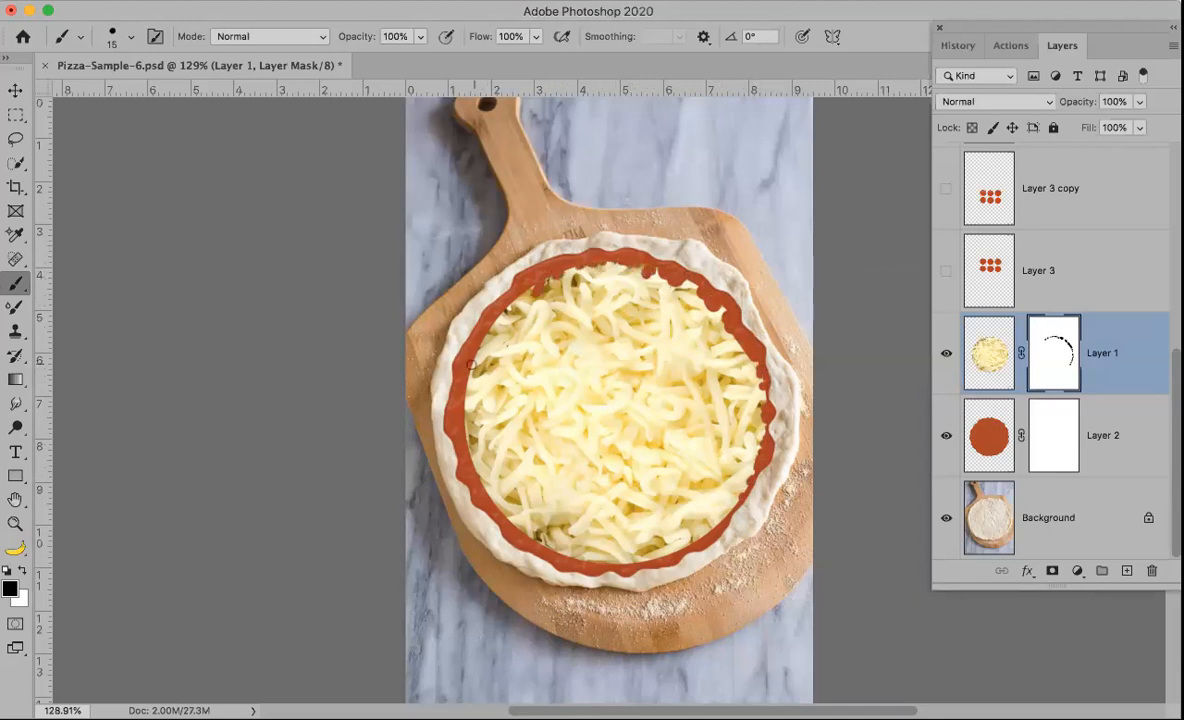
pyautogui.moveTo(481, 341)
pyautogui.mouseDown()
pyautogui.moveTo(530, 320)
pyautogui.moveTo(480, 353)
pyautogui.moveTo(471, 401)
pyautogui.mouseUp()
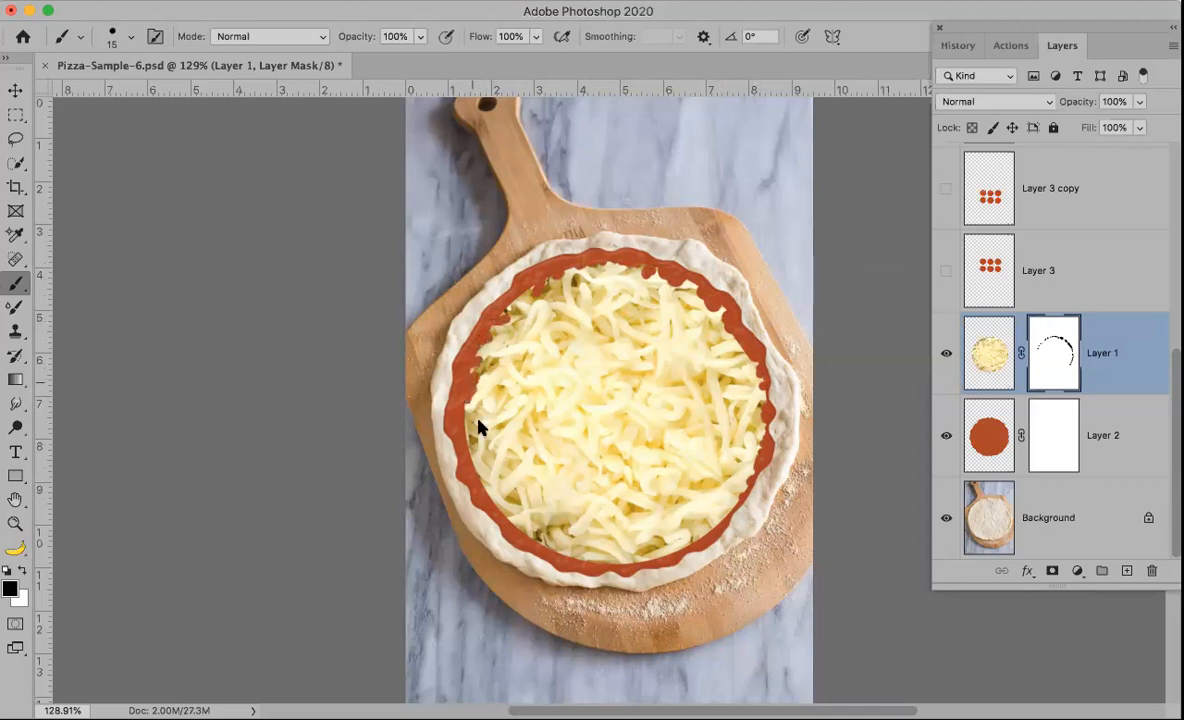
pyautogui.moveTo(475, 451)
pyautogui.mouseDown()
pyautogui.moveTo(486, 492)
pyautogui.moveTo(482, 460)
pyautogui.moveTo(510, 515)
pyautogui.mouseUp()
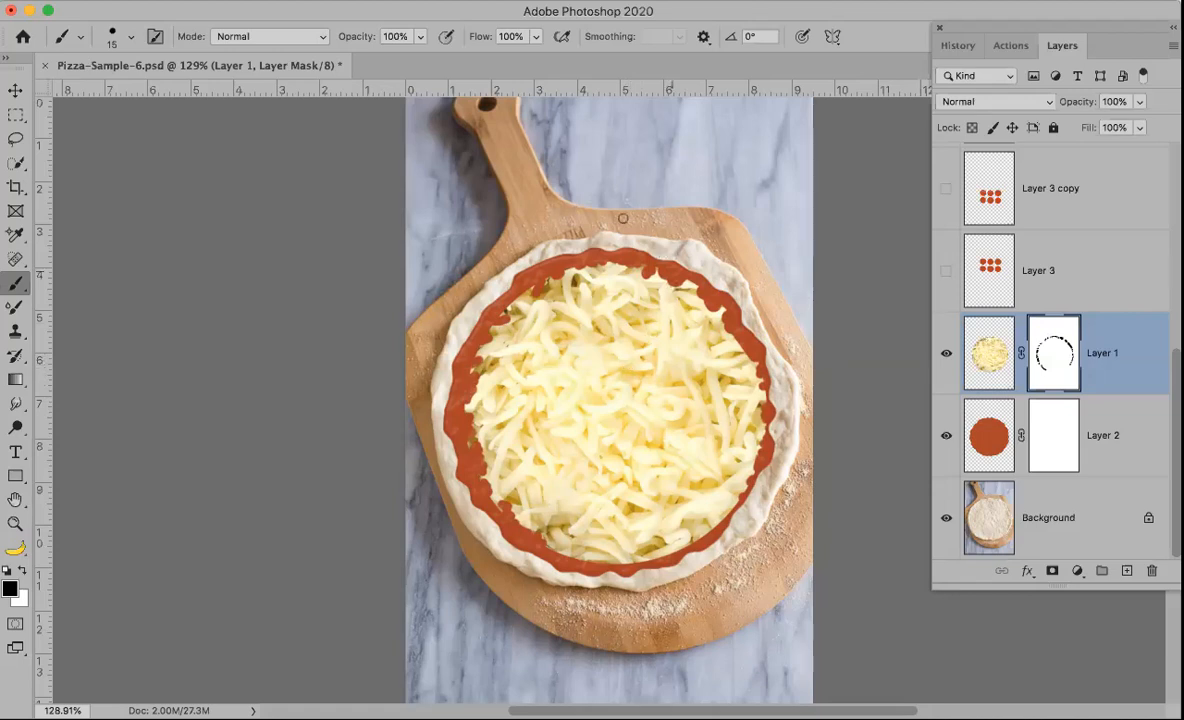
pyautogui.click(227, 1)
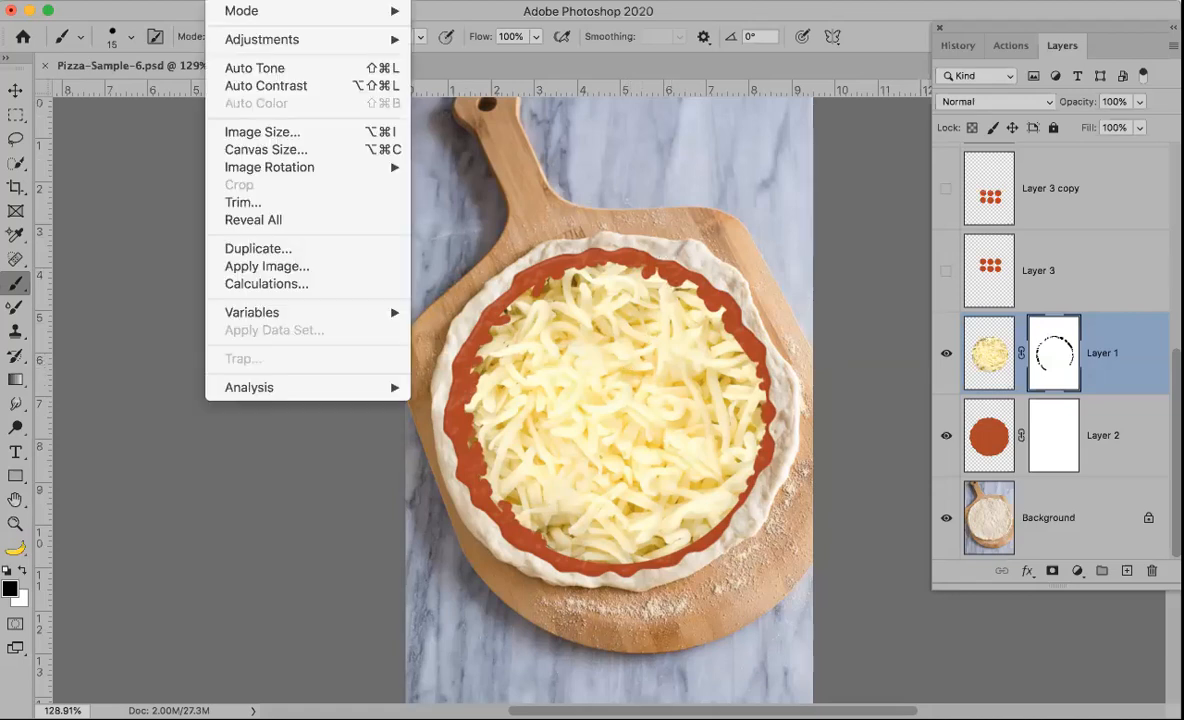
pyautogui.moveTo(255, 39)
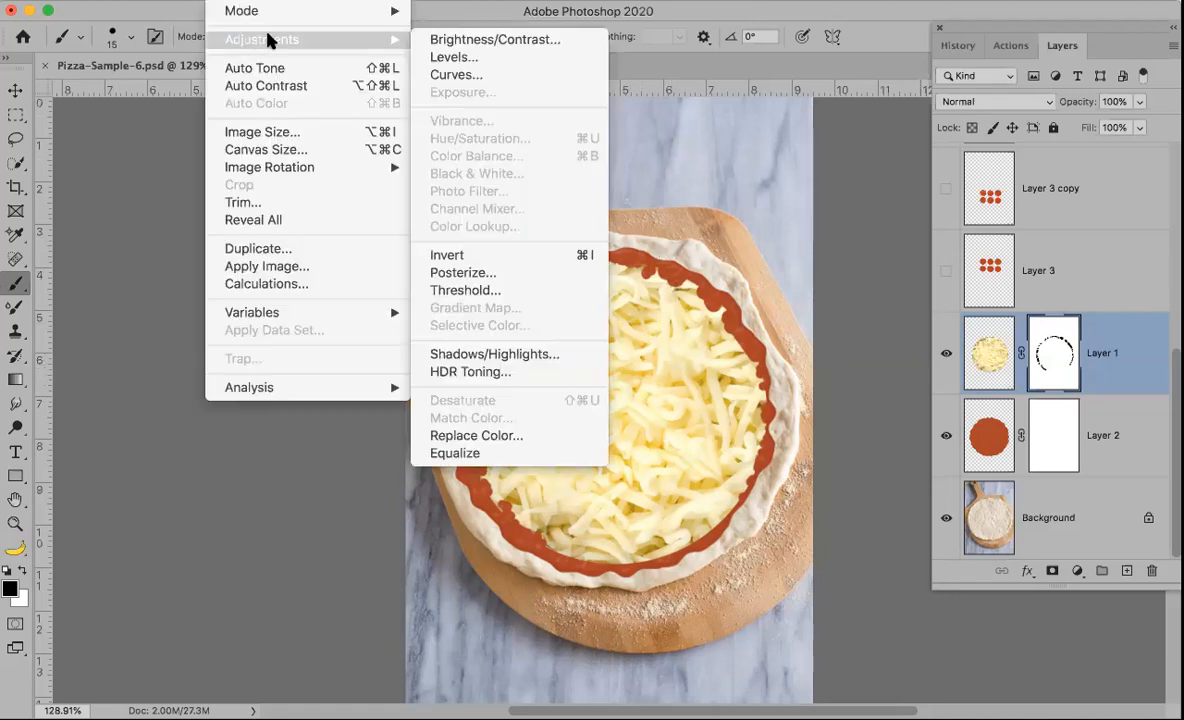
pyautogui.click(463, 77)
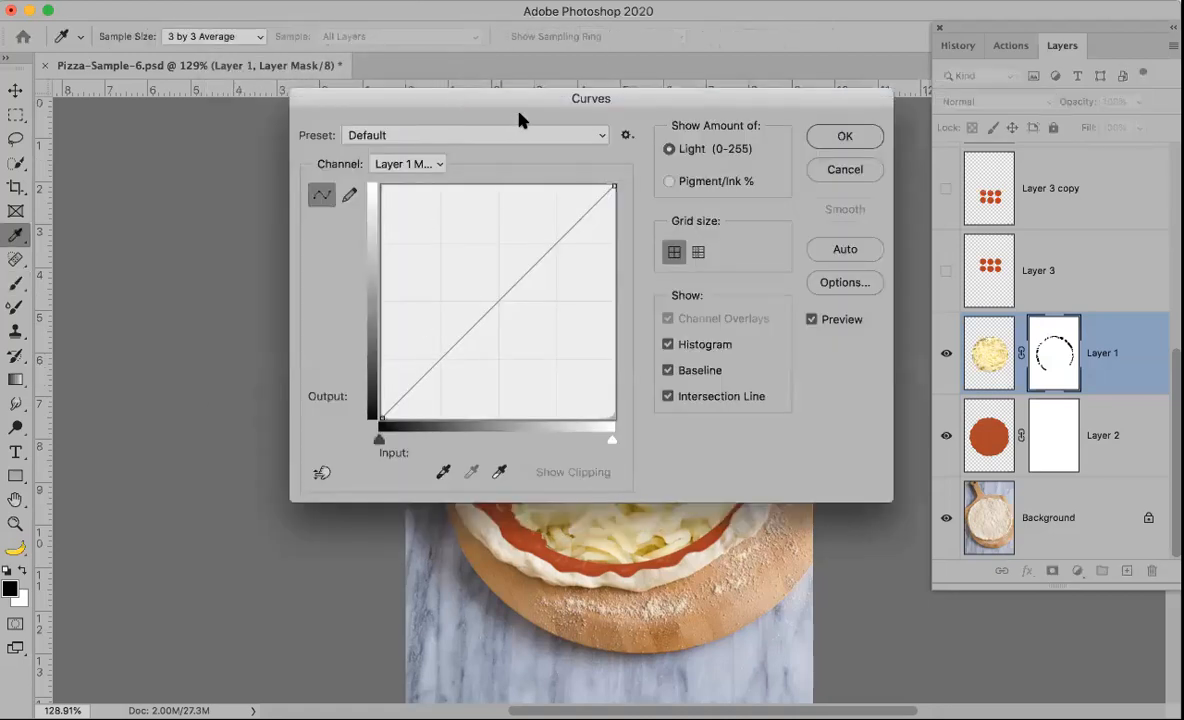
pyautogui.moveTo(642, 95); pyautogui.dragTo(990, 74)
pyautogui.moveTo(717, 413)
pyautogui.mouseDown()
pyautogui.moveTo(752, 414)
pyautogui.moveTo(716, 416)
pyautogui.mouseUp()
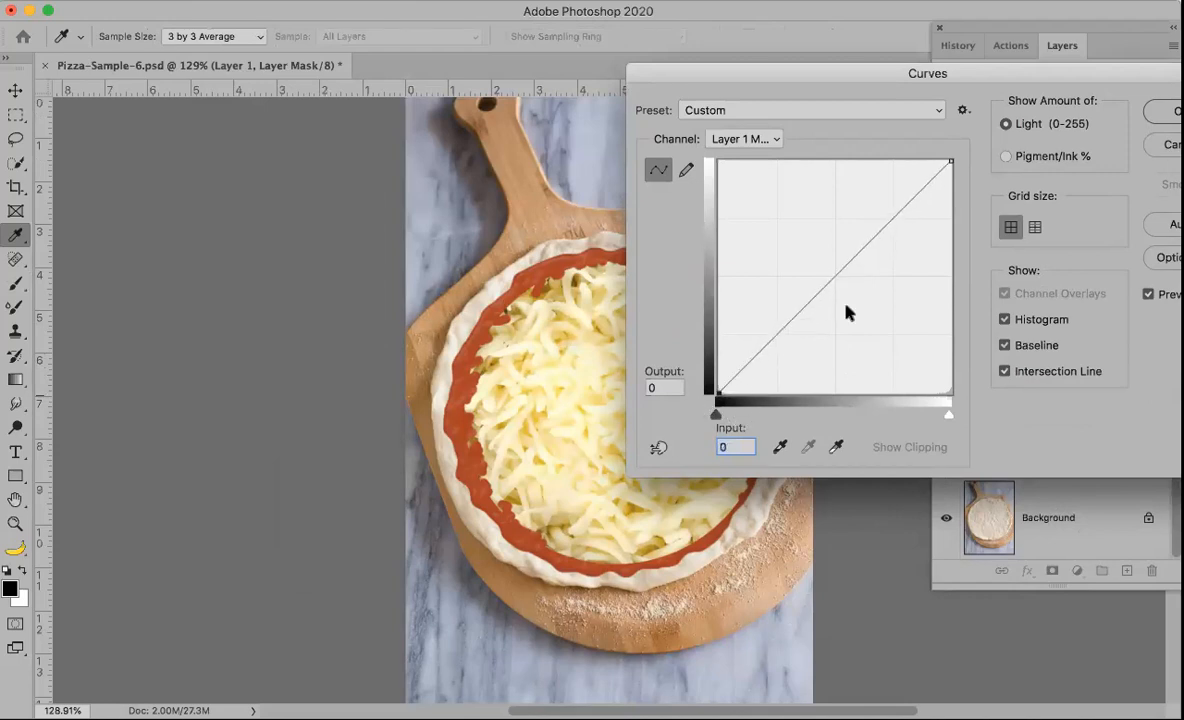
pyautogui.click(1163, 148)
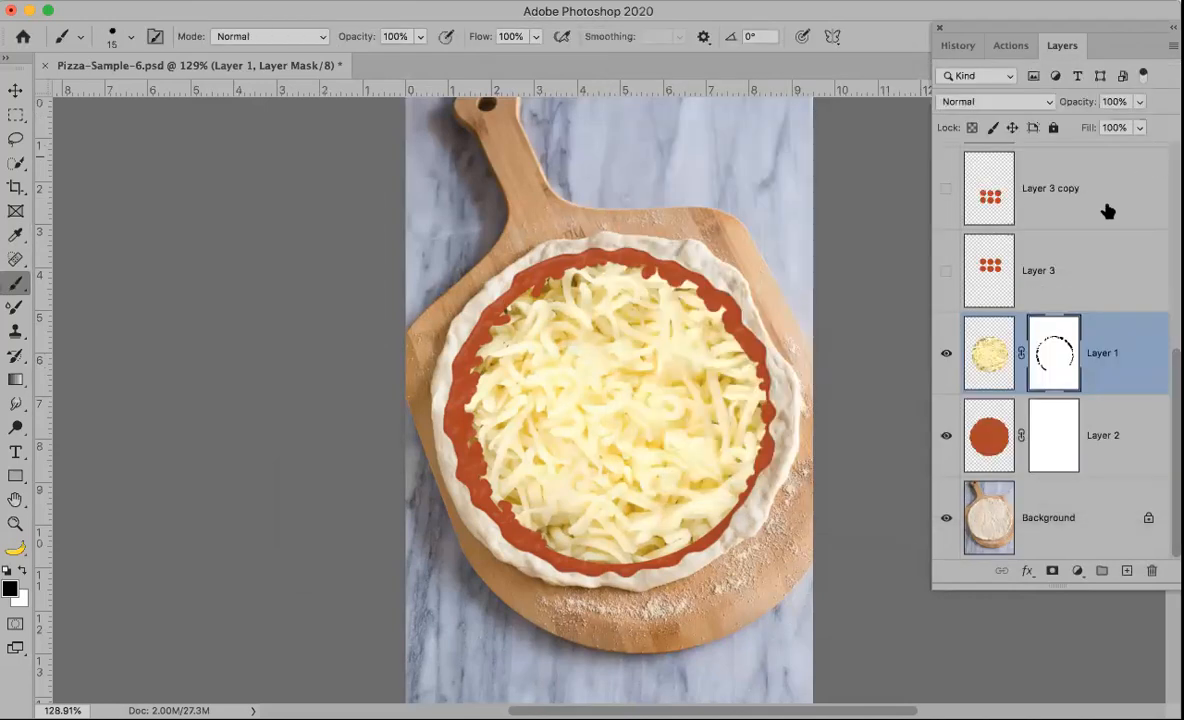
# Step: Apply Curves directly to the cheese layer's pixels with the black input raised to 86, and undo it
pyautogui.click(987, 358)
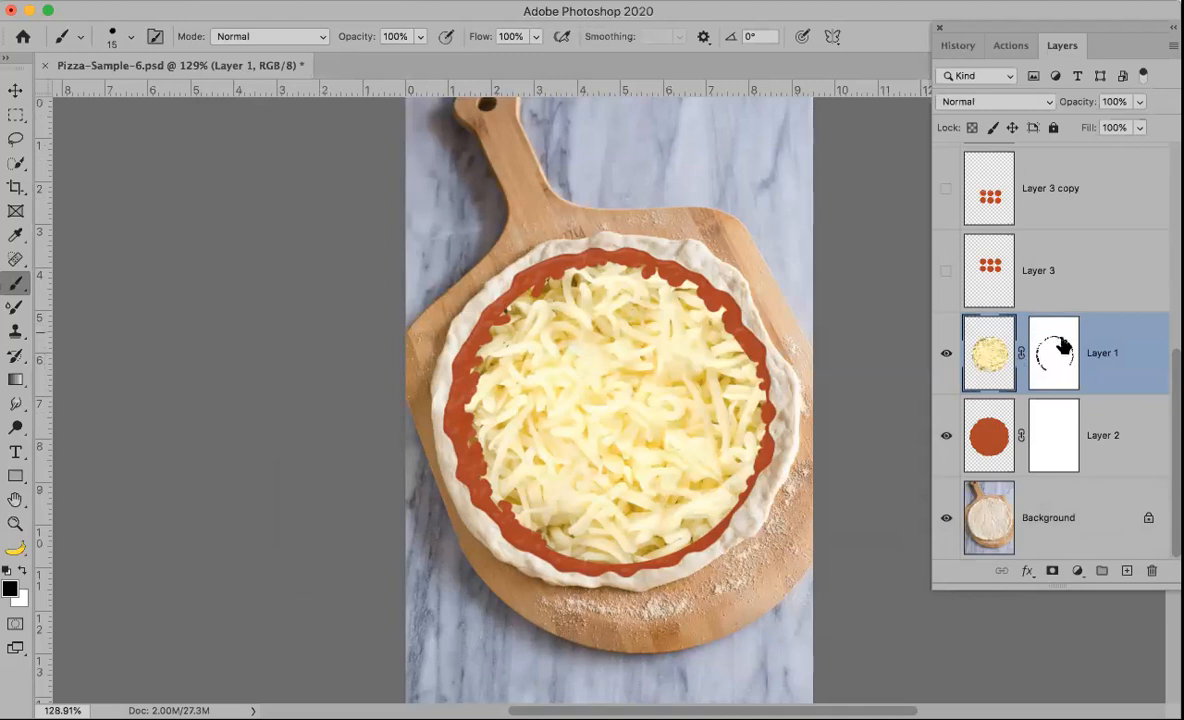
pyautogui.click(1055, 354)
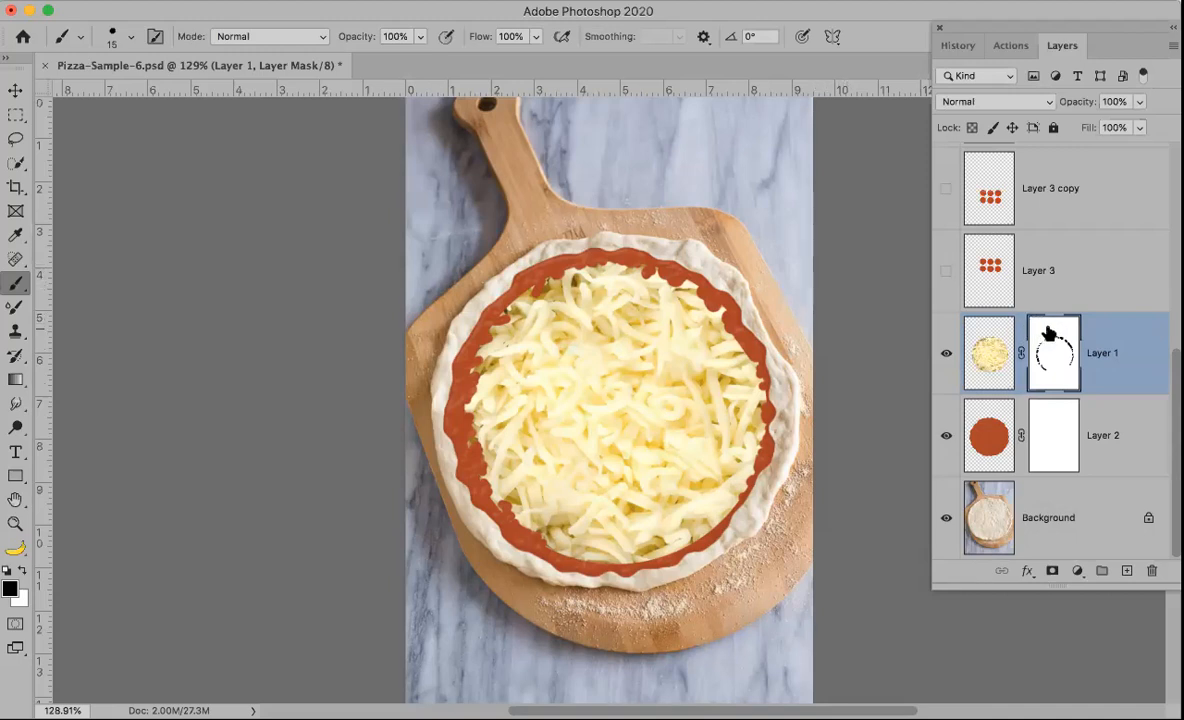
pyautogui.click(988, 346)
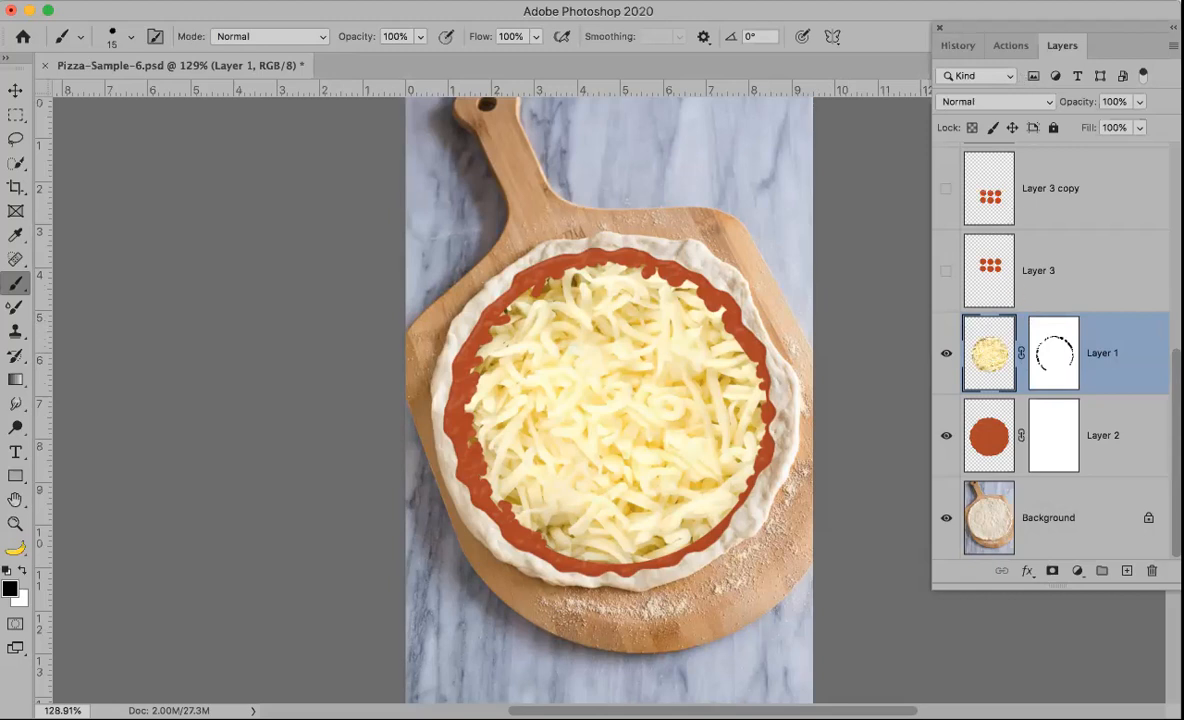
pyautogui.click(232, 1)
pyautogui.moveTo(285, 38)
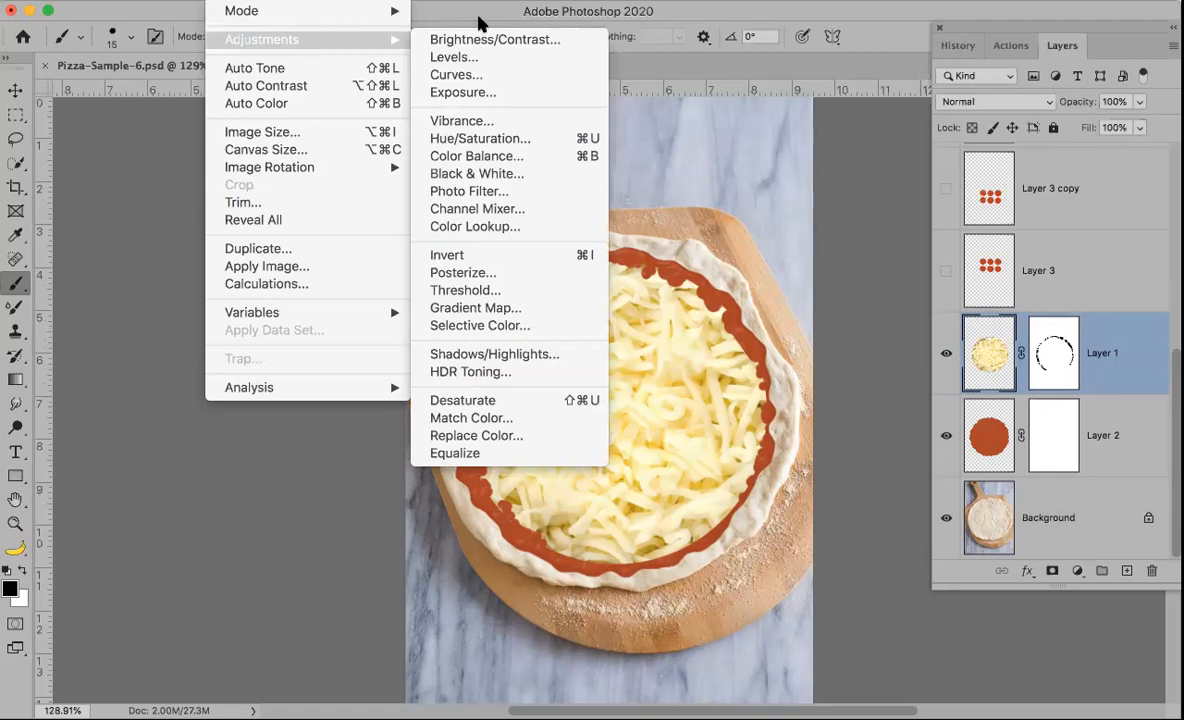
pyautogui.click(490, 76)
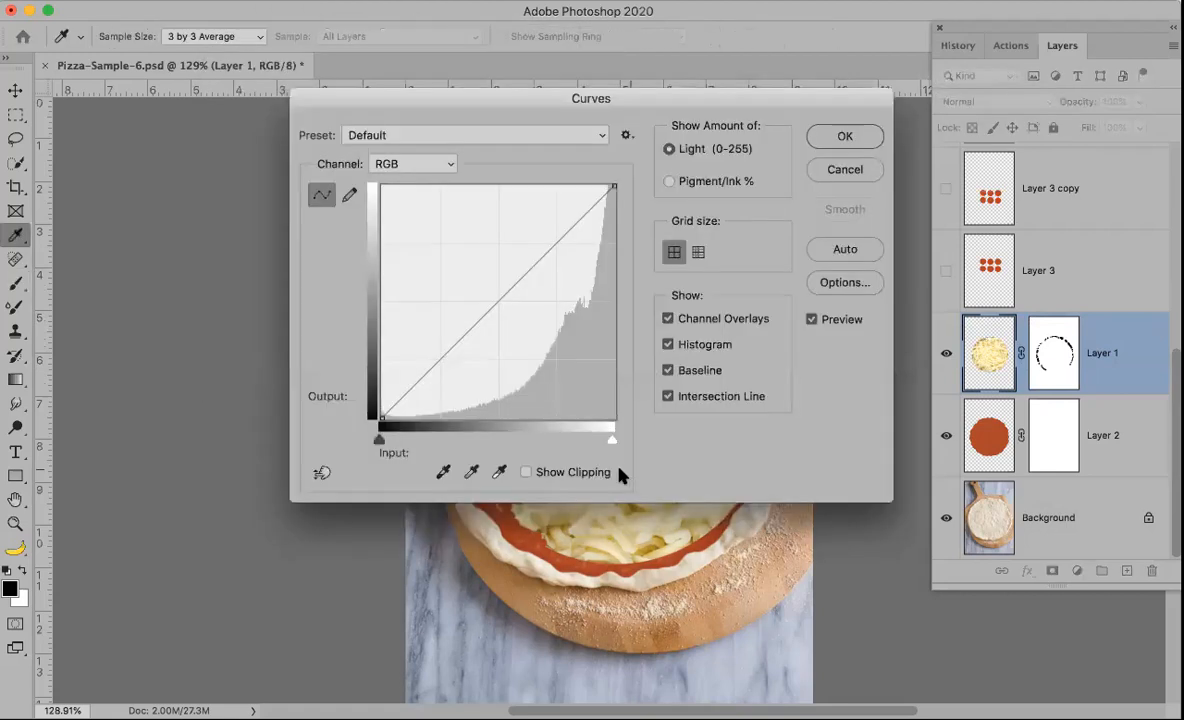
pyautogui.moveTo(379, 440); pyautogui.dragTo(398, 439)
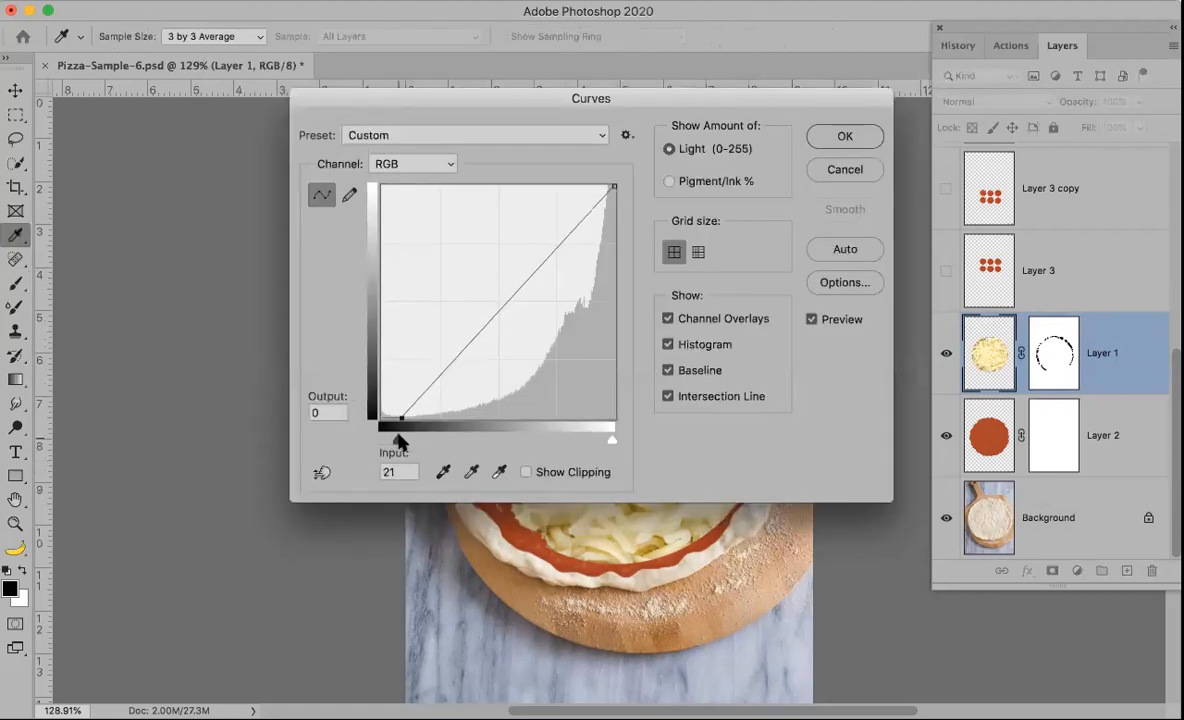
pyautogui.moveTo(625, 97); pyautogui.dragTo(375, 9)
pyautogui.moveTo(147, 352); pyautogui.dragTo(207, 351)
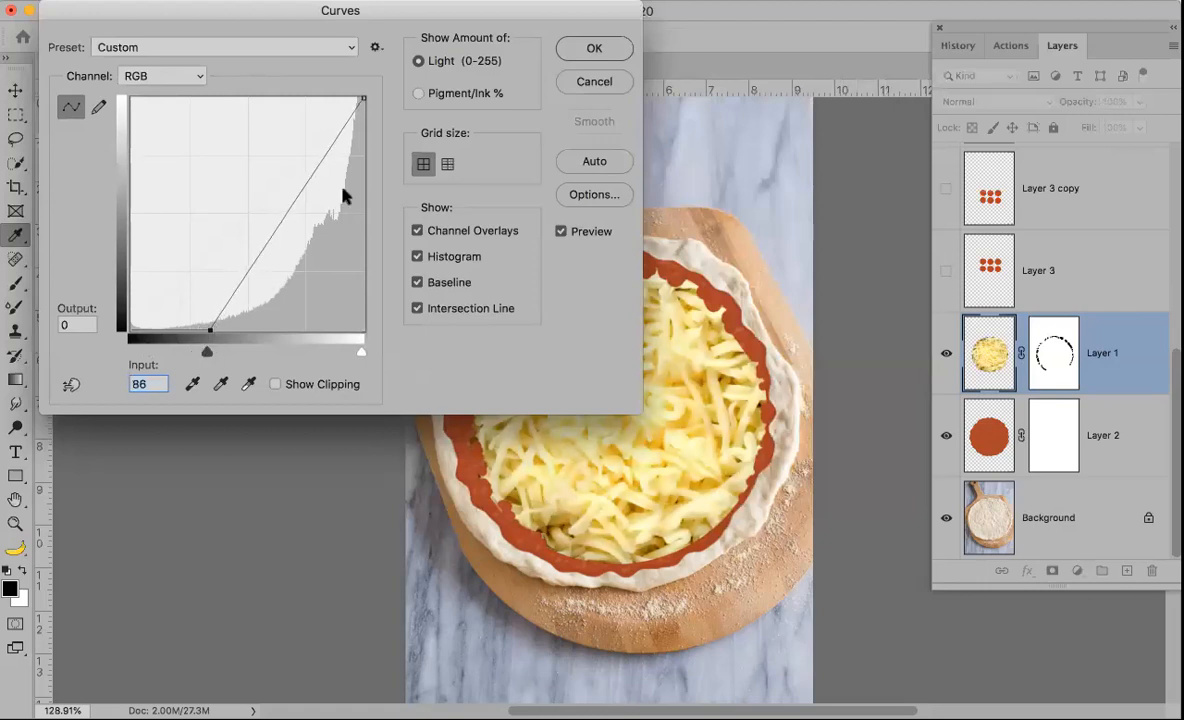
pyautogui.moveTo(518, 13); pyautogui.dragTo(630, 234)
pyautogui.click(711, 260)
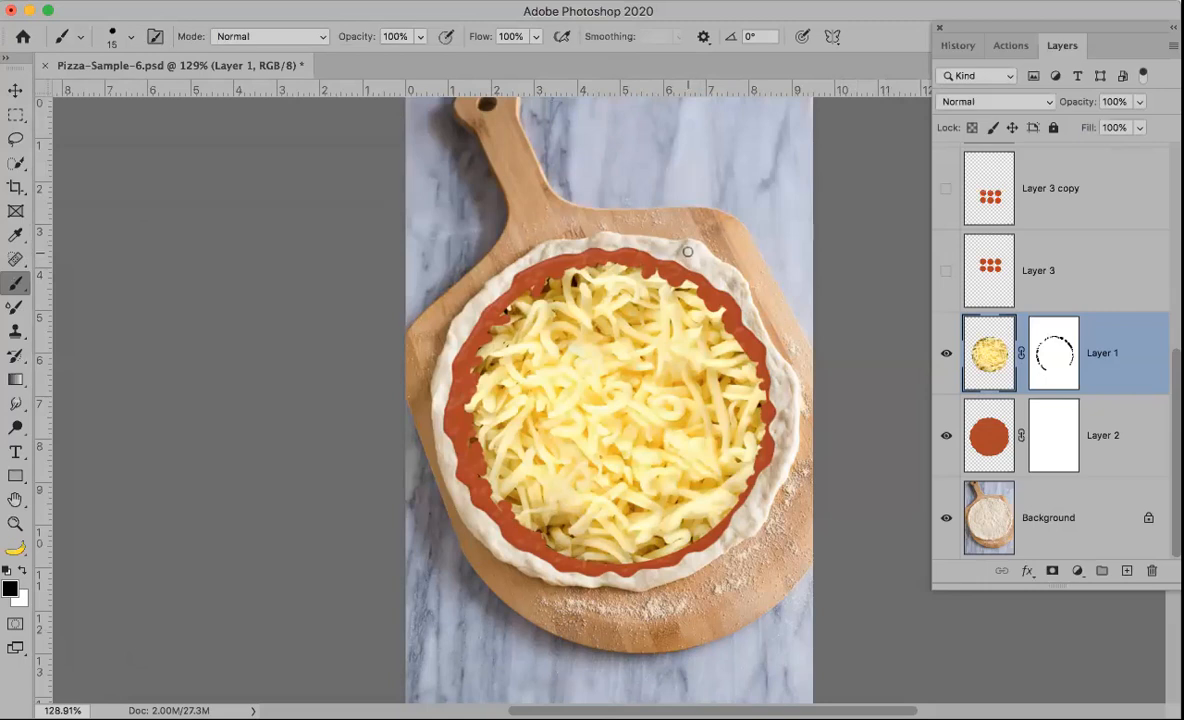
pyautogui.press('super+z')
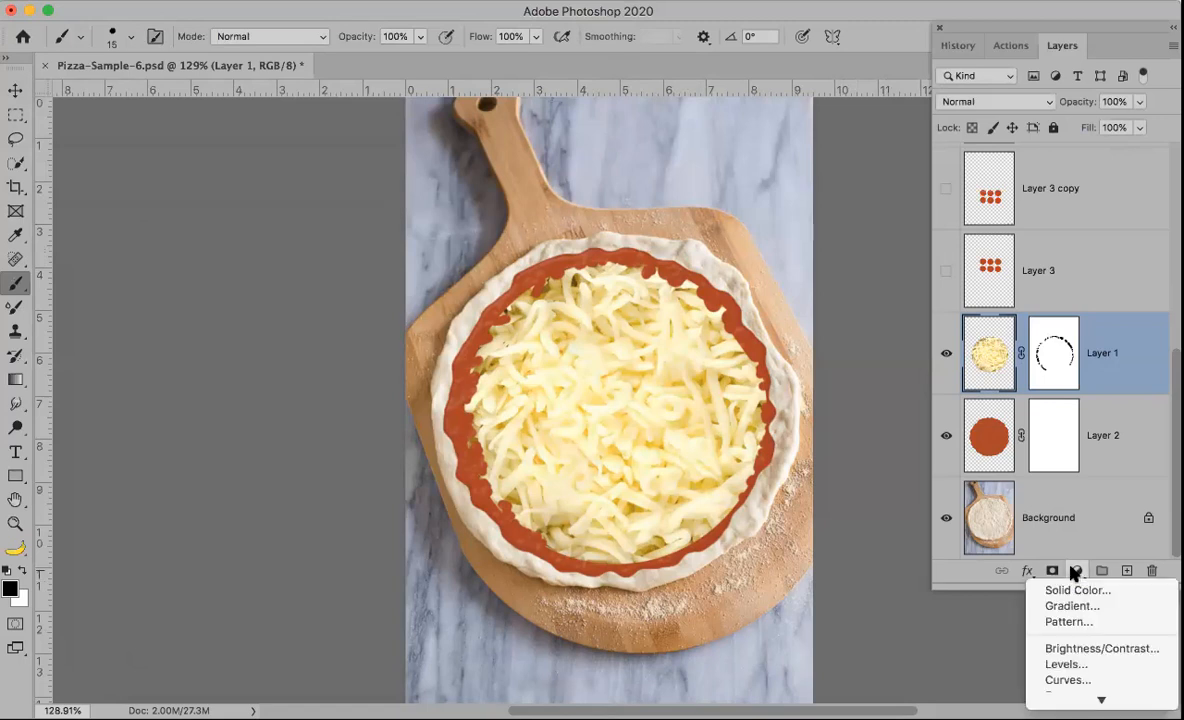
# Step: Add a Curves adjustment layer clipped to the cheese layer and set its black input to 86
pyautogui.click(1057, 681)
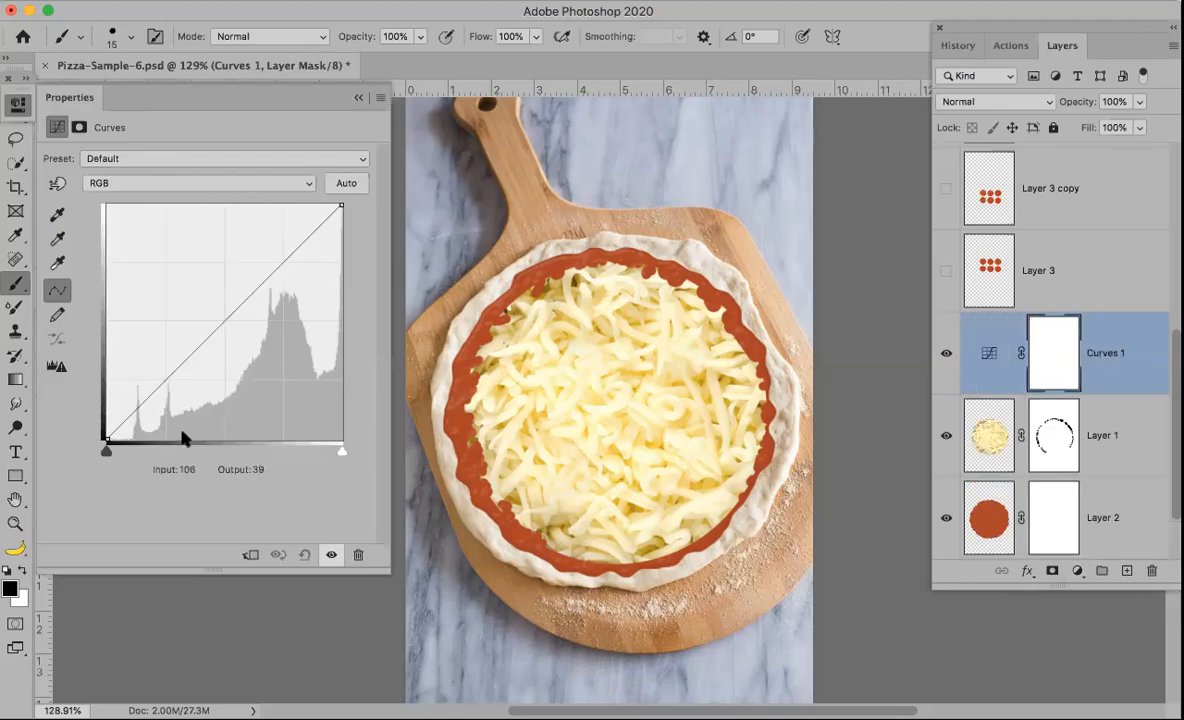
pyautogui.moveTo(104, 452); pyautogui.dragTo(158, 456)
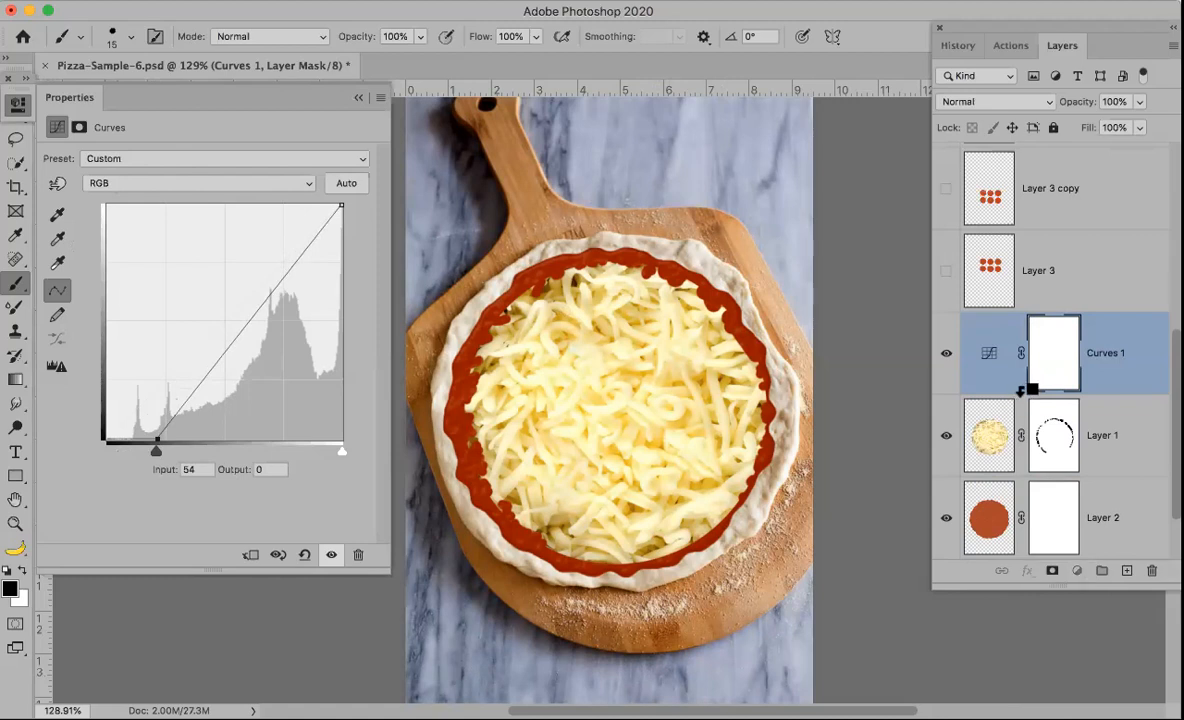
pyautogui.keyDown('alt'); pyautogui.click(1020, 392); pyautogui.keyUp('alt')
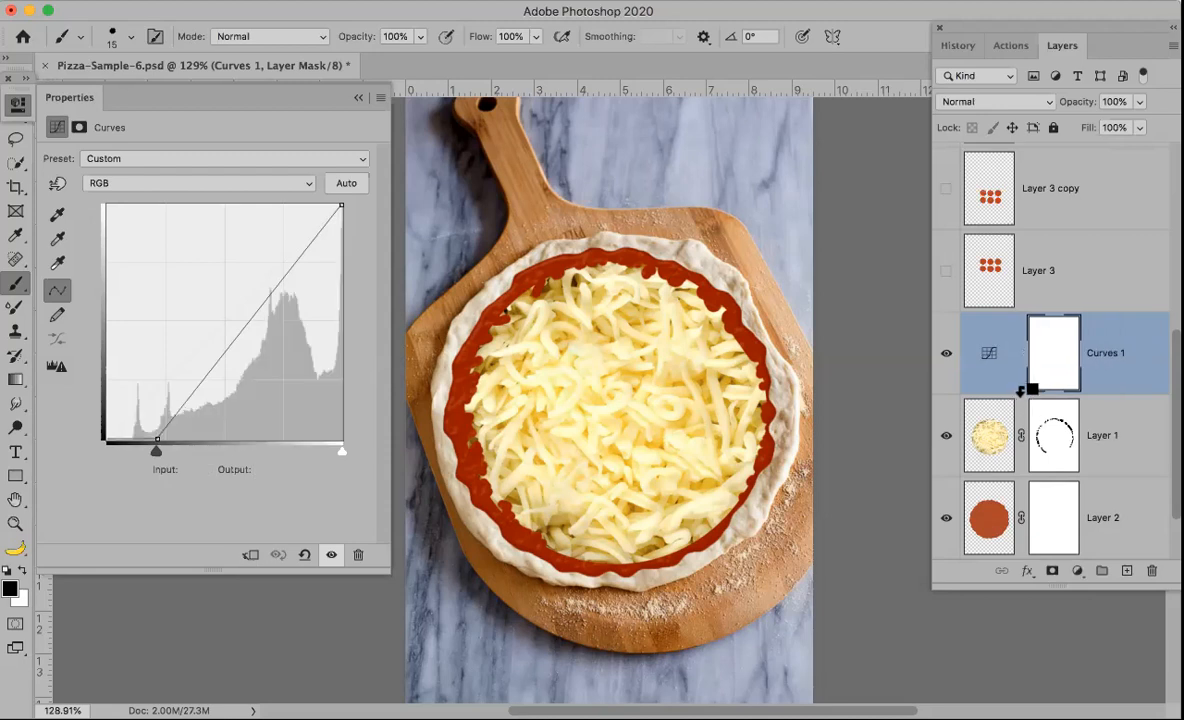
pyautogui.keyDown('alt'); pyautogui.click(1020, 392); pyautogui.keyUp('alt')
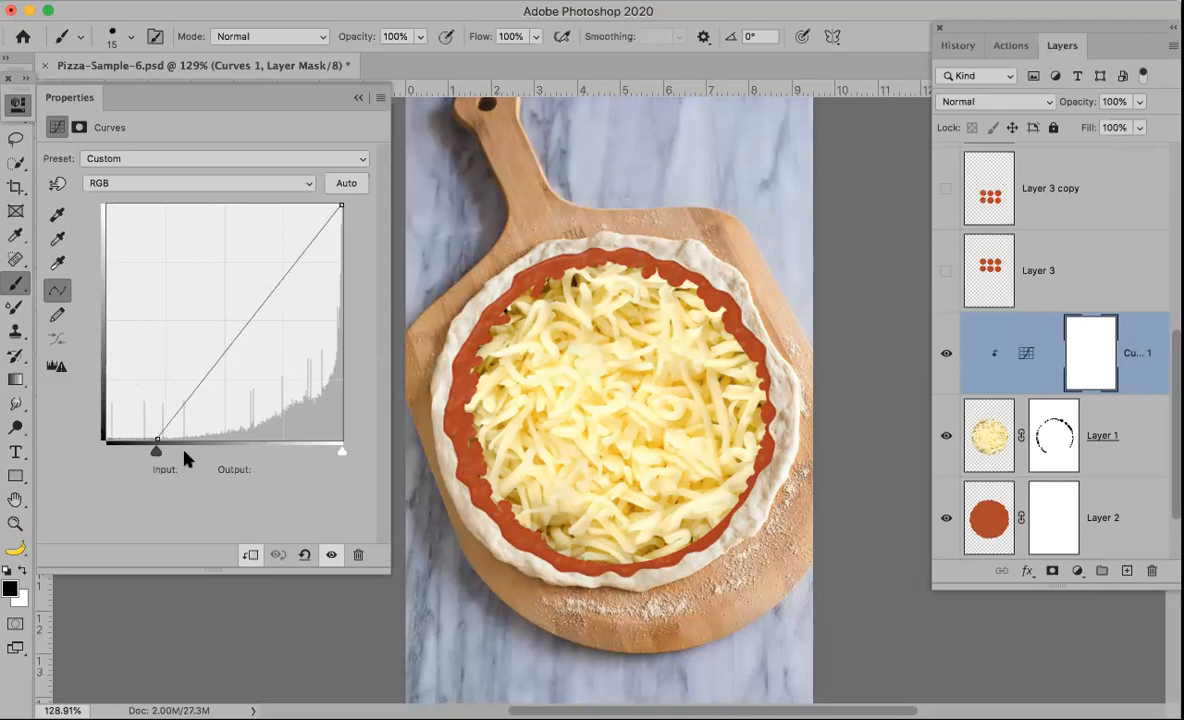
pyautogui.moveTo(157, 453); pyautogui.dragTo(185, 452)
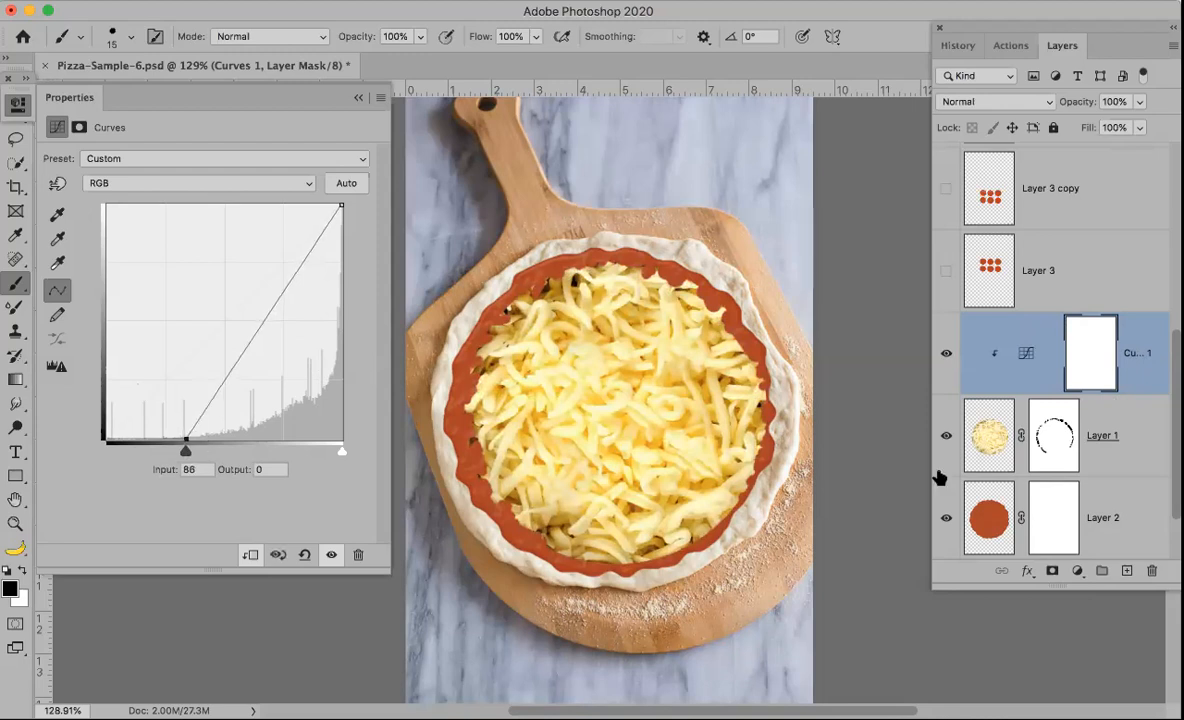
# Step: Toggle the Curves adjustment layer's visibility to compare the cheese, then select its mask and close Properties
pyautogui.click(947, 354)
pyautogui.click(947, 354)
pyautogui.click(946, 356)
pyautogui.click(946, 356)
pyautogui.click(946, 356)
pyautogui.click(946, 356)
pyautogui.click(1090, 360)
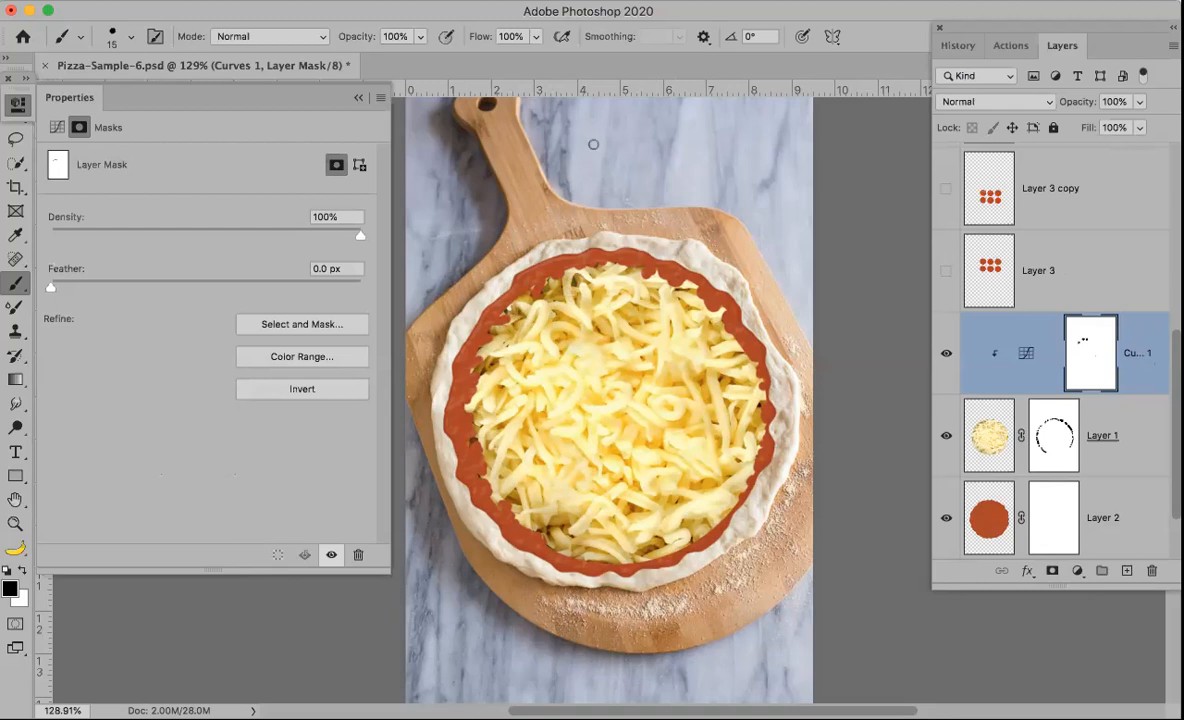
pyautogui.click(358, 98)
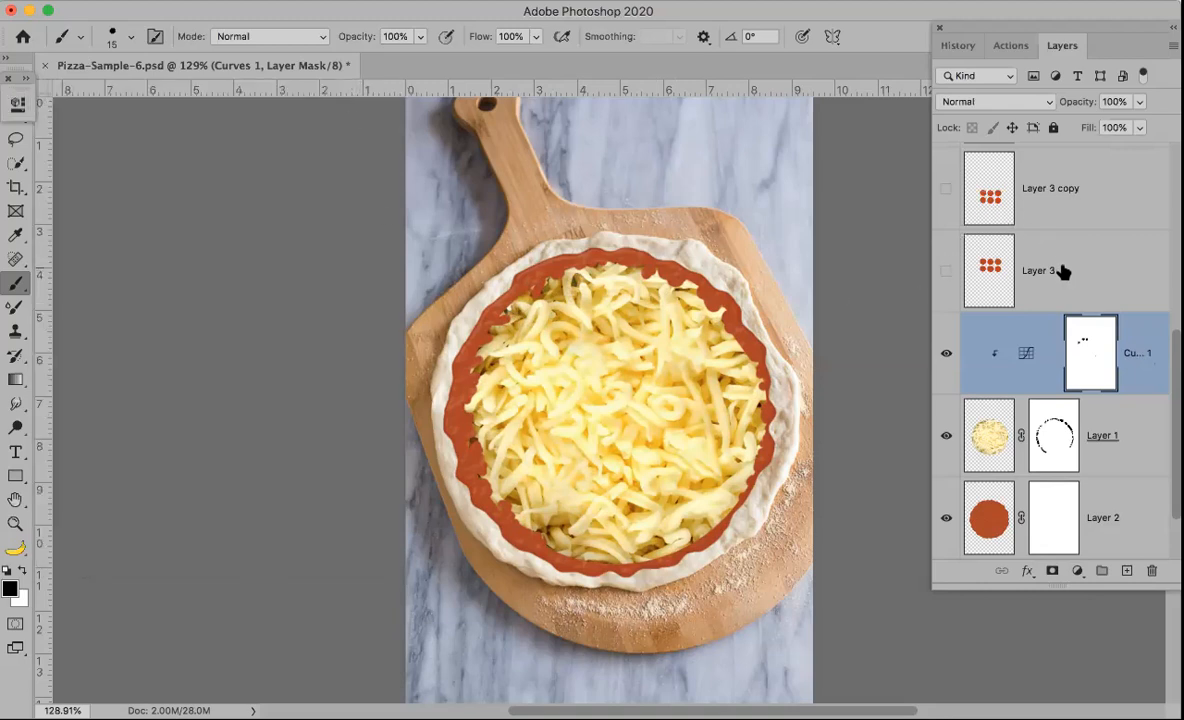
# Step: Show the pepperoni Layer 3, delete Layer 3 copy, and select Layer 3
pyautogui.click(946, 271)
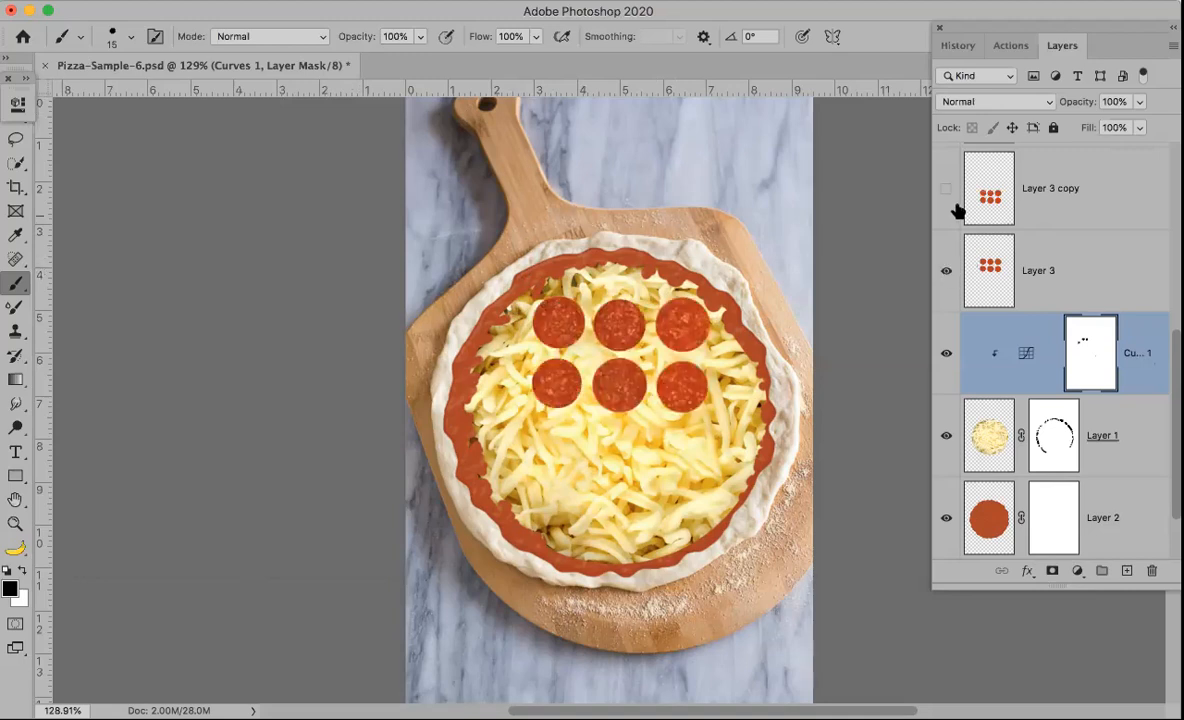
pyautogui.moveTo(1097, 193); pyautogui.dragTo(1153, 568)
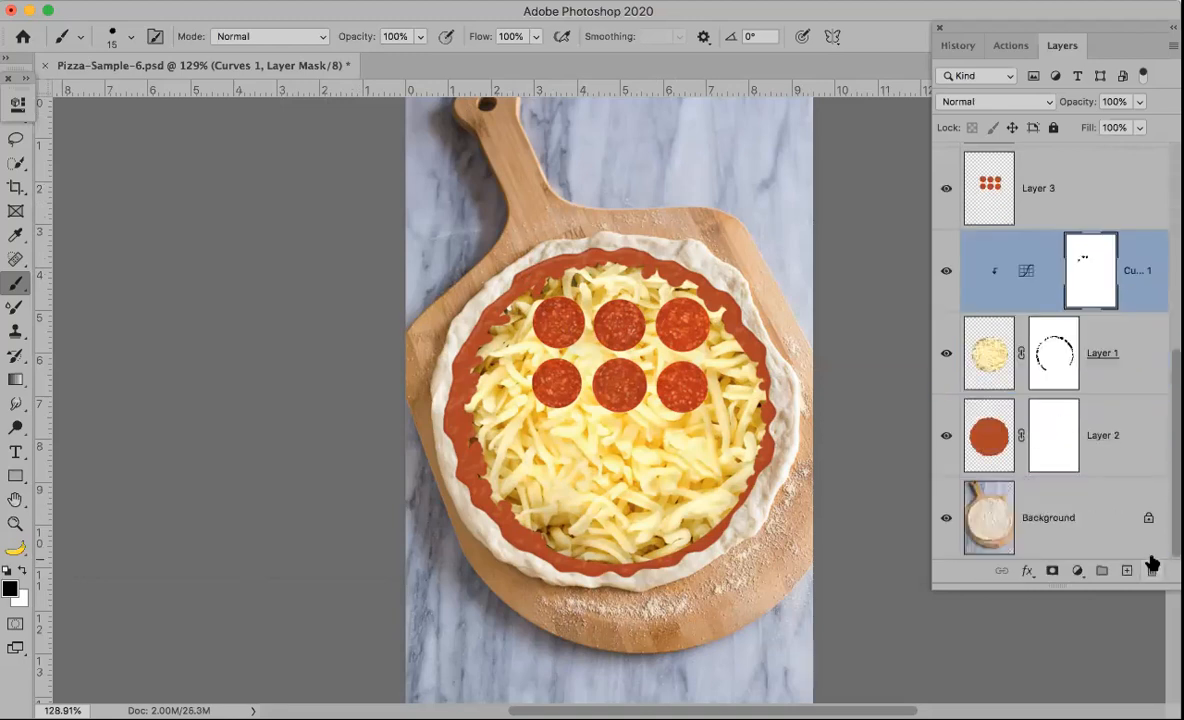
pyautogui.click(1070, 193)
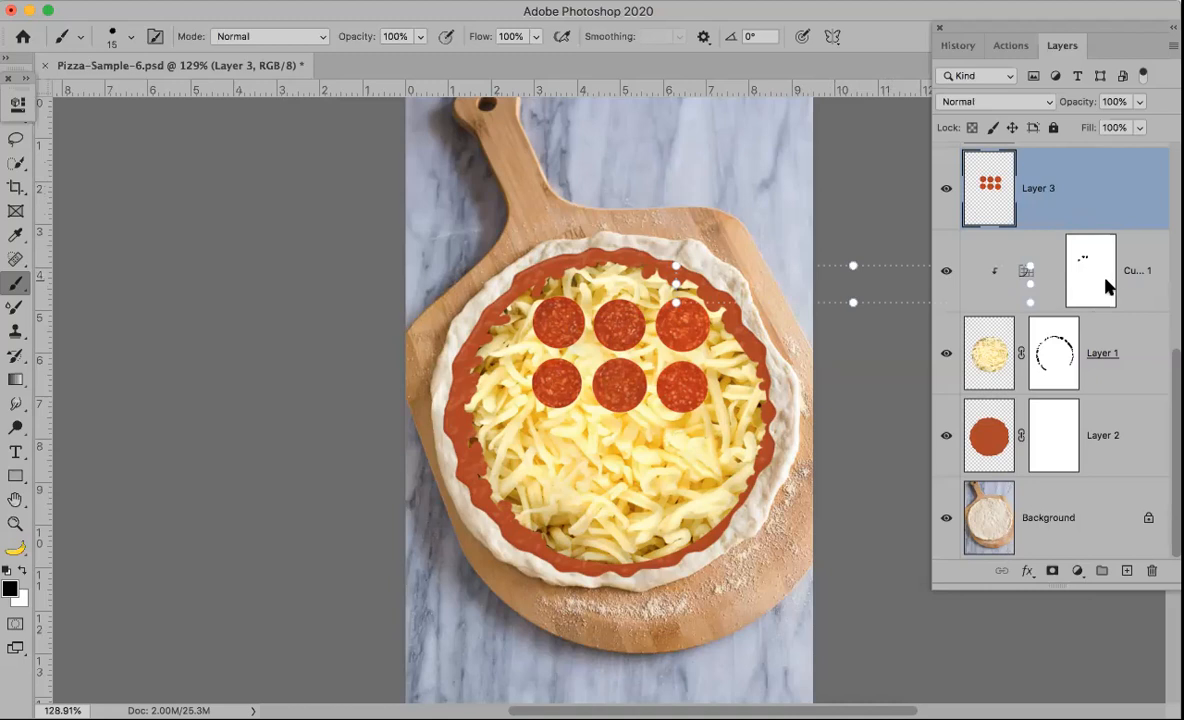
pyautogui.press('super+Tab')
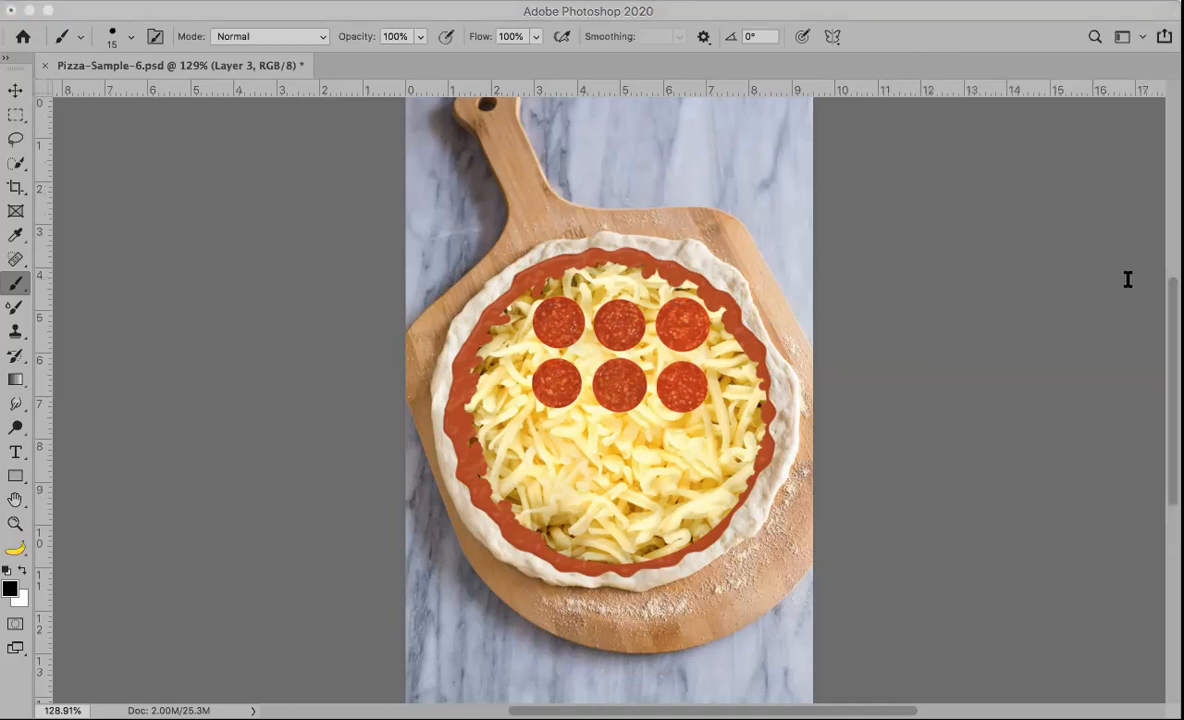
pyautogui.press('super+Tab')
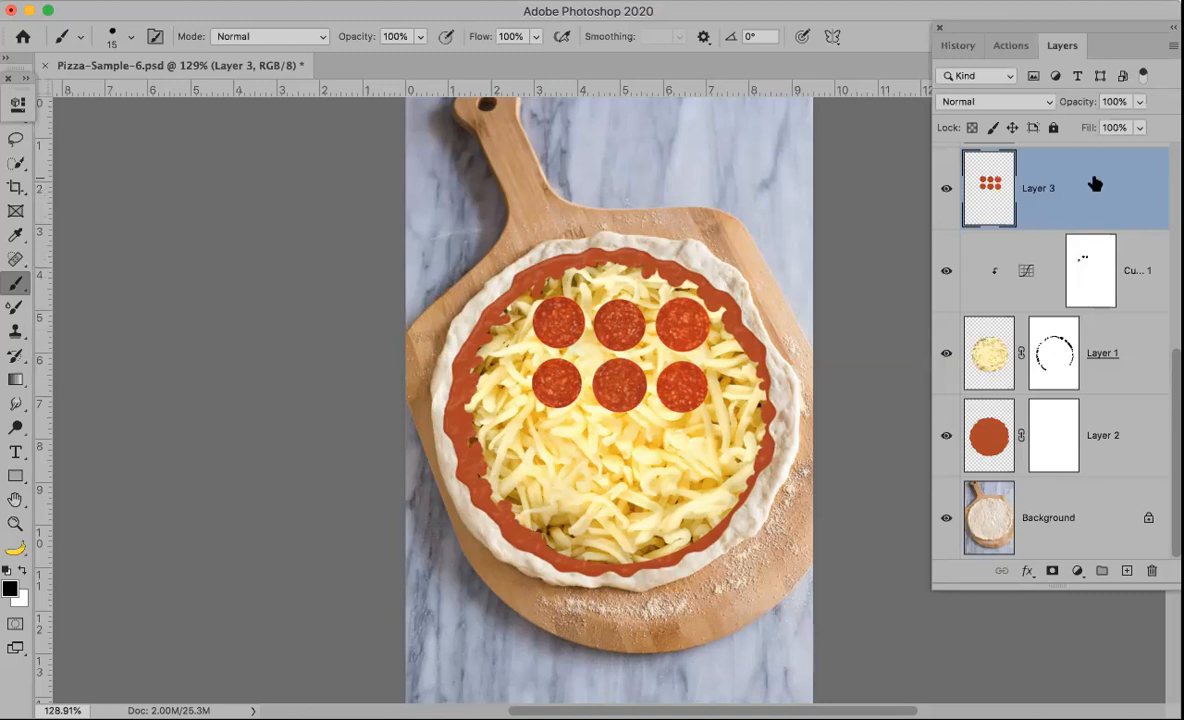
# Step: Duplicate the pepperoni Layer 3 and delete the duplicate again
pyautogui.moveTo(1090, 180); pyautogui.dragTo(1121, 569)
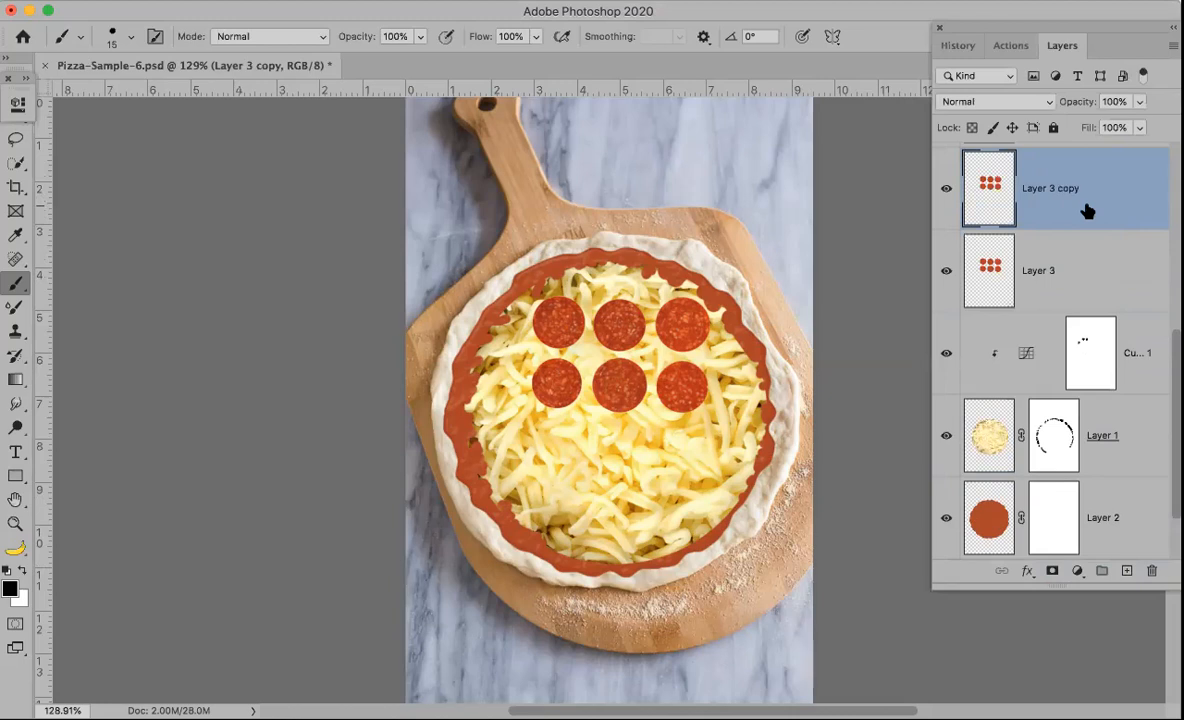
pyautogui.press('BackSpace')
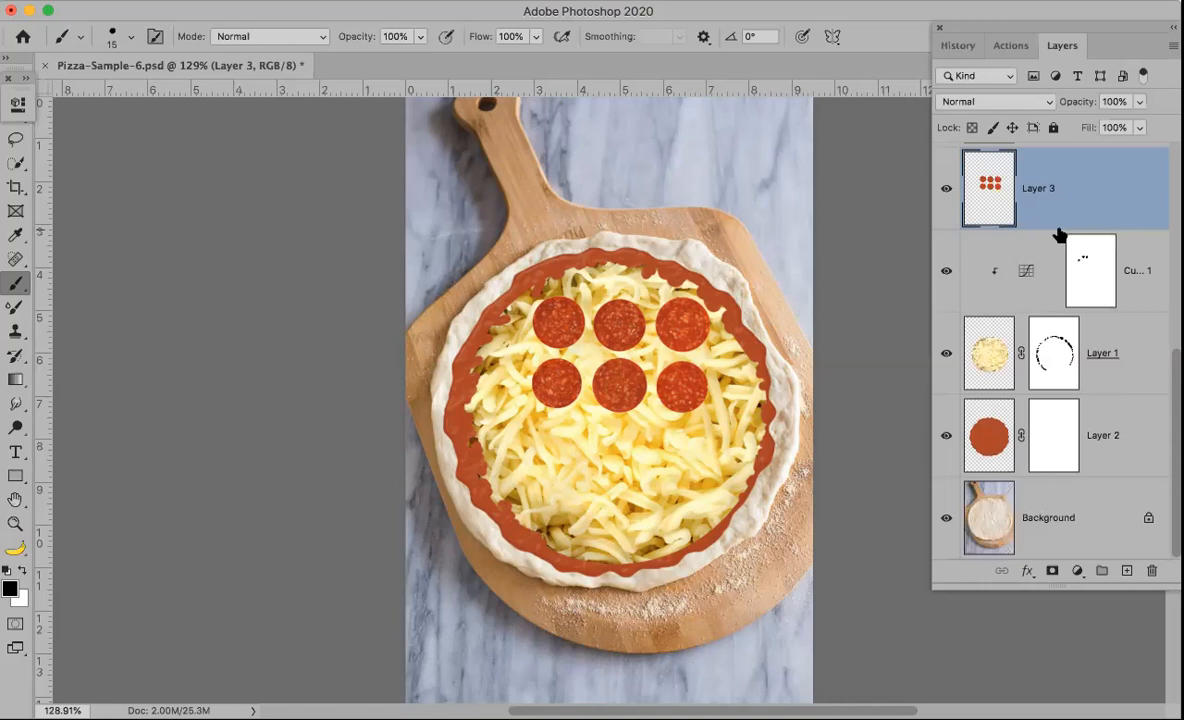
# Step: Duplicate the pepperoni Layer 3 and switch to the Move tool
pyautogui.press('super+j')
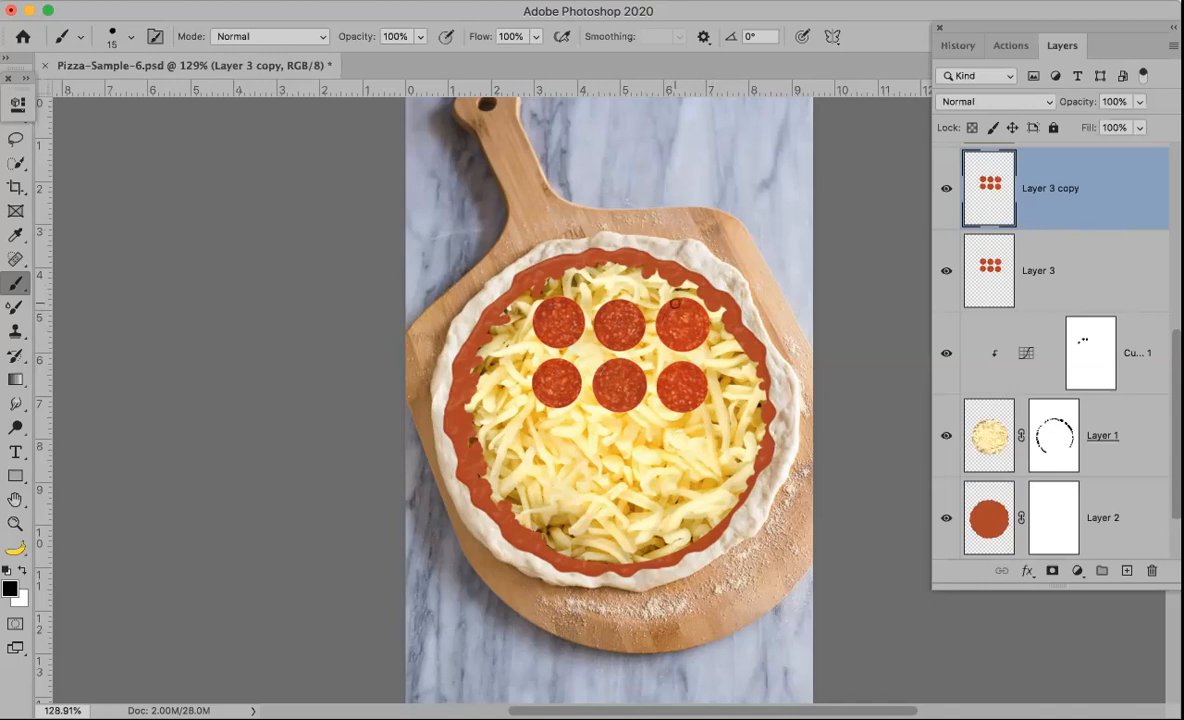
pyautogui.click(7, 78)
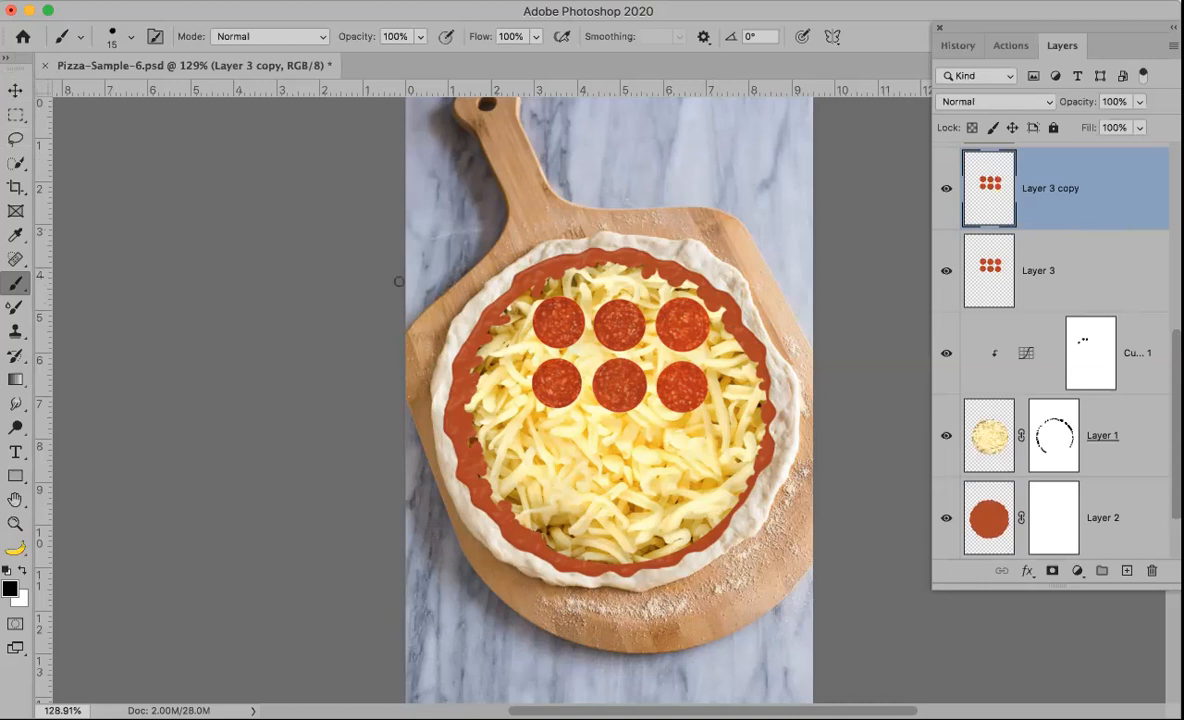
pyautogui.press('v')
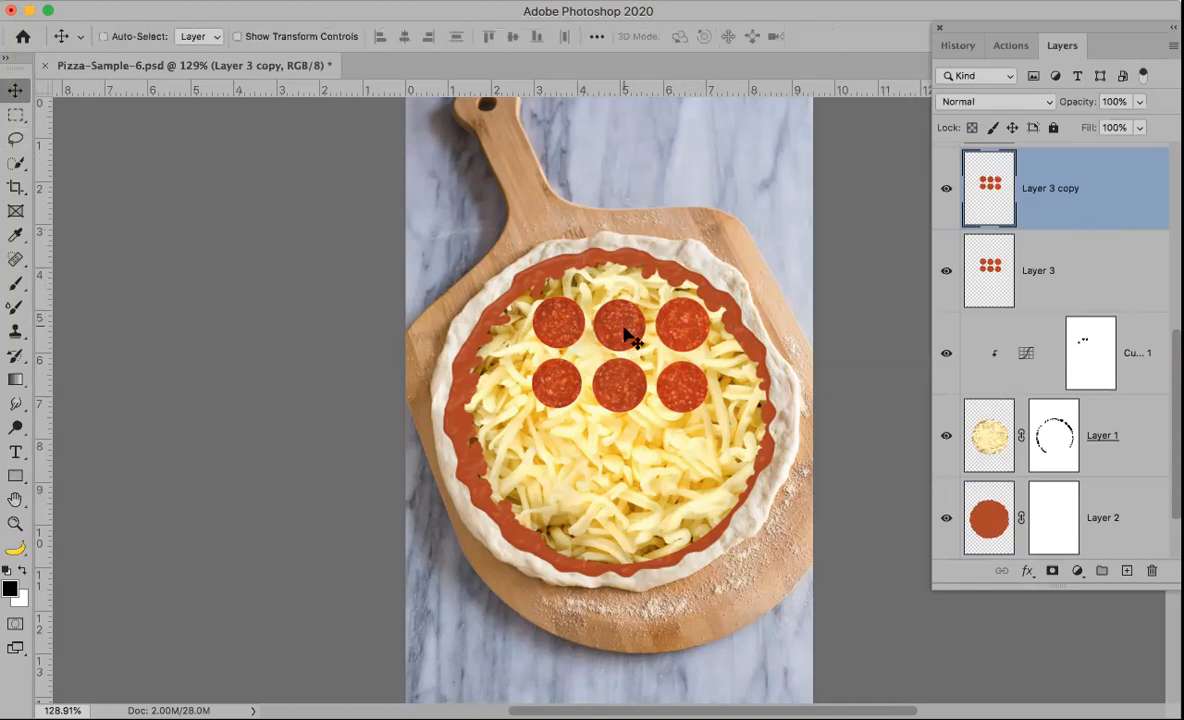
# Step: Move the pepperoni copy down so its six slices form two more rows below the originals
pyautogui.moveTo(626, 334); pyautogui.dragTo(621, 428)
pyautogui.moveTo(620, 441); pyautogui.dragTo(626, 452)
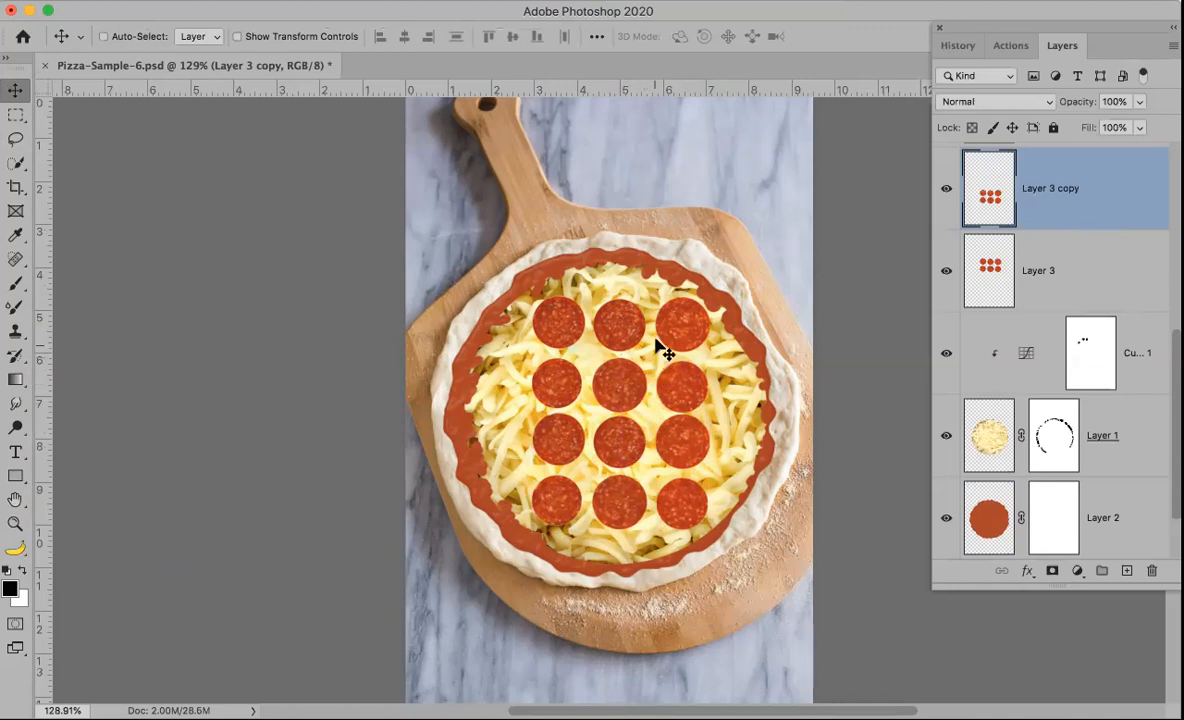
pyautogui.hotkey('ctrl', 'z')
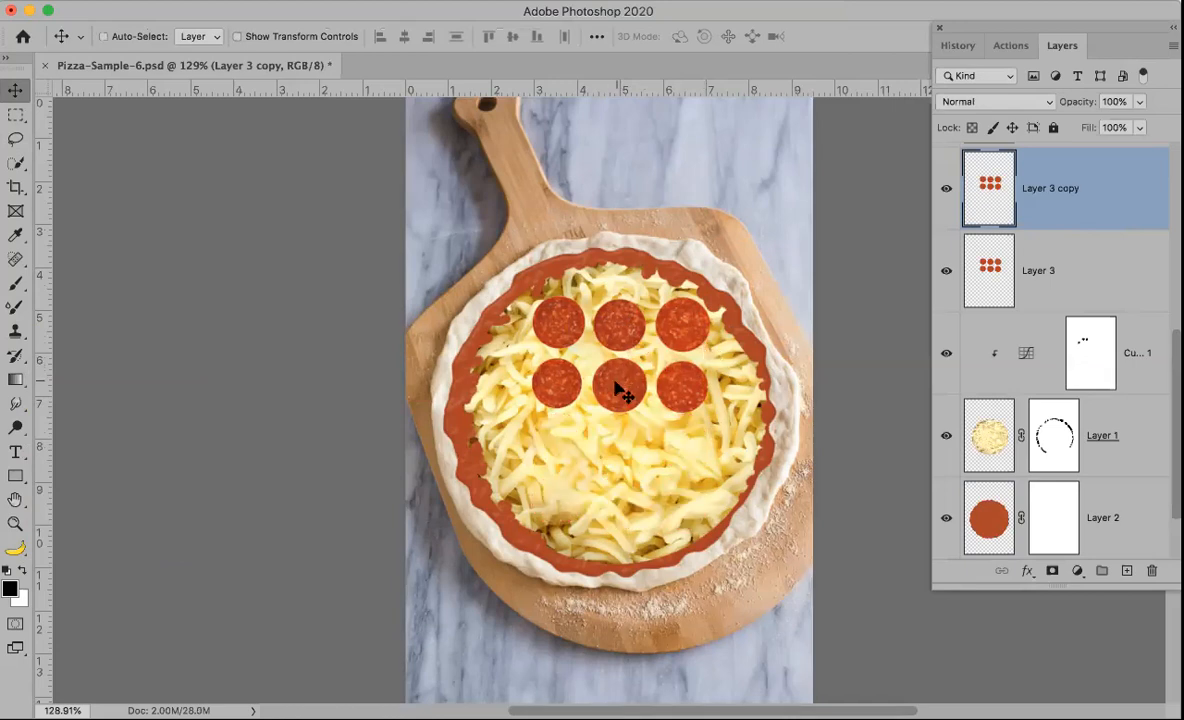
pyautogui.moveTo(614, 430); pyautogui.dragTo(617, 503)
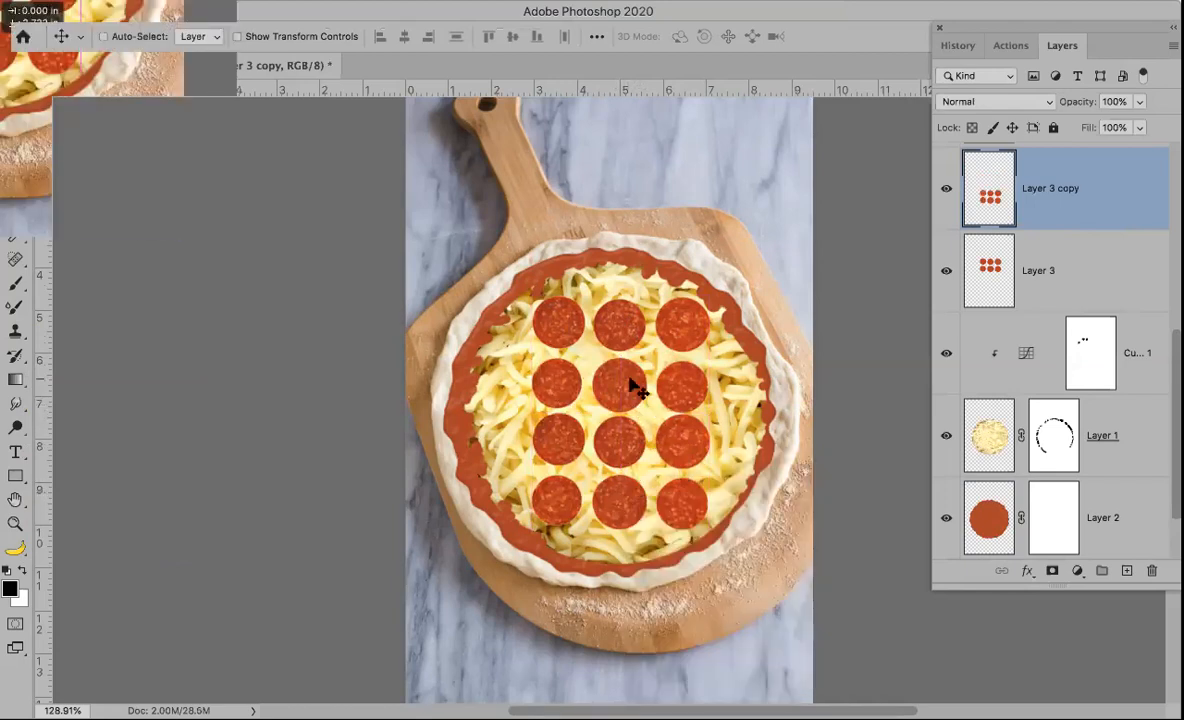
pyautogui.hotkey('ctrl', 'z')
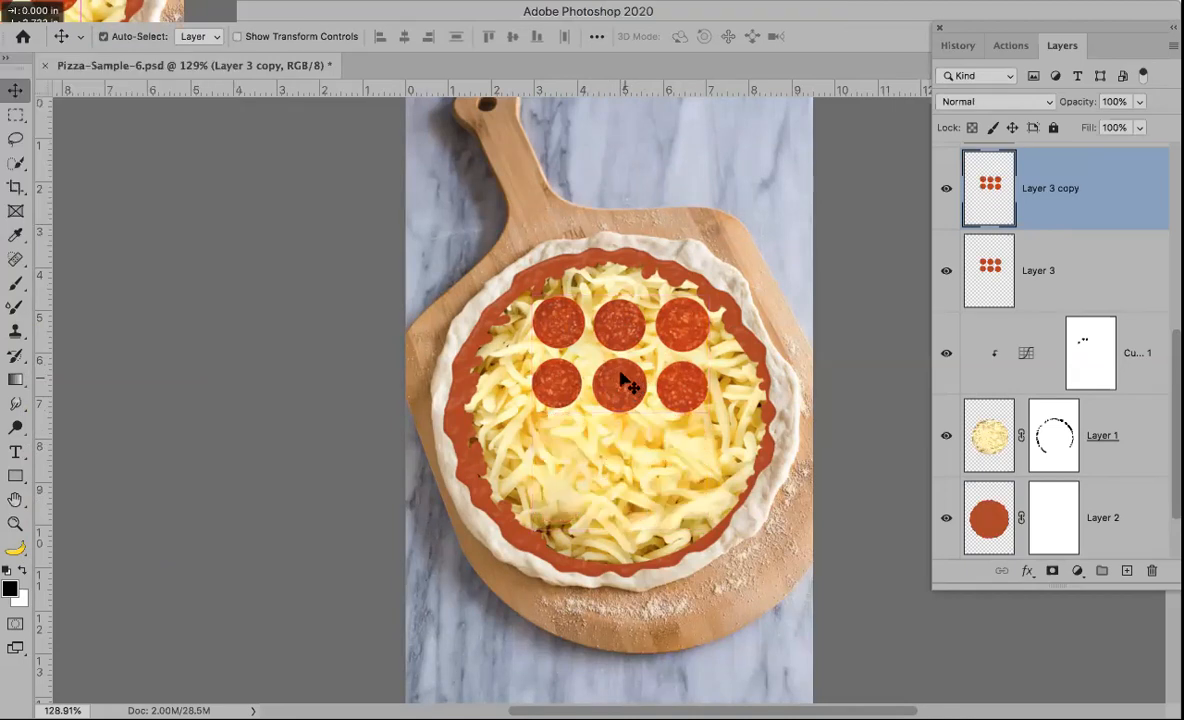
pyautogui.moveTo(616, 388); pyautogui.dragTo(636, 500)
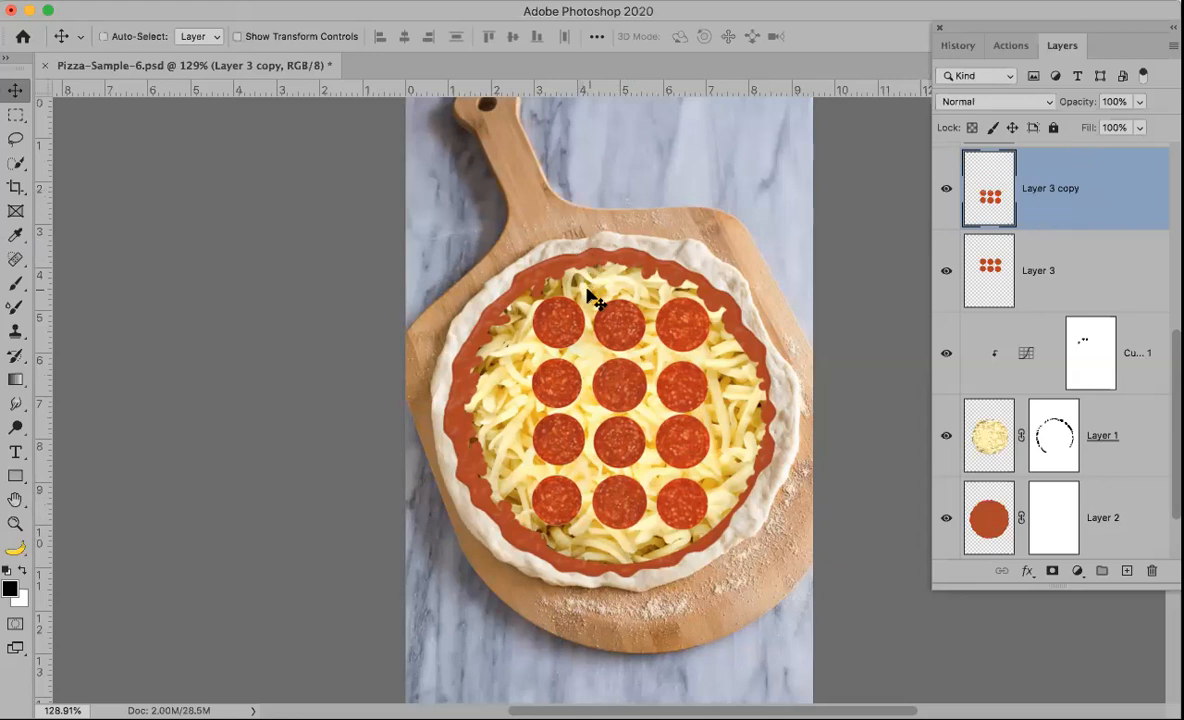
# Step: Toggle the visibility of Layer 3 and Layer 3 copy to compare the pepperoni sets
pyautogui.click(946, 270)
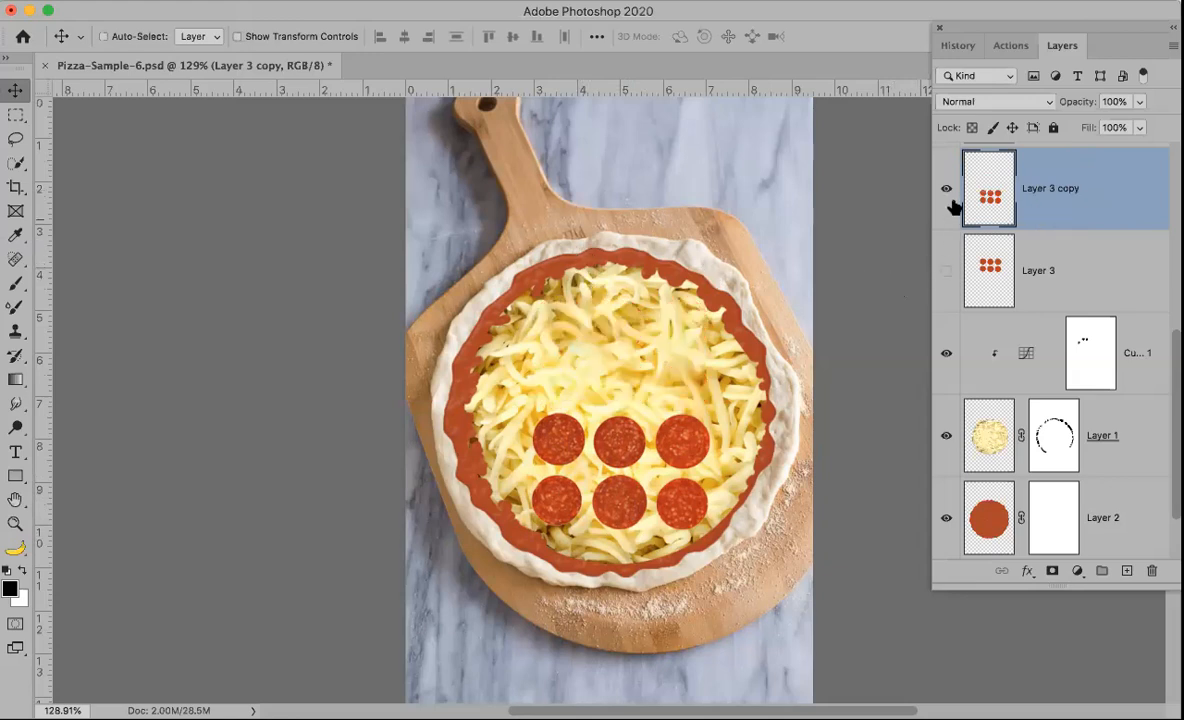
pyautogui.click(946, 270)
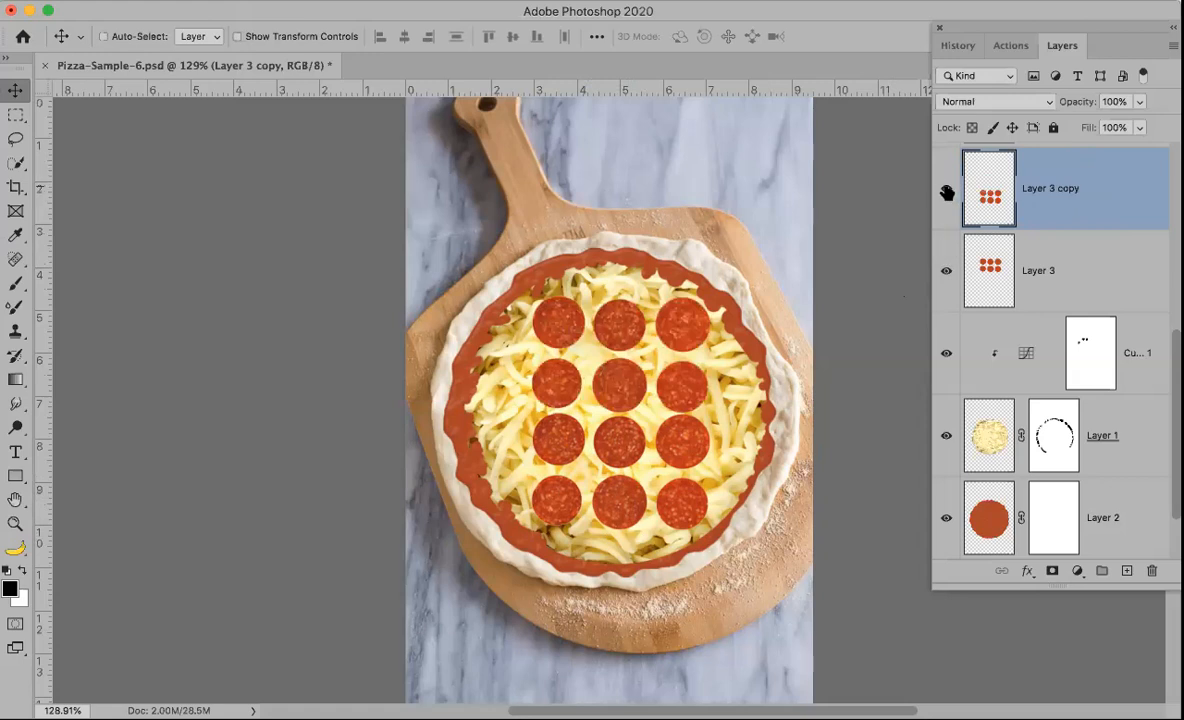
pyautogui.click(946, 188)
pyautogui.click(946, 188)
# Step: Merge Layer 3 copy down into Layer 3
pyautogui.click(1171, 44)
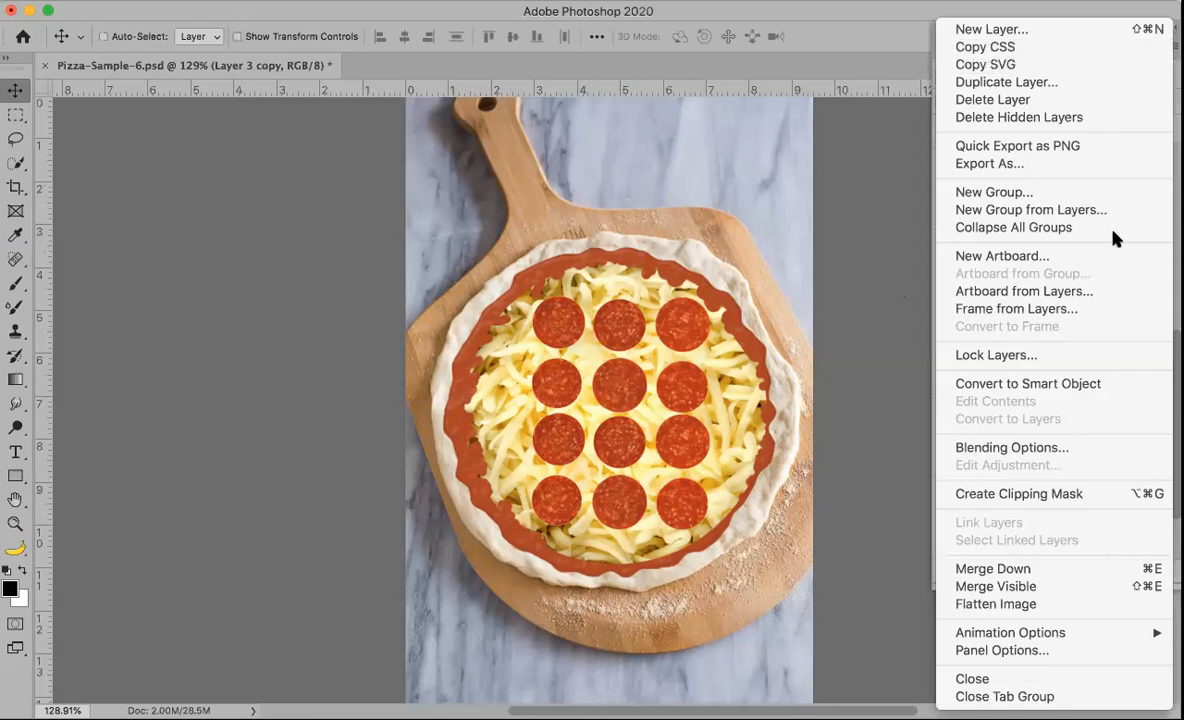
pyautogui.click(1171, 45)
pyautogui.click(1171, 45)
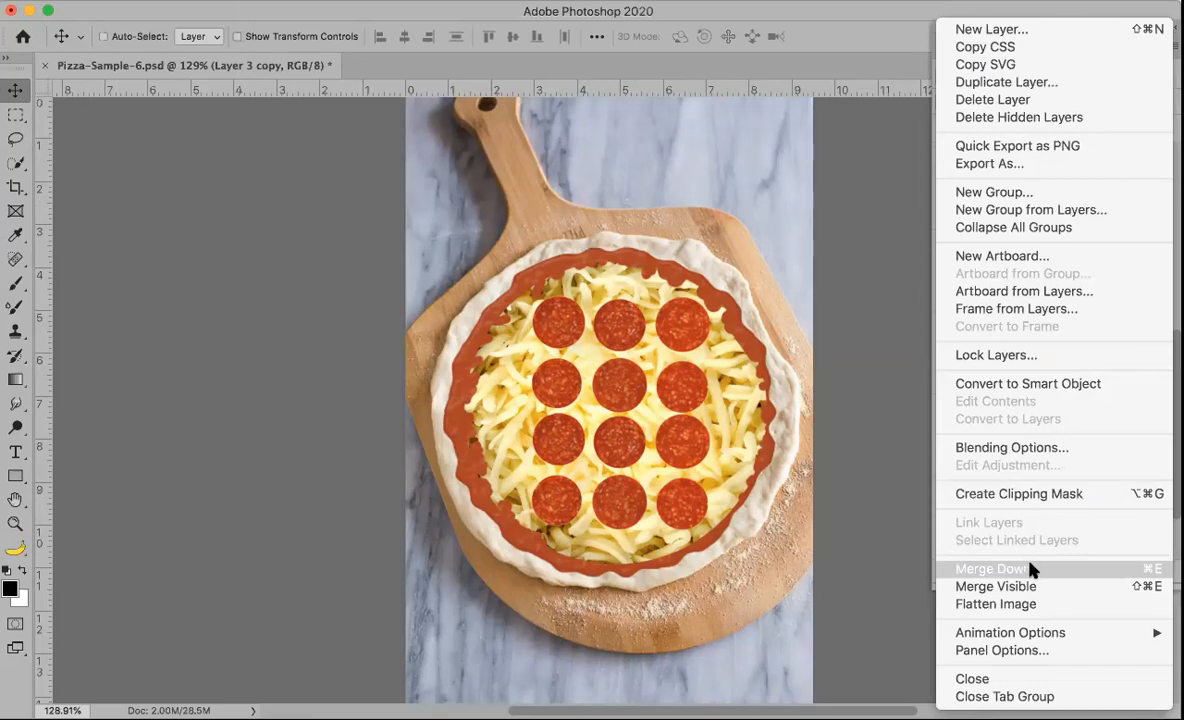
pyautogui.click(900, 47)
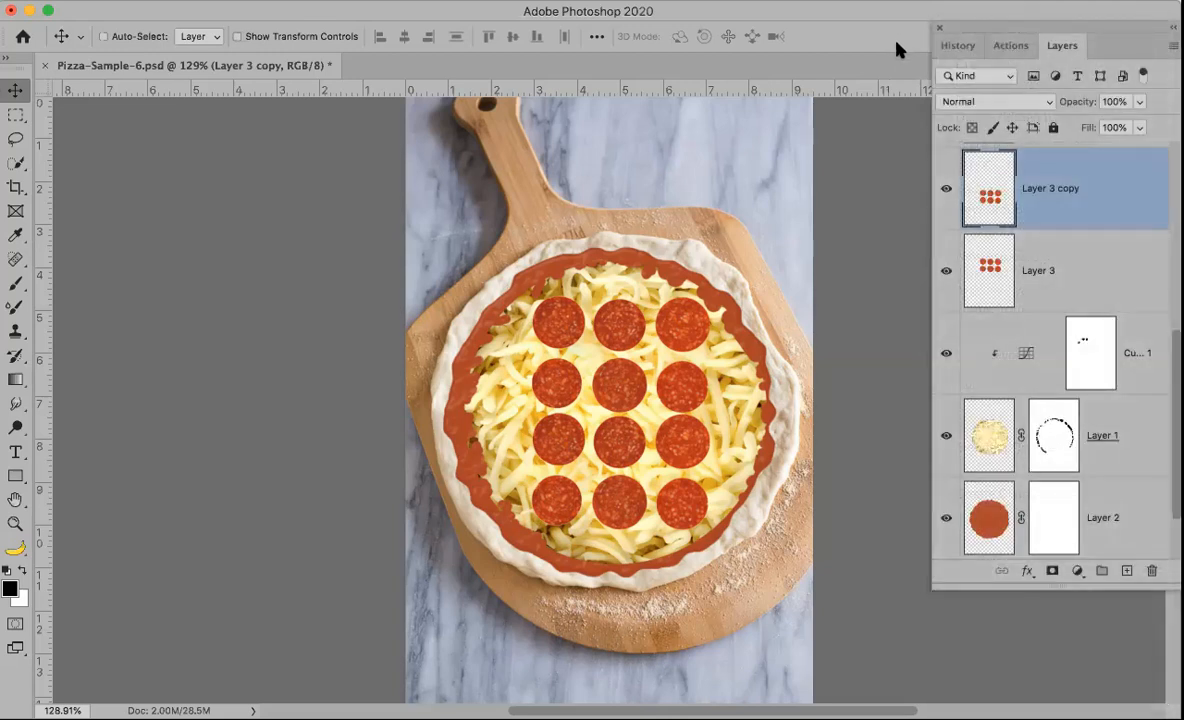
pyautogui.hotkey('ctrl', 'e')
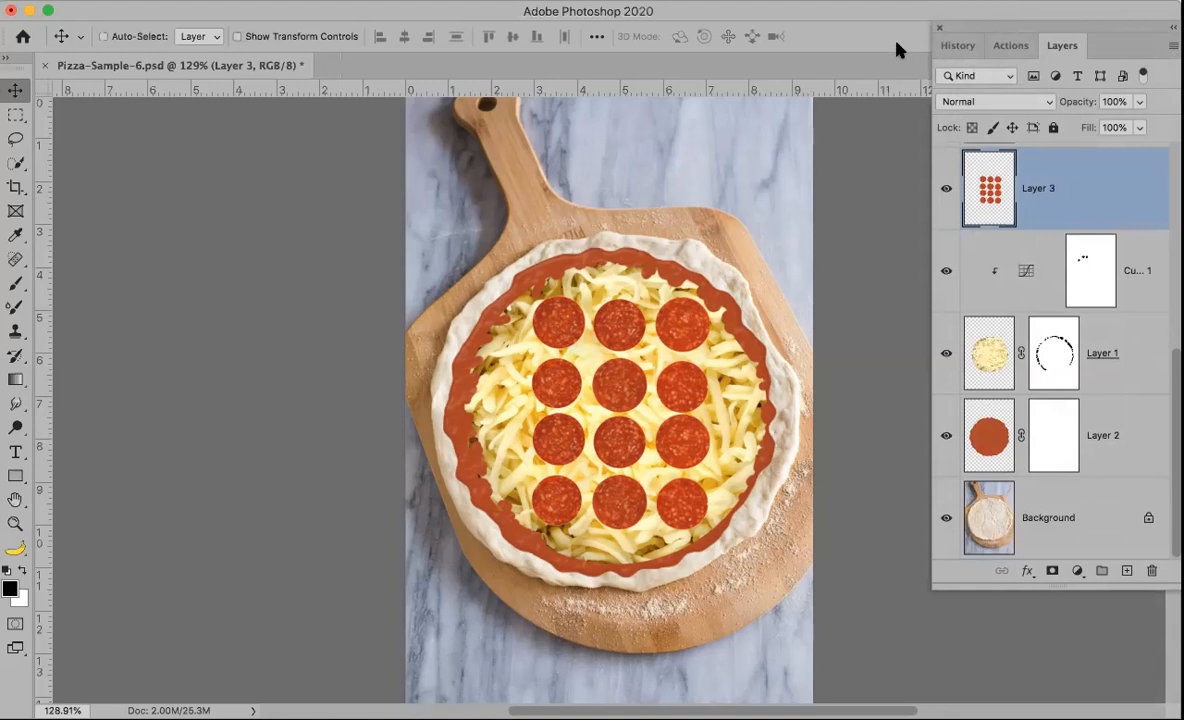
# Step: Rename the merged pepperoni layer as Pepperoni
pyautogui.doubleClick(1037, 189)
pyautogui.write('Pepperoni')
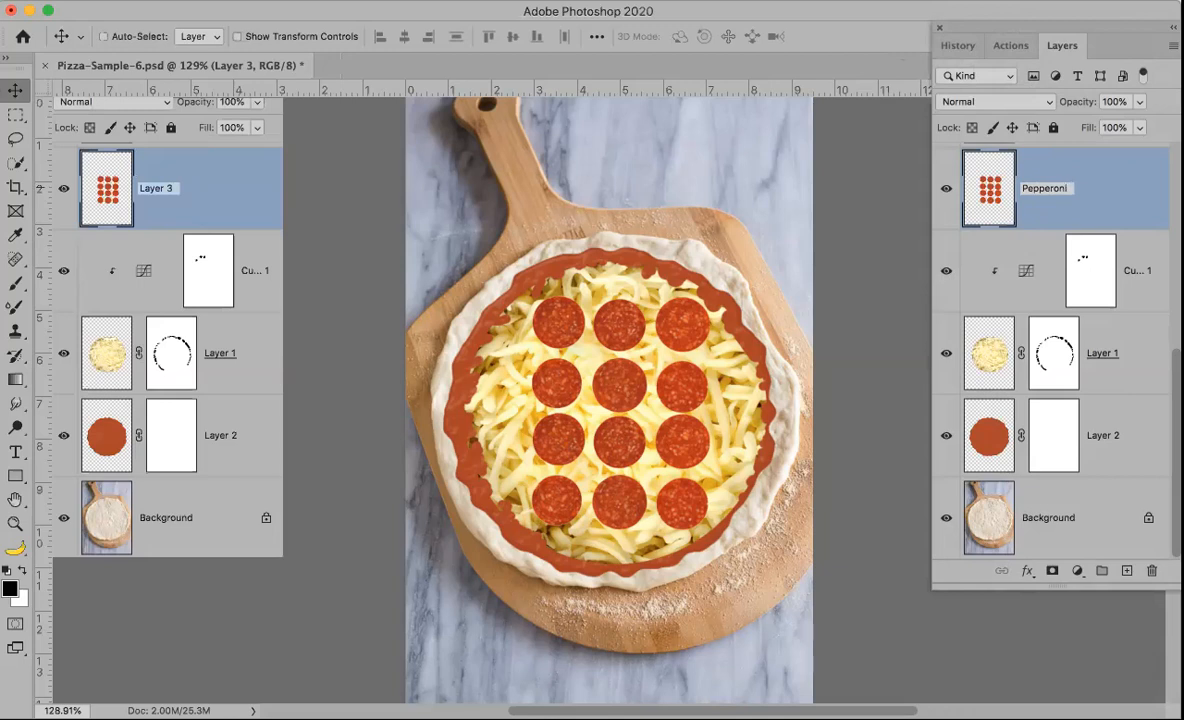
pyautogui.press('Return')
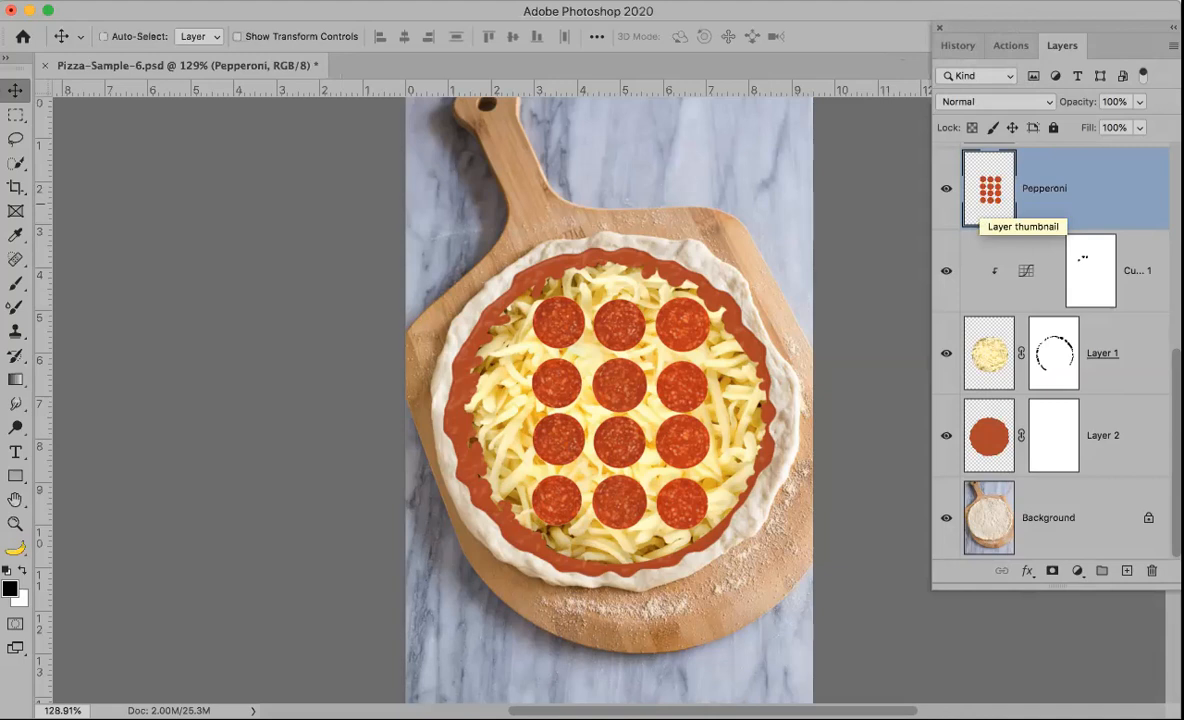
# Step: Rename Layer 1 as Cheese and Layer 2 as Sauce
pyautogui.click(1095, 365)
pyautogui.doubleClick(1100, 353)
pyautogui.write('Cheese')
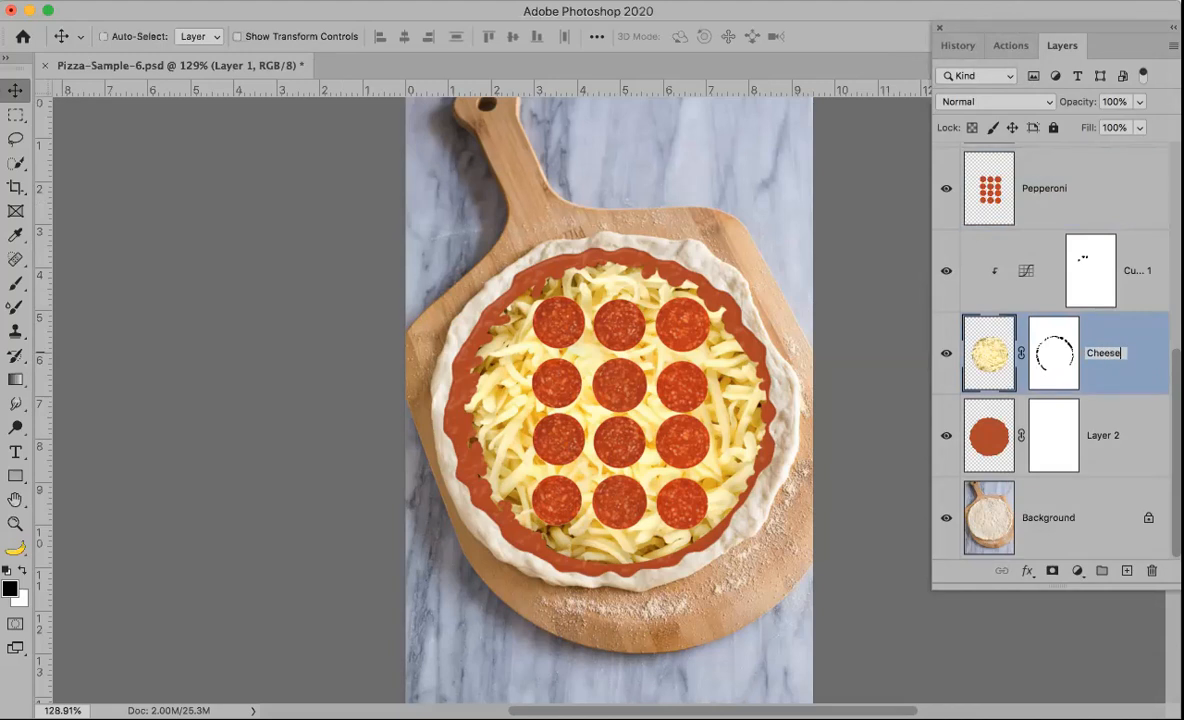
pyautogui.press('Tab')
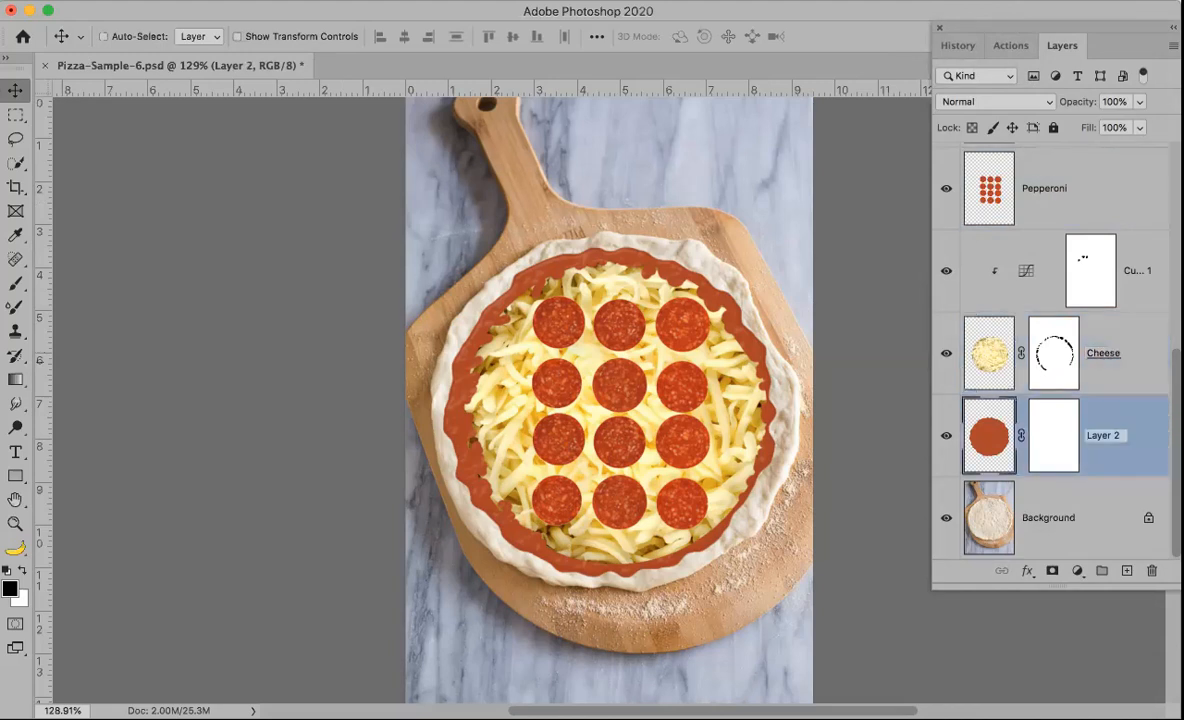
pyautogui.write('Sauce')
pyautogui.press('Return')
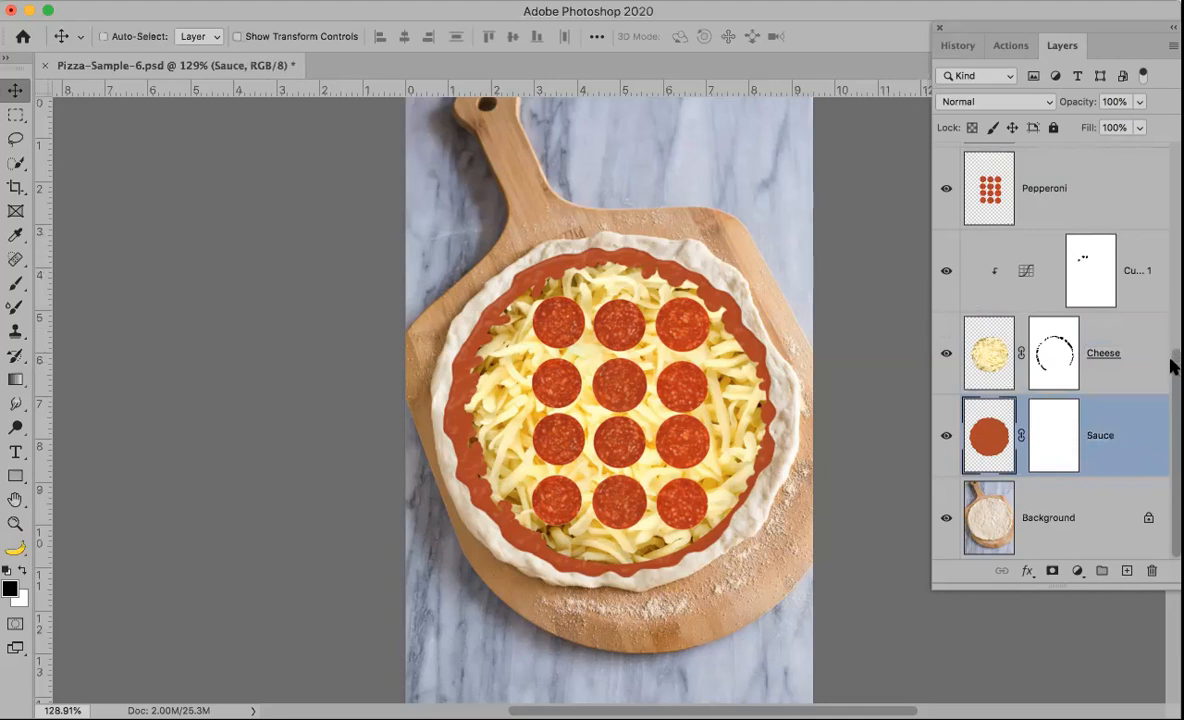
# Step: Show Layer 5 and its four pepper copies, and nudge the Layer 5 pepper slightly upward
pyautogui.scroll(2, 1174, 350)
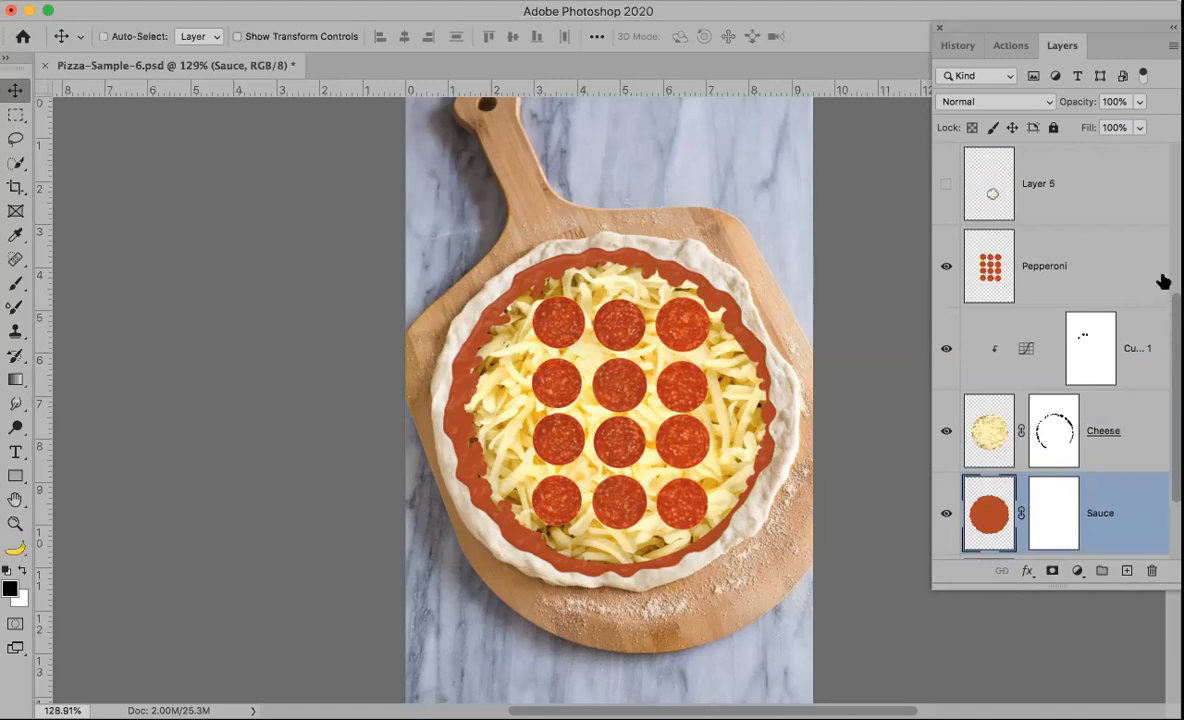
pyautogui.click(978, 185)
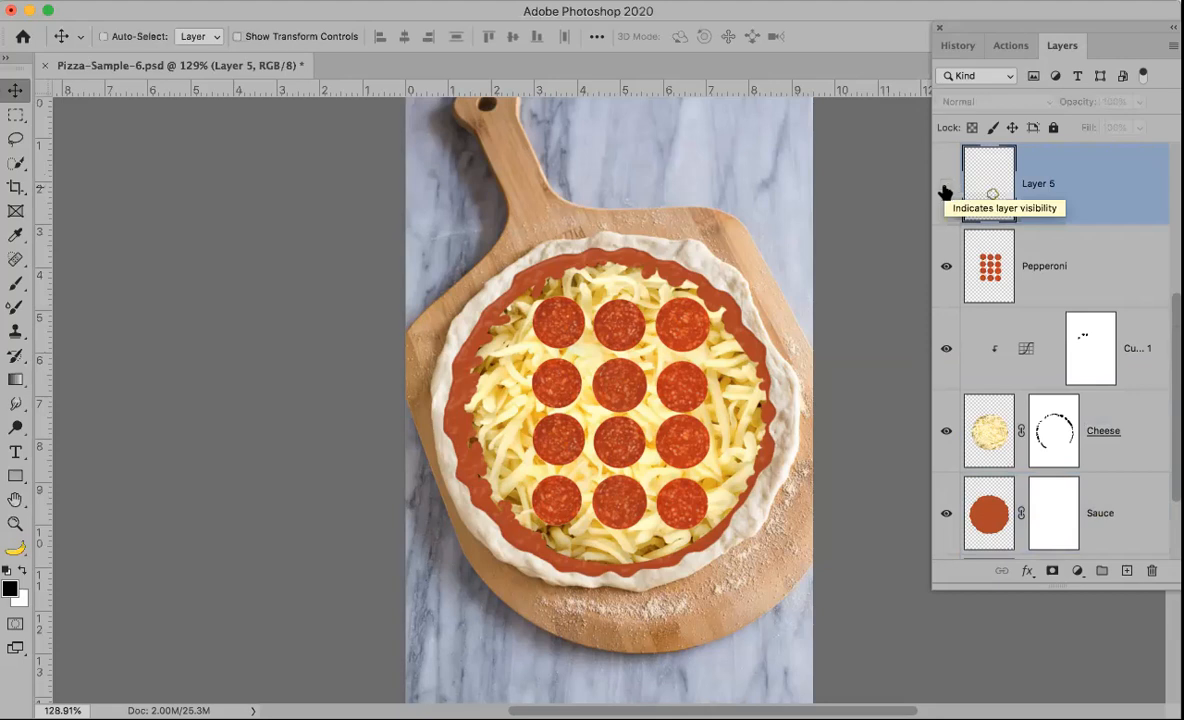
pyautogui.click(946, 190)
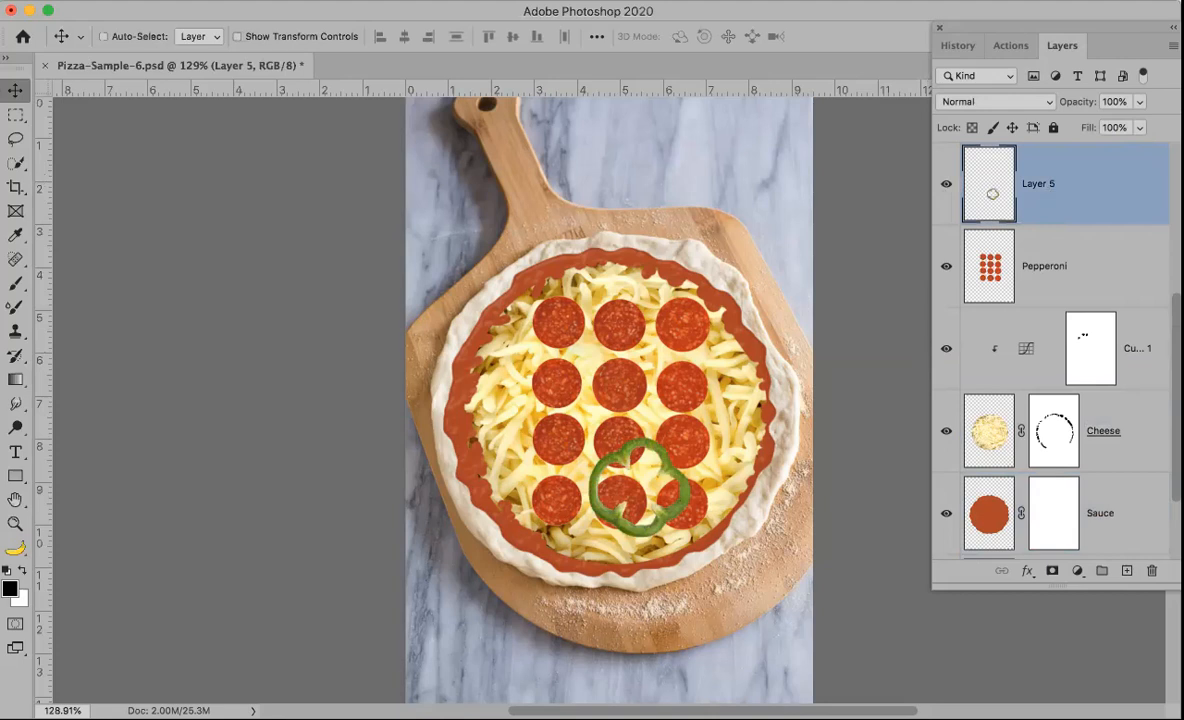
pyautogui.scroll(3, 1157, 304)
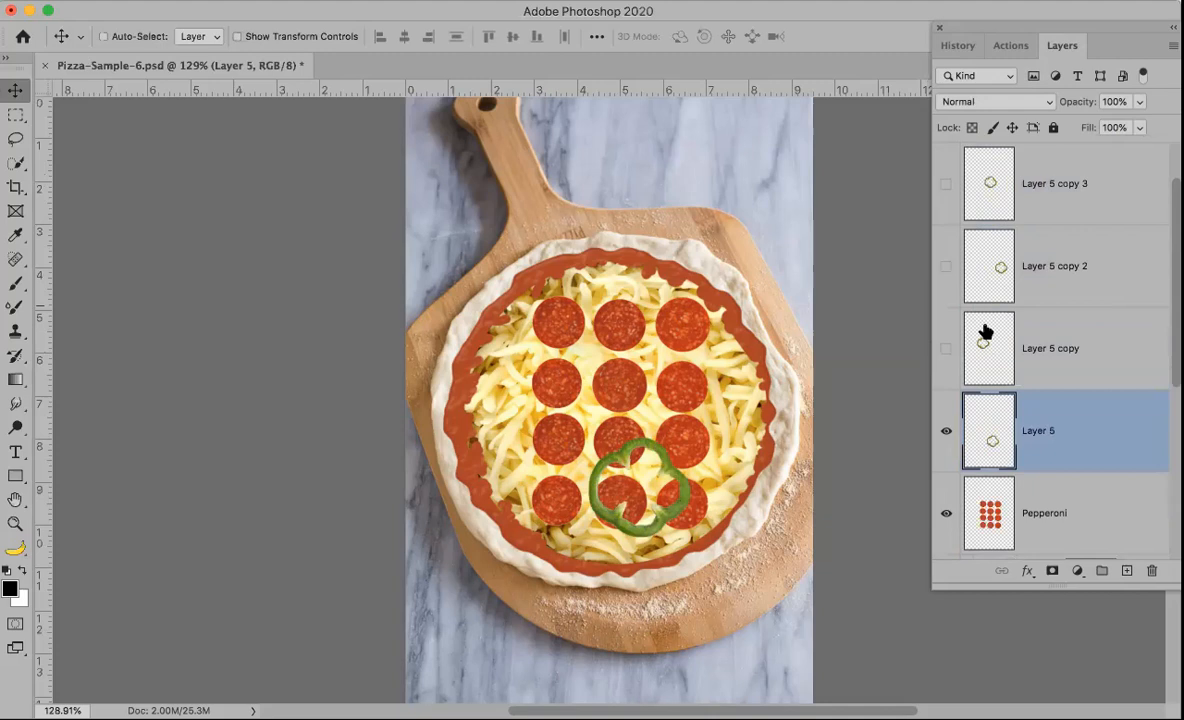
pyautogui.click(946, 350)
pyautogui.click(946, 267)
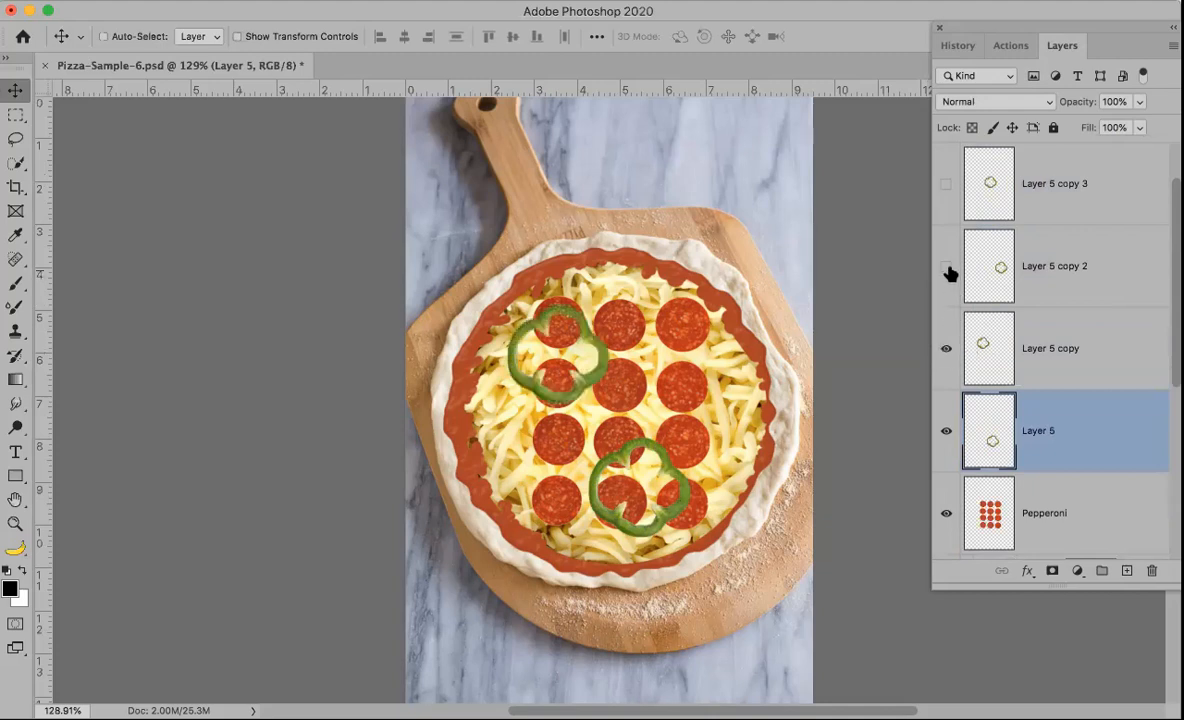
pyautogui.click(946, 184)
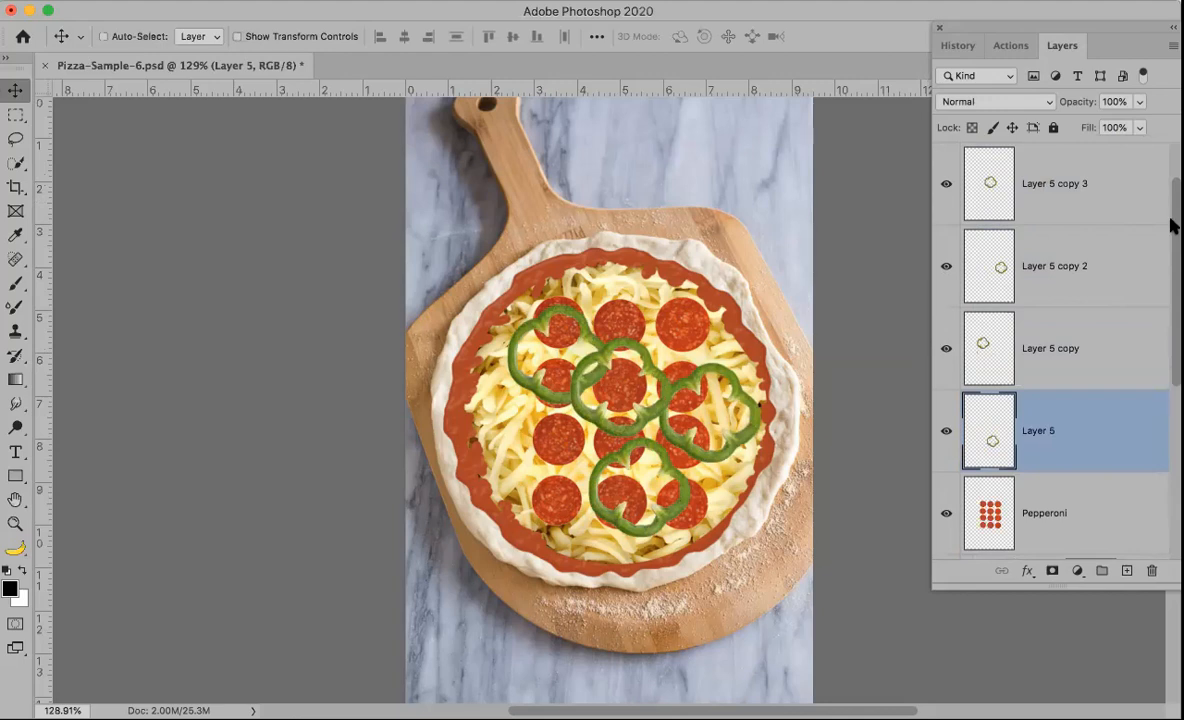
pyautogui.scroll(2, 1172, 226)
pyautogui.click(946, 184)
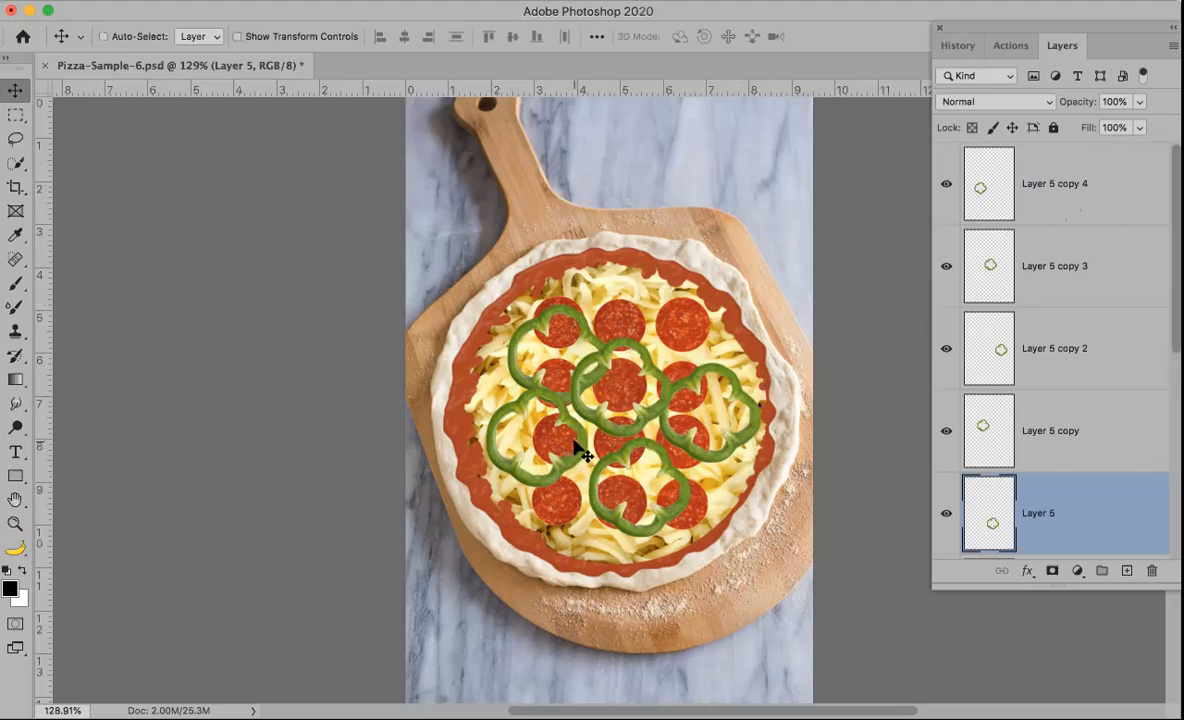
pyautogui.moveTo(574, 442)
pyautogui.mouseDown()
pyautogui.moveTo(560, 427)
pyautogui.moveTo(590, 410)
pyautogui.moveTo(589, 444)
pyautogui.moveTo(577, 423)
pyautogui.mouseUp()
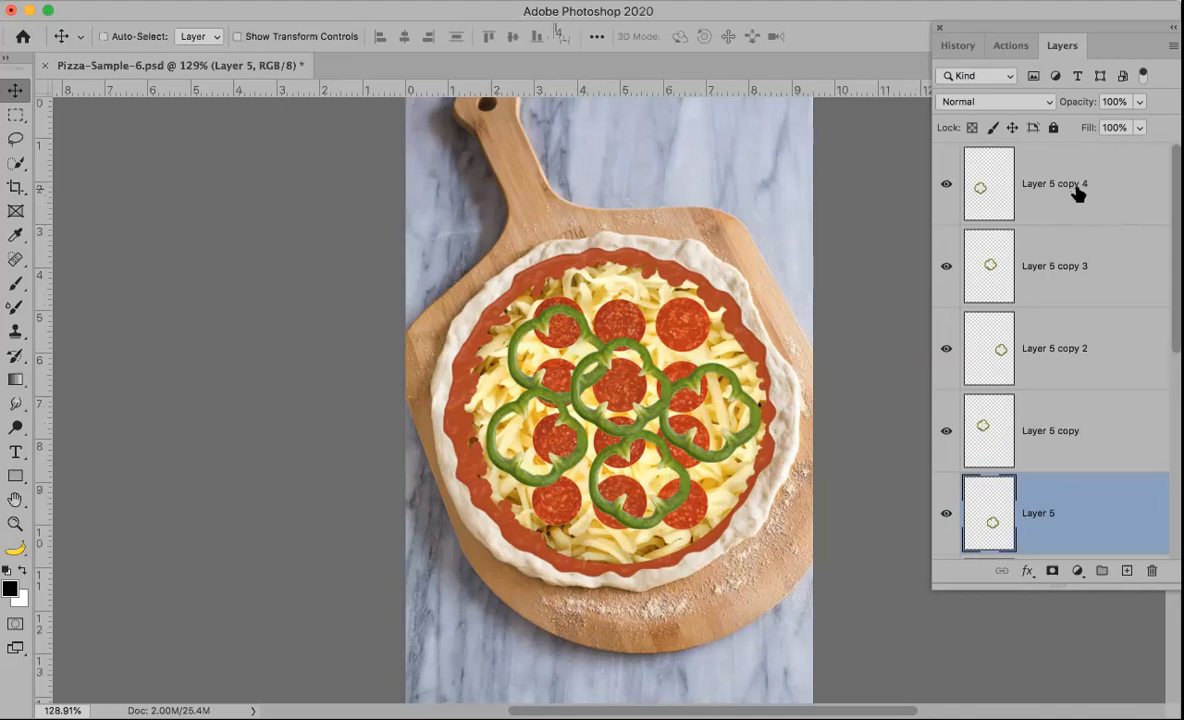
# Step: Rename Layer 5 as Pepper 1 and Layer 5 copy as Pepper 2
pyautogui.doubleClick(1039, 514)
pyautogui.write('P')
pyautogui.press('Tab')
pyautogui.write('P')
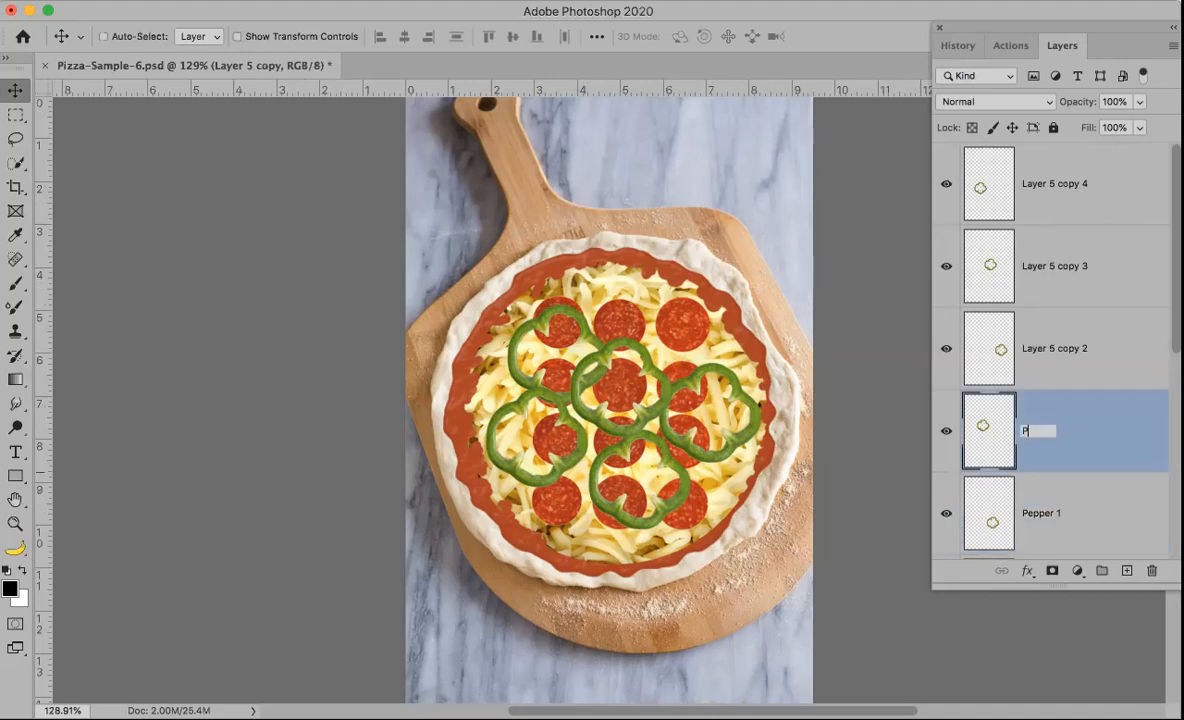
pyautogui.write('epper 2')
# Step: Rename the remaining pepper copies as Pepper 3, Pepper 4 and Pepper 5
pyautogui.hotkey('shift', 'Tab')
pyautogui.write('Pepper')
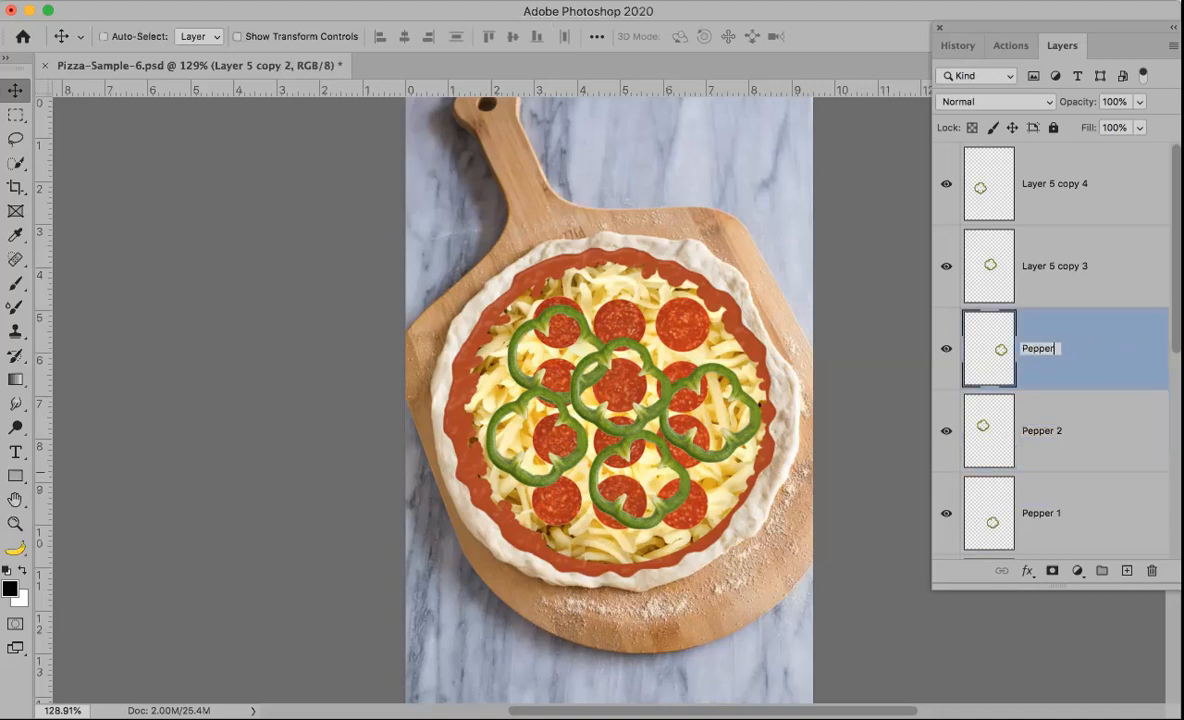
pyautogui.write(' 3')
pyautogui.hotkey('shift', 'Tab')
pyautogui.write('Pepper 4')
pyautogui.hotkey('shift', 'Tab')
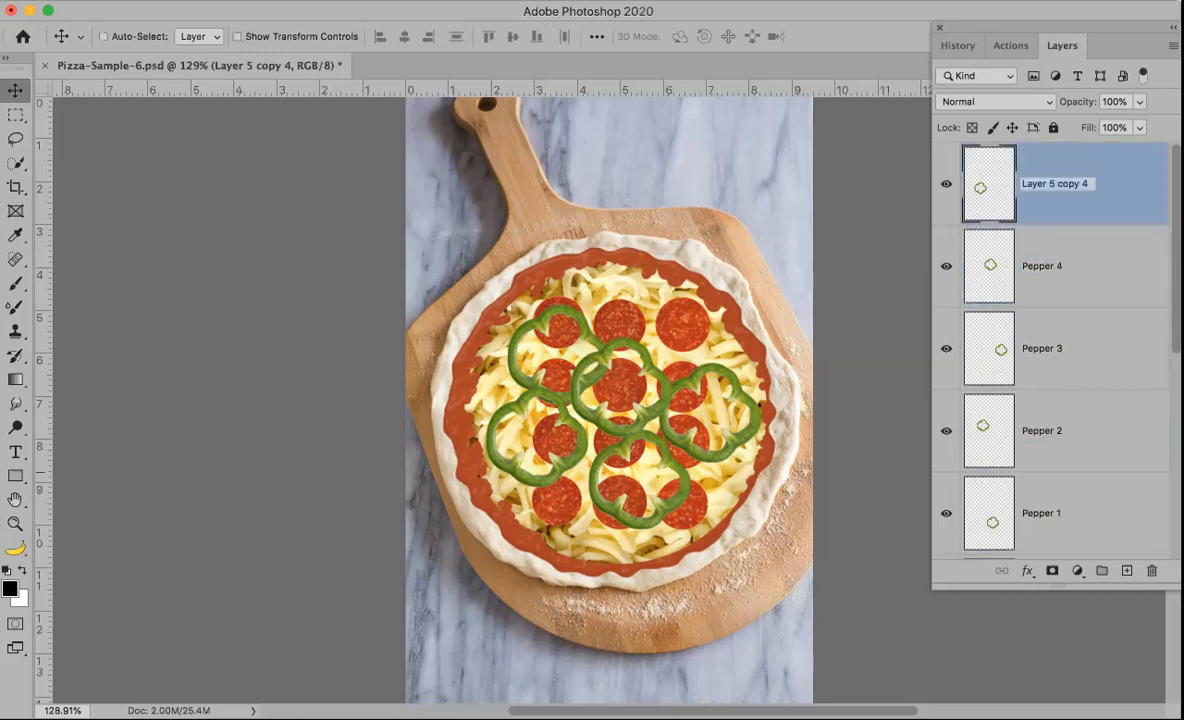
pyautogui.write('Pepper 5')
pyautogui.press('Return')
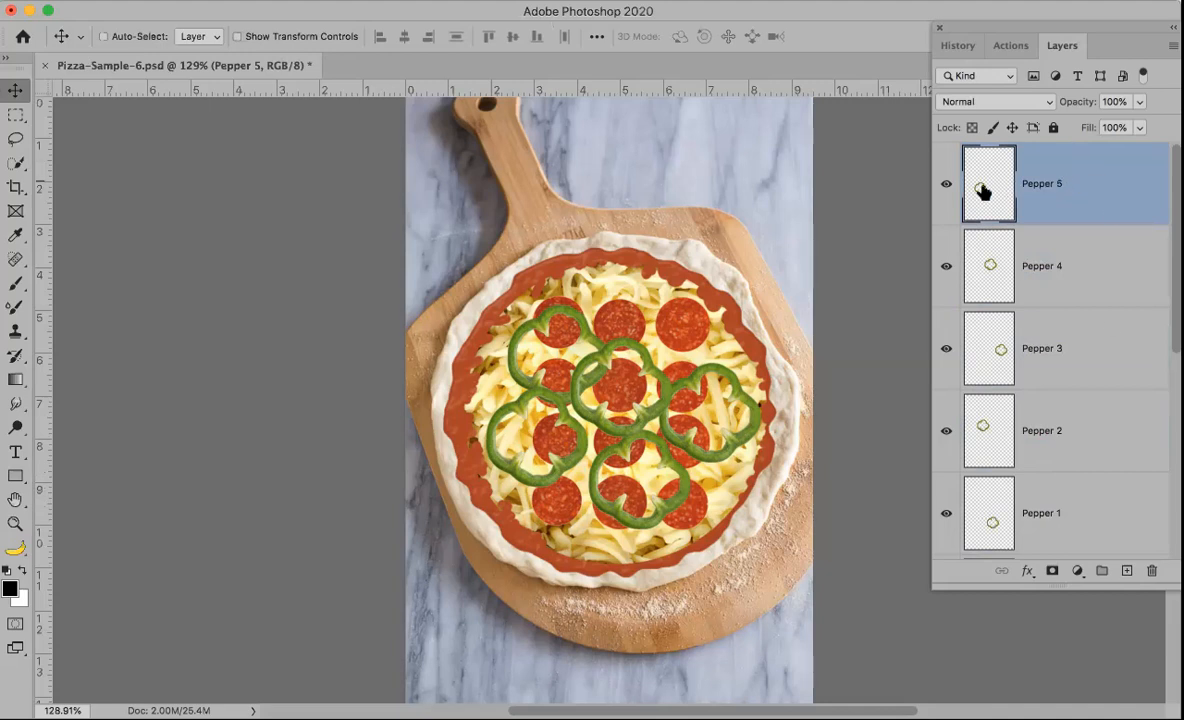
# Step: Toggle Pepper 5's visibility to compare, then select Pepper 4 and Pepper 5 in turn
pyautogui.click(946, 184)
pyautogui.click(944, 185)
pyautogui.click(942, 185)
pyautogui.click(942, 185)
pyautogui.click(1075, 268)
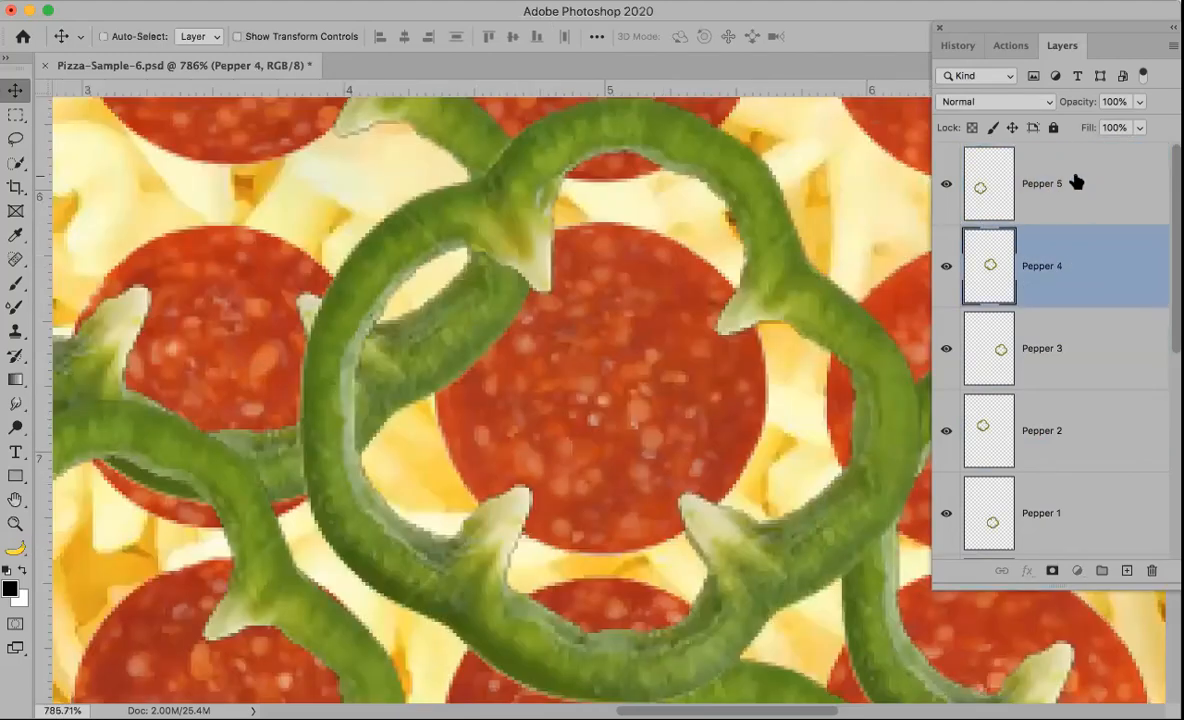
pyautogui.click(1080, 190)
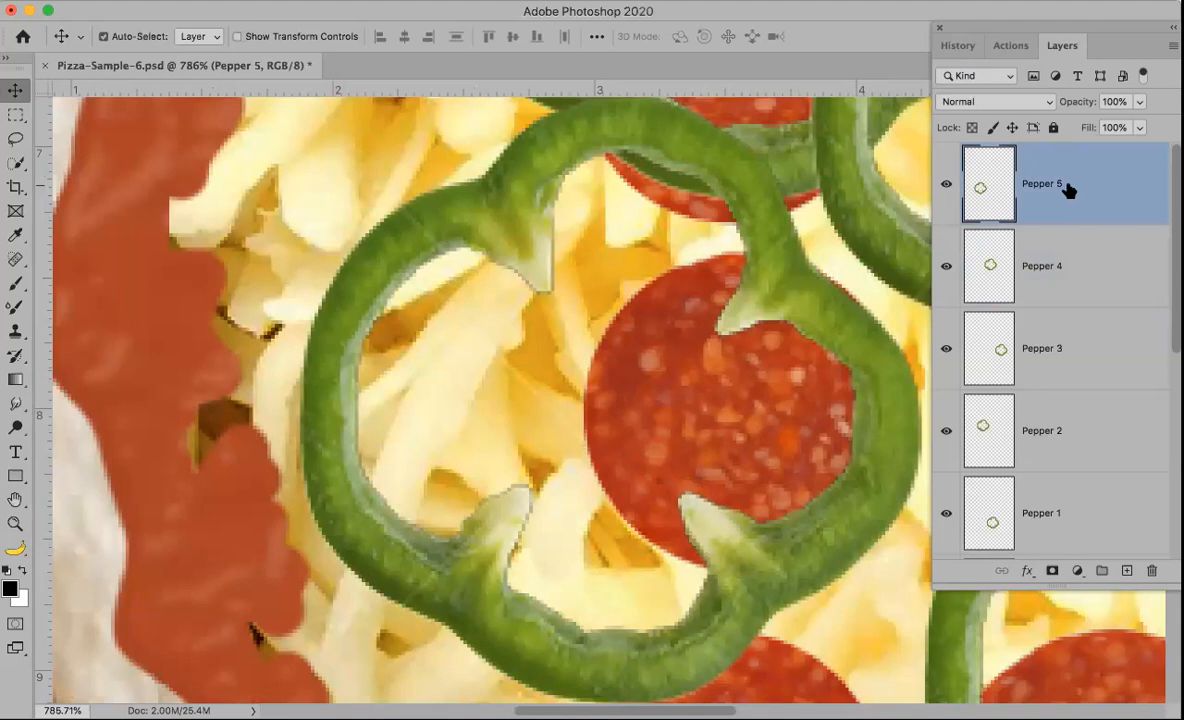
# Step: Select all five pepper layers, group them, and ungroup them again
pyautogui.press('super+0')
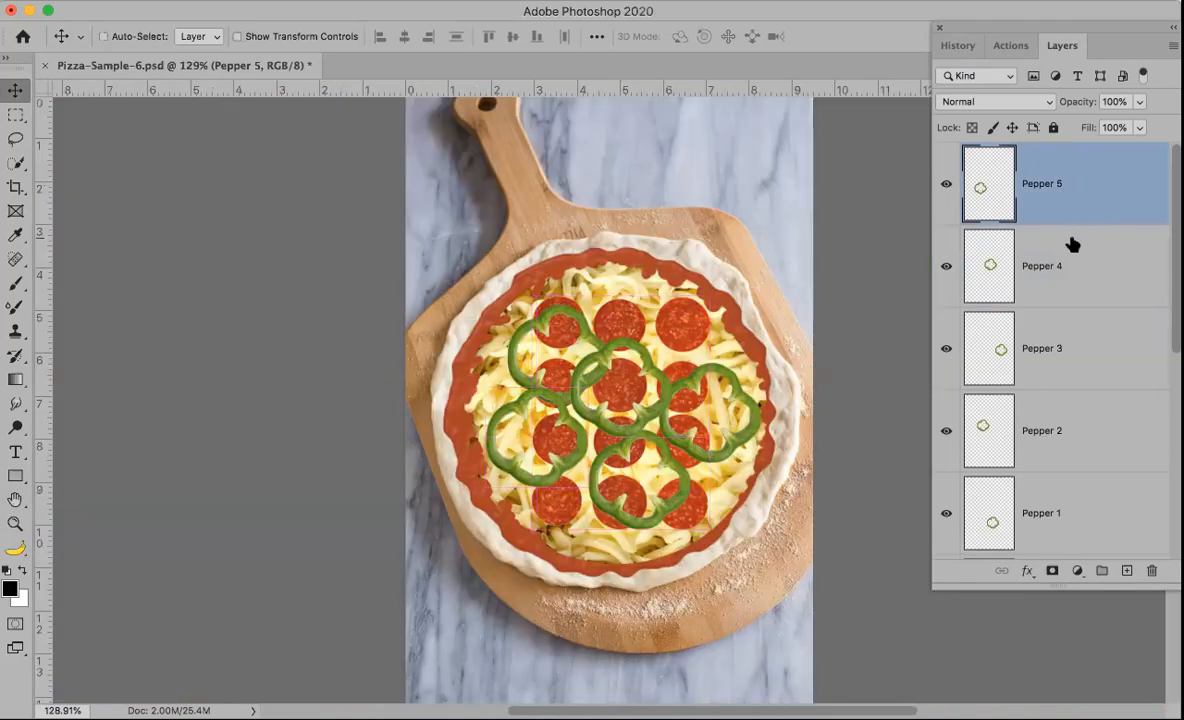
pyautogui.press('super')
pyautogui.keyDown('shift'); pyautogui.click(1081, 264); pyautogui.keyUp('shift')
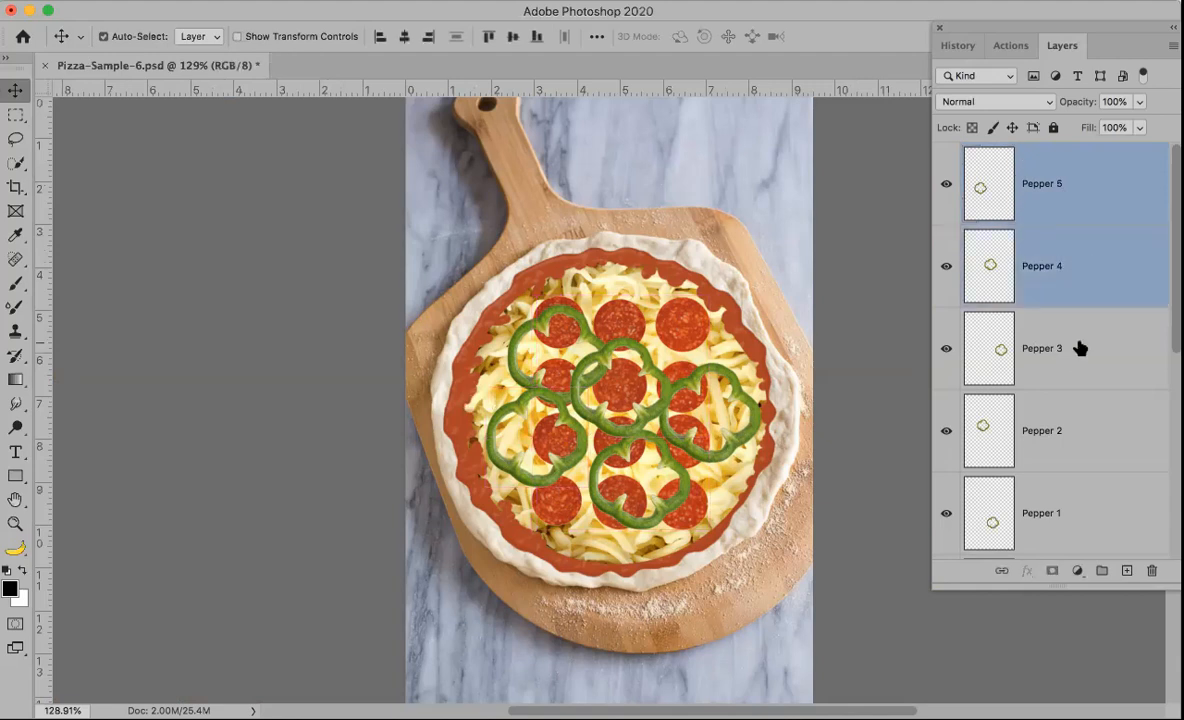
pyautogui.keyDown('shift'); pyautogui.click(1077, 360); pyautogui.keyUp('shift')
pyautogui.keyDown('super'); pyautogui.click(1062, 511); pyautogui.keyUp('super')
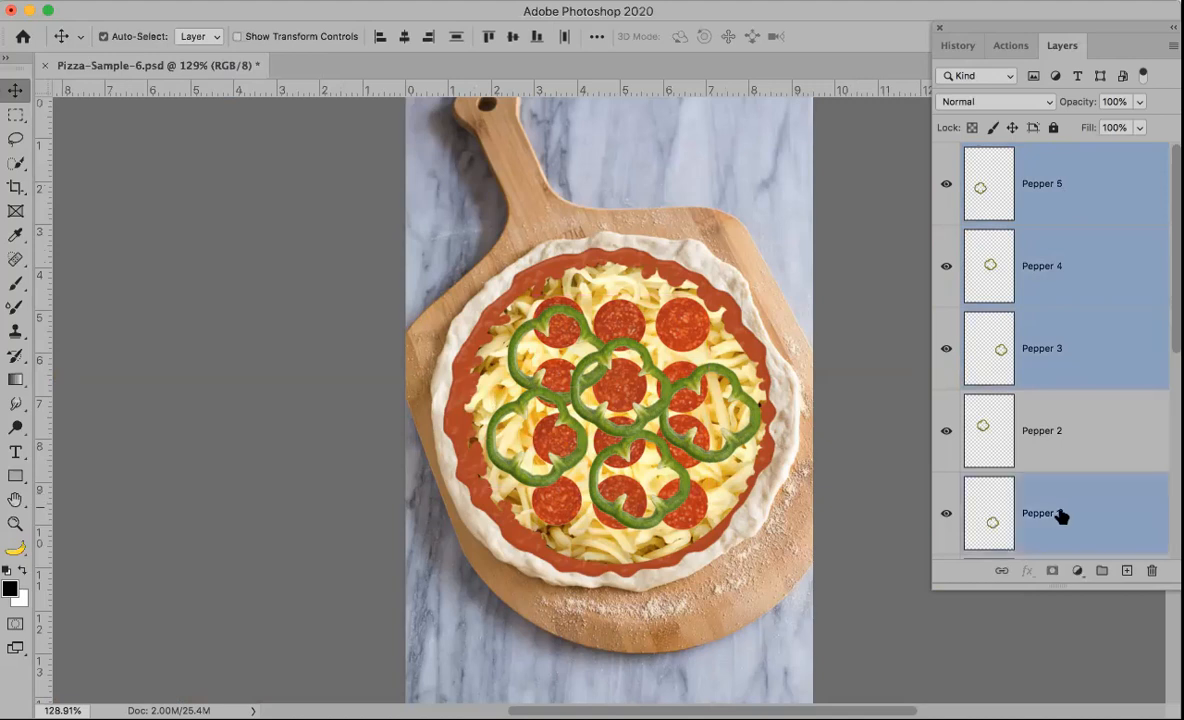
pyautogui.click(1070, 163)
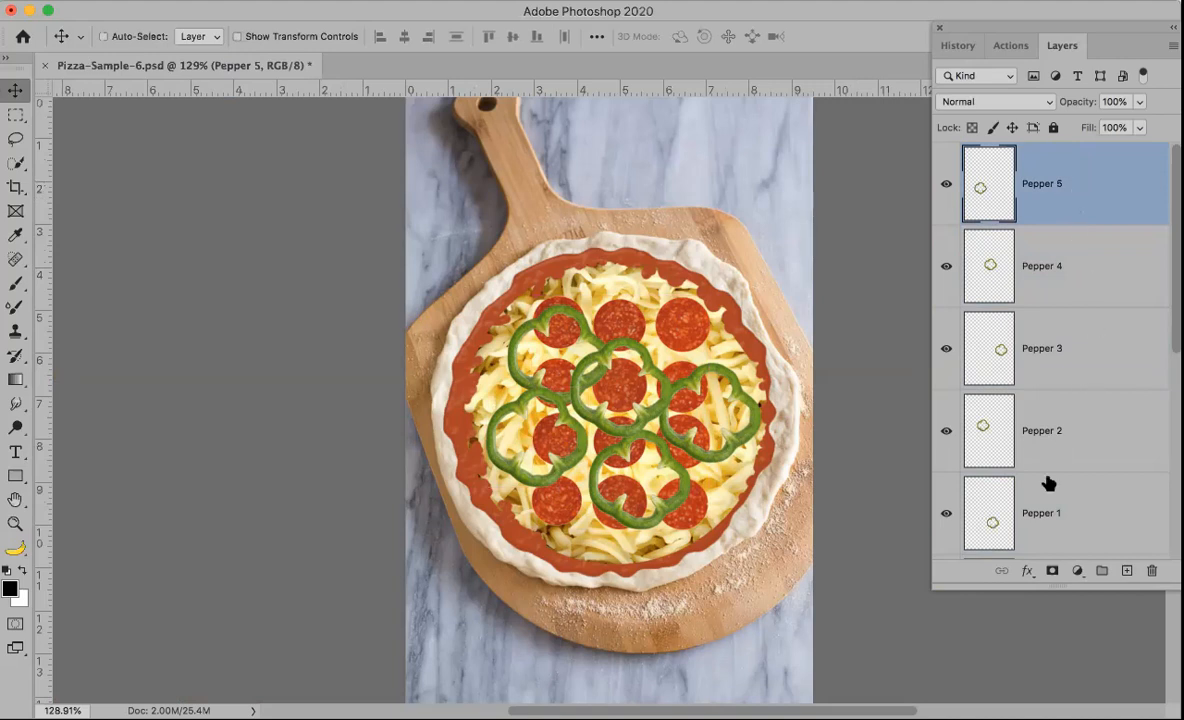
pyautogui.keyDown('shift'); pyautogui.click(1070, 512); pyautogui.keyUp('shift')
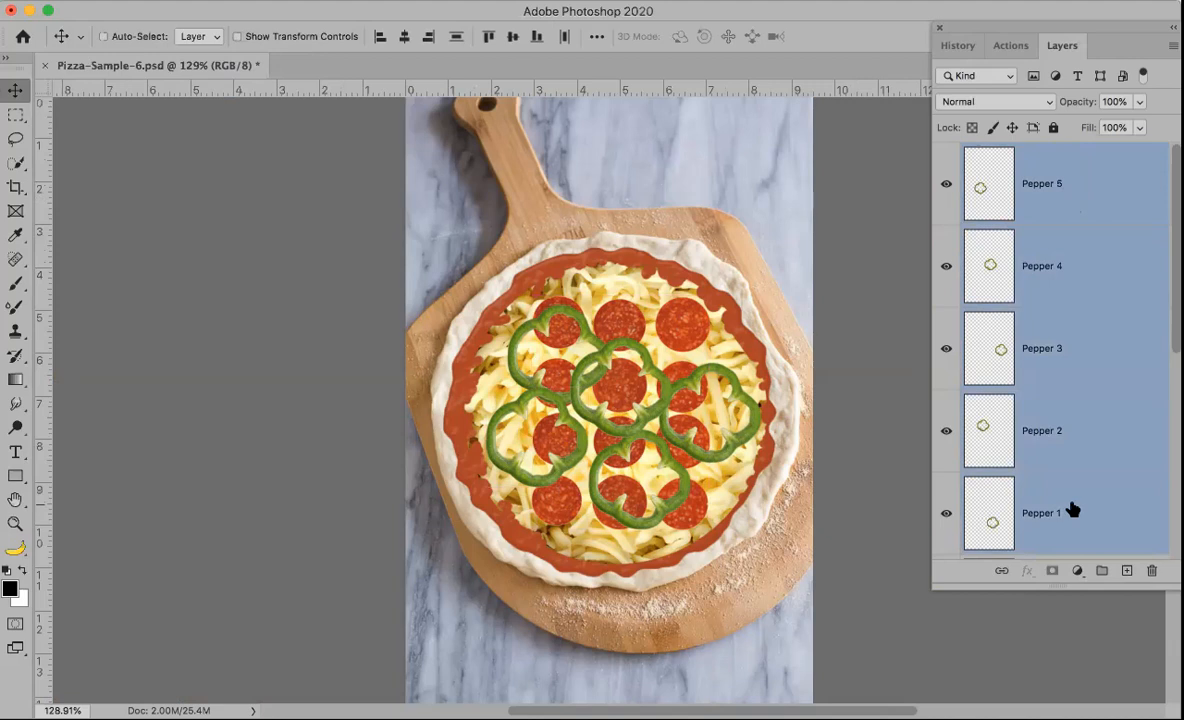
pyautogui.press('super')
pyautogui.press('super+g')
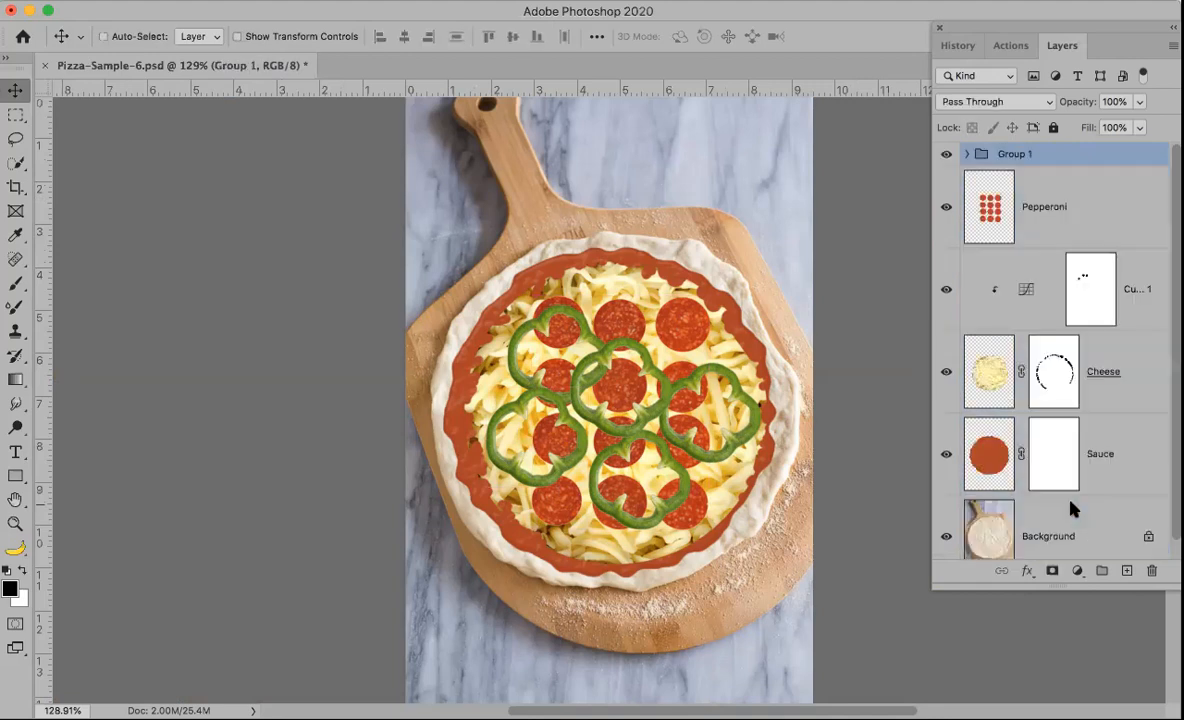
pyautogui.press('shift+super+g')
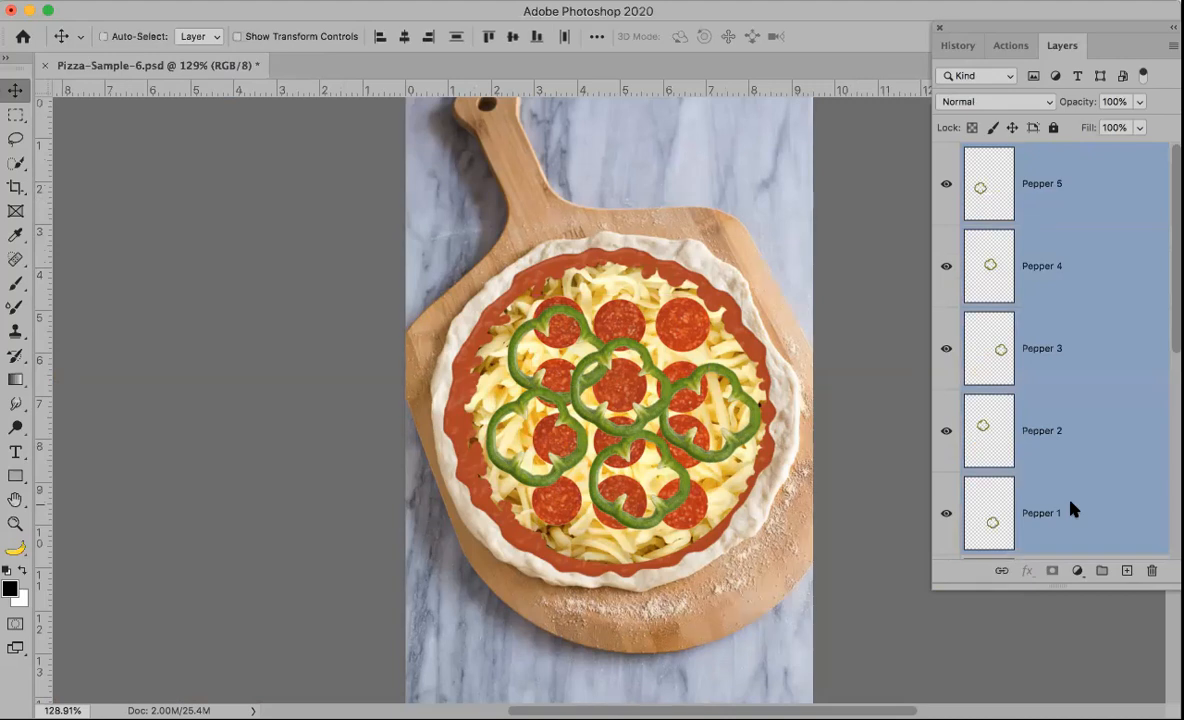
pyautogui.click(1173, 45)
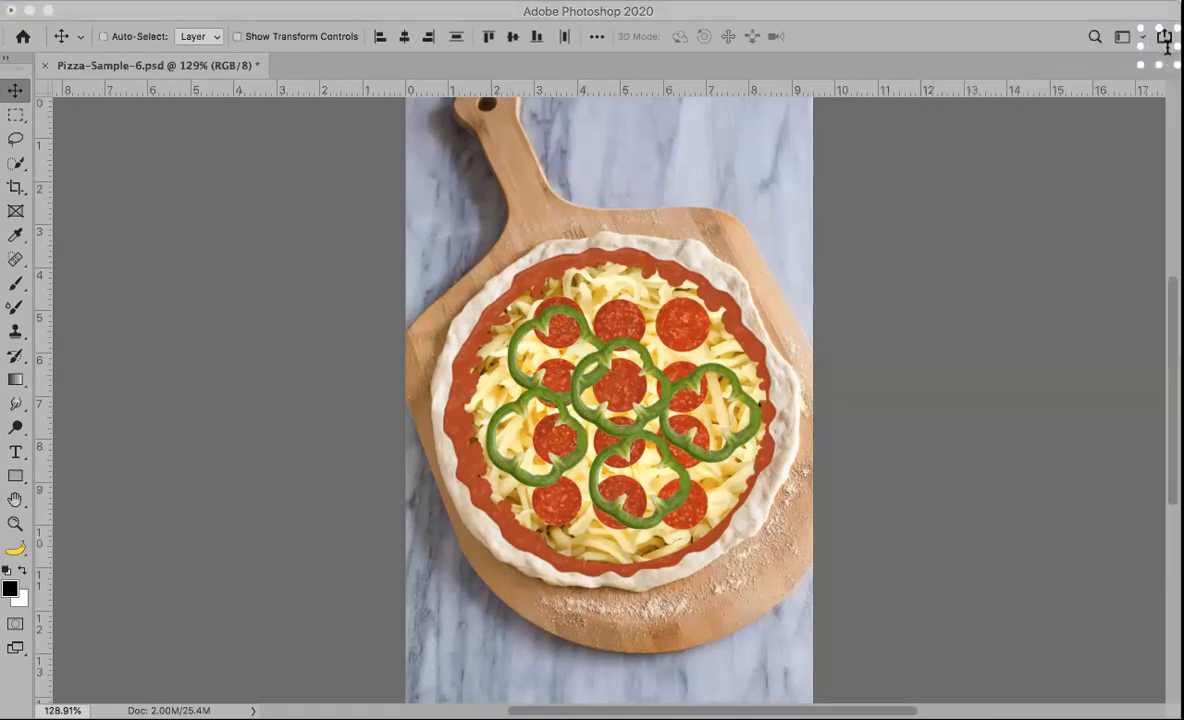
pyautogui.click(1053, 178)
pyautogui.click(1054, 175)
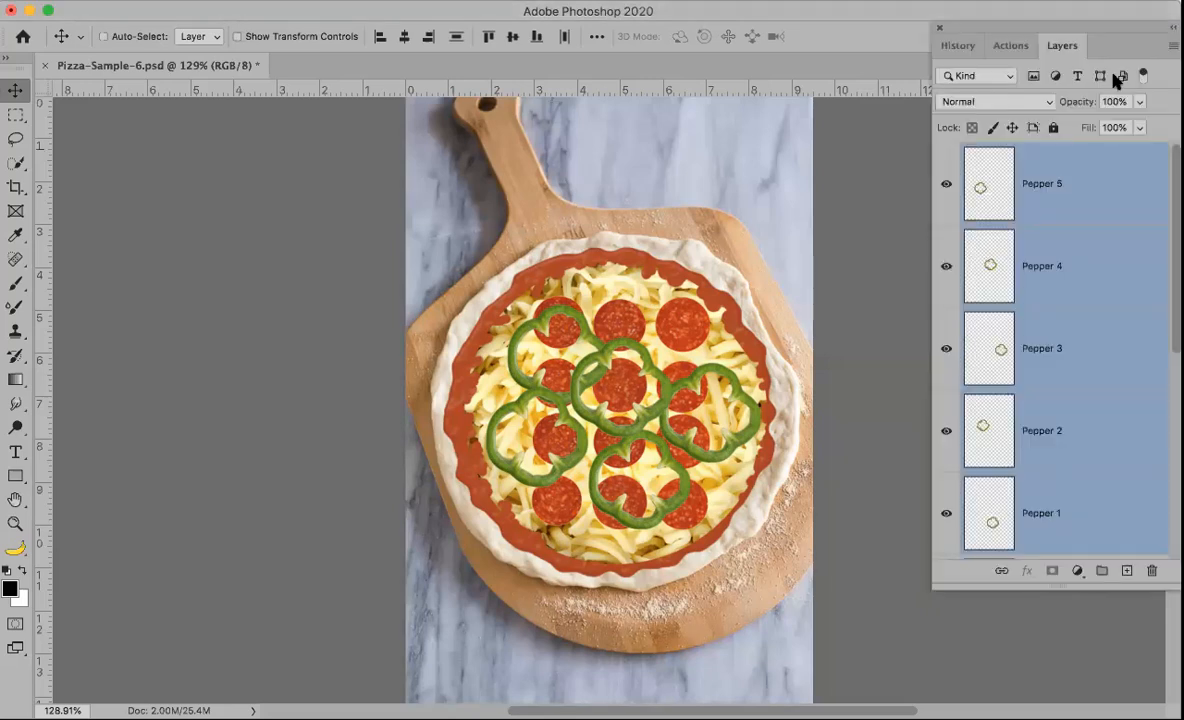
pyautogui.click(1171, 50)
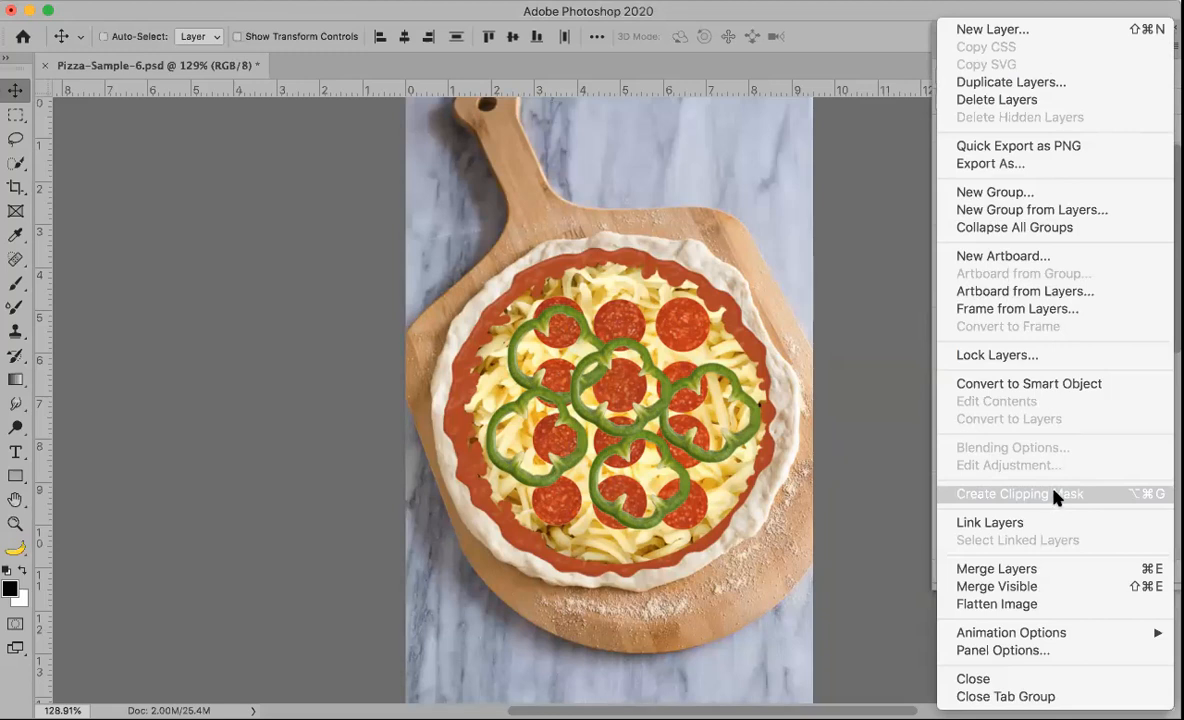
pyautogui.click(1110, 8)
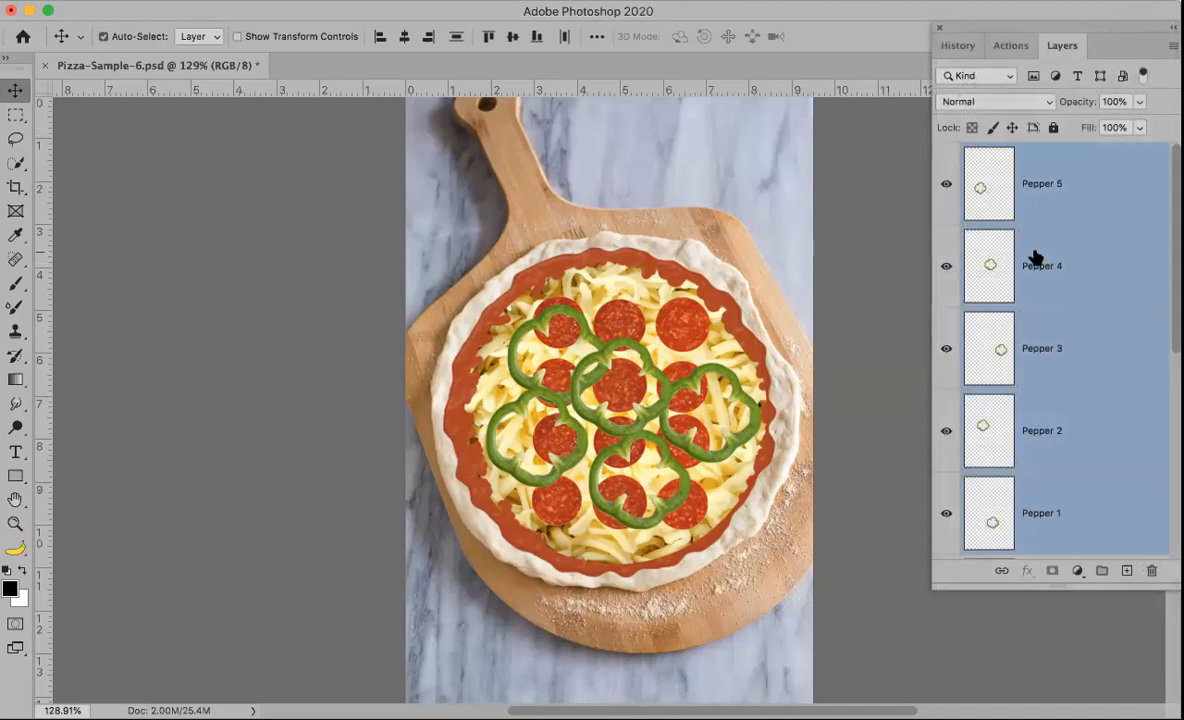
# Step: Group the selected pepper layers and name the group Peppers
pyautogui.hotkey('ctrl', 'g')
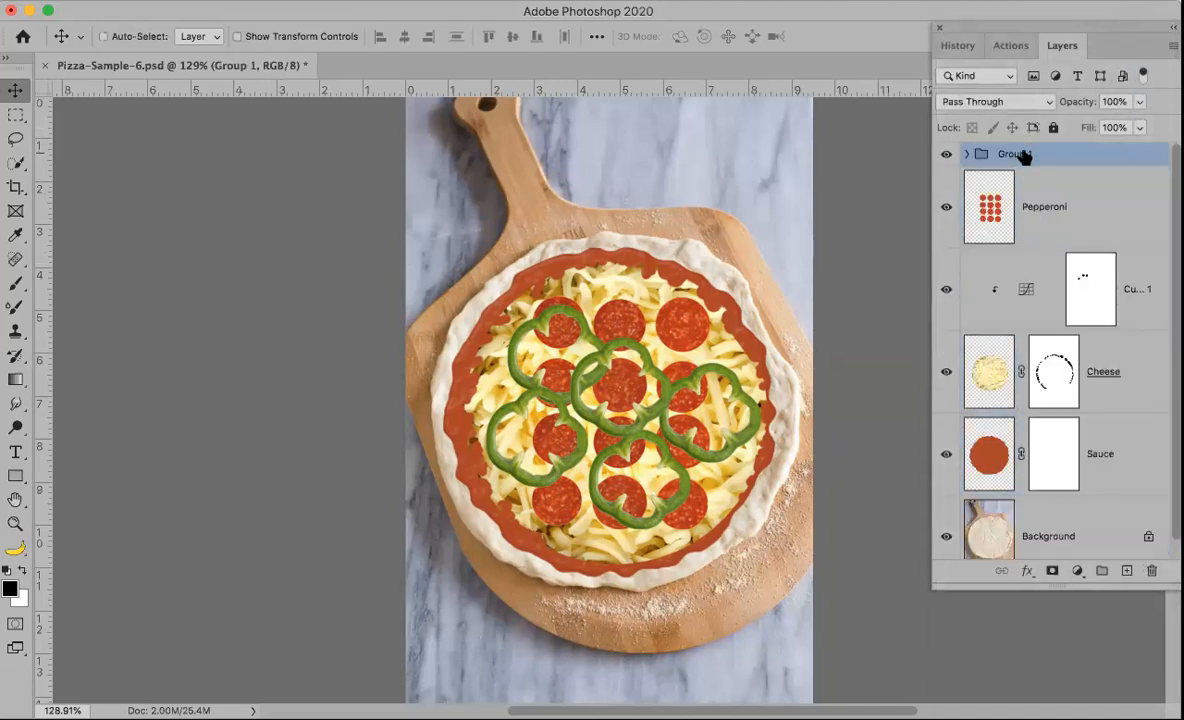
pyautogui.doubleClick(1014, 154)
pyautogui.write('Peppers')
pyautogui.press('Return')
pyautogui.click(1045, 209)
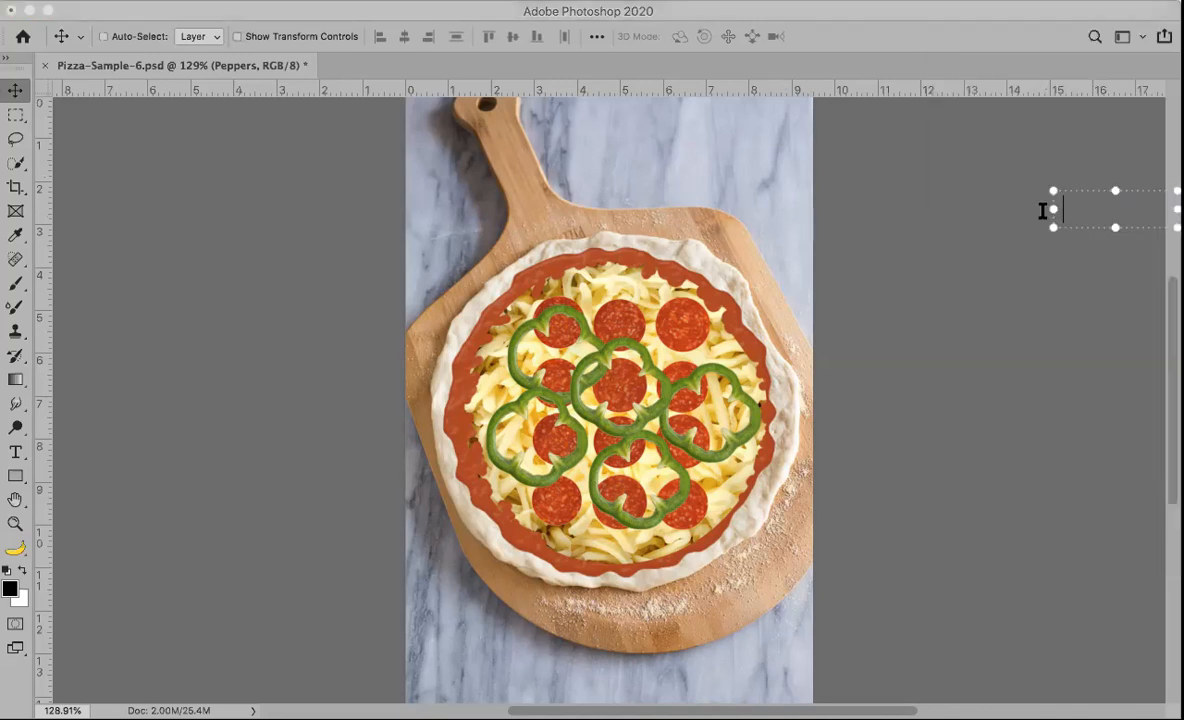
pyautogui.press('Escape')
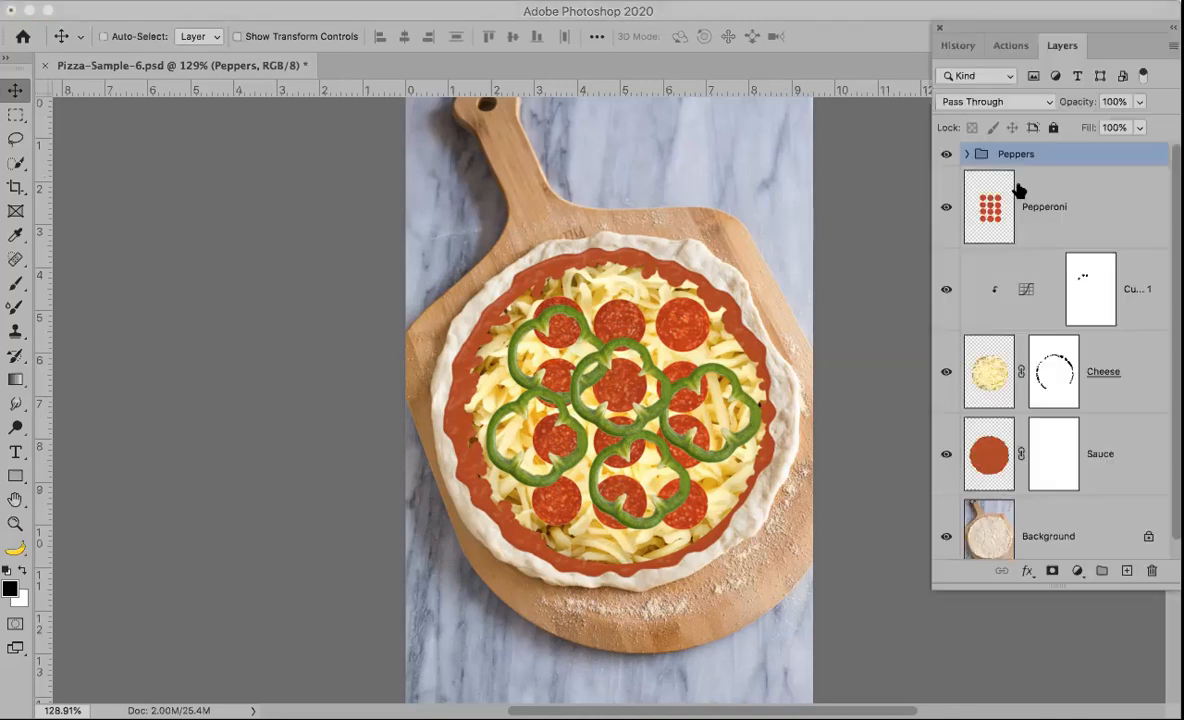
# Step: Add a layer mask to the Pepperoni layer and zoom in on the upper-right pepperoni slices
pyautogui.click(1048, 222)
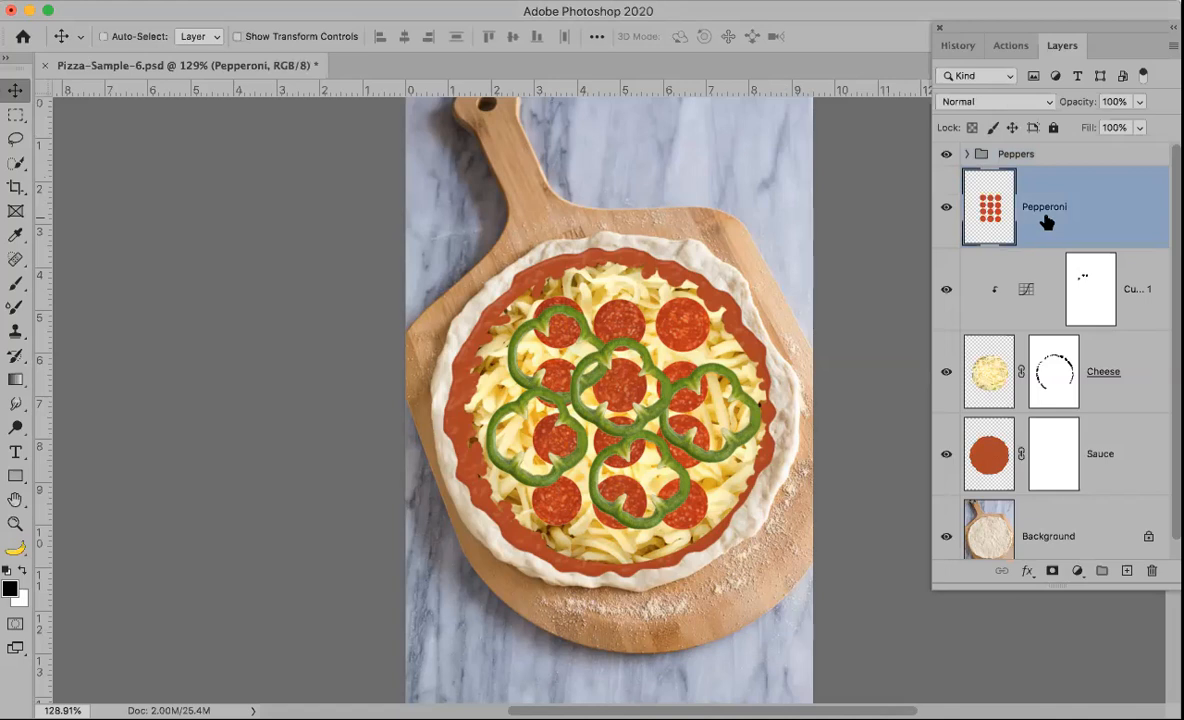
pyautogui.click(1052, 573)
pyautogui.press('z')
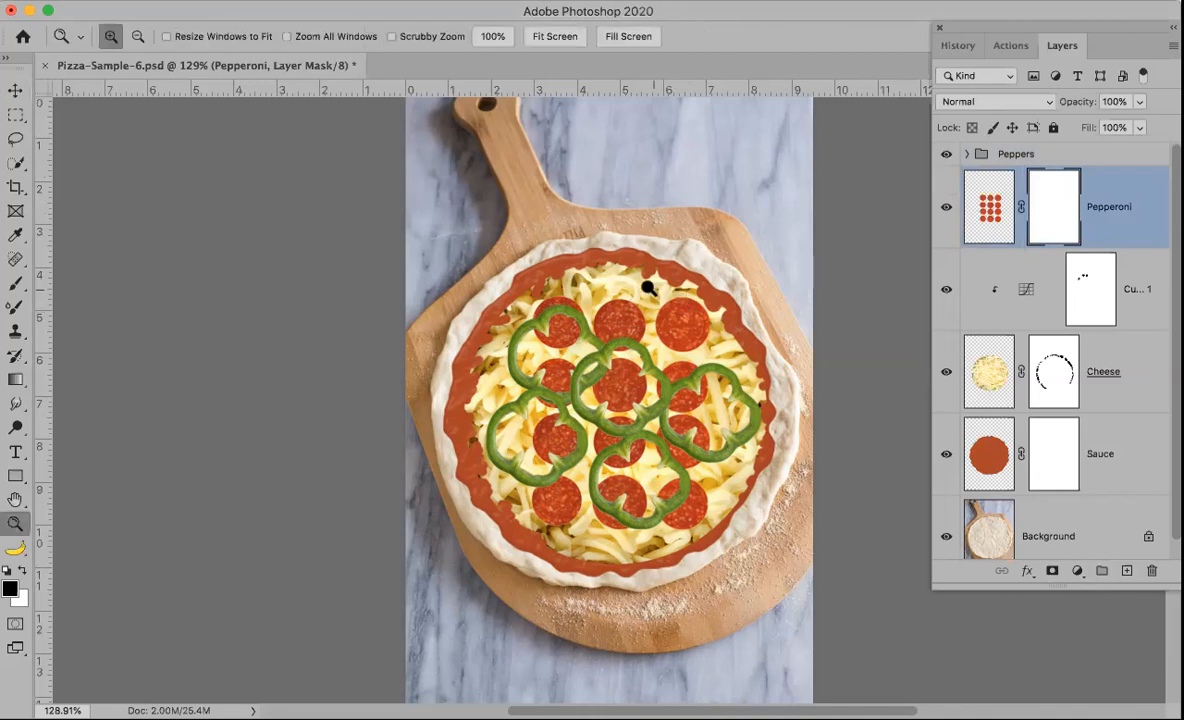
pyautogui.moveTo(575, 260); pyautogui.dragTo(770, 406)
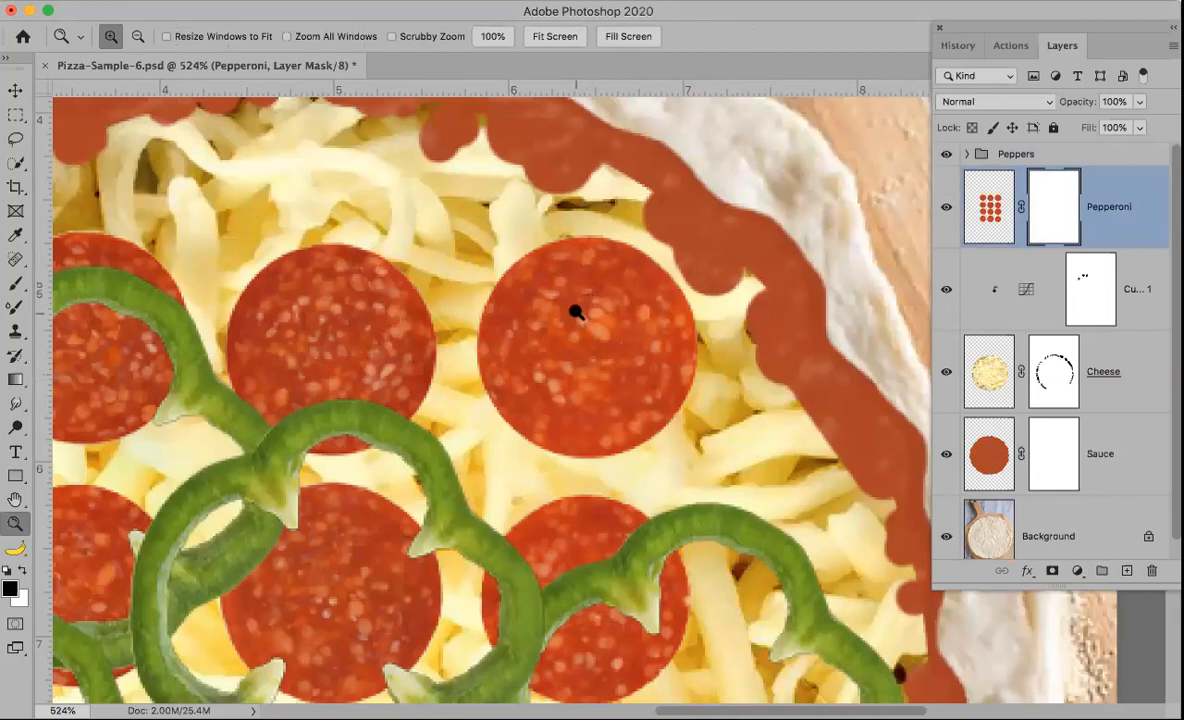
pyautogui.press('b')
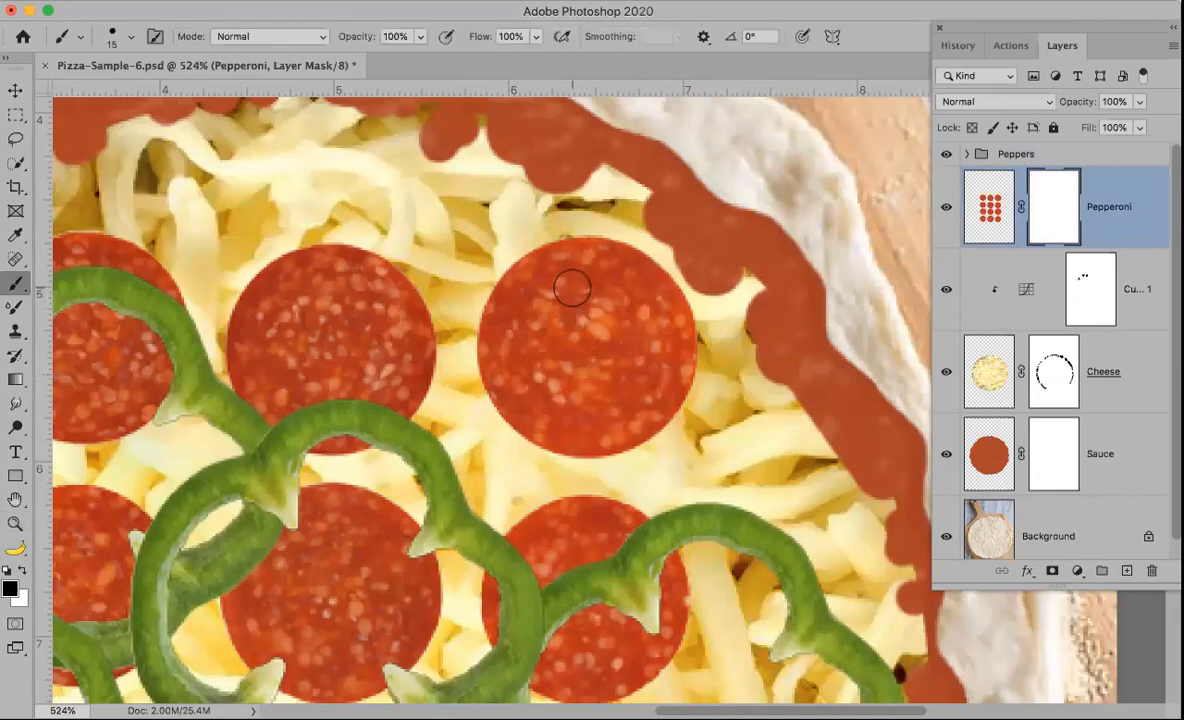
pyautogui.press('5')
pyautogui.moveTo(361, 40)
pyautogui.mouseDown()
pyautogui.moveTo(328, 37)
pyautogui.moveTo(368, 45)
pyautogui.mouseUp()
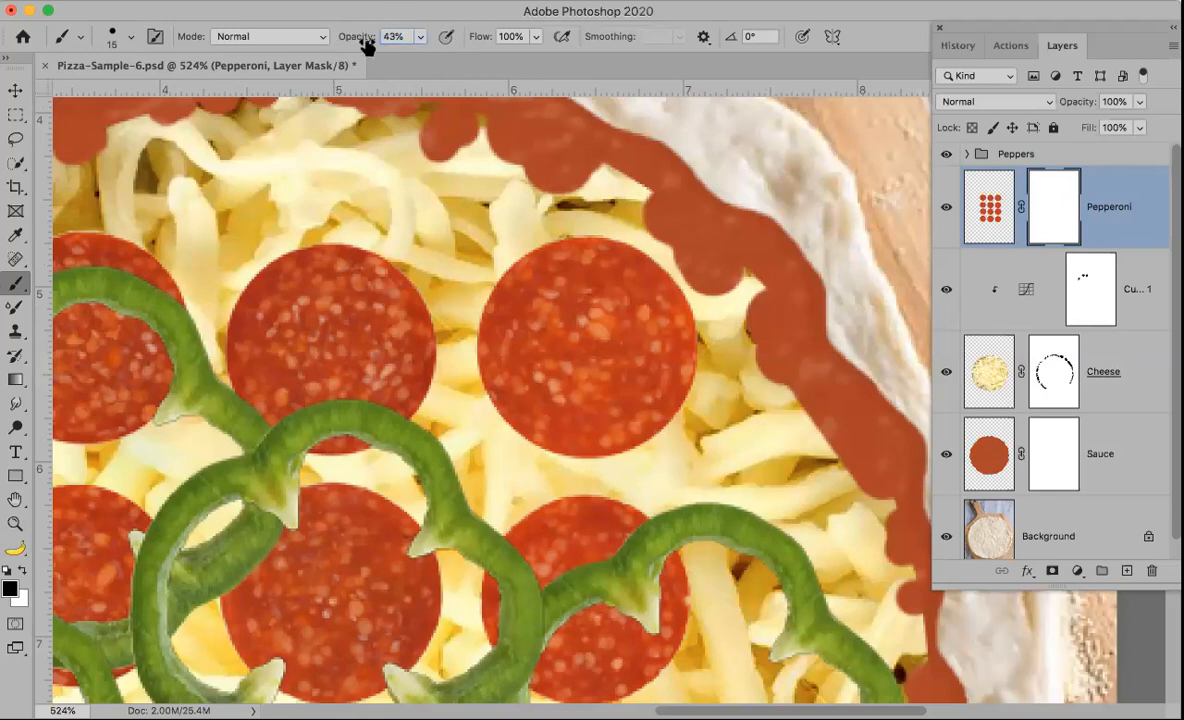
pyautogui.write('50')
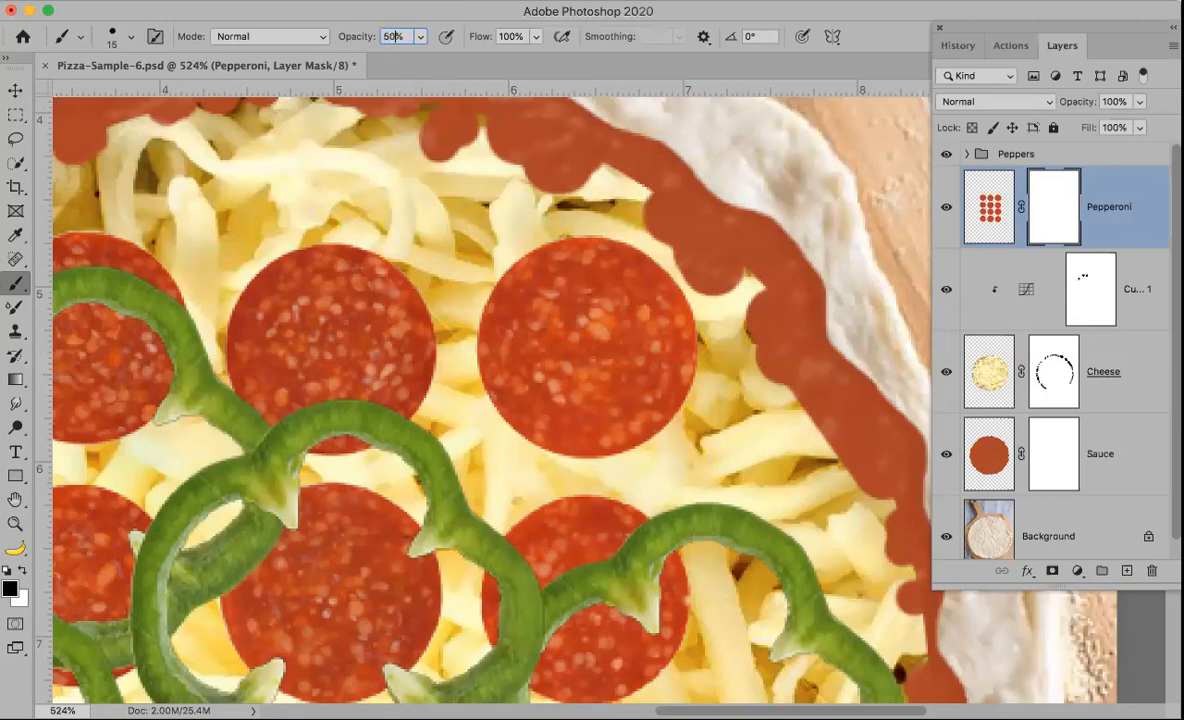
pyautogui.click(591, 319)
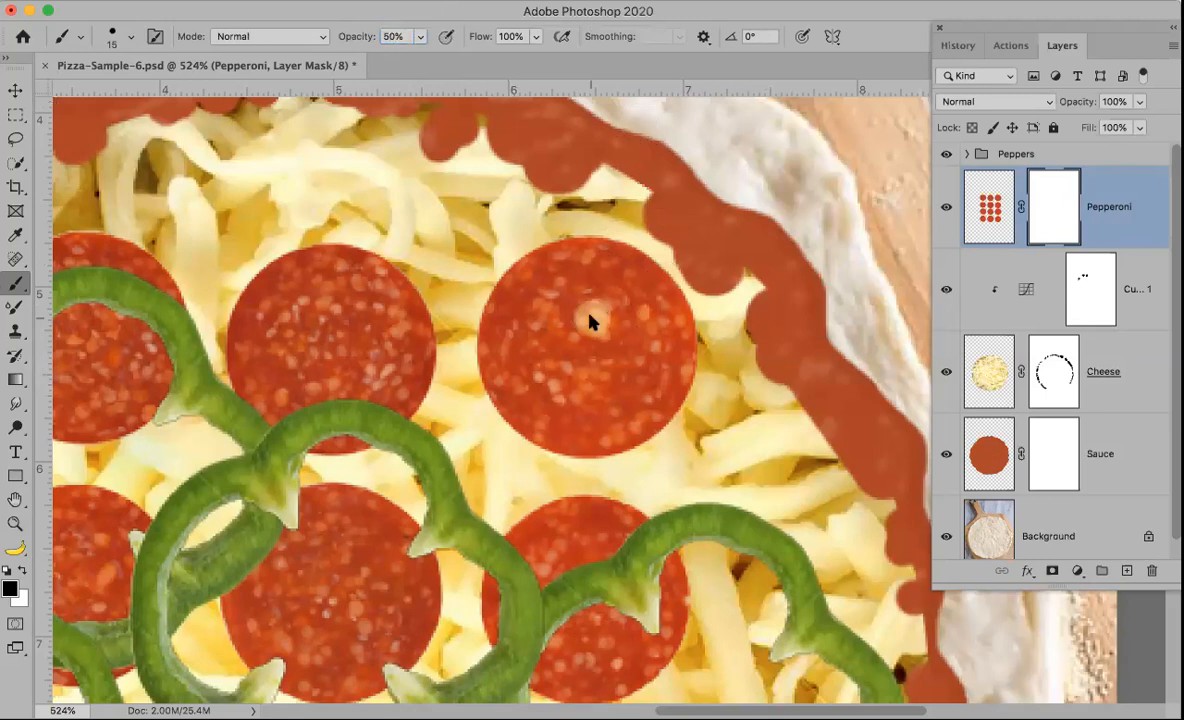
pyautogui.press('super+z')
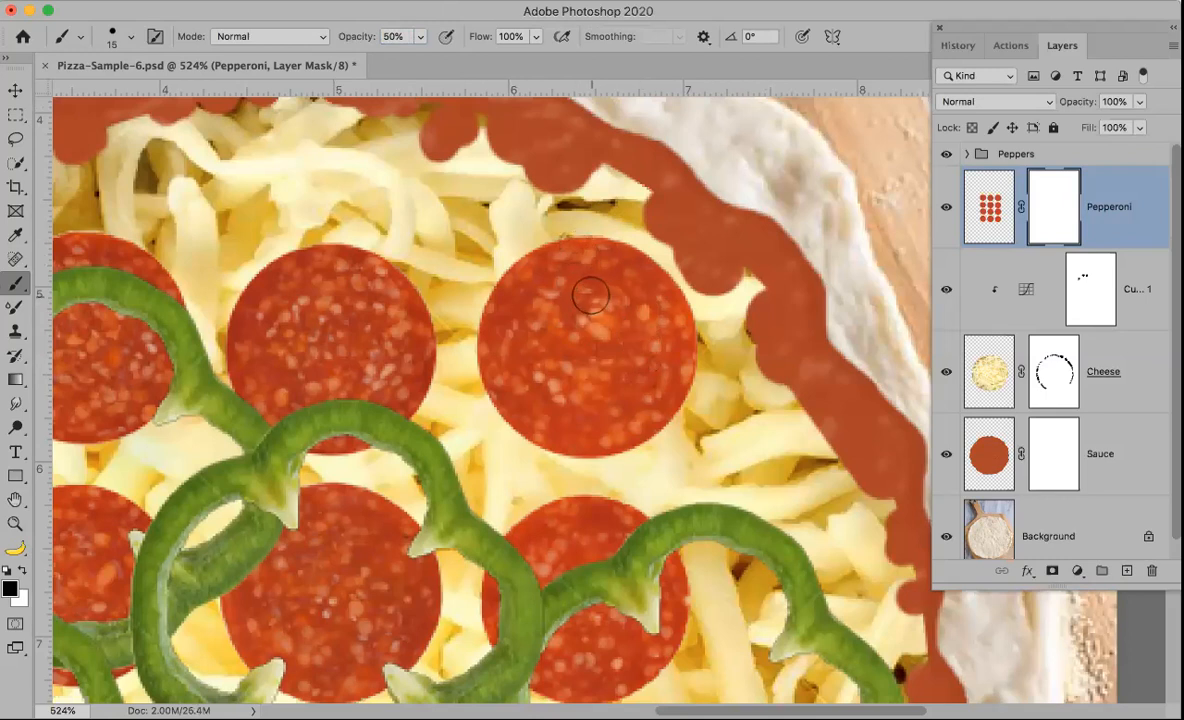
# Step: Paint over the upper-right pepperoni slice on the Pepperoni mask with a 90 px brush at 30% opacity
pyautogui.press('3')
pyautogui.press(']')
pyautogui.press(']')
pyautogui.press(']')
pyautogui.press(']')
pyautogui.press(']')
pyautogui.press(']')
pyautogui.press(']')
pyautogui.press(']')
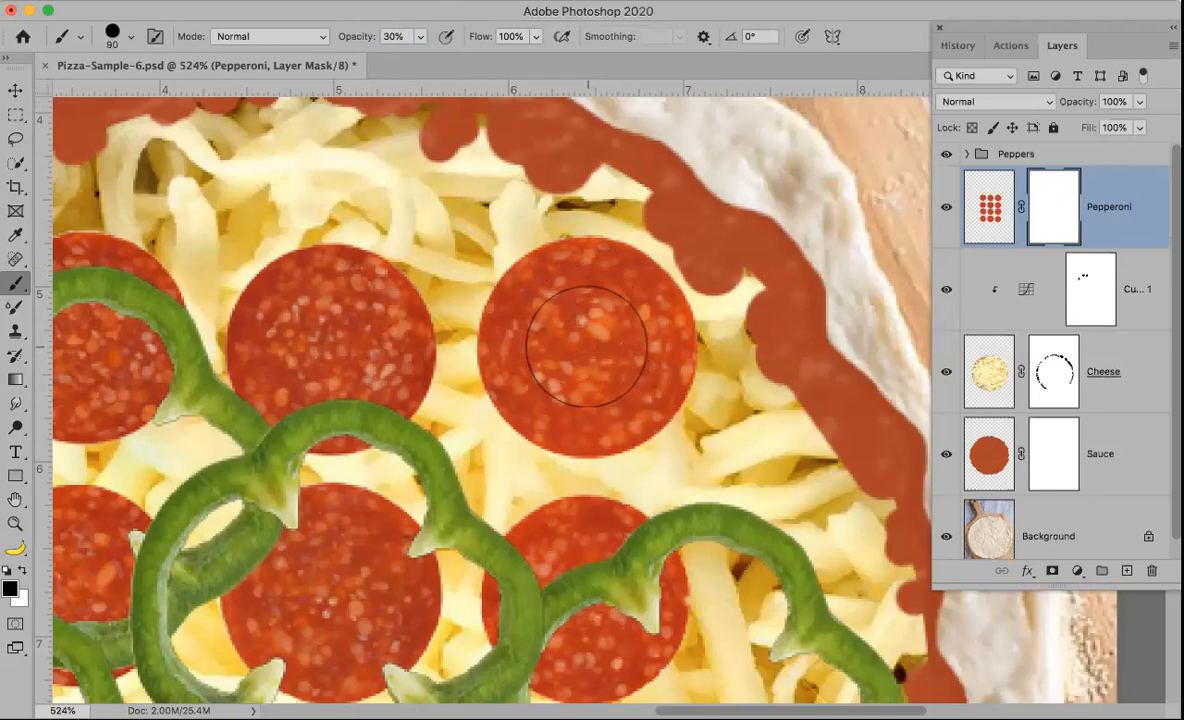
pyautogui.moveTo(586, 346); pyautogui.dragTo(573, 338)
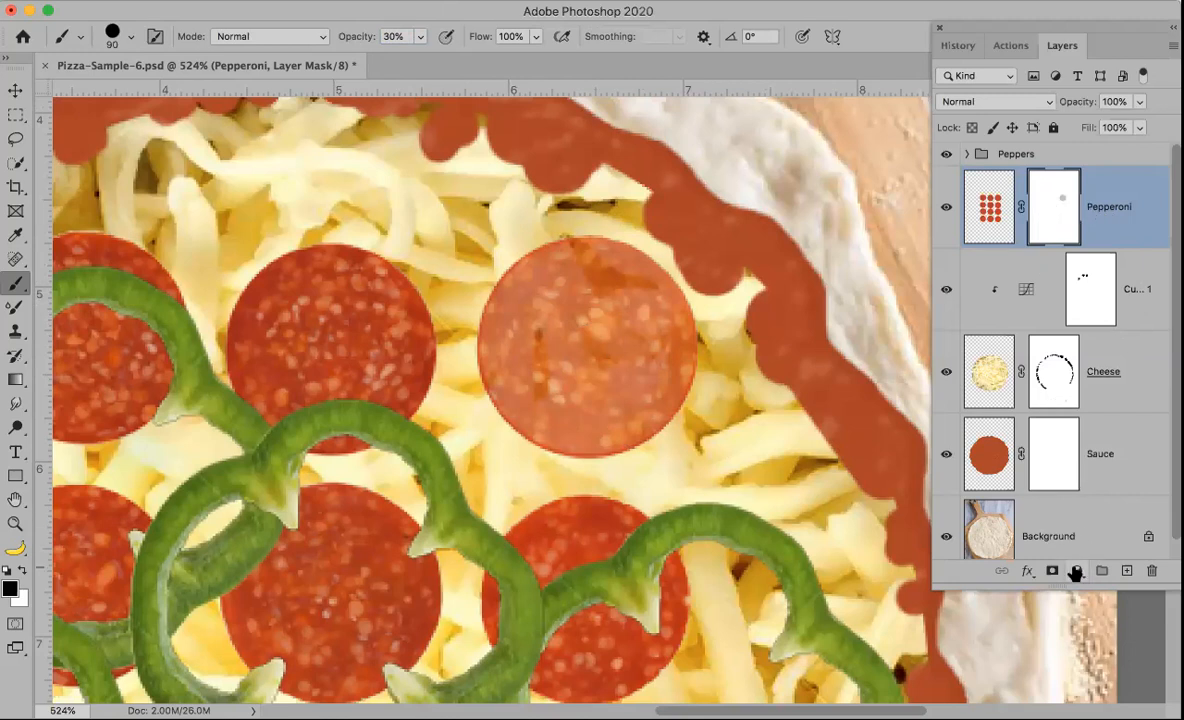
# Step: Add a Curves adjustment above the Pepperoni layer and move its black input point to 49
pyautogui.click(987, 208)
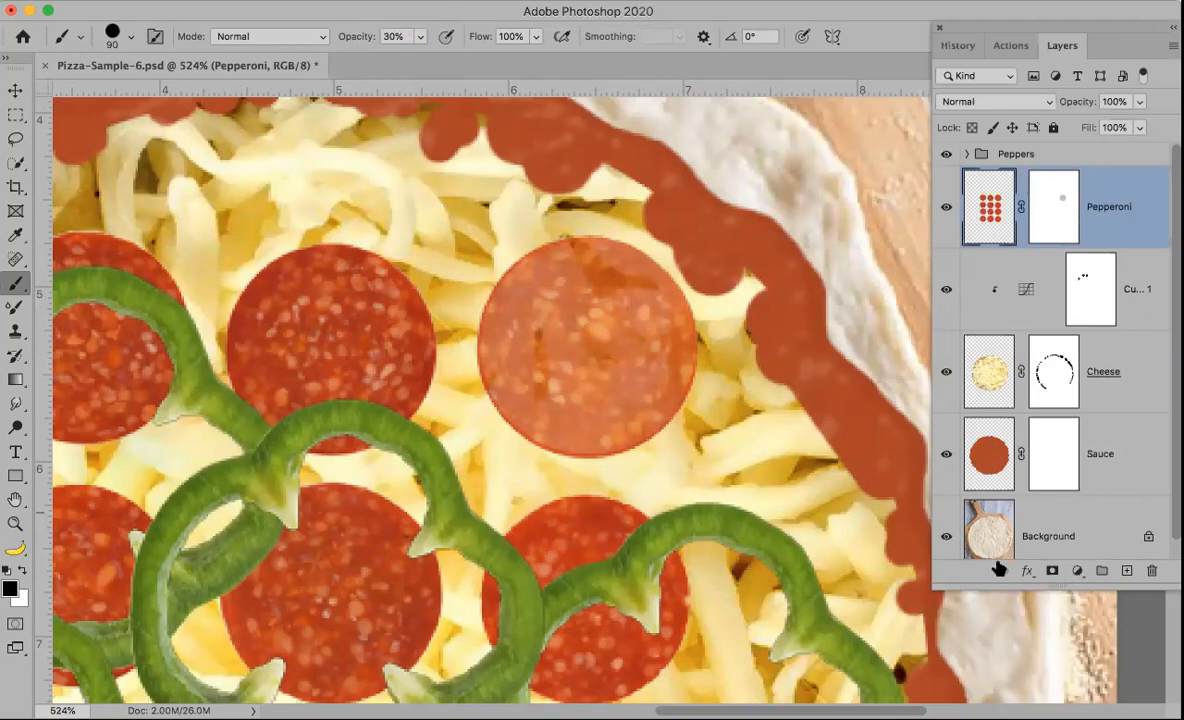
pyautogui.click(1076, 572)
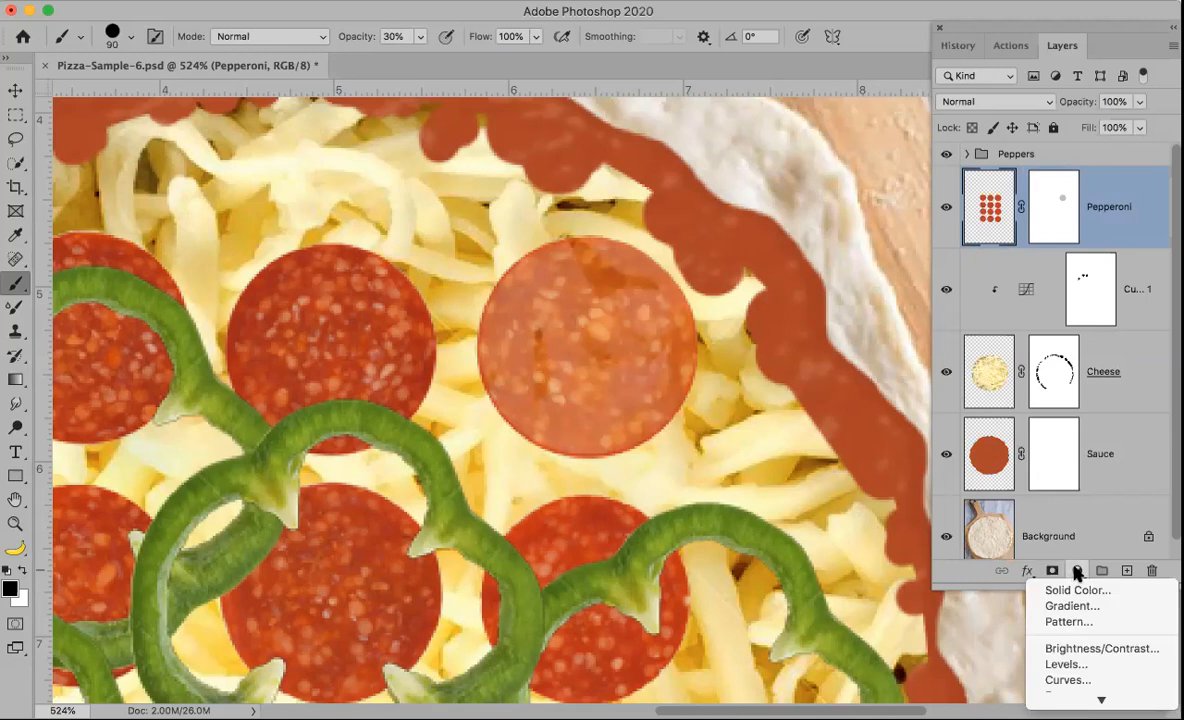
pyautogui.click(1080, 679)
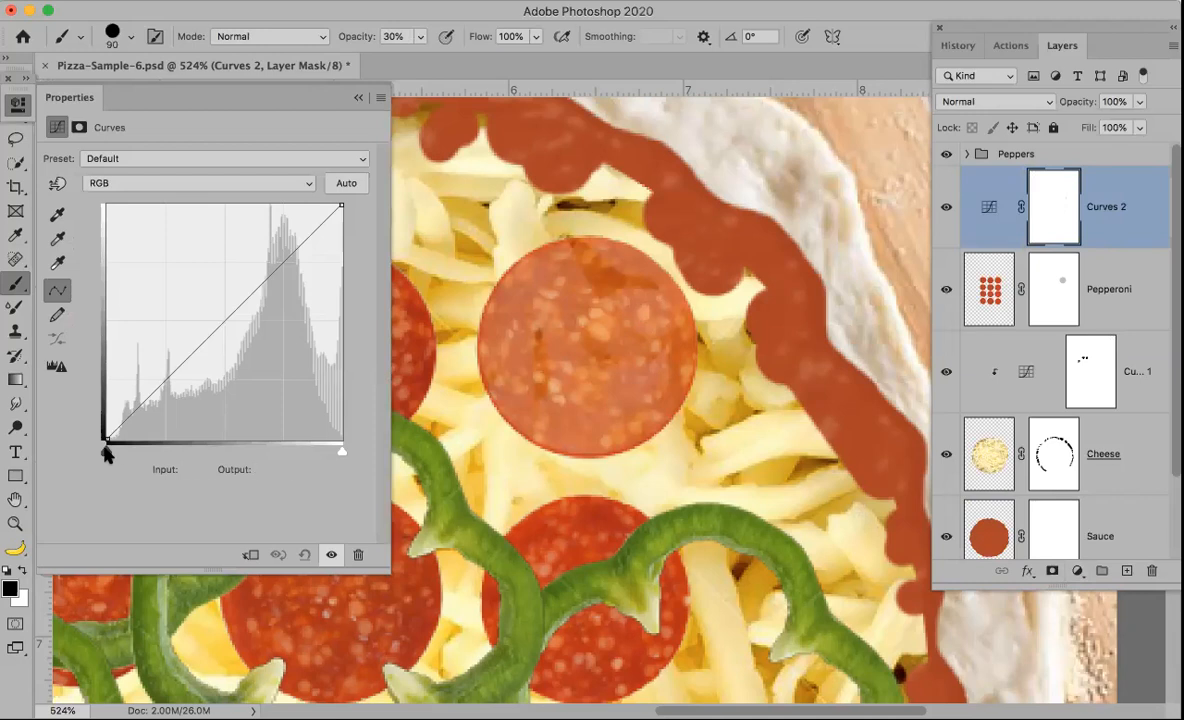
pyautogui.moveTo(106, 452); pyautogui.dragTo(151, 453)
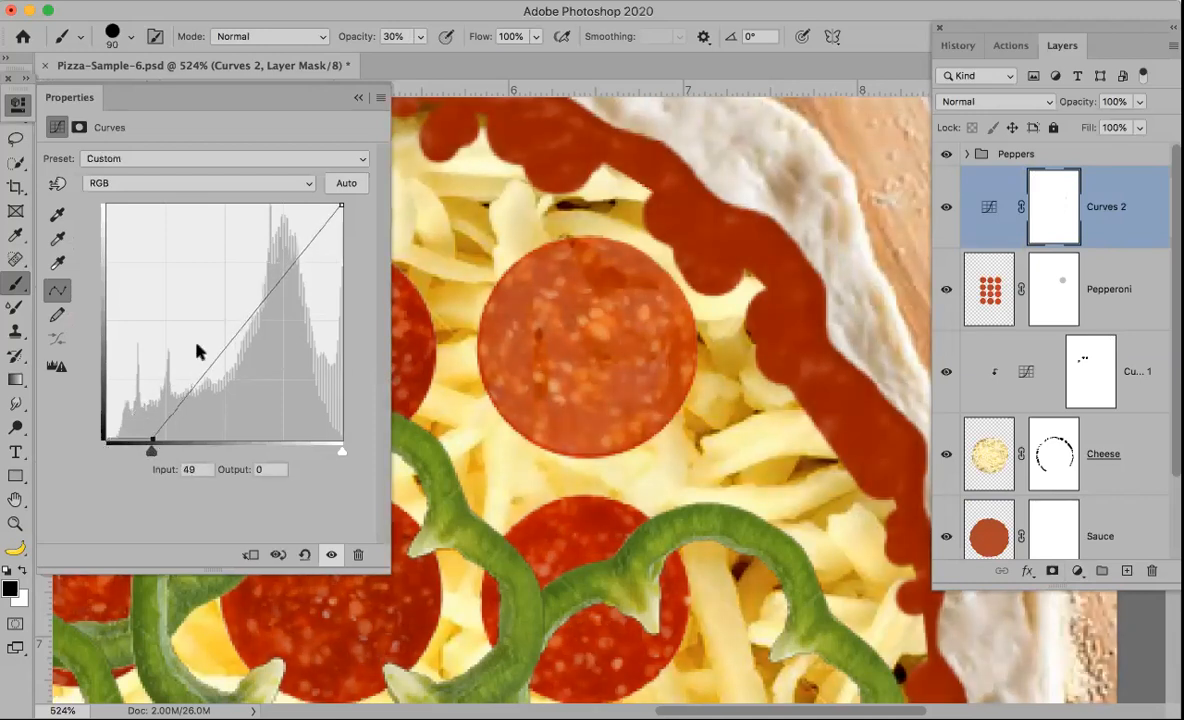
pyautogui.click(357, 99)
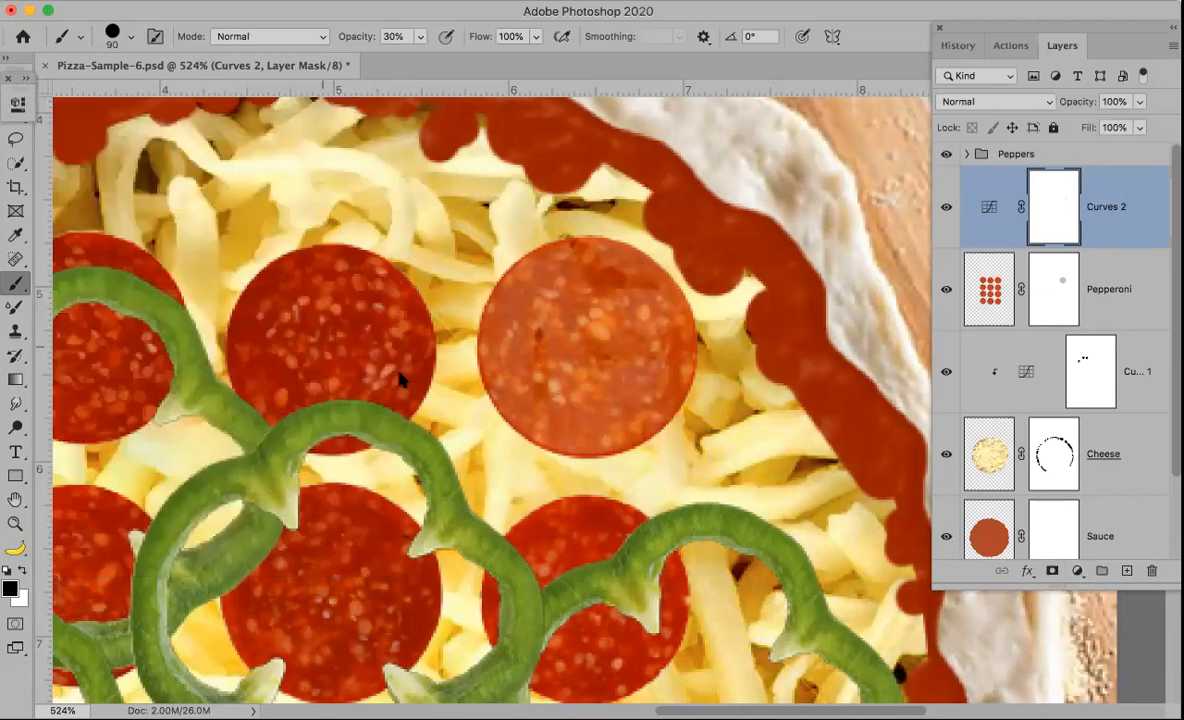
# Step: Clip the new Curves adjustment to the Pepperoni layer
pyautogui.press('super+0')
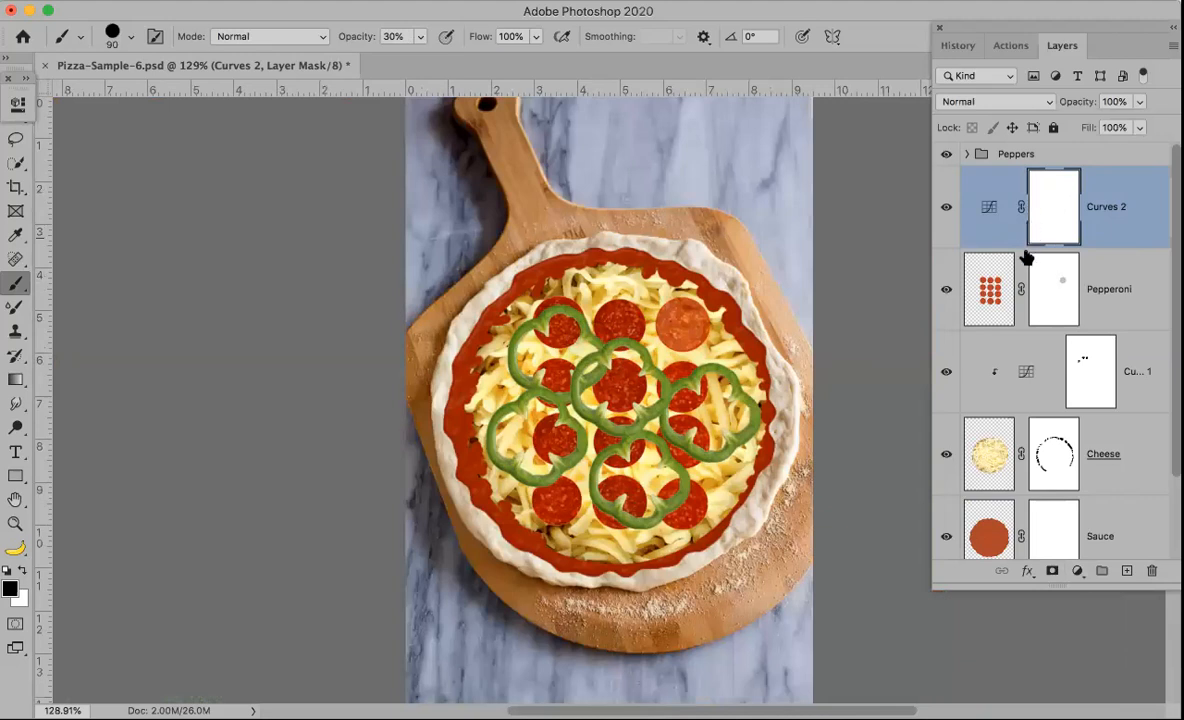
pyautogui.moveTo(1018, 259); pyautogui.dragTo(1022, 243)
pyautogui.keyDown('alt'); pyautogui.click(1020, 245); pyautogui.keyUp('alt')
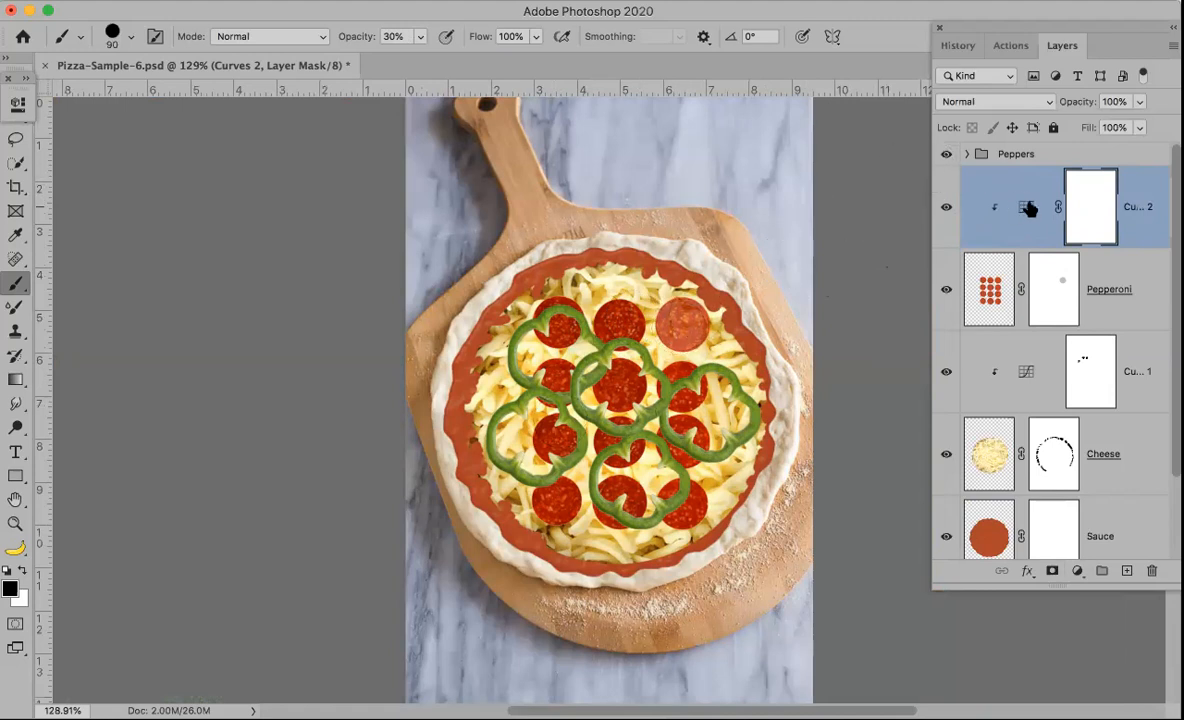
# Step: Reopen the clipped Curves adjustment and set its black input point to 69
pyautogui.doubleClick(990, 210)
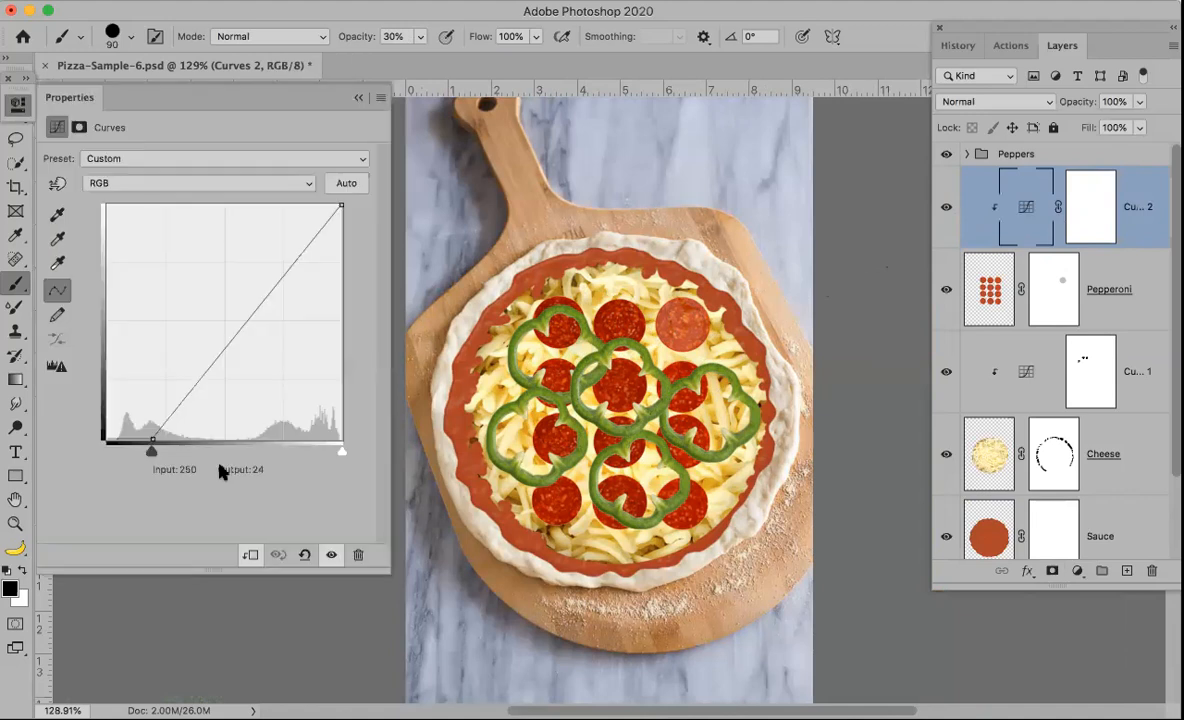
pyautogui.moveTo(151, 452); pyautogui.dragTo(198, 452)
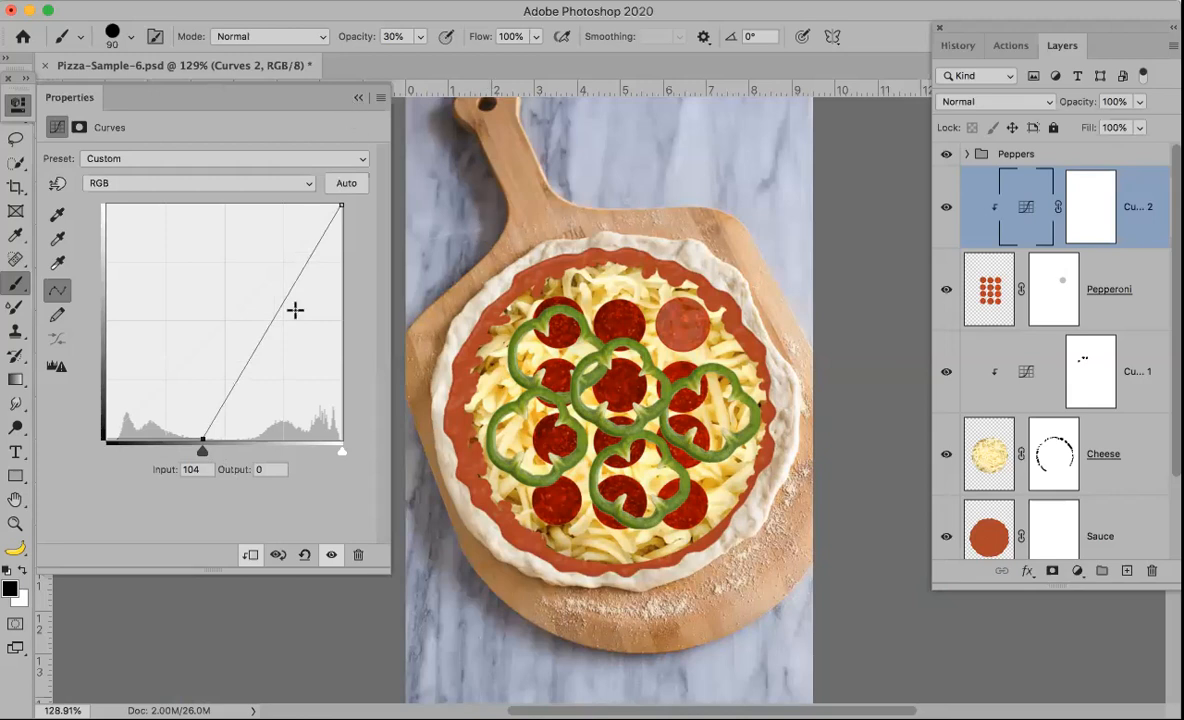
pyautogui.moveTo(205, 455); pyautogui.dragTo(170, 455)
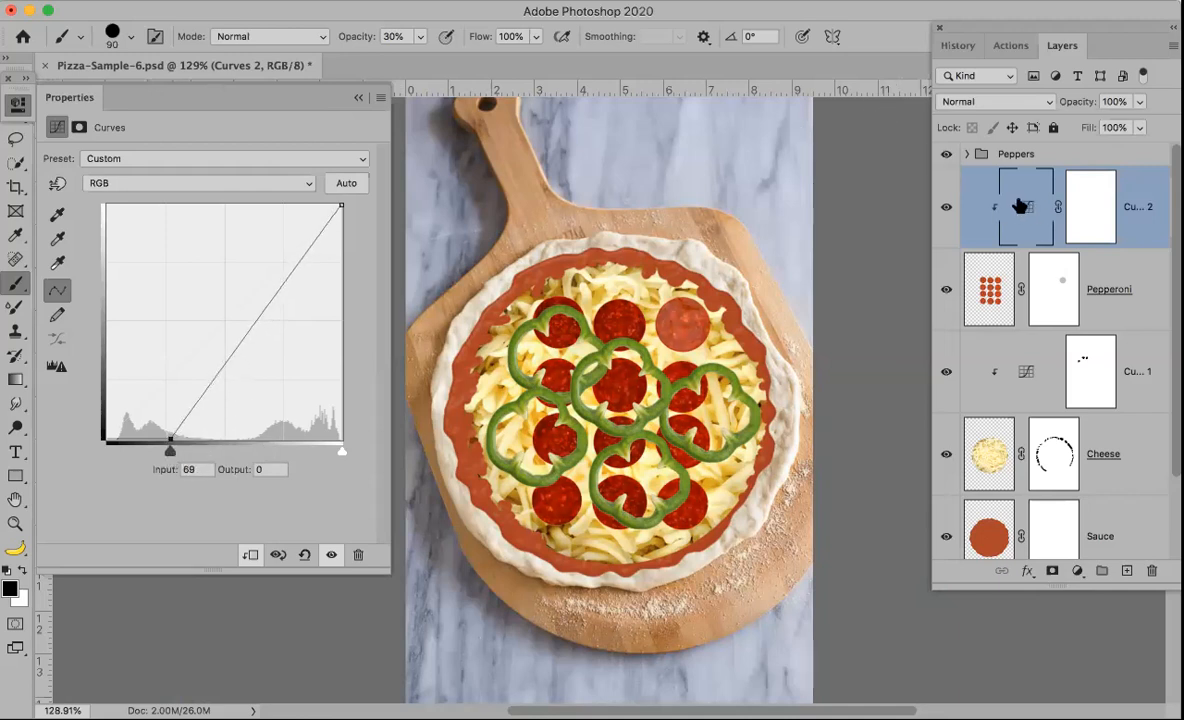
pyautogui.click(358, 100)
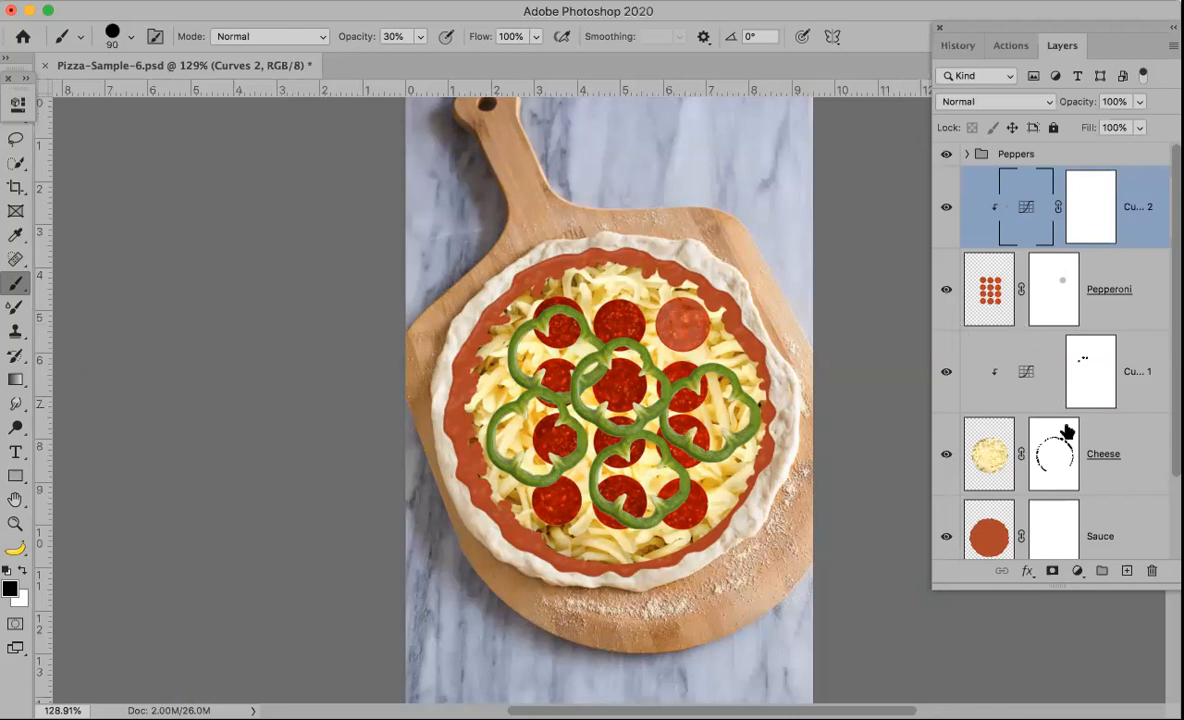
# Step: Toggle the visibility of the Cheese layer and the Curves 1 adjustment off and back on
pyautogui.click(995, 462)
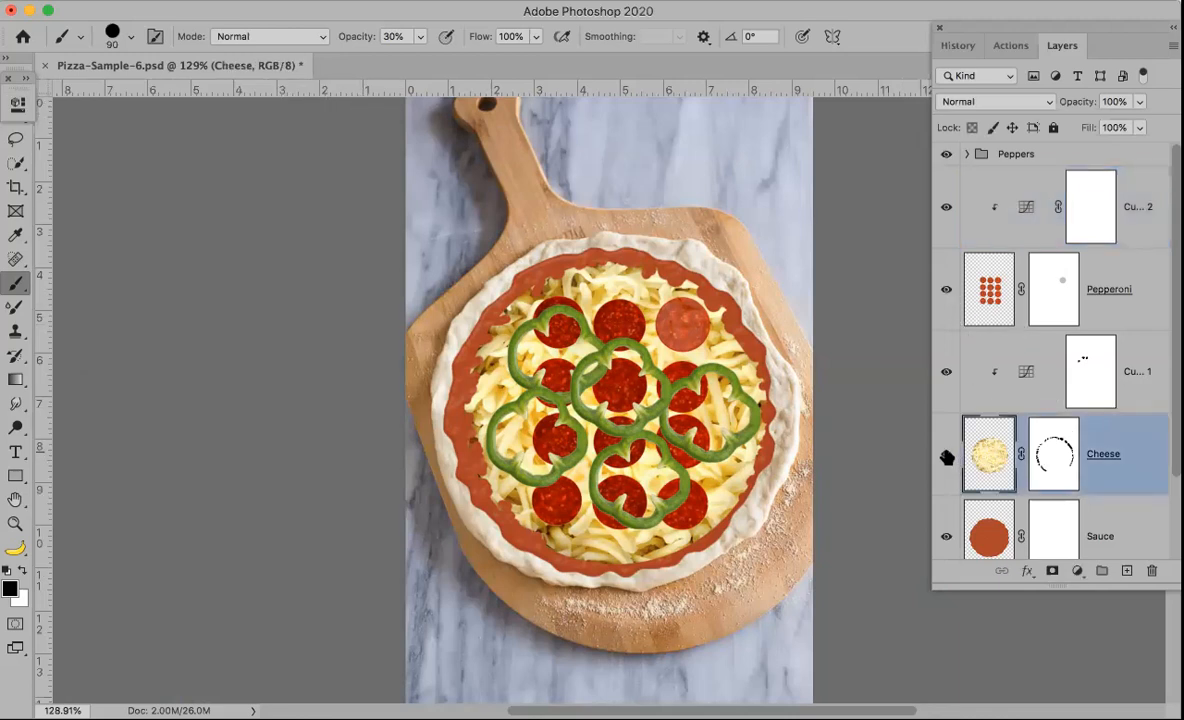
pyautogui.click(945, 457)
pyautogui.click(945, 457)
pyautogui.click(945, 372)
pyautogui.click(945, 372)
# Step: Reopen the Curves 2 adjustment, move its black input point left and lower the white point's output to 245
pyautogui.doubleClick(1024, 208)
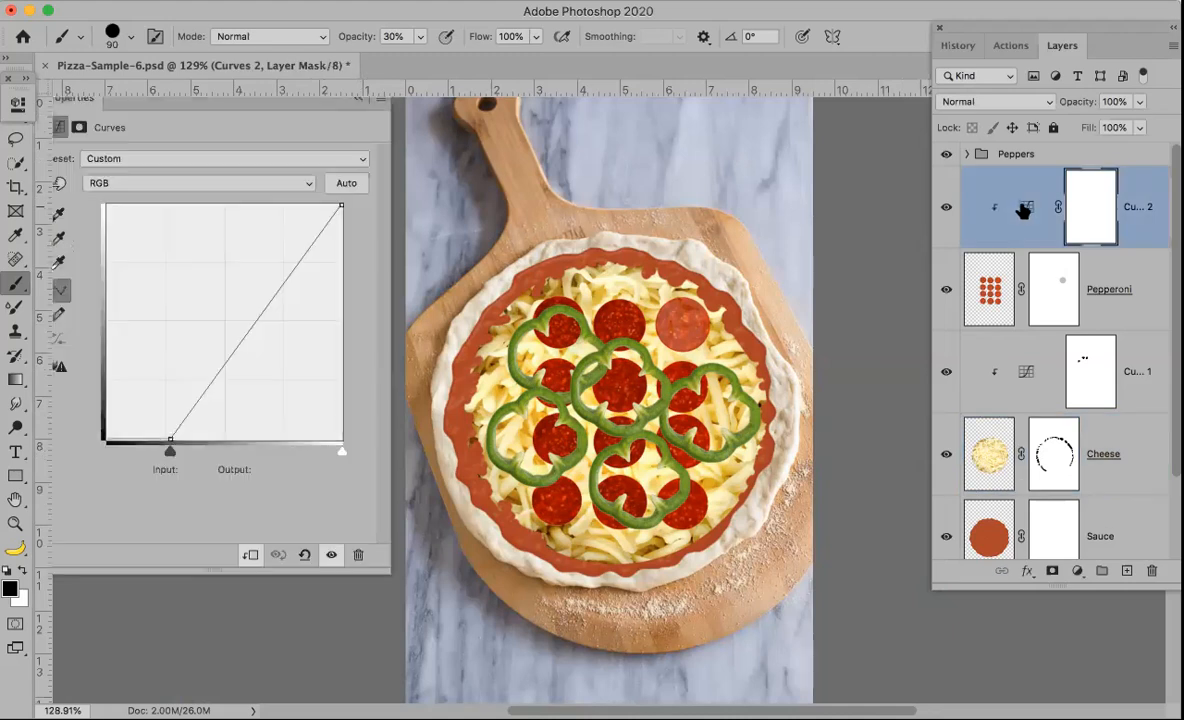
pyautogui.moveTo(170, 452); pyautogui.dragTo(139, 452)
pyautogui.moveTo(340, 204)
pyautogui.mouseDown()
pyautogui.moveTo(346, 267)
pyautogui.moveTo(350, 207)
pyautogui.mouseUp()
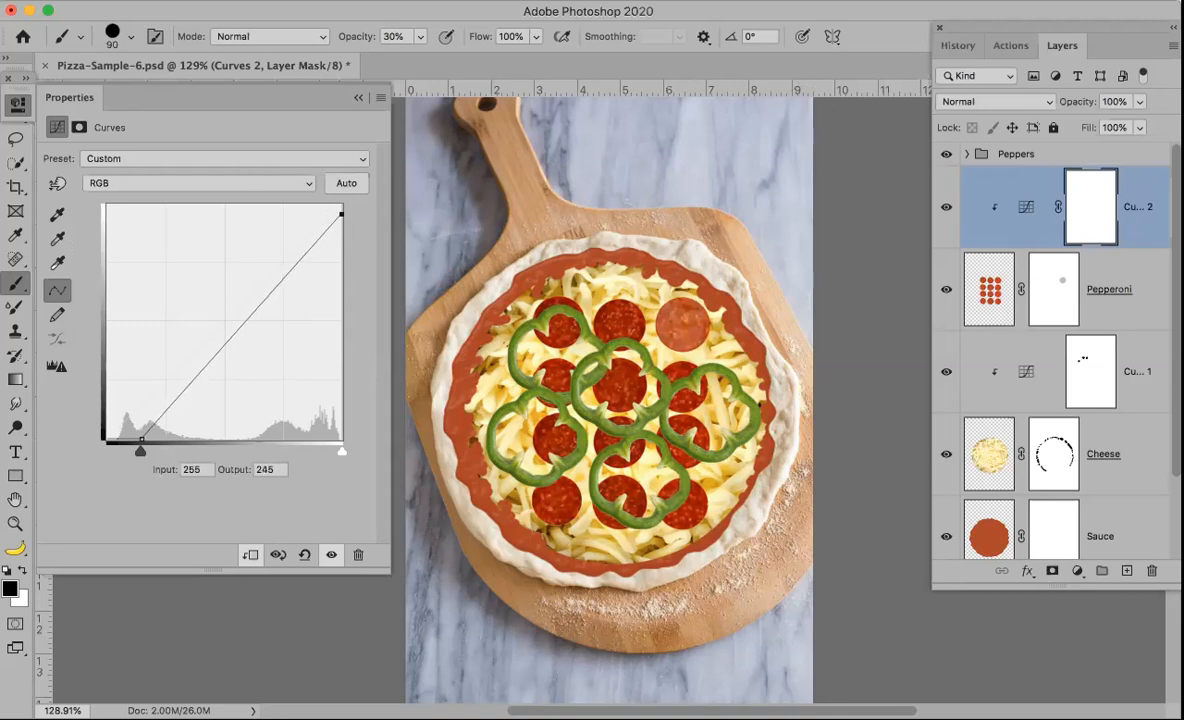
# Step: Close the Curves properties and delete the Curves 2 adjustment layer
pyautogui.click(222, 0)
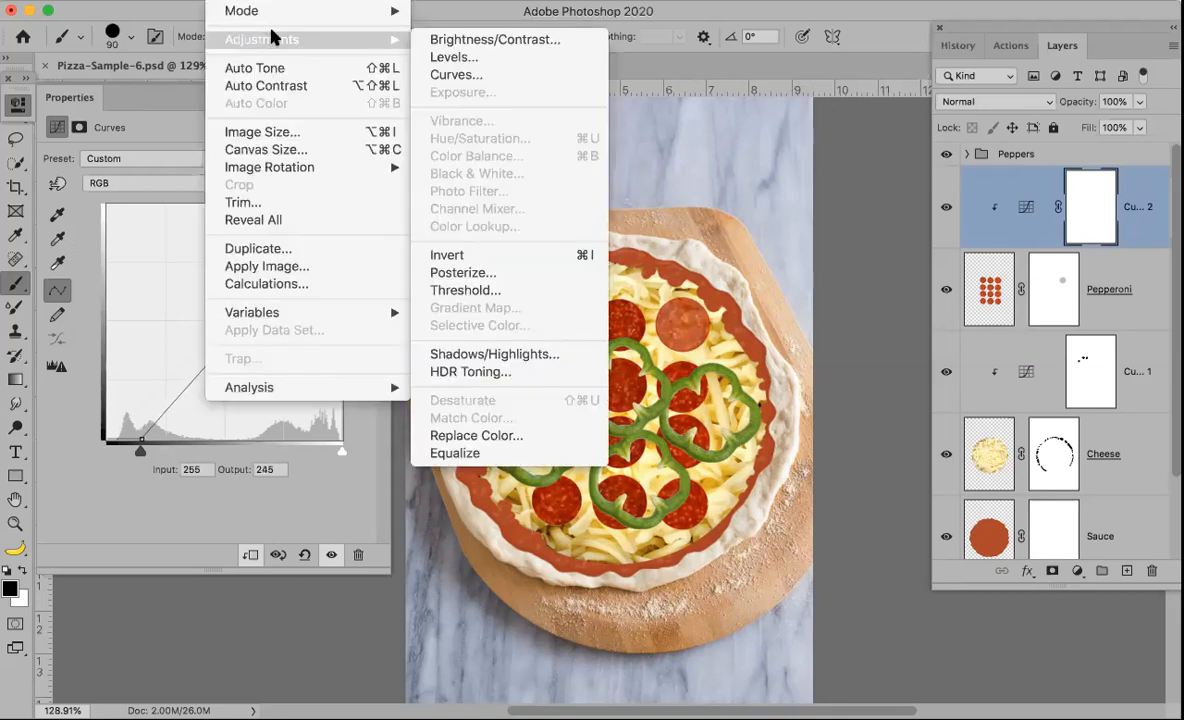
pyautogui.moveTo(323, 14)
pyautogui.moveTo(390, 39)
pyautogui.click(988, 290)
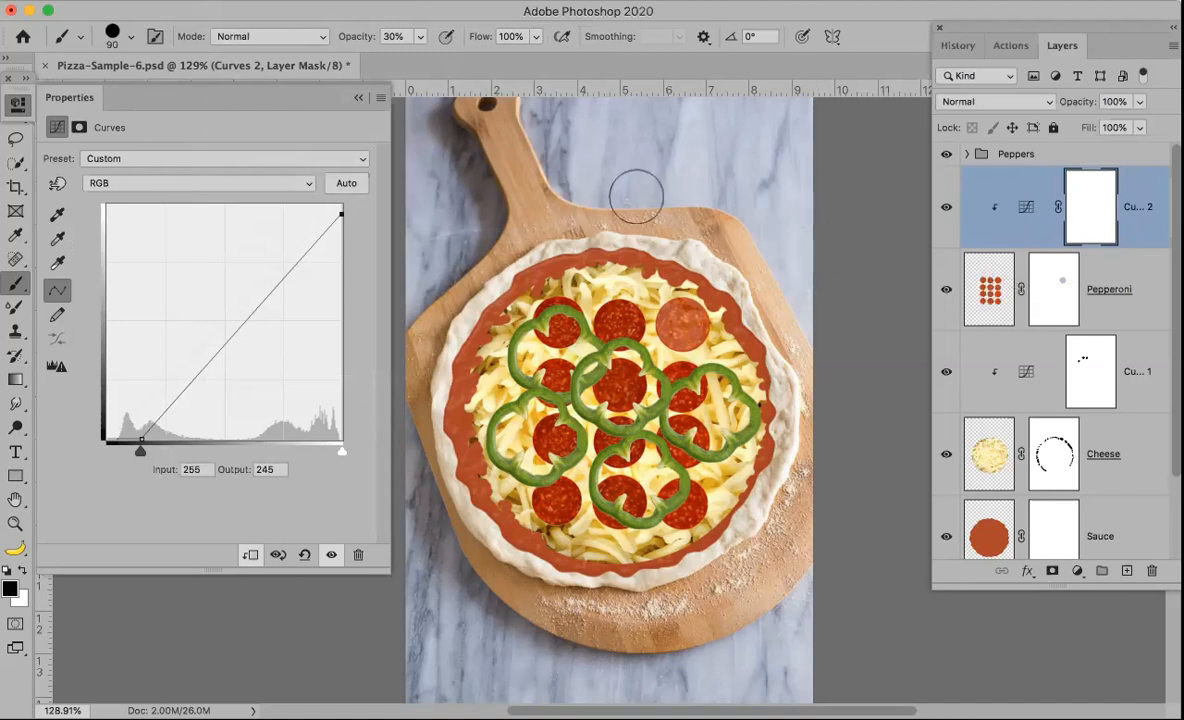
pyautogui.click(358, 98)
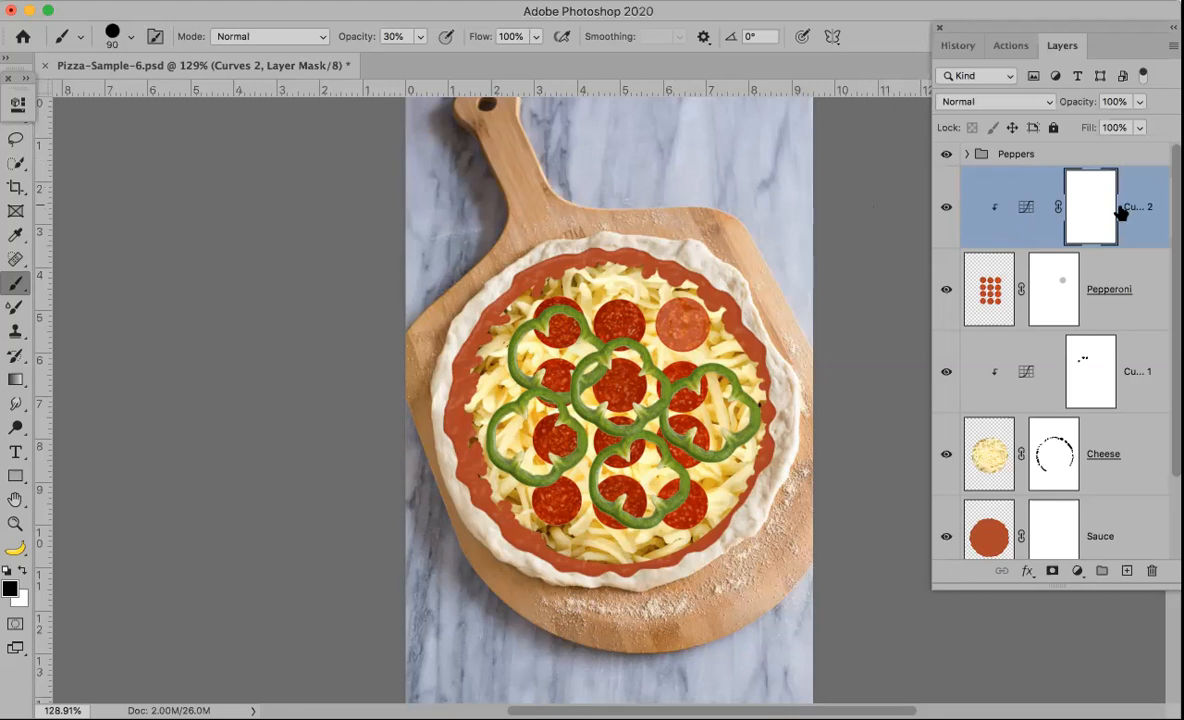
pyautogui.moveTo(1131, 206); pyautogui.dragTo(1156, 570)
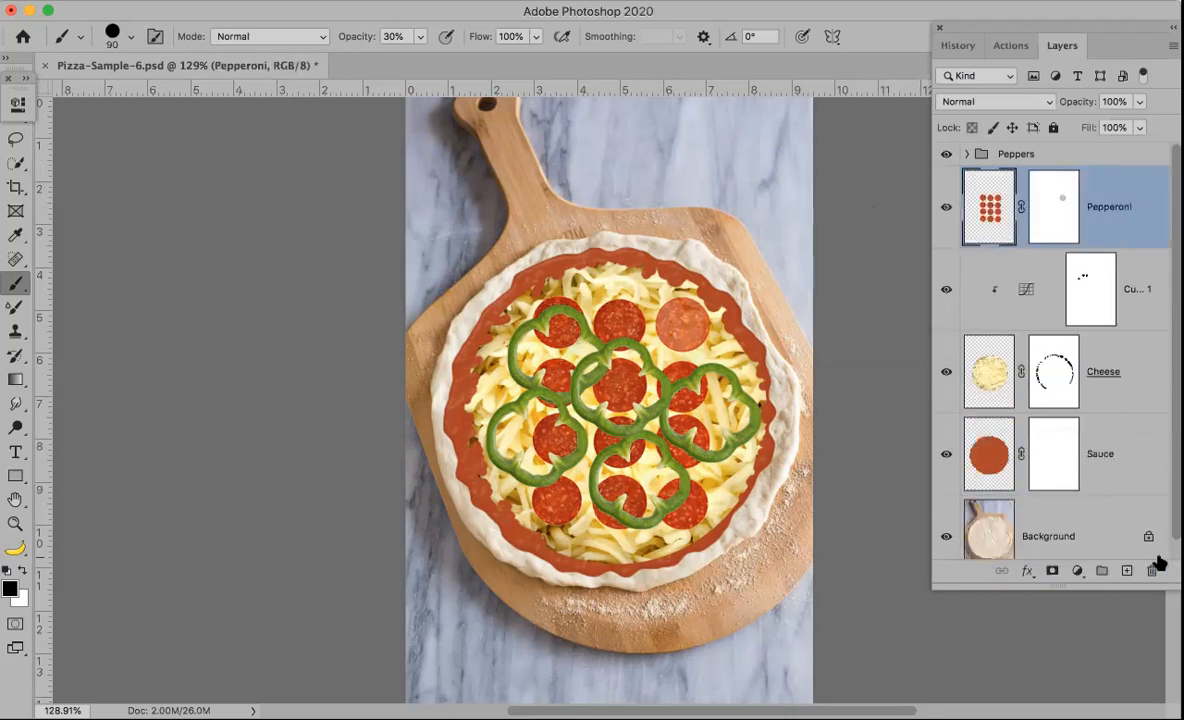
# Step: Fill the Pepperoni layer mask with black, then invert it to white
pyautogui.click(1056, 212)
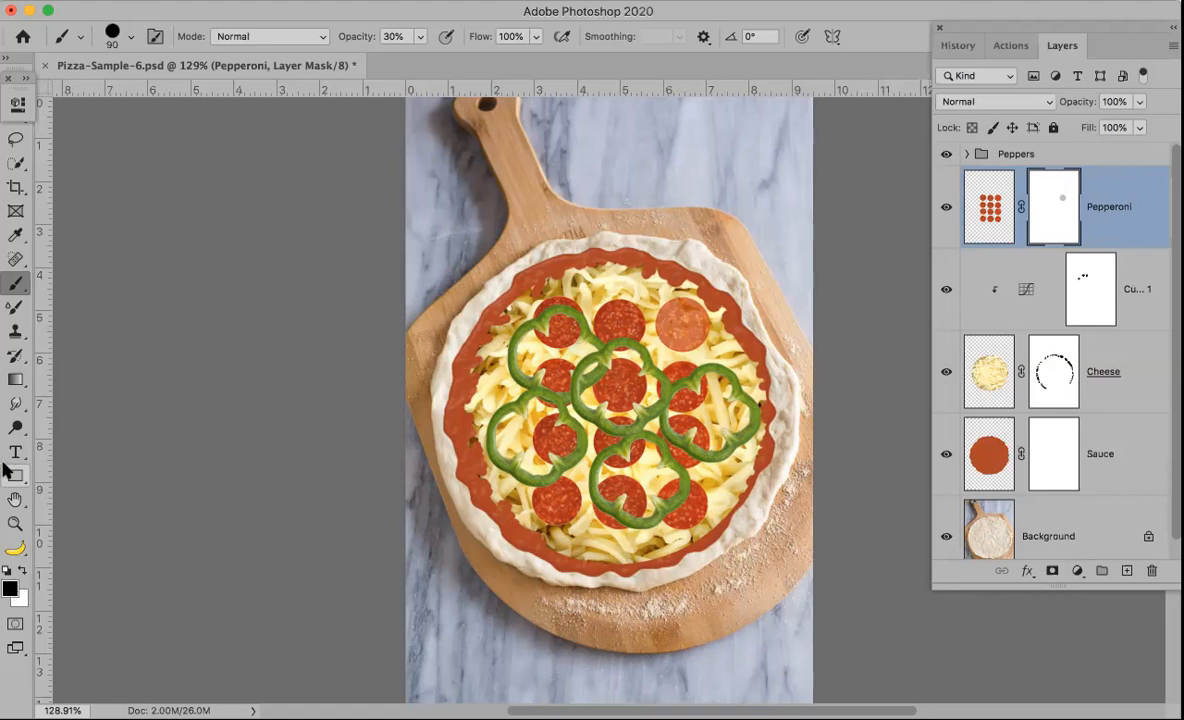
pyautogui.hotkey('alt', 'BackSpace')
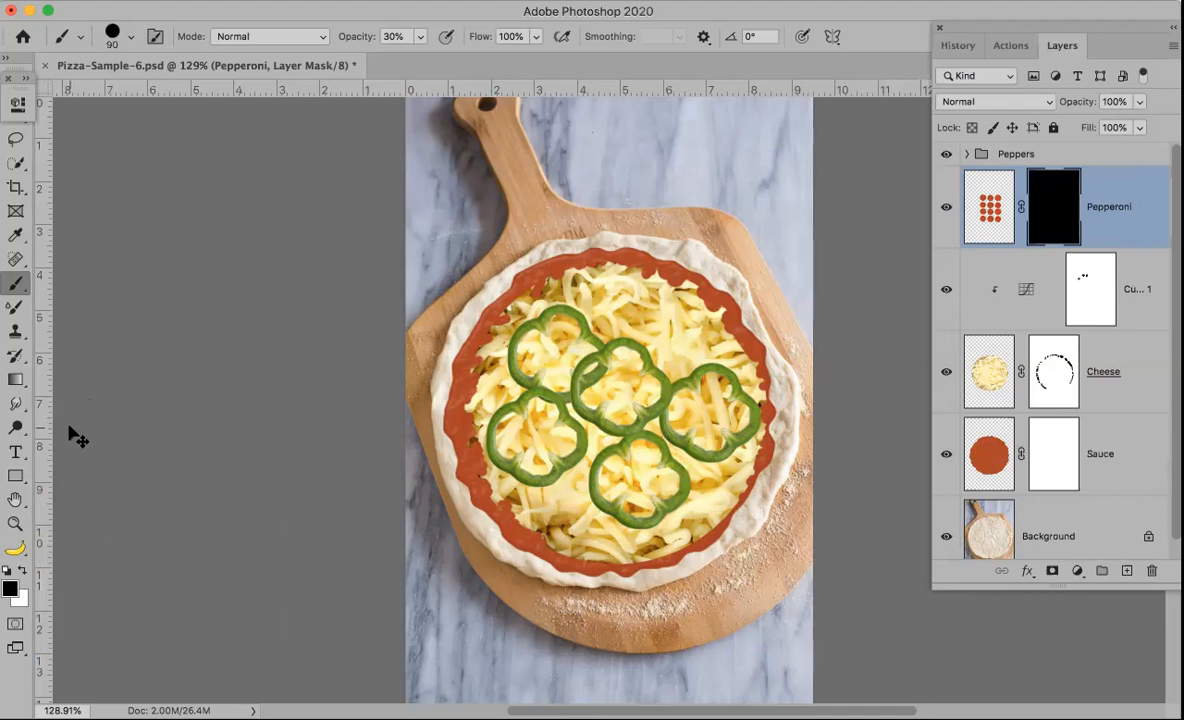
pyautogui.press('super+i')
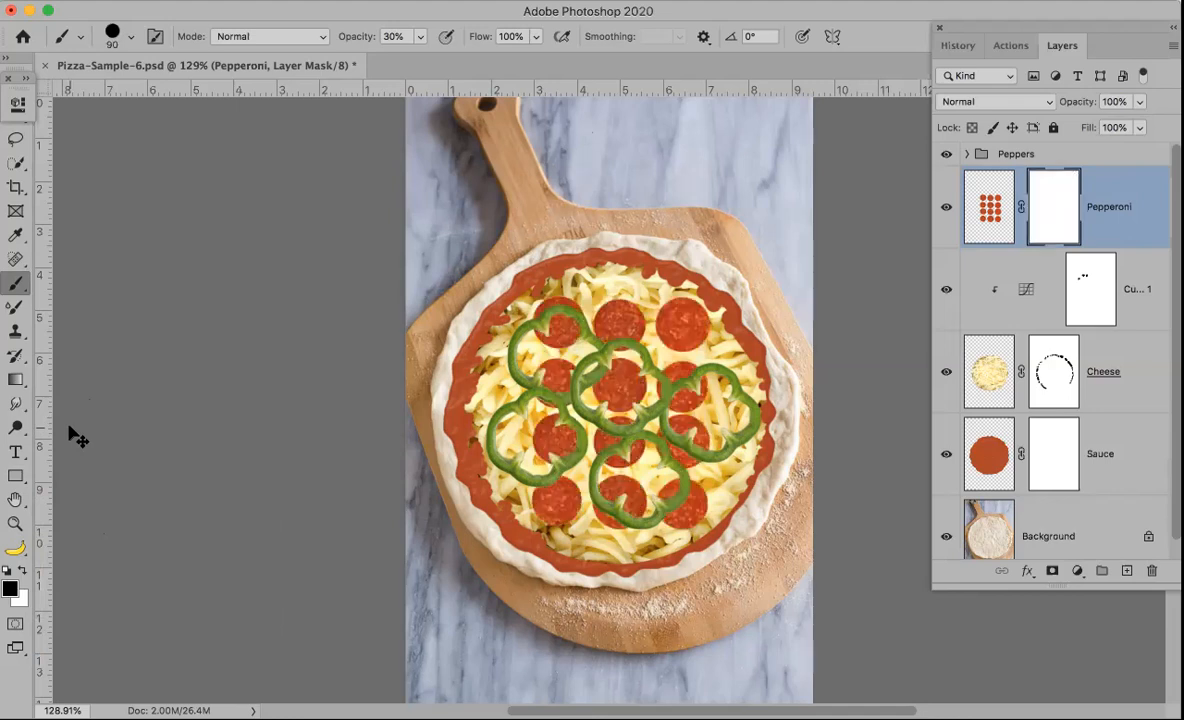
# Step: Delete the Pepperoni layer mask without applying it to the layer
pyautogui.click(983, 215)
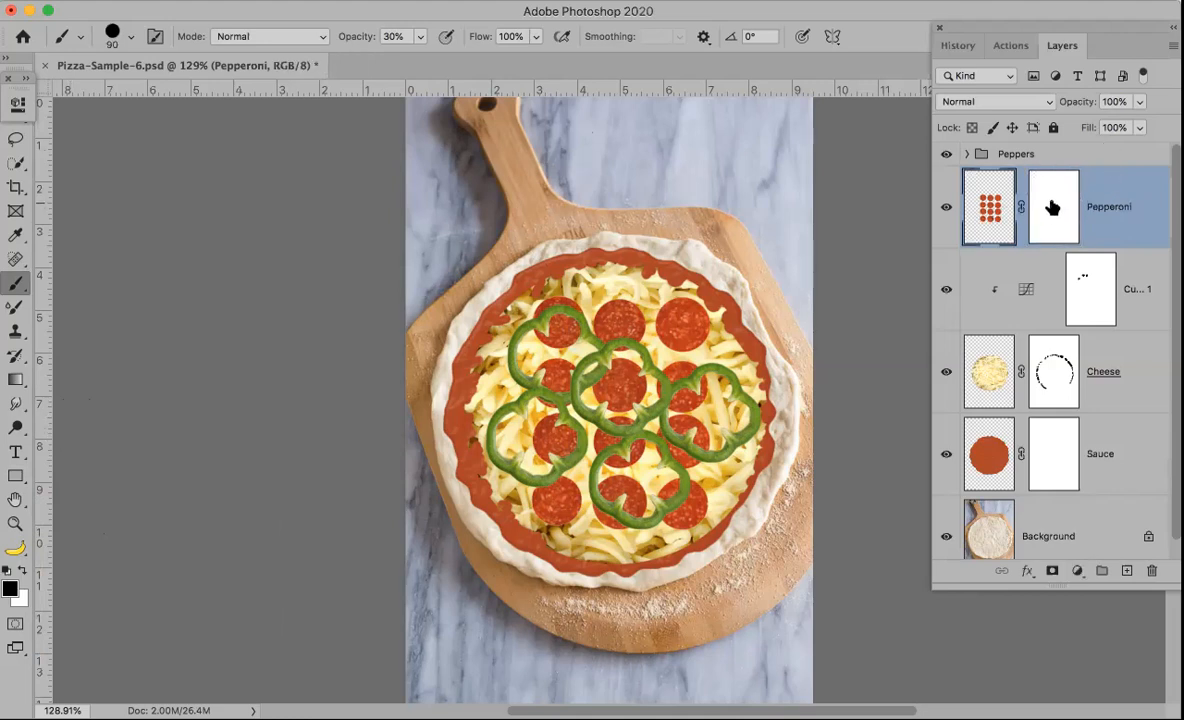
pyautogui.moveTo(1050, 206); pyautogui.dragTo(1150, 568)
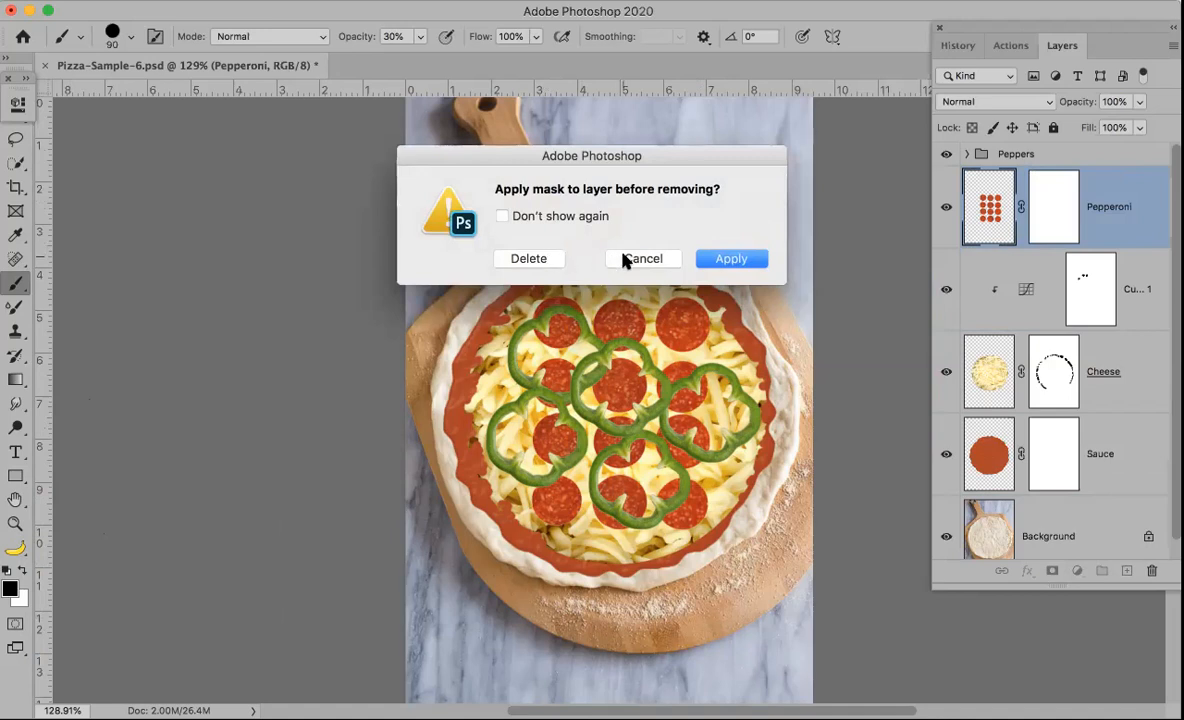
pyautogui.click(541, 261)
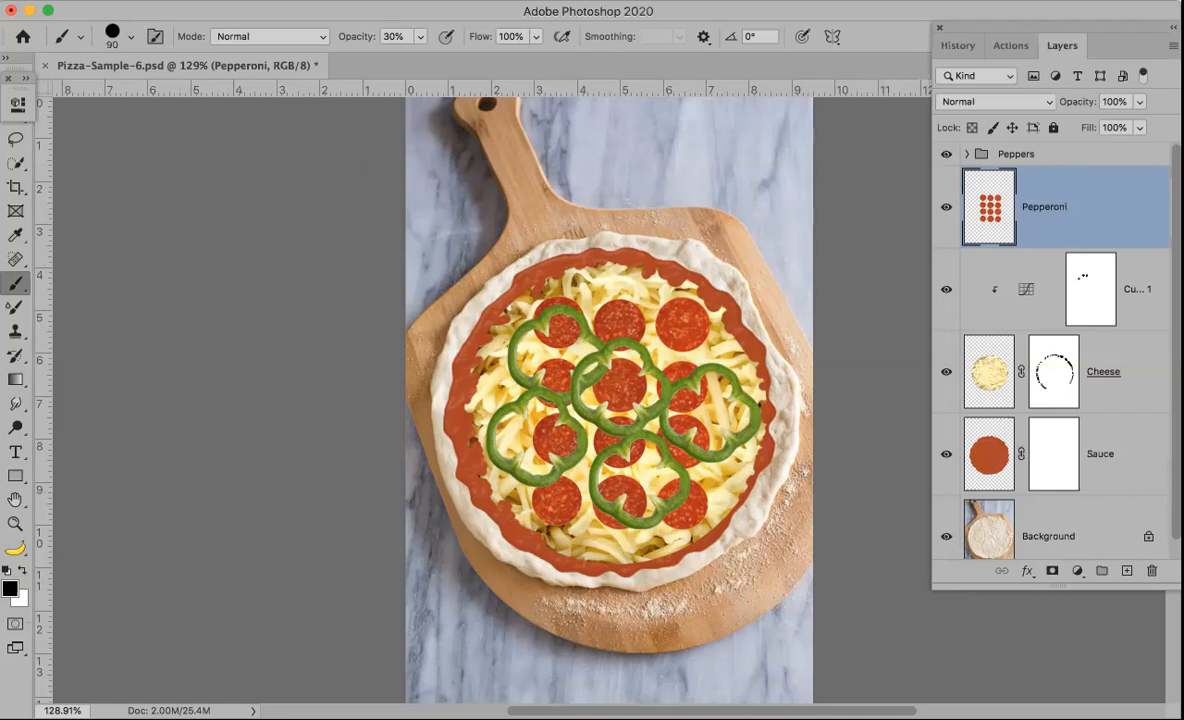
# Step: Select the Peppers group and zoom the view to 300% on the pizza
pyautogui.click(183, 2)
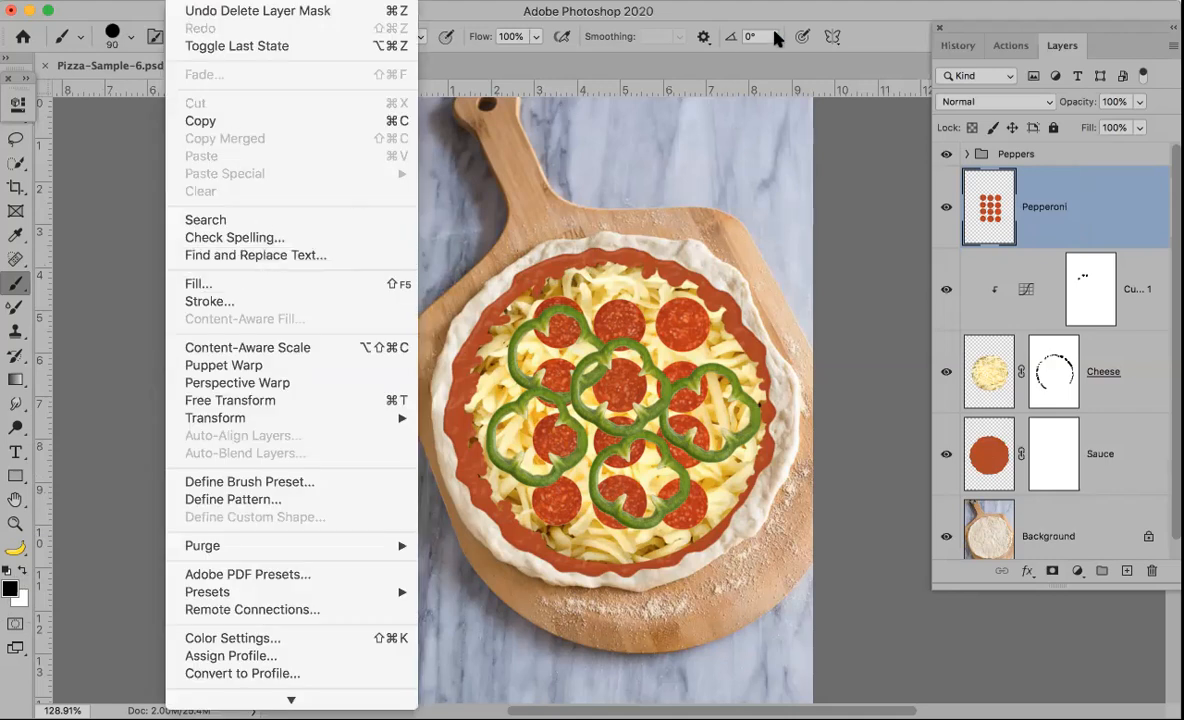
pyautogui.click(883, 11)
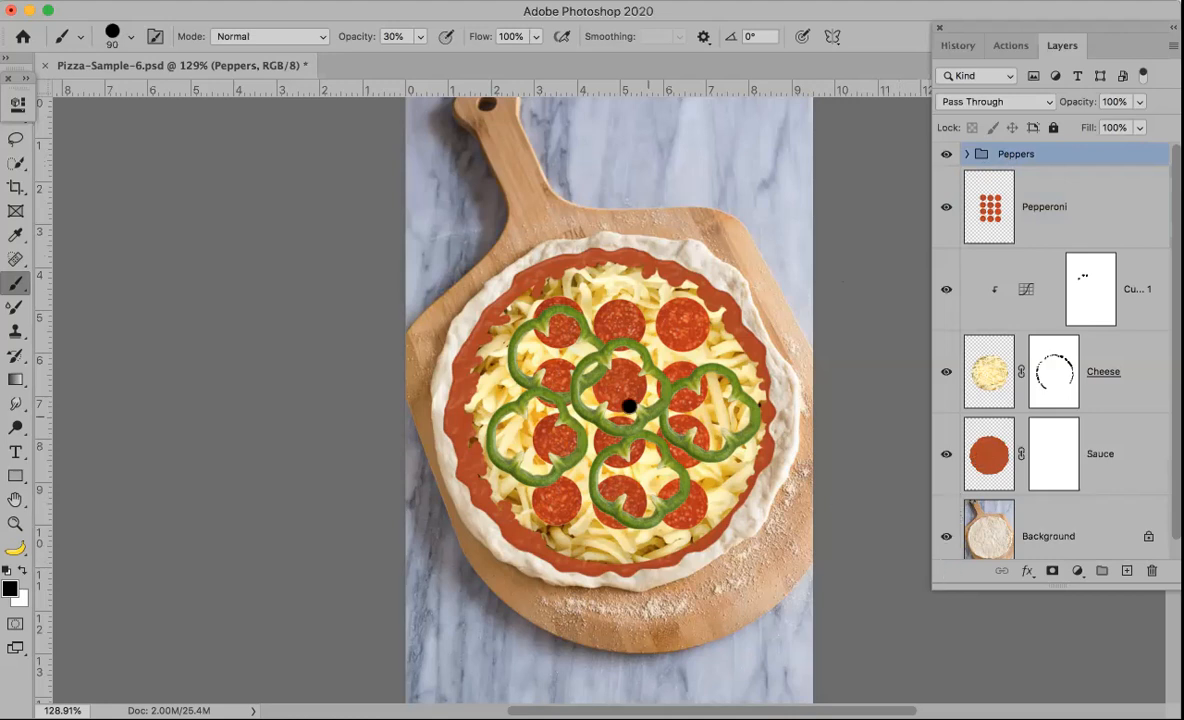
pyautogui.press('z')
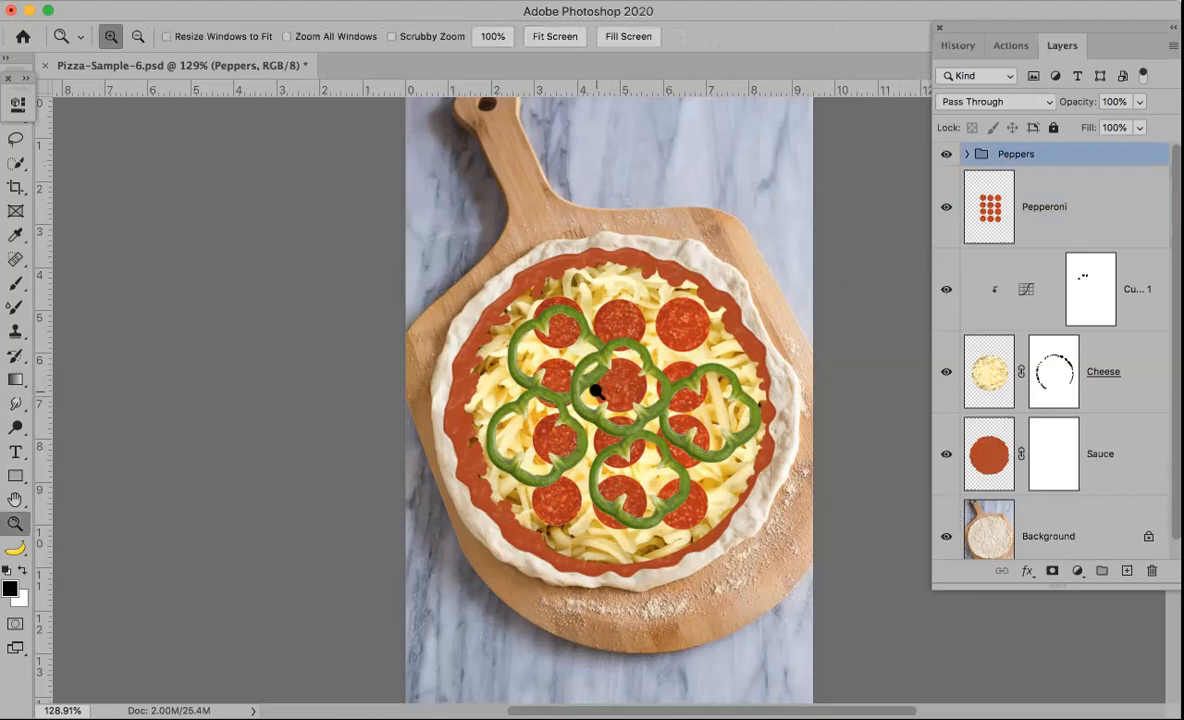
pyautogui.click(558, 366)
pyautogui.click(557, 368)
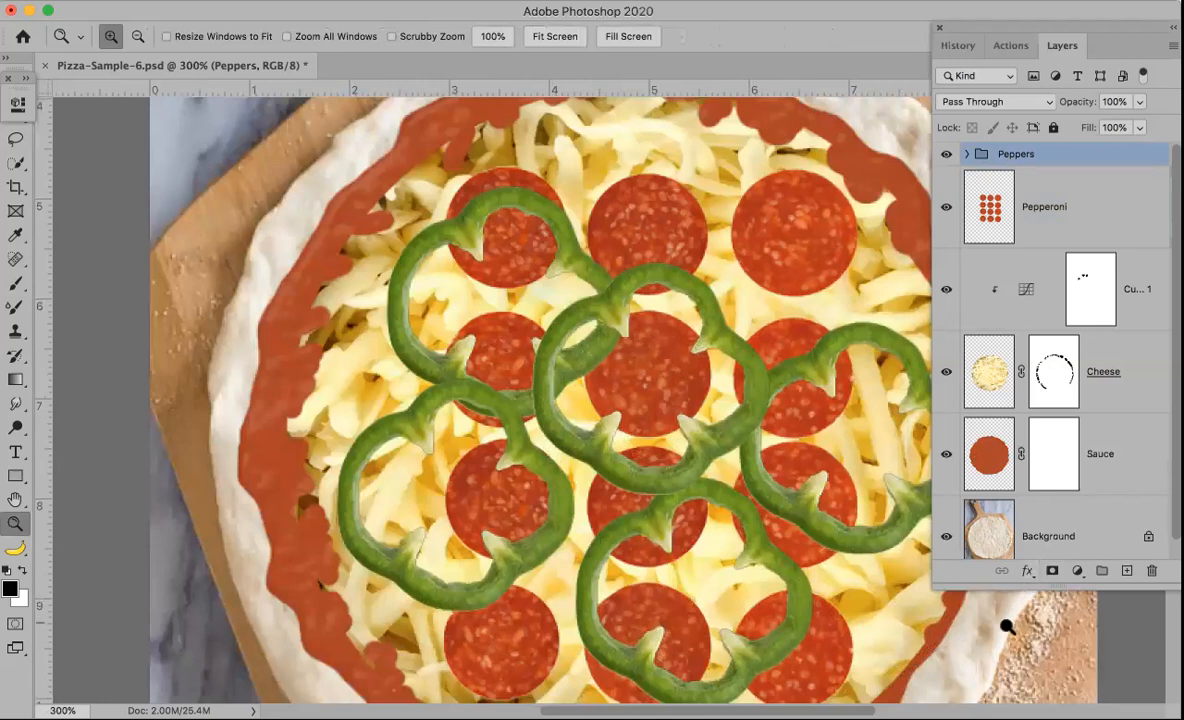
pyautogui.click(1027, 573)
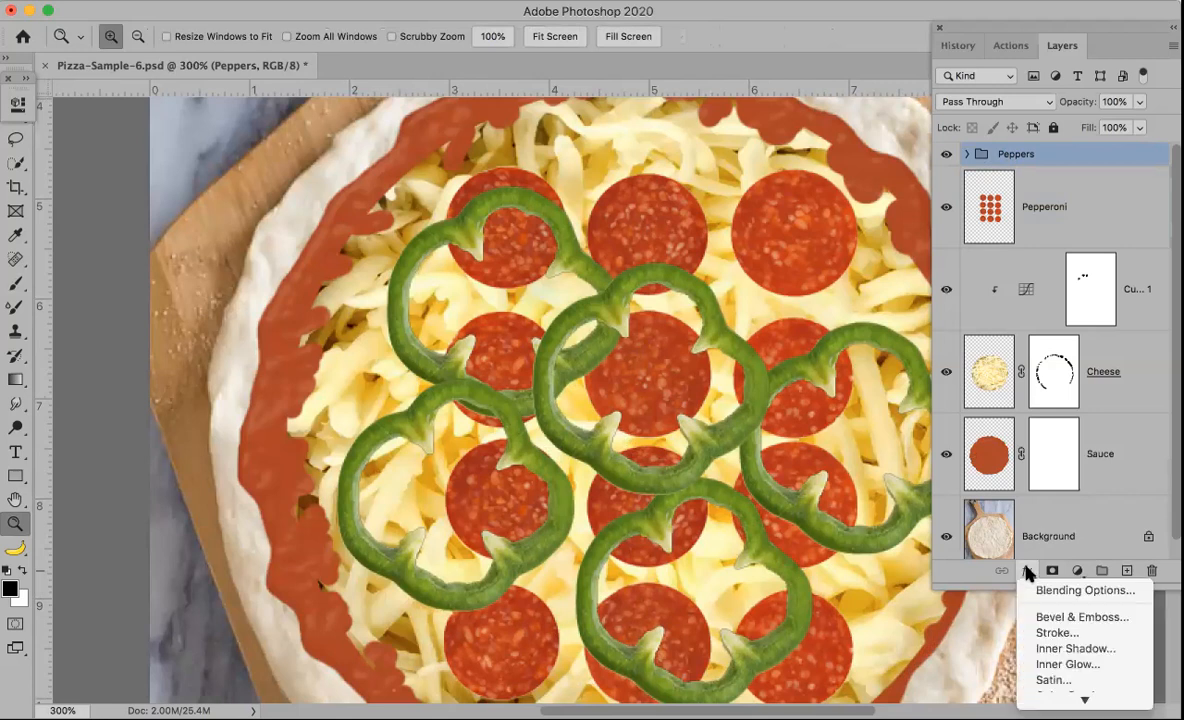
pyautogui.click(1027, 570)
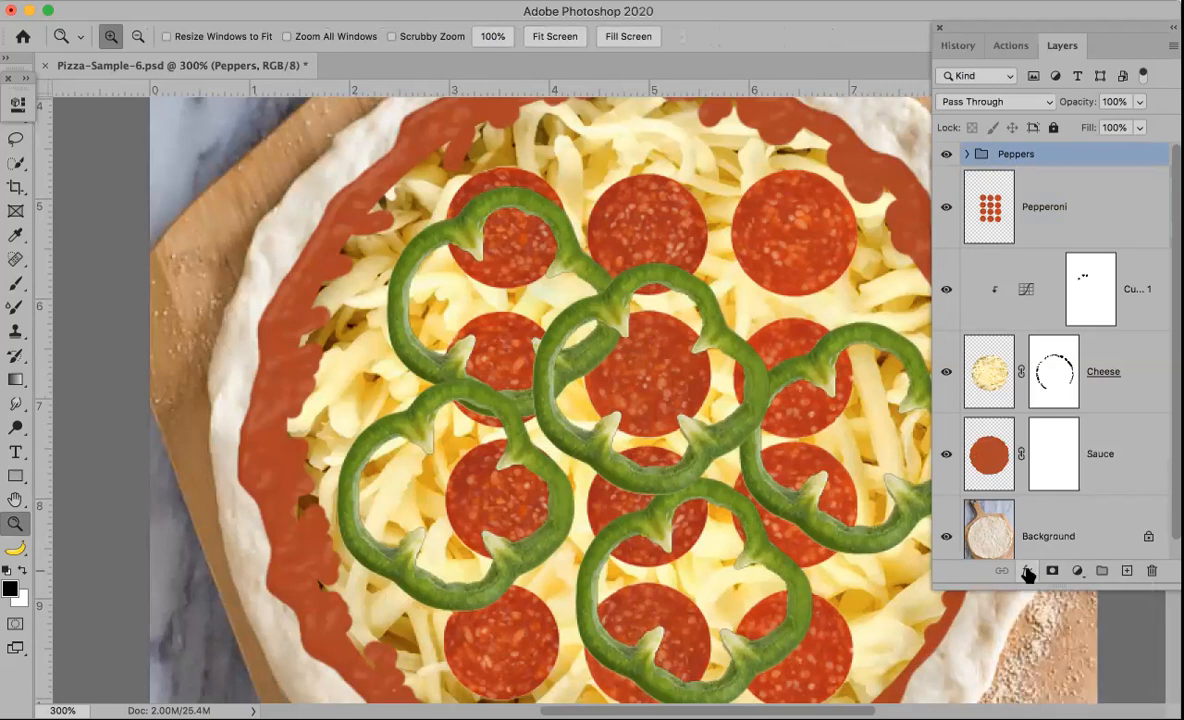
# Step: Review the list of recorded steps in the History panel, then return to the layers
pyautogui.click(960, 47)
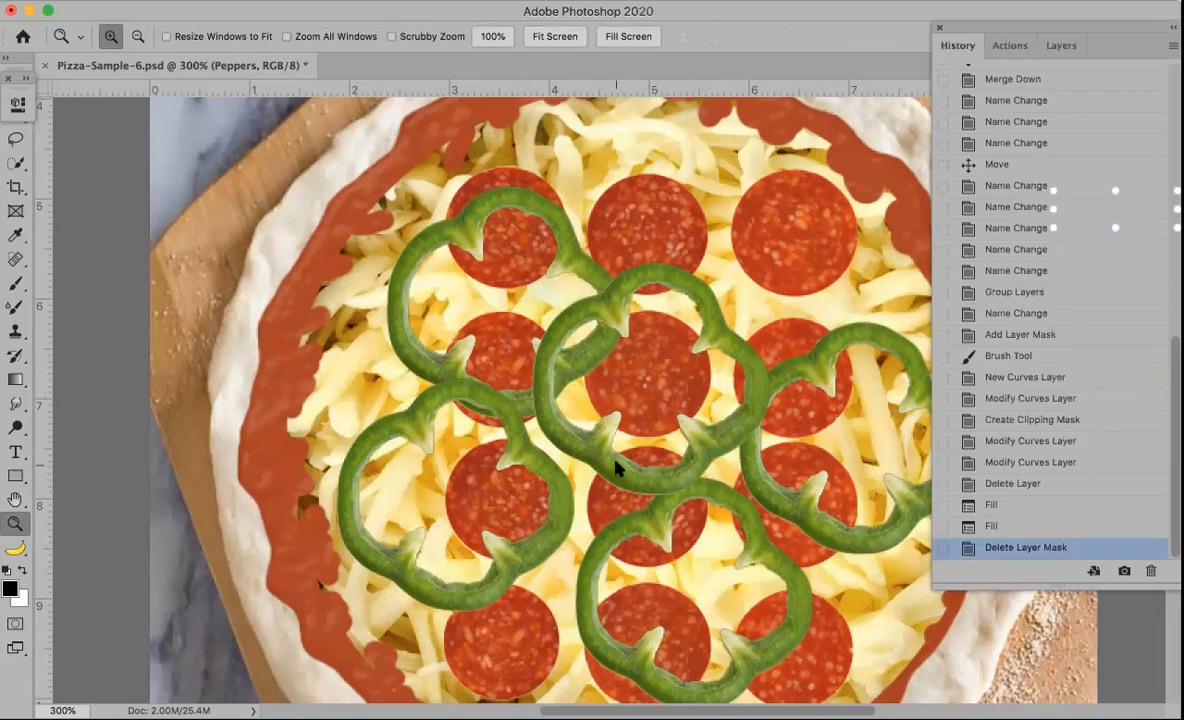
pyautogui.press('super+Tab')
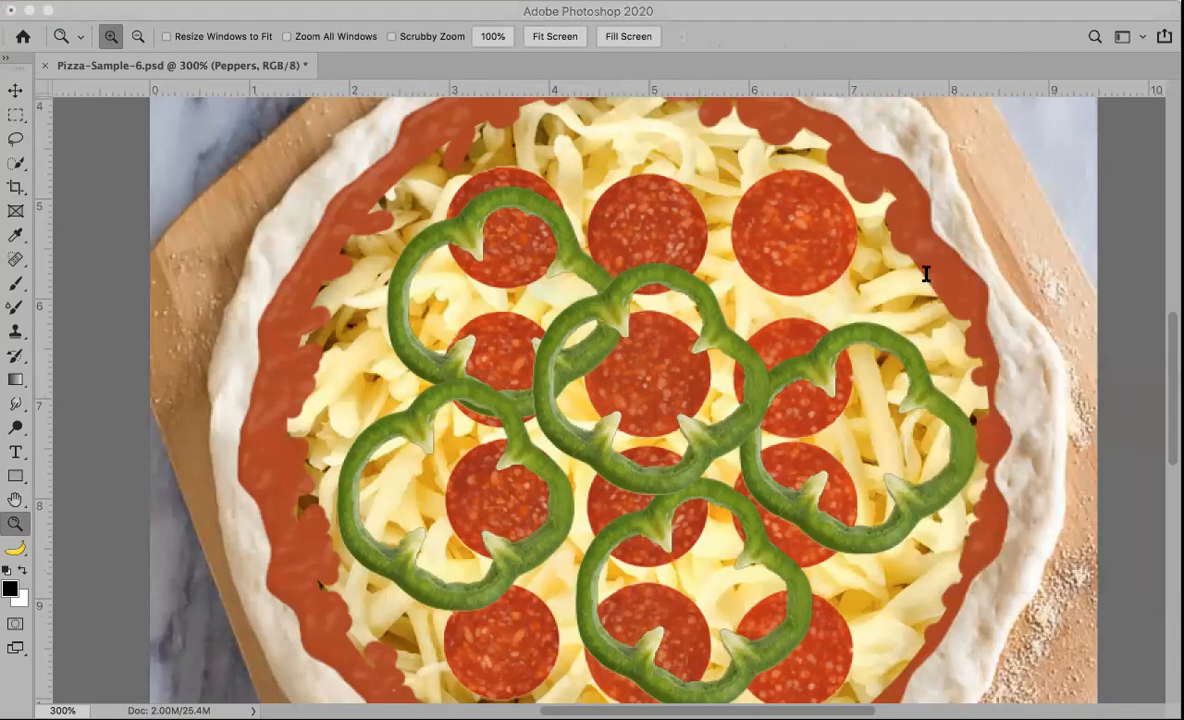
pyautogui.press('super+Tab')
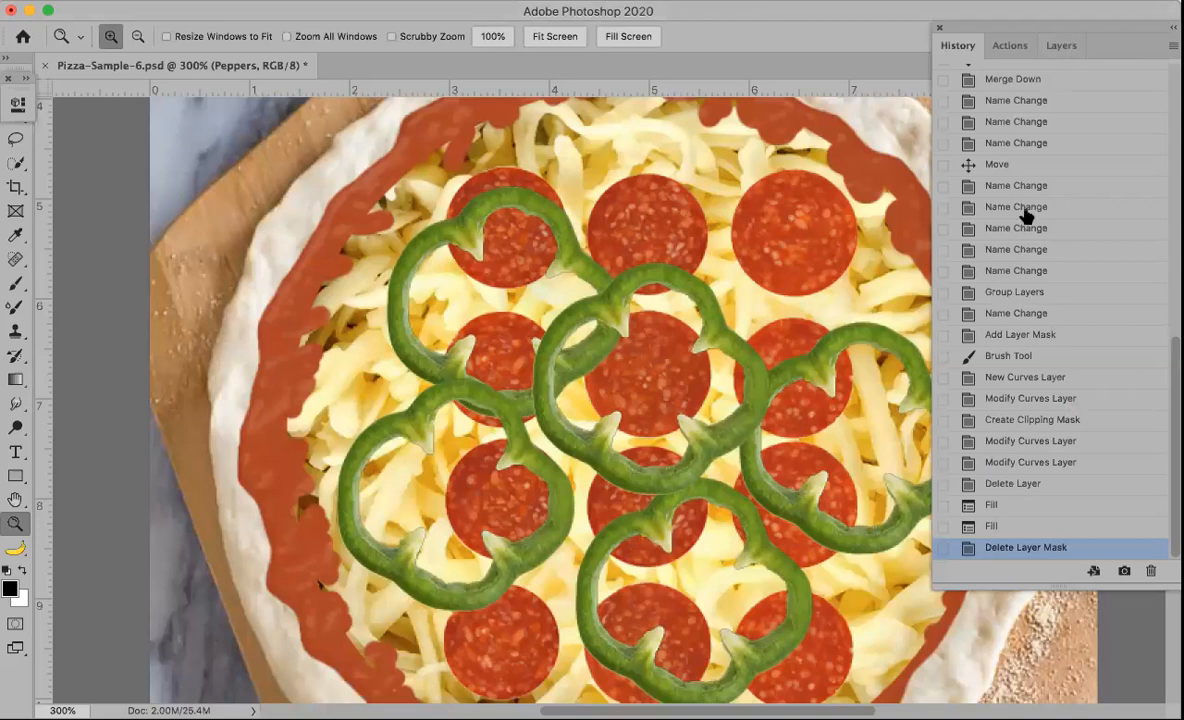
pyautogui.click(1062, 46)
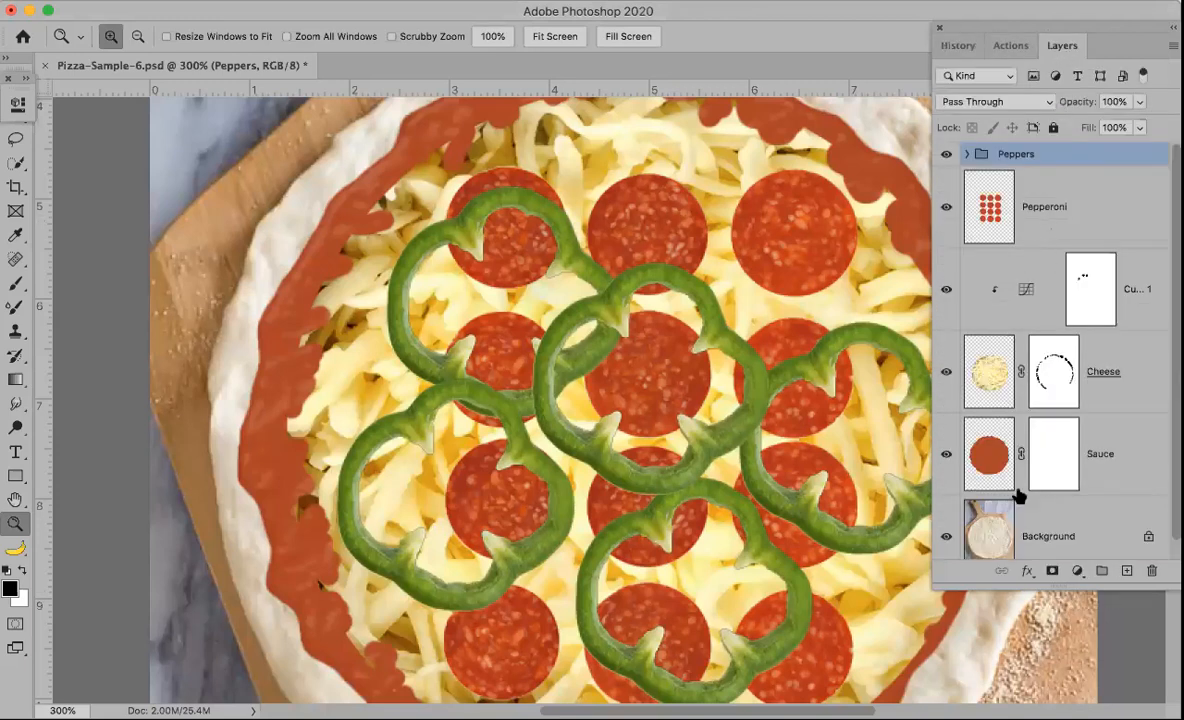
# Step: Try a Drop Shadow layer style on the Peppers group, adjusting its opacity to about 34%, and cancel it
pyautogui.click(1027, 571)
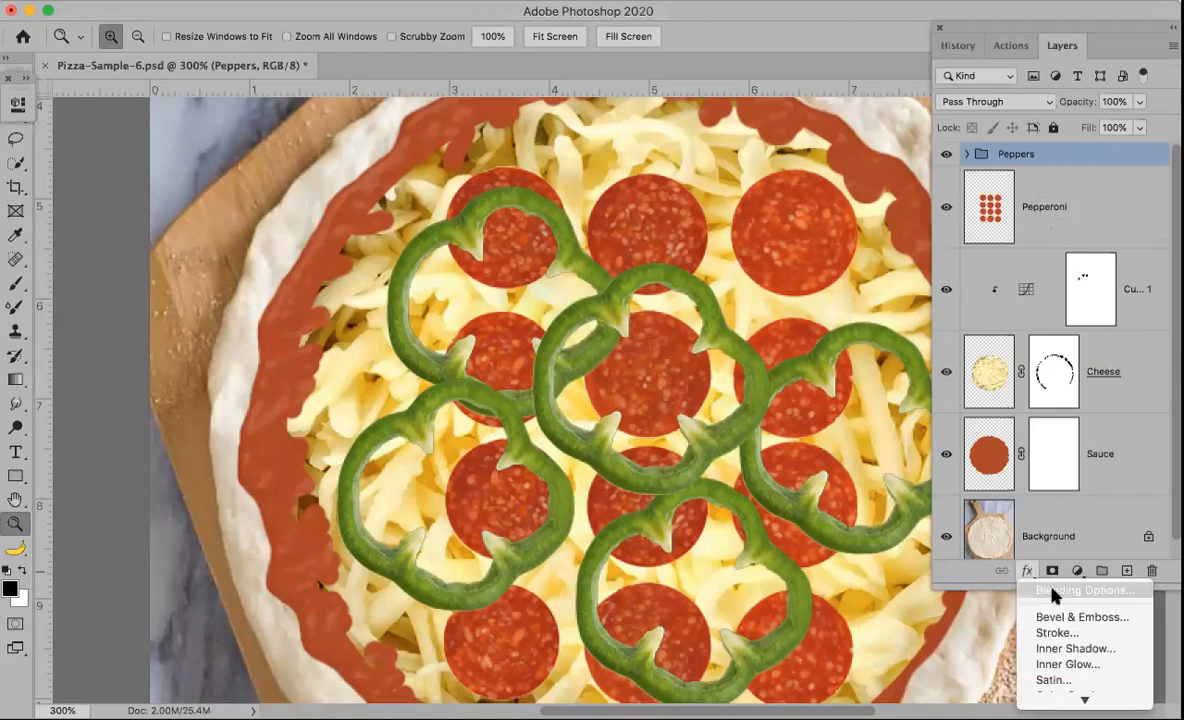
pyautogui.moveTo(1084, 699)
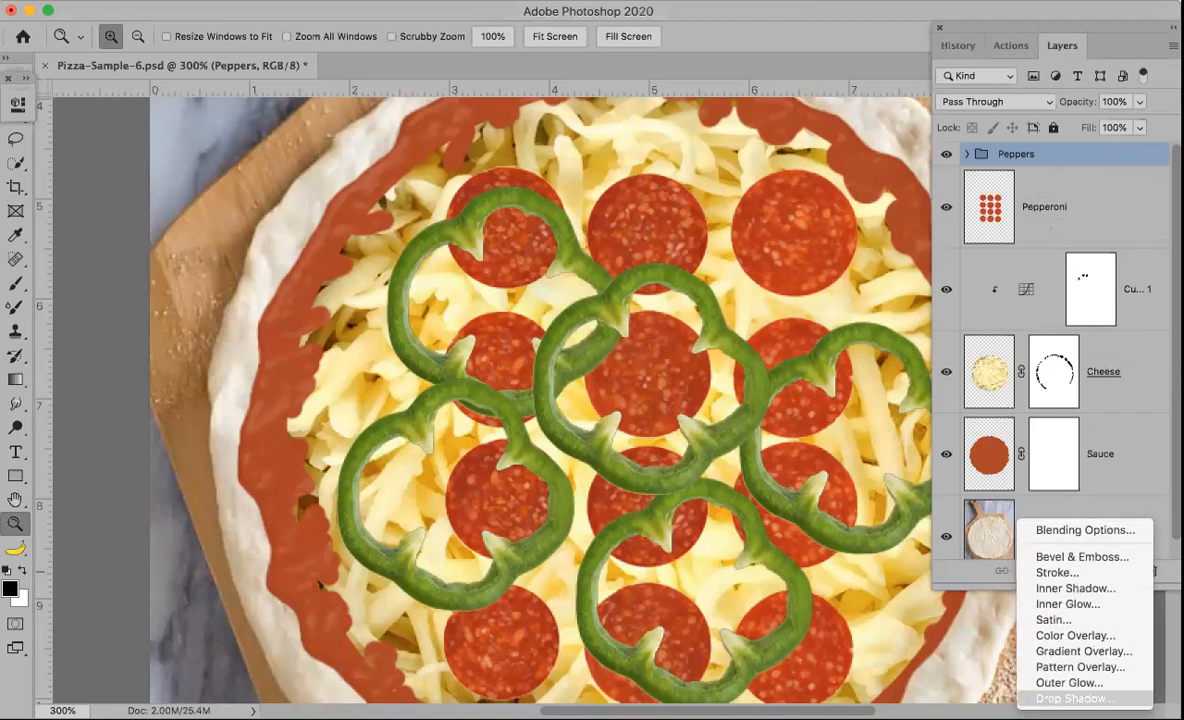
pyautogui.click(1077, 697)
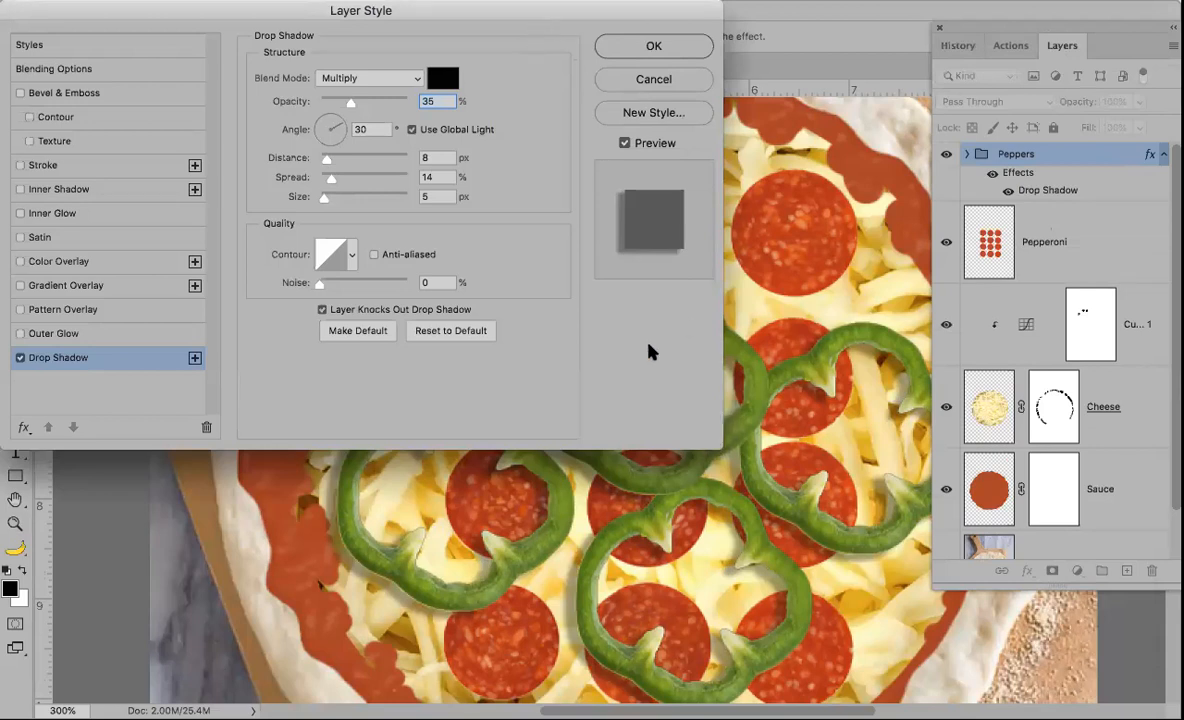
pyautogui.moveTo(520, 35); pyautogui.dragTo(647, 513)
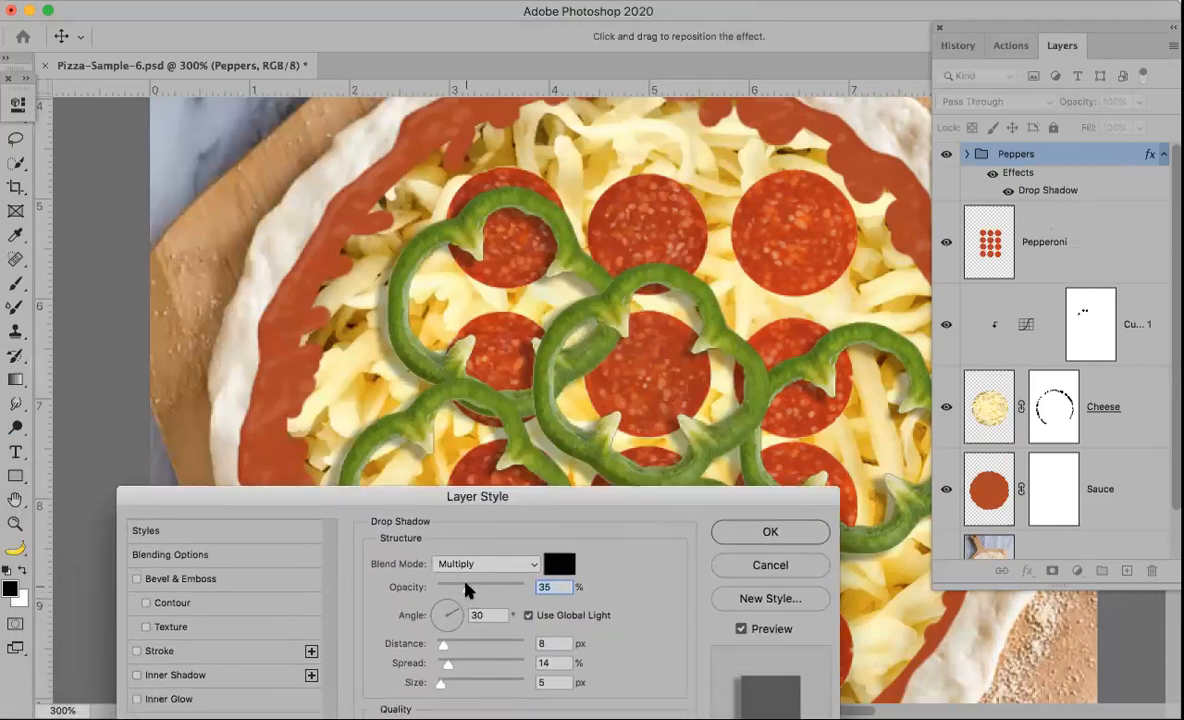
pyautogui.moveTo(466, 590); pyautogui.dragTo(524, 590)
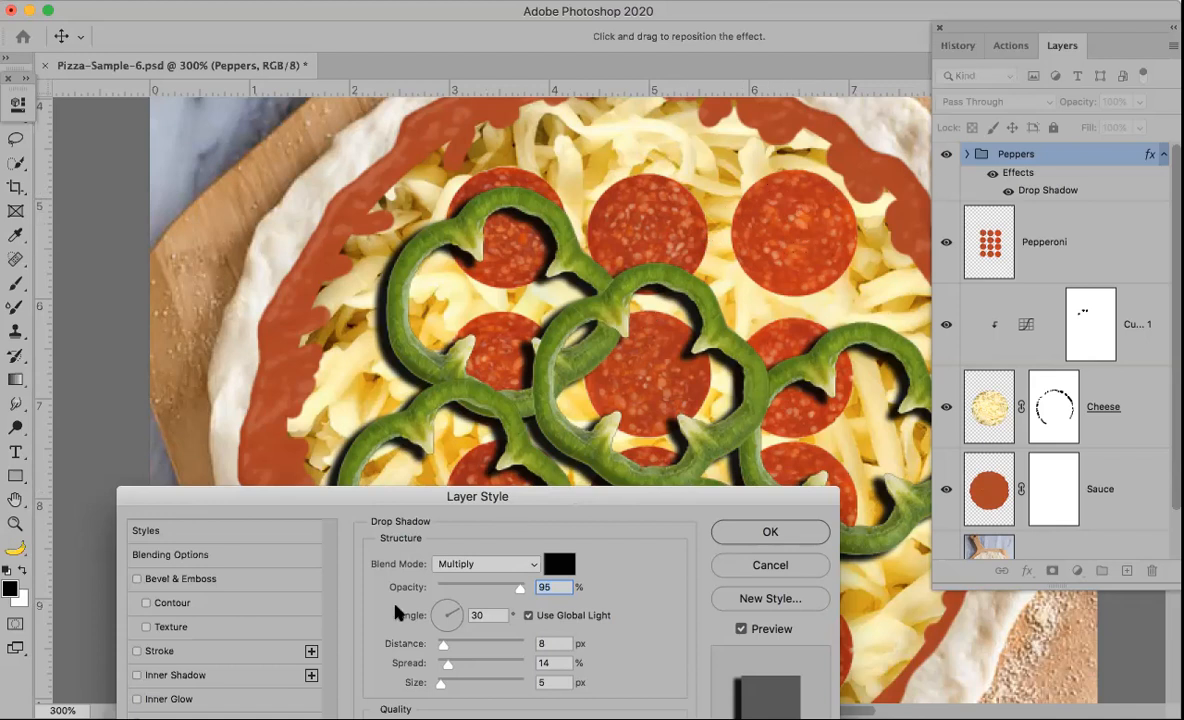
pyautogui.click(458, 587)
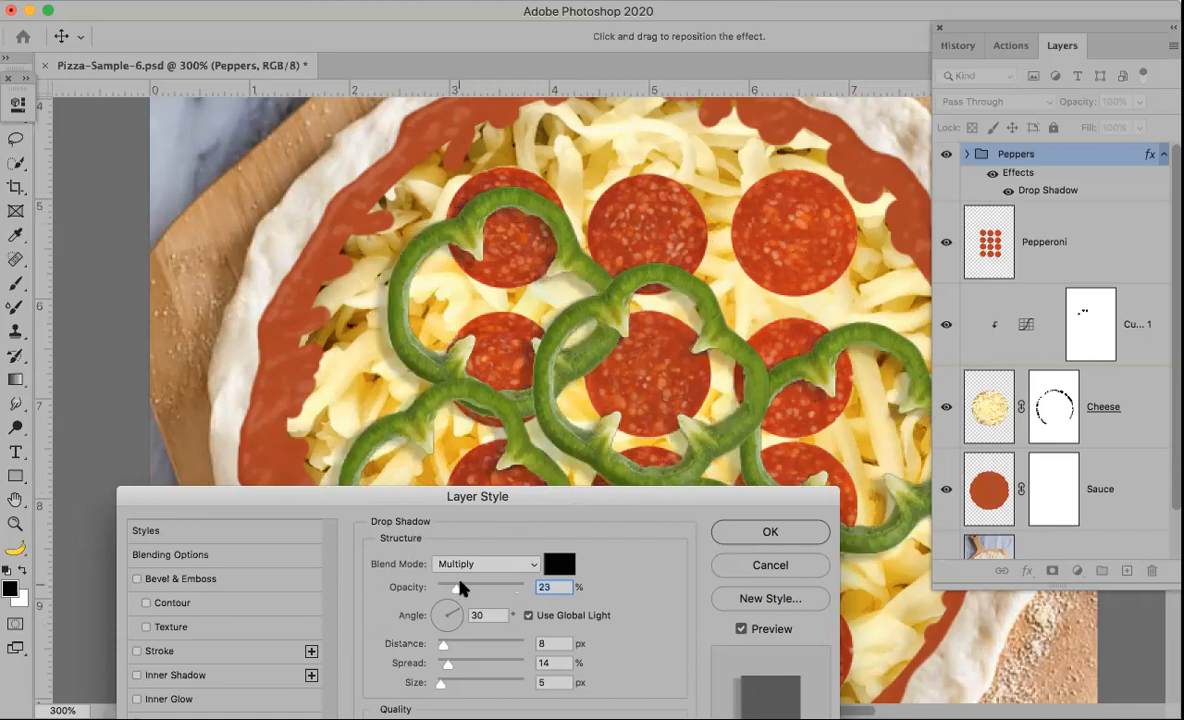
pyautogui.moveTo(456, 584); pyautogui.dragTo(465, 584)
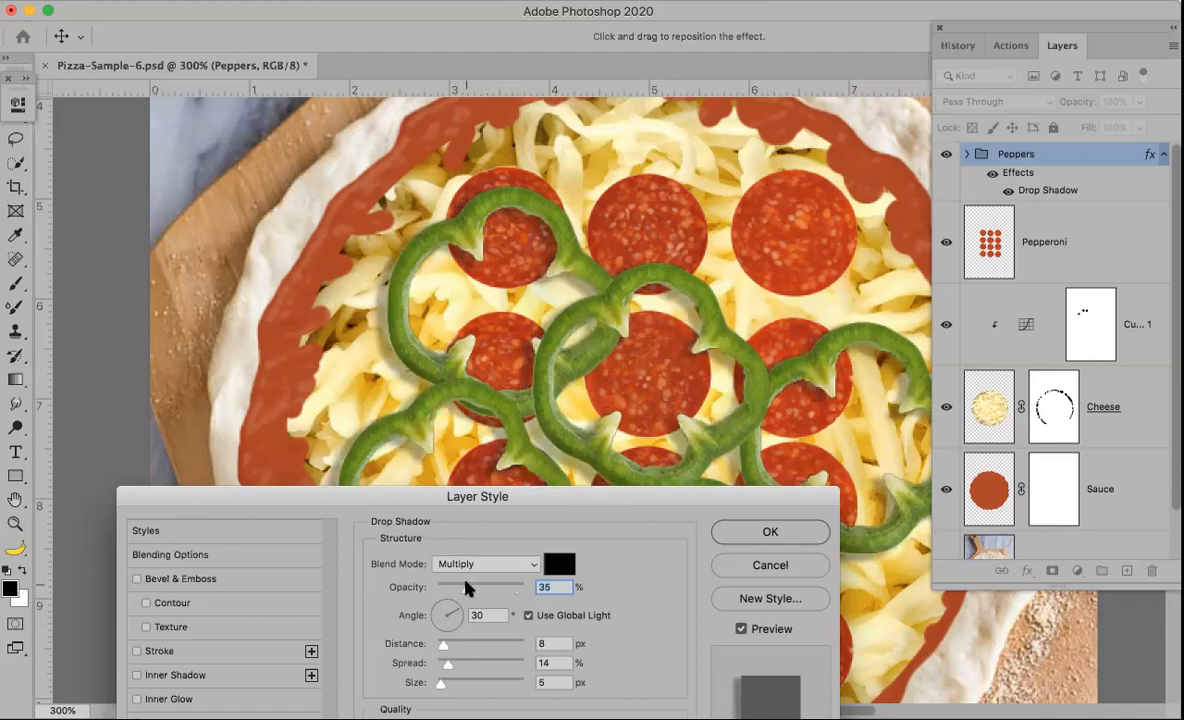
pyautogui.press('Down')
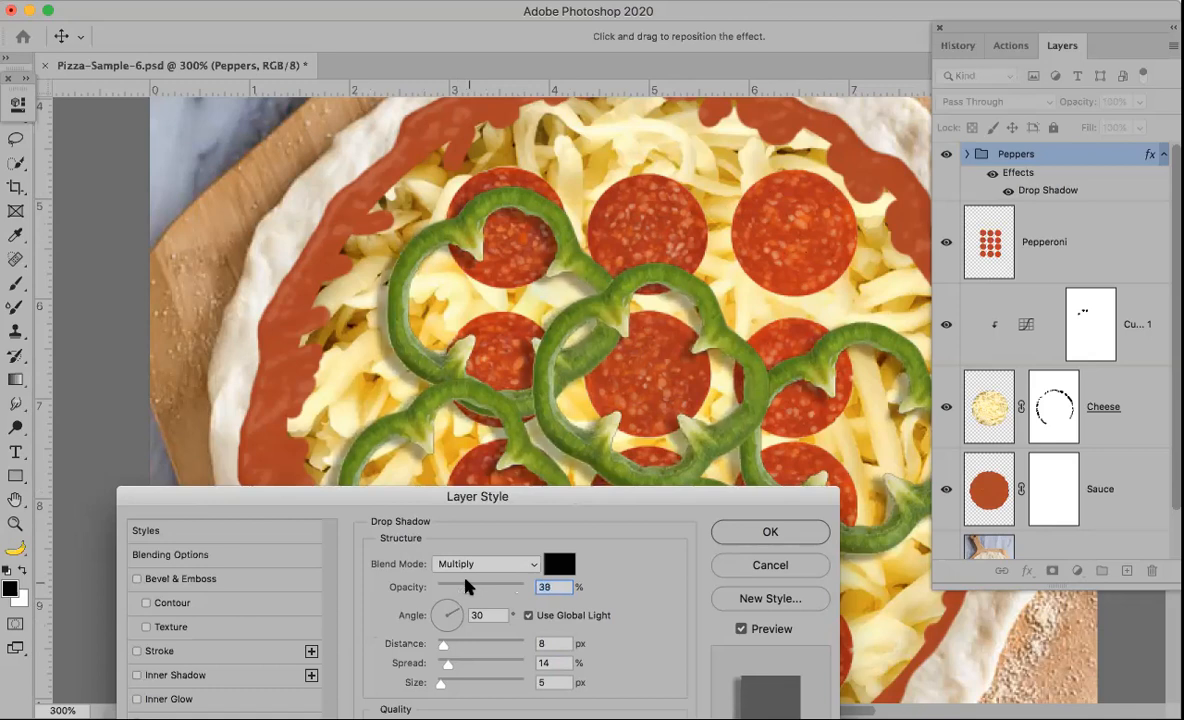
pyautogui.moveTo(521, 497); pyautogui.dragTo(859, 396)
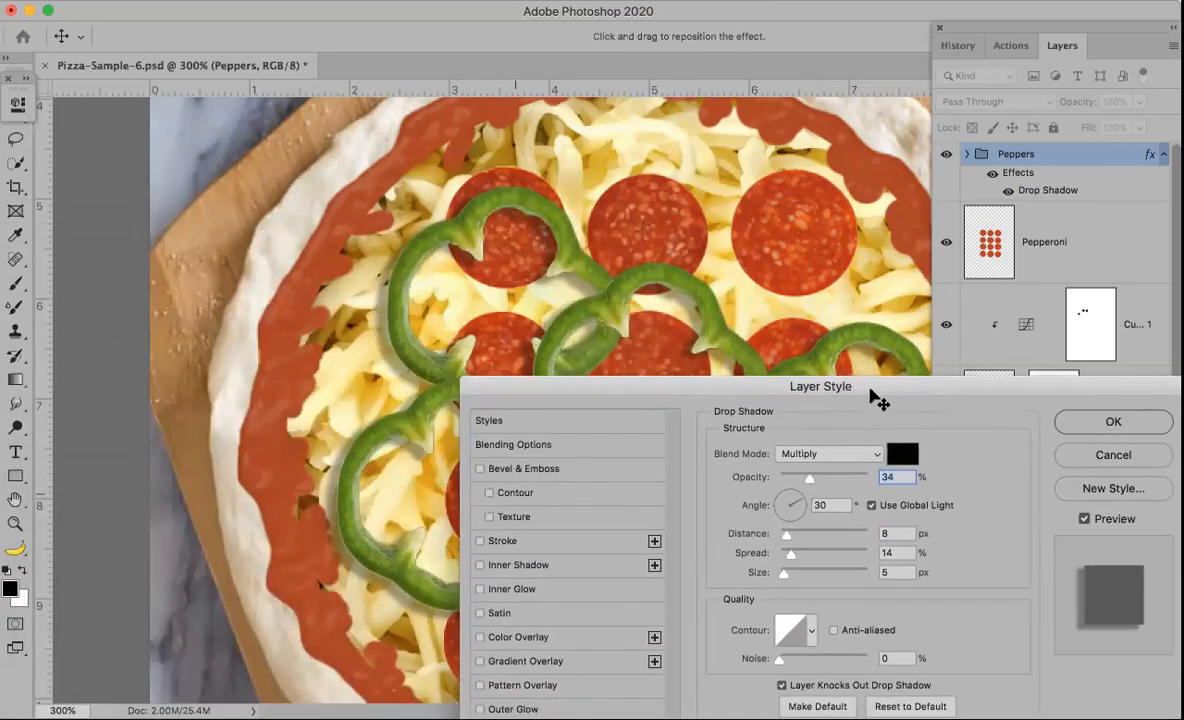
pyautogui.click(1077, 459)
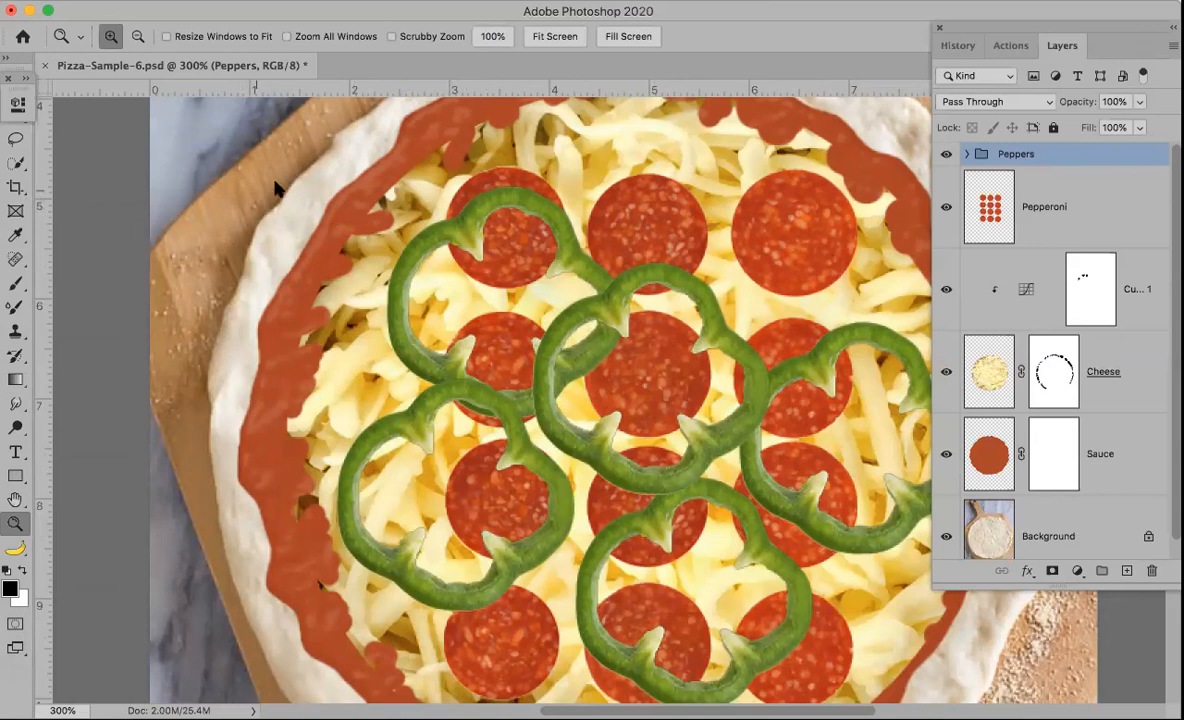
# Step: Add a Drop Shadow to the Peppers group with opacity 28% and distance 5 px
pyautogui.click(1028, 569)
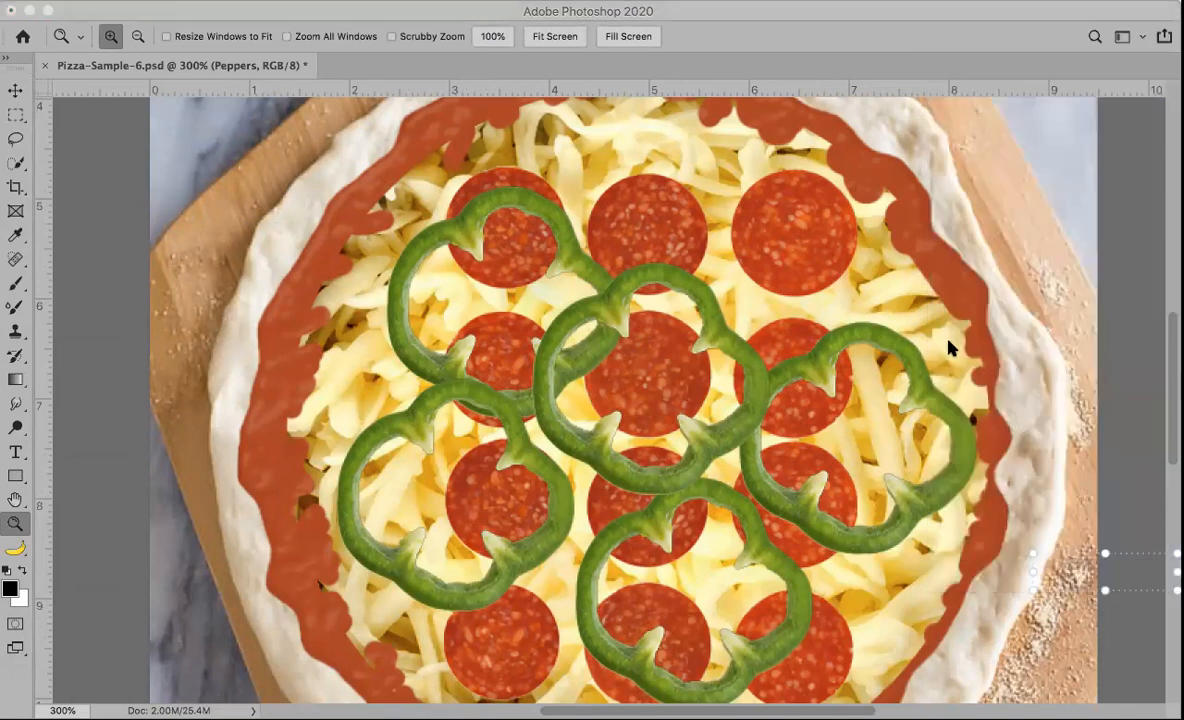
pyautogui.click(945, 344)
pyautogui.click(1026, 570)
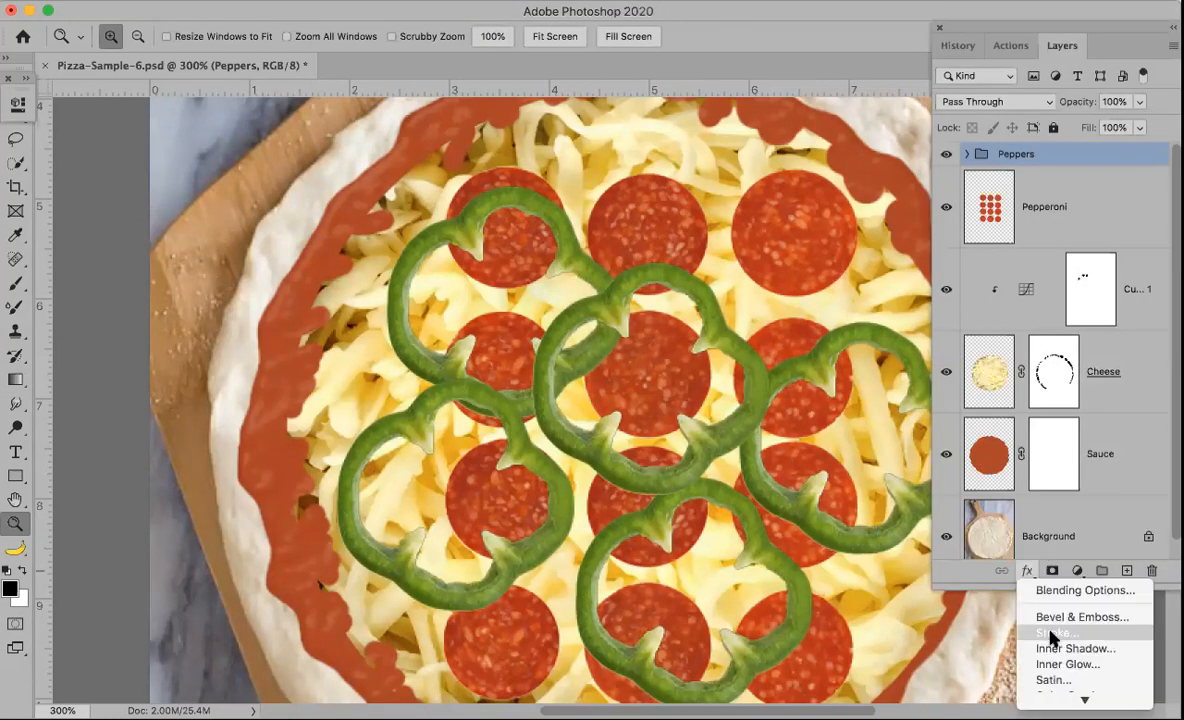
pyautogui.click(1075, 698)
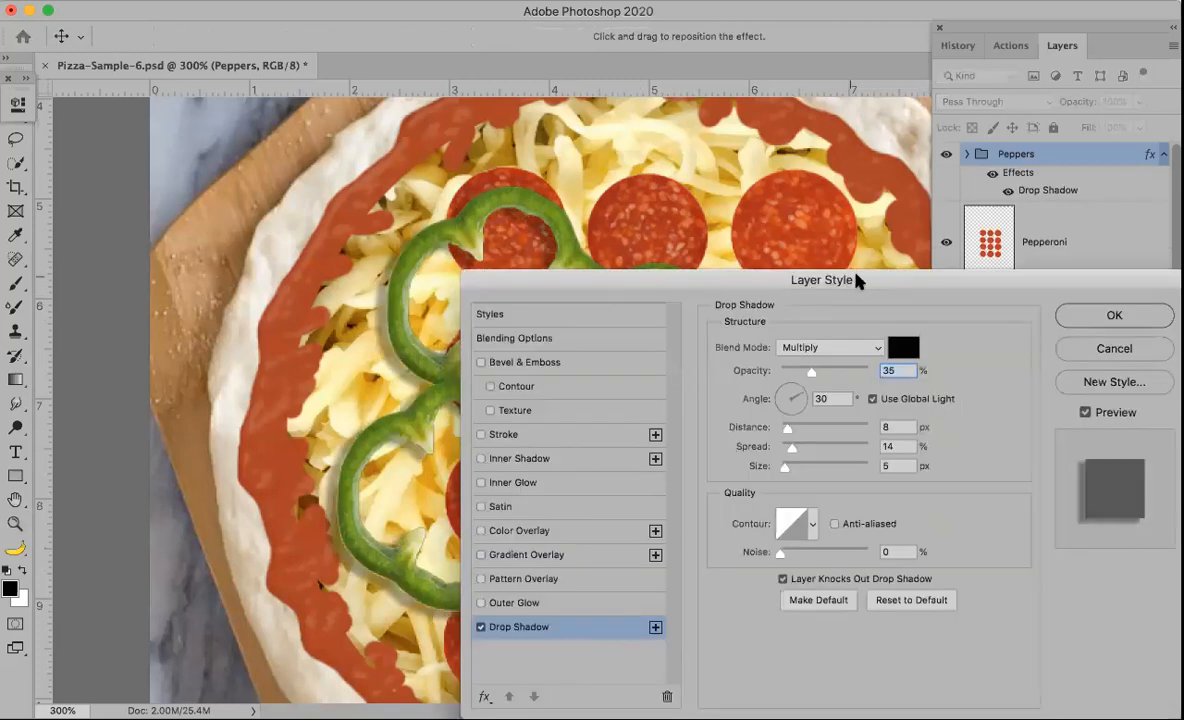
pyautogui.moveTo(857, 281); pyautogui.dragTo(1055, 251)
pyautogui.moveTo(1002, 368)
pyautogui.mouseDown()
pyautogui.moveTo(980, 399)
pyautogui.moveTo(1003, 378)
pyautogui.mouseUp()
pyautogui.moveTo(1083, 251); pyautogui.dragTo(868, 305)
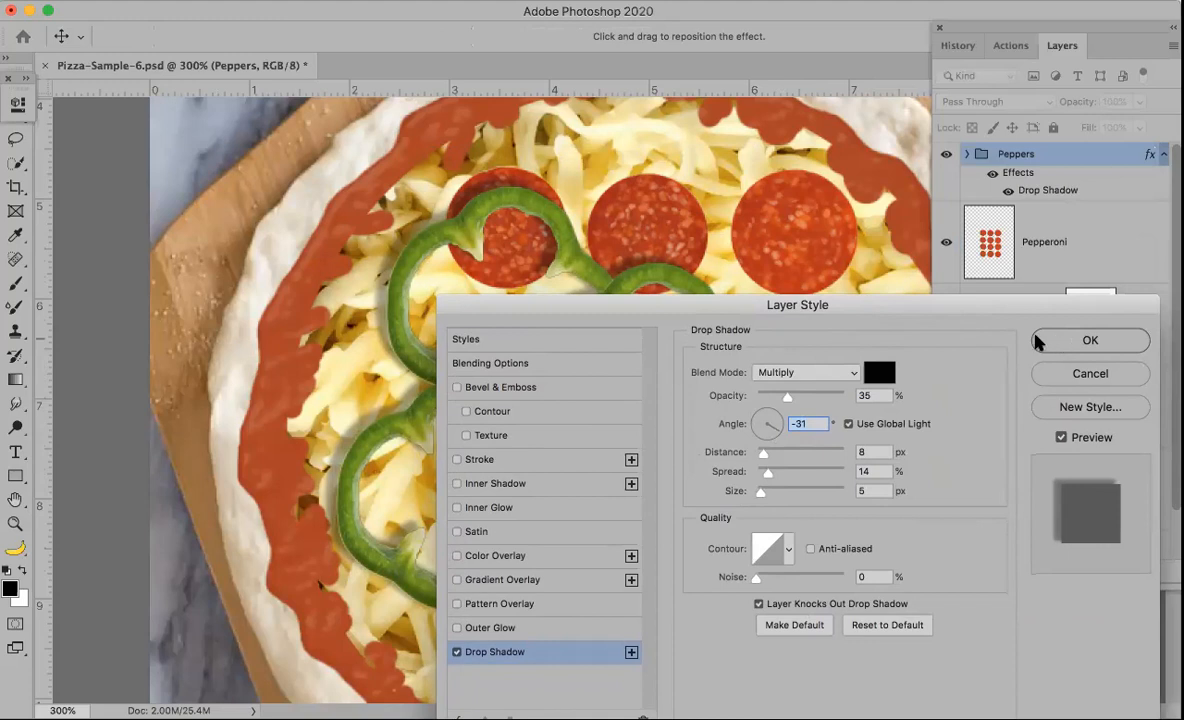
pyautogui.moveTo(786, 401); pyautogui.dragTo(780, 402)
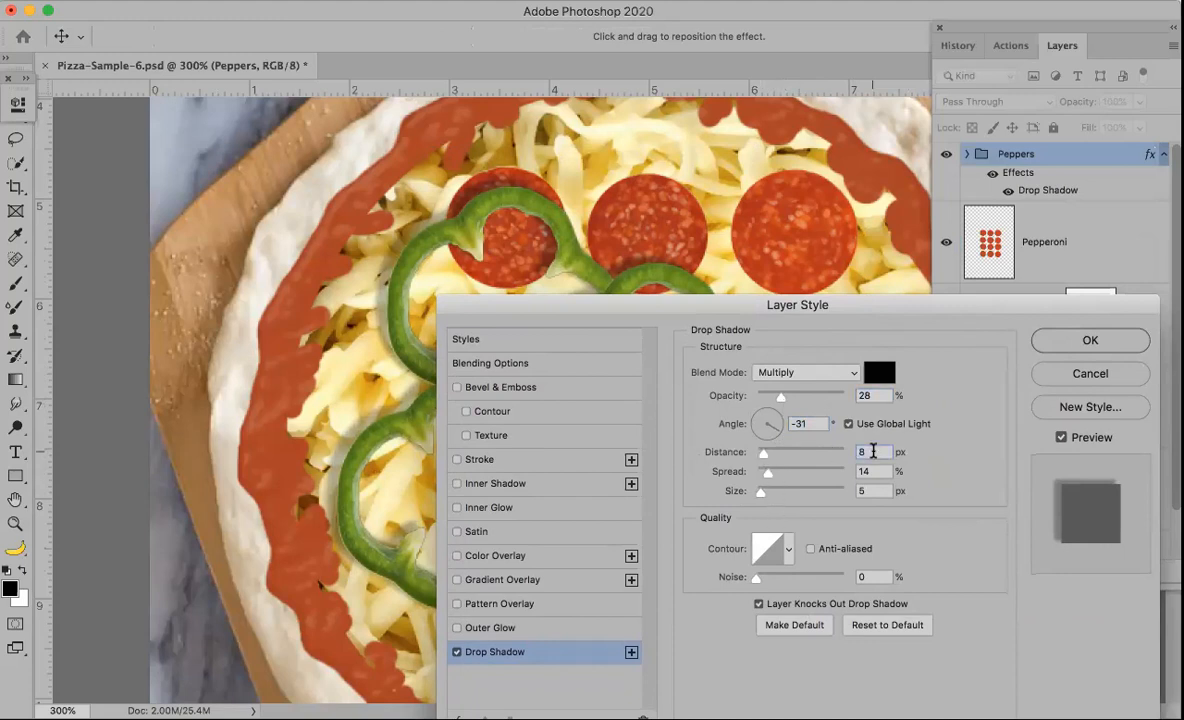
pyautogui.press('Down')
pyautogui.press('Down')
pyautogui.press('Down')
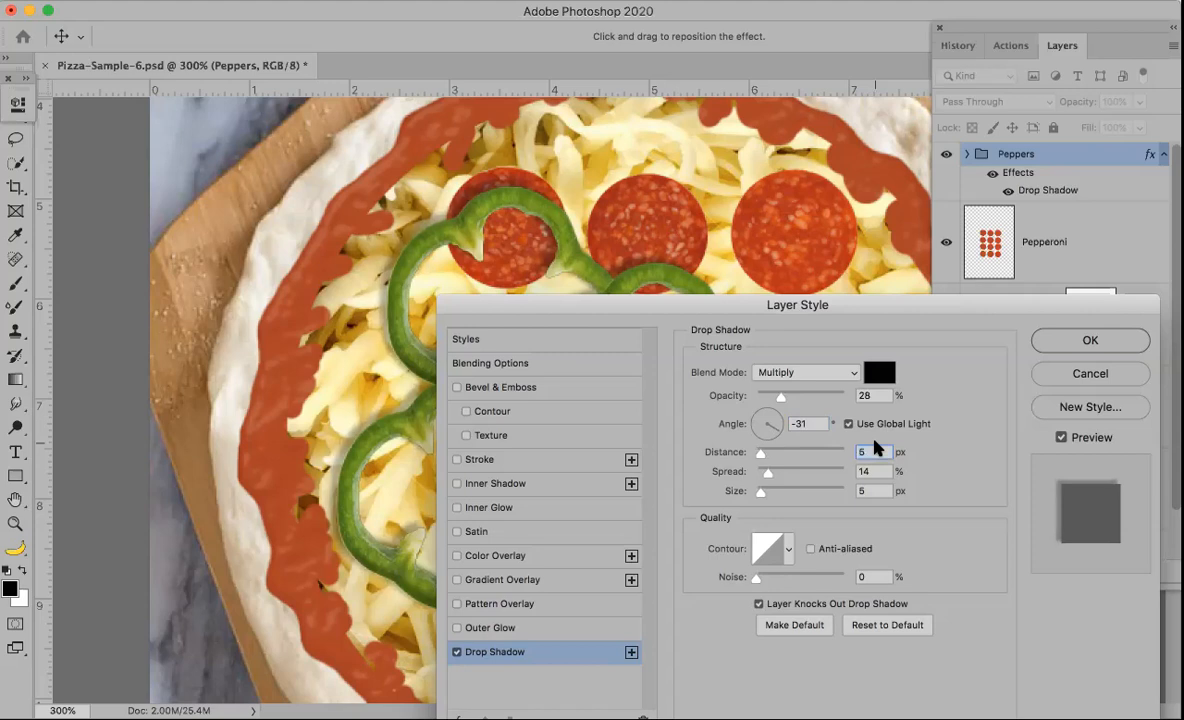
pyautogui.click(1080, 340)
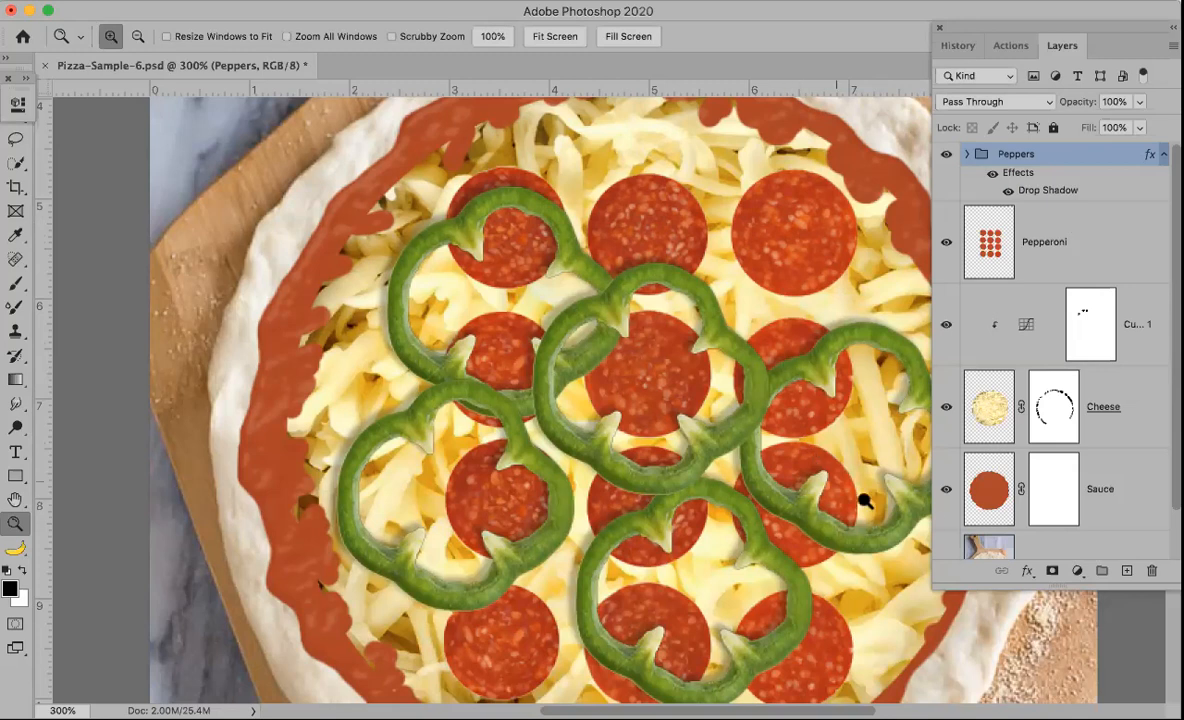
# Step: Try adding a Drop Shadow to the Pepperoni layer and undo it
pyautogui.click(1066, 249)
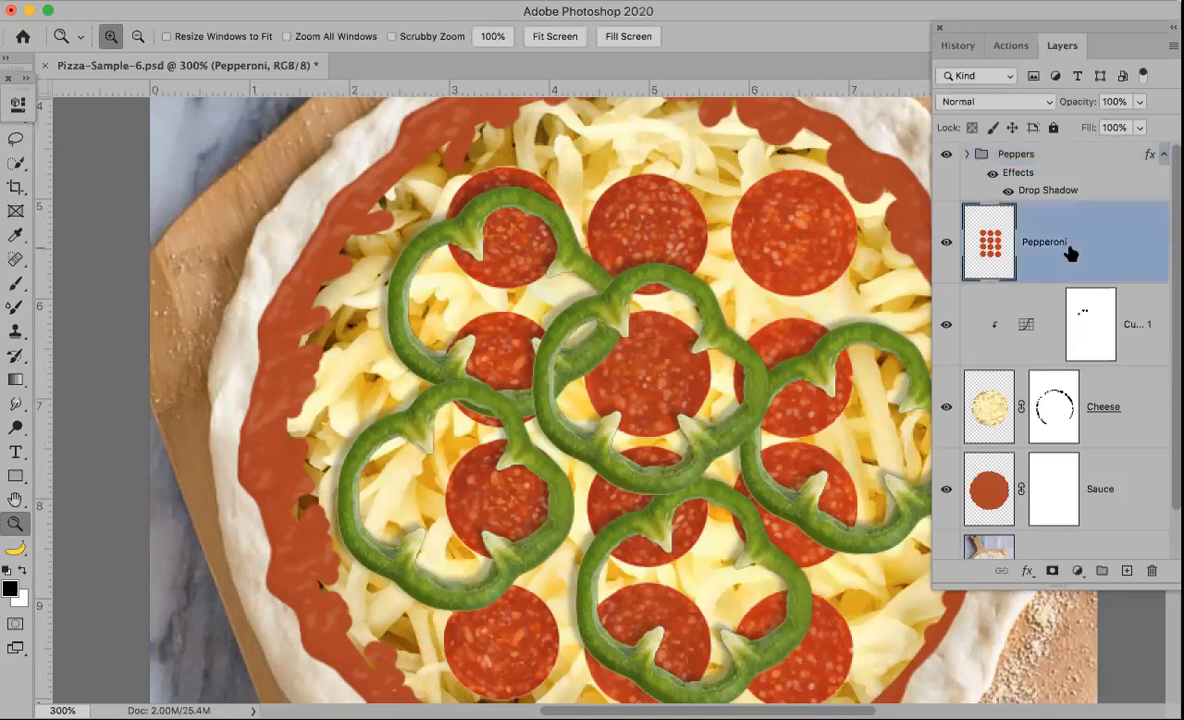
pyautogui.click(1026, 569)
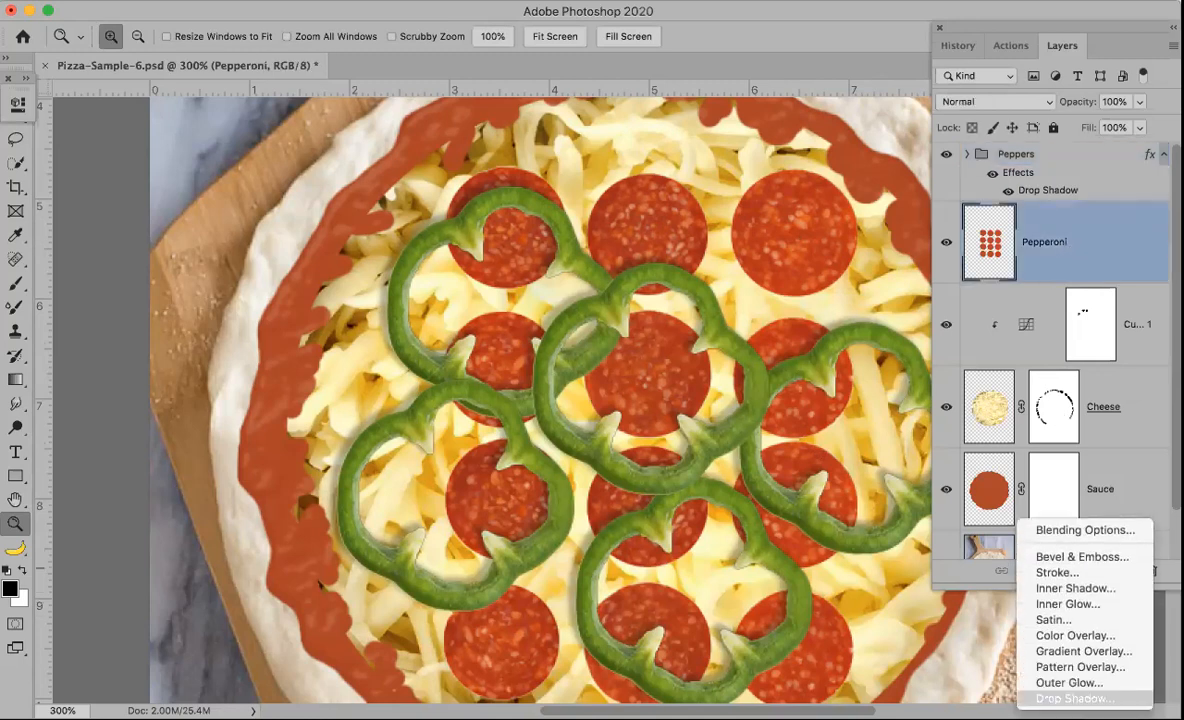
pyautogui.click(1072, 698)
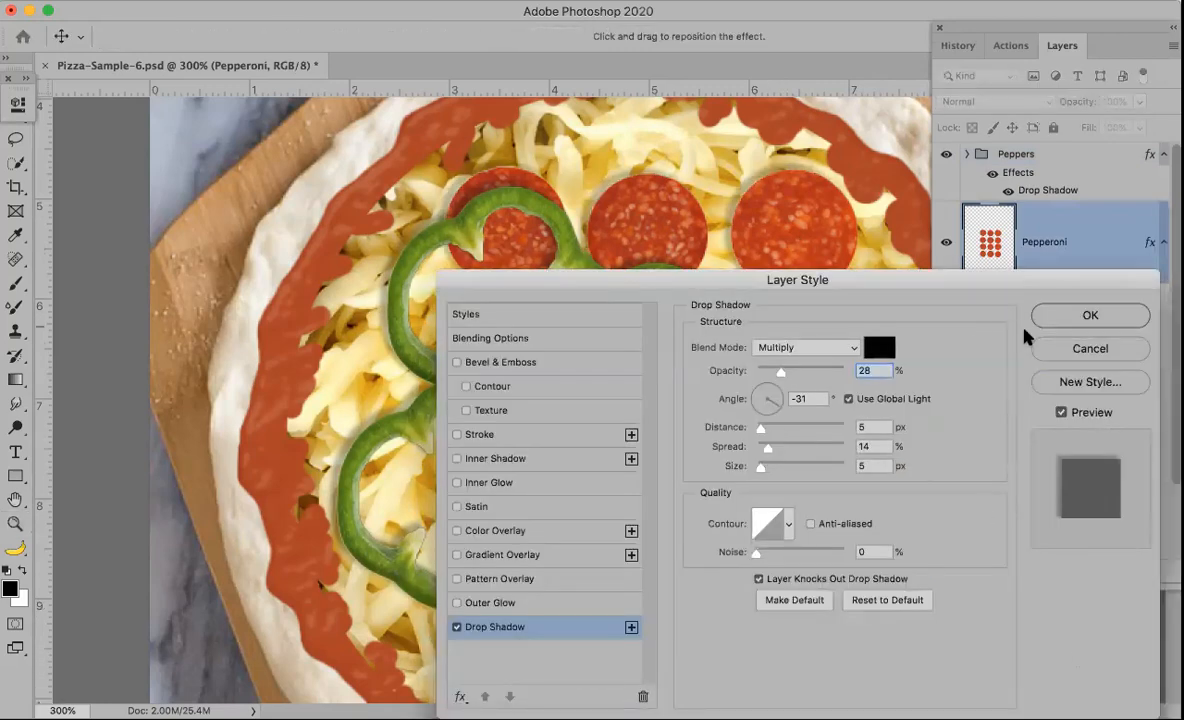
pyautogui.press('Return')
pyautogui.press('z')
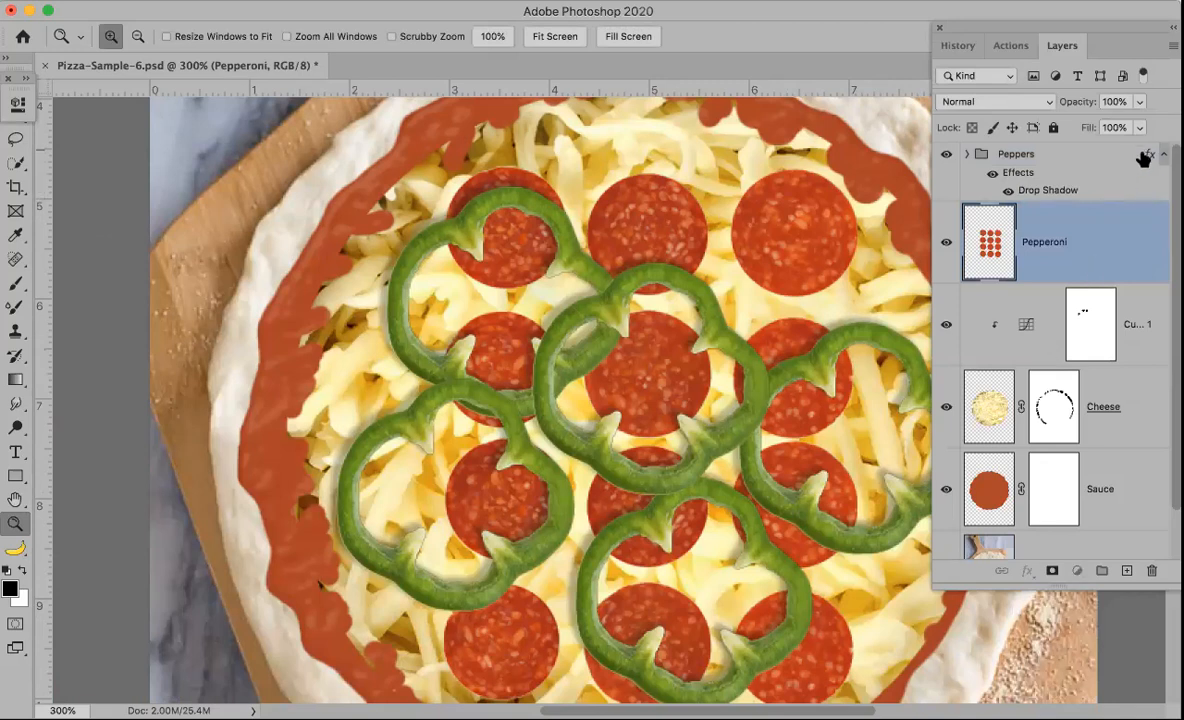
# Step: Copy the Peppers group's effects onto the Pepperoni layer, then undo the copy
pyautogui.click(1145, 158)
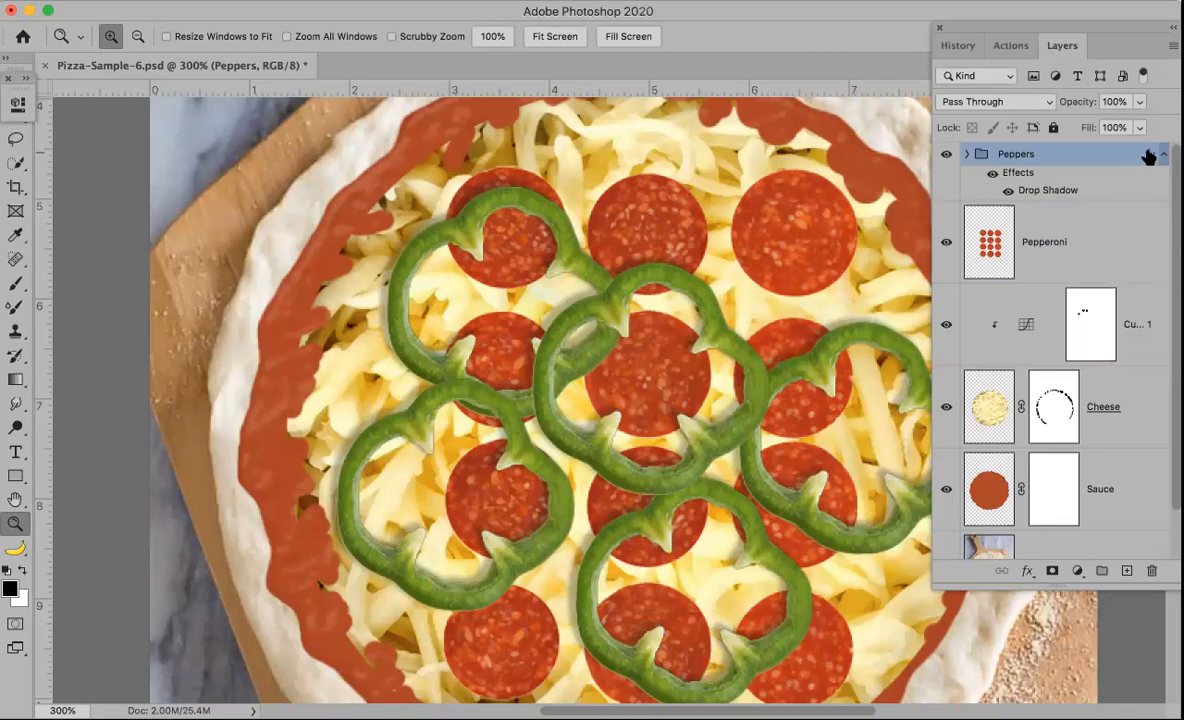
pyautogui.press('alt')
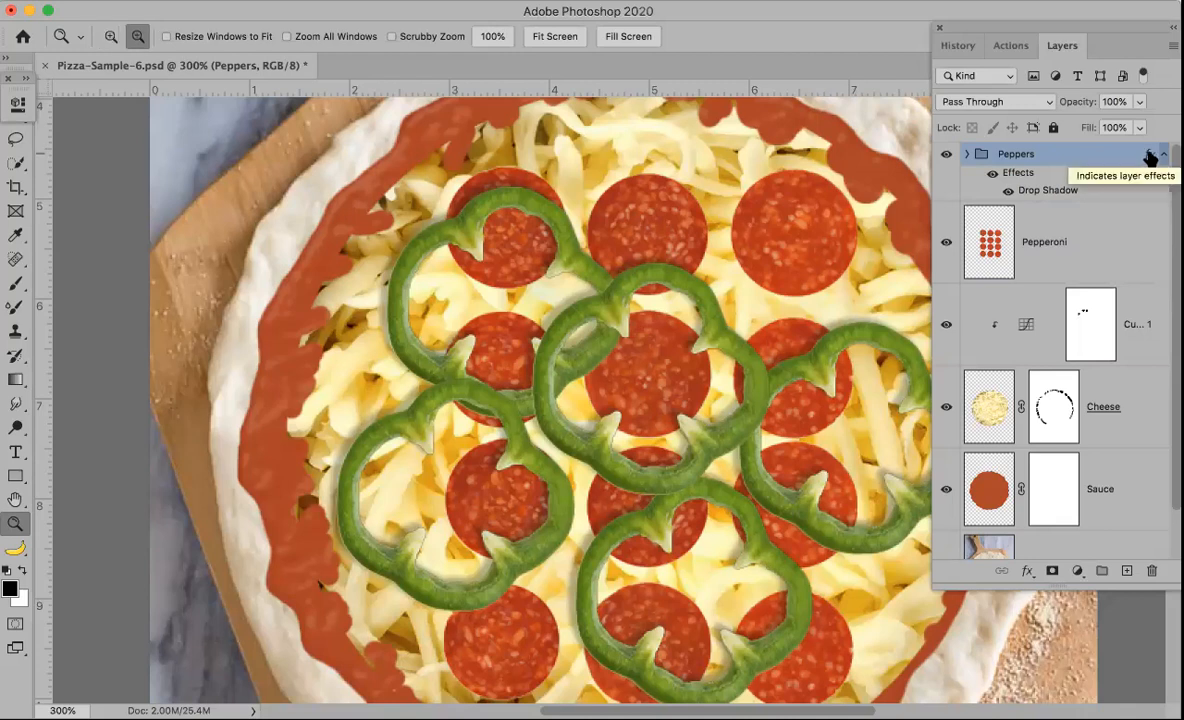
pyautogui.moveTo(1148, 157); pyautogui.dragTo(1126, 265)
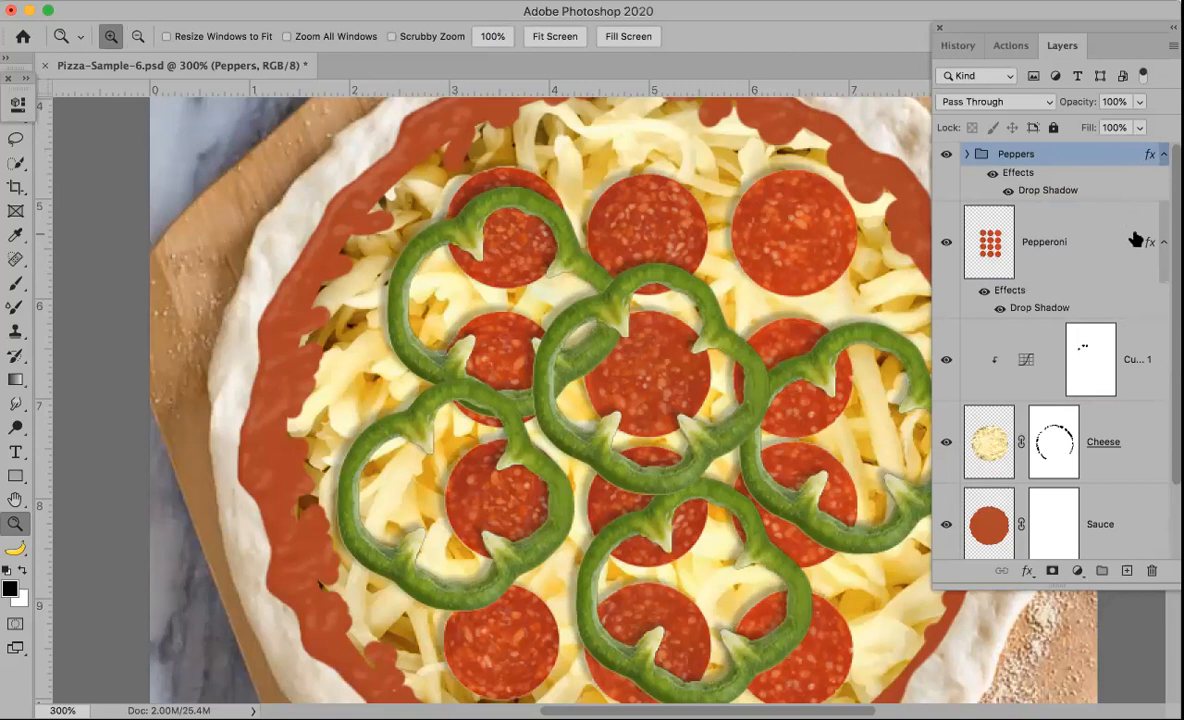
pyautogui.press('super+z')
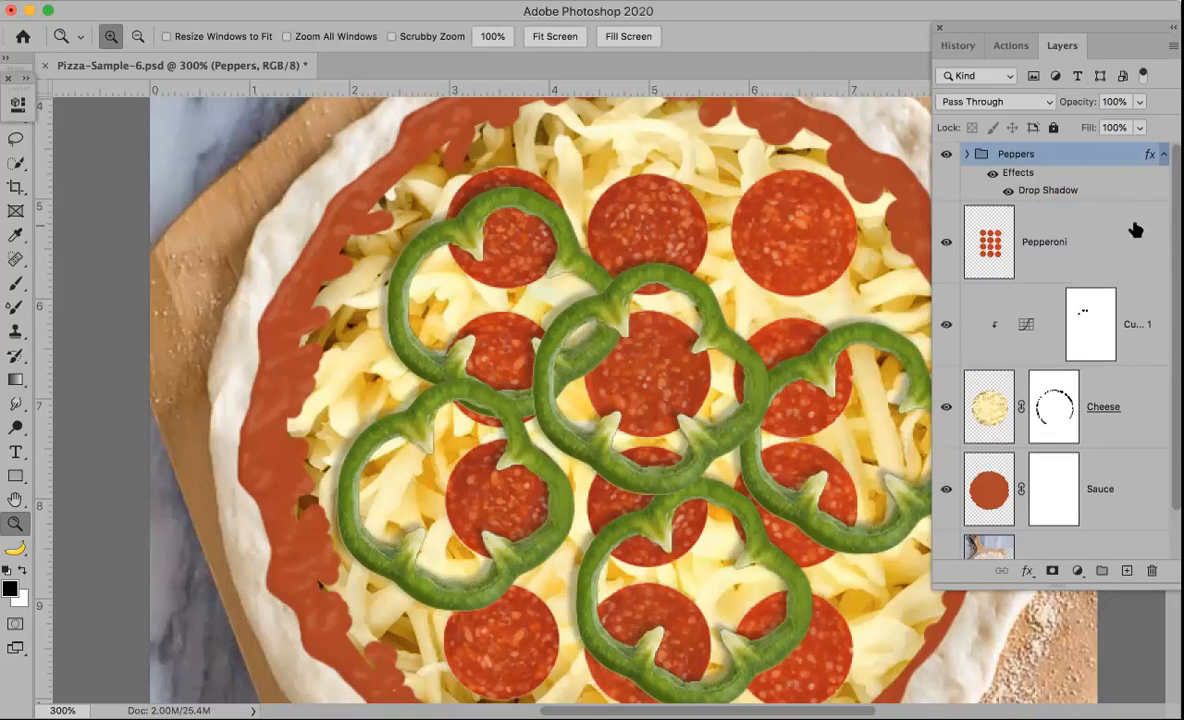
# Step: Inspect the Layers panel menu and the Peppers group's blending options without changing anything
pyautogui.click(1172, 47)
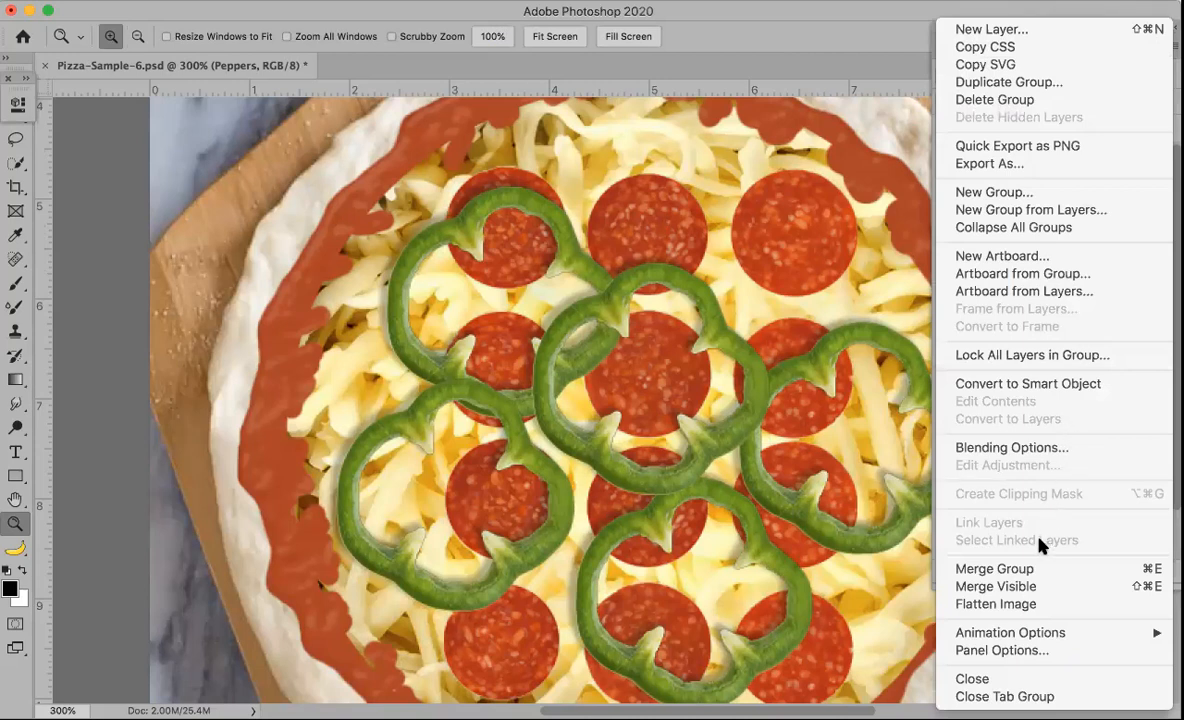
pyautogui.click(898, 22)
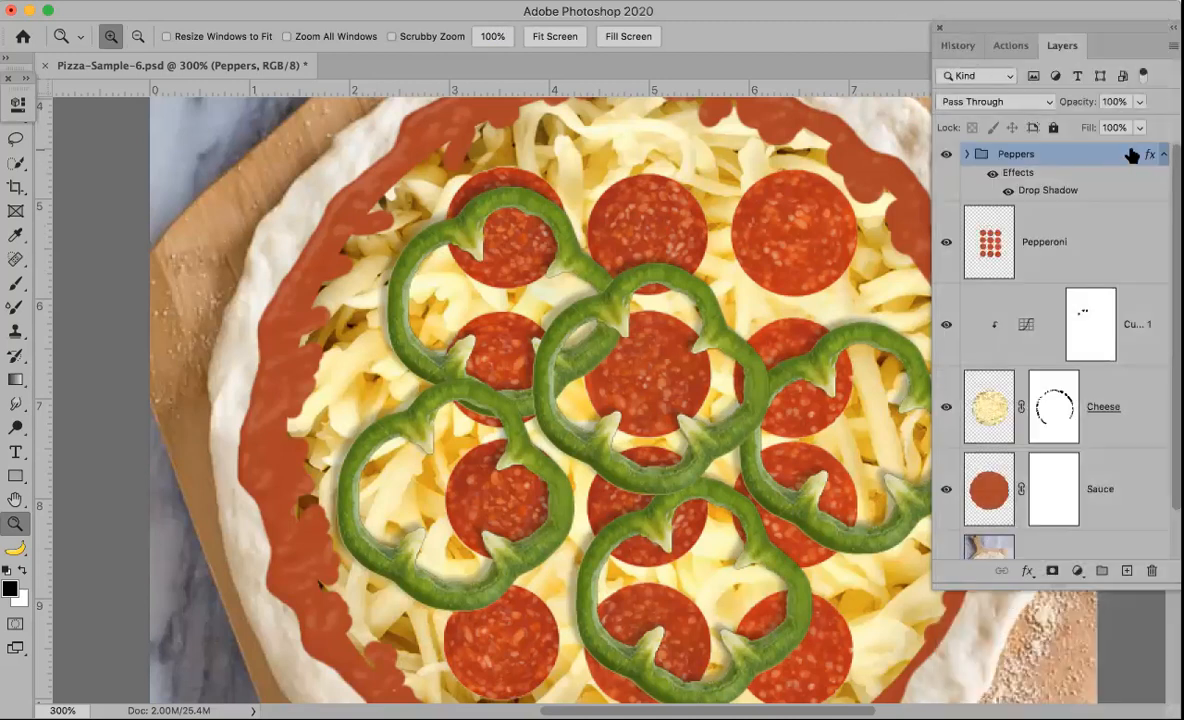
pyautogui.doubleClick(1022, 177)
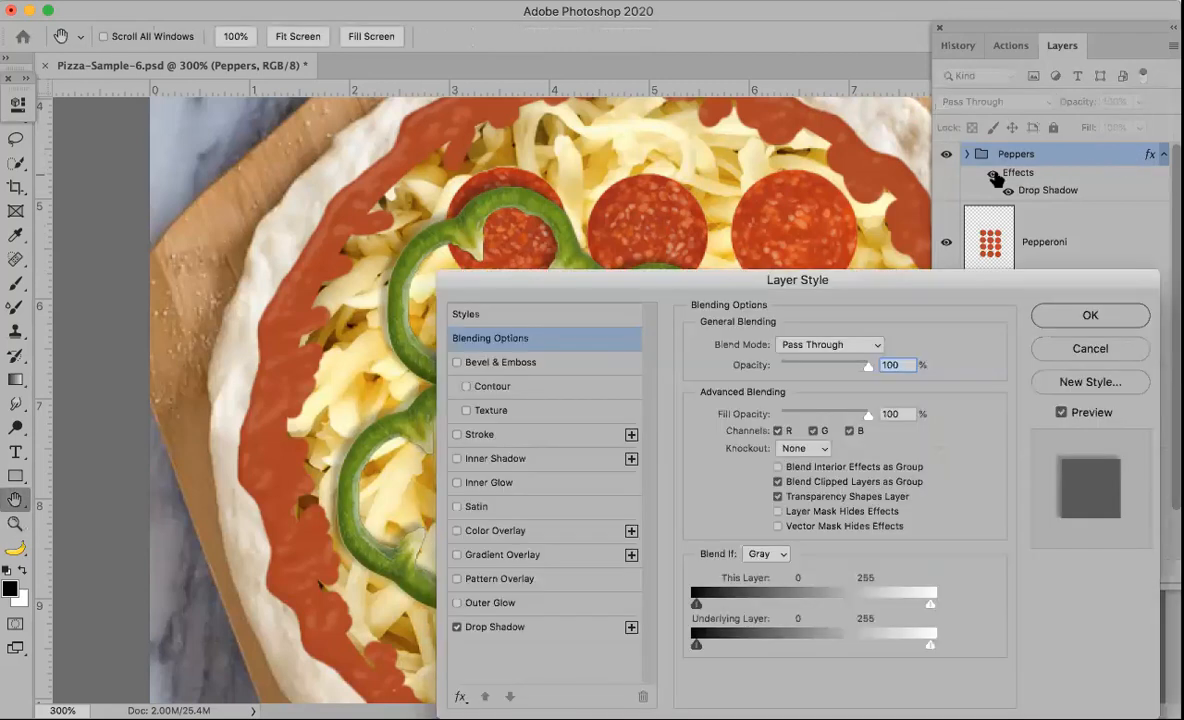
pyautogui.click(1063, 314)
pyautogui.click(1170, 46)
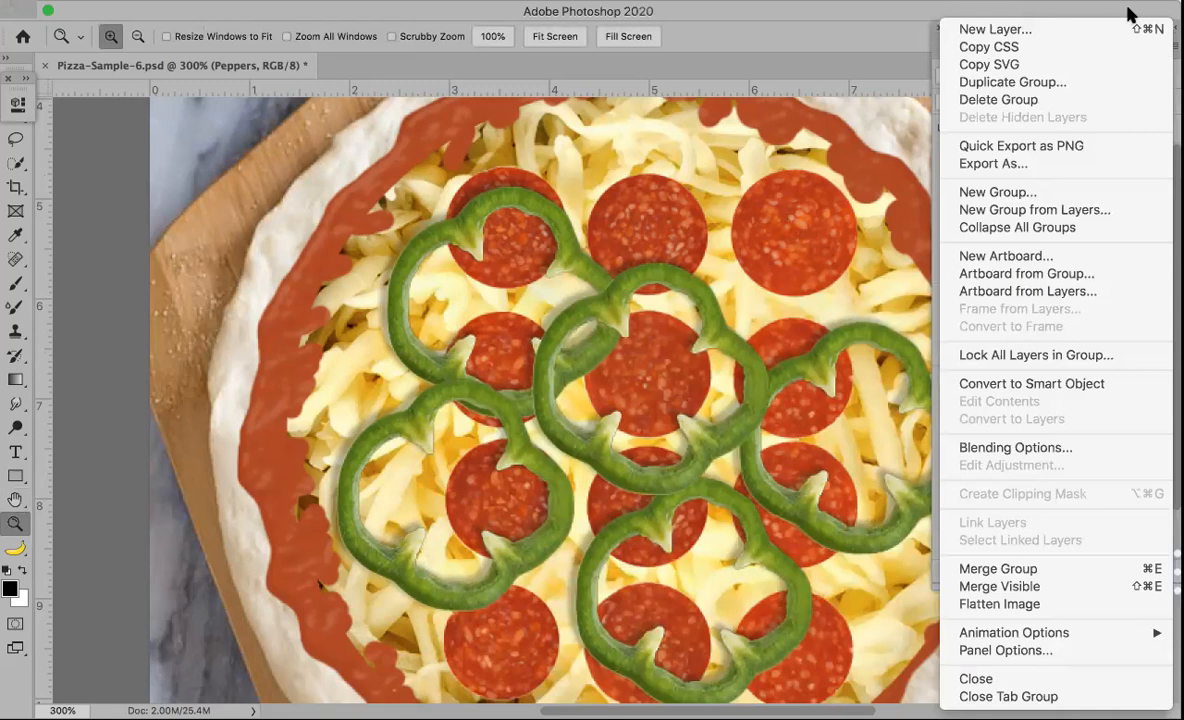
pyautogui.click(1127, 14)
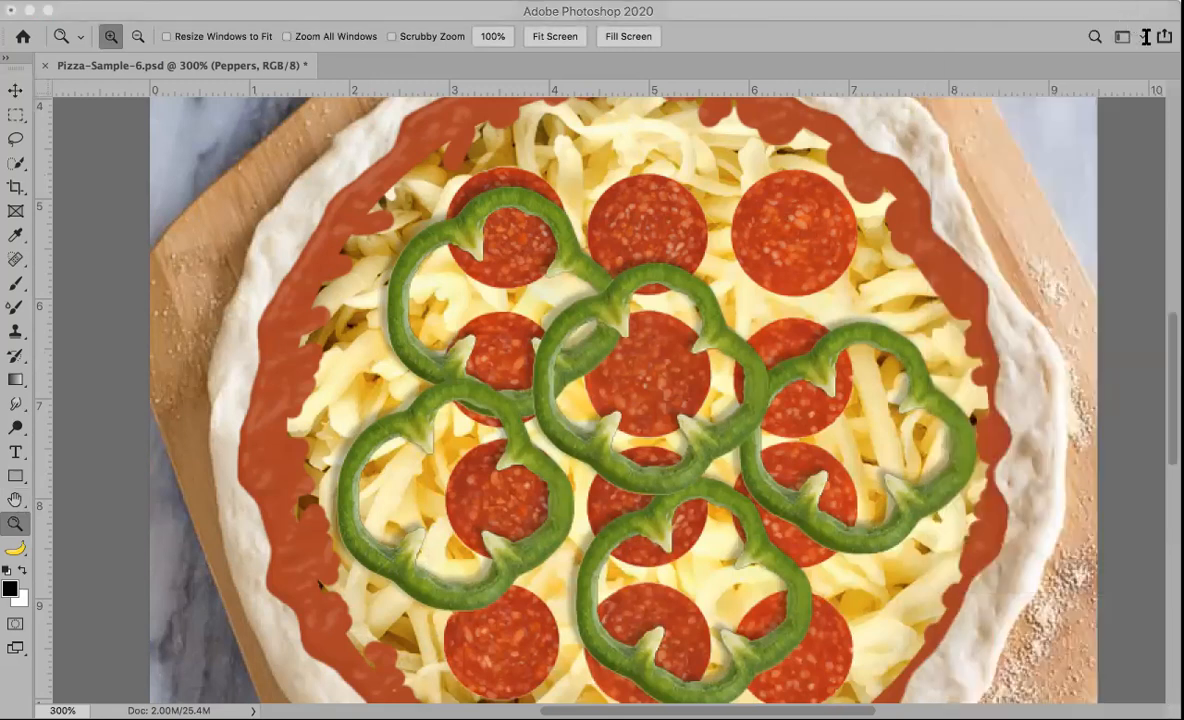
pyautogui.press('F7')
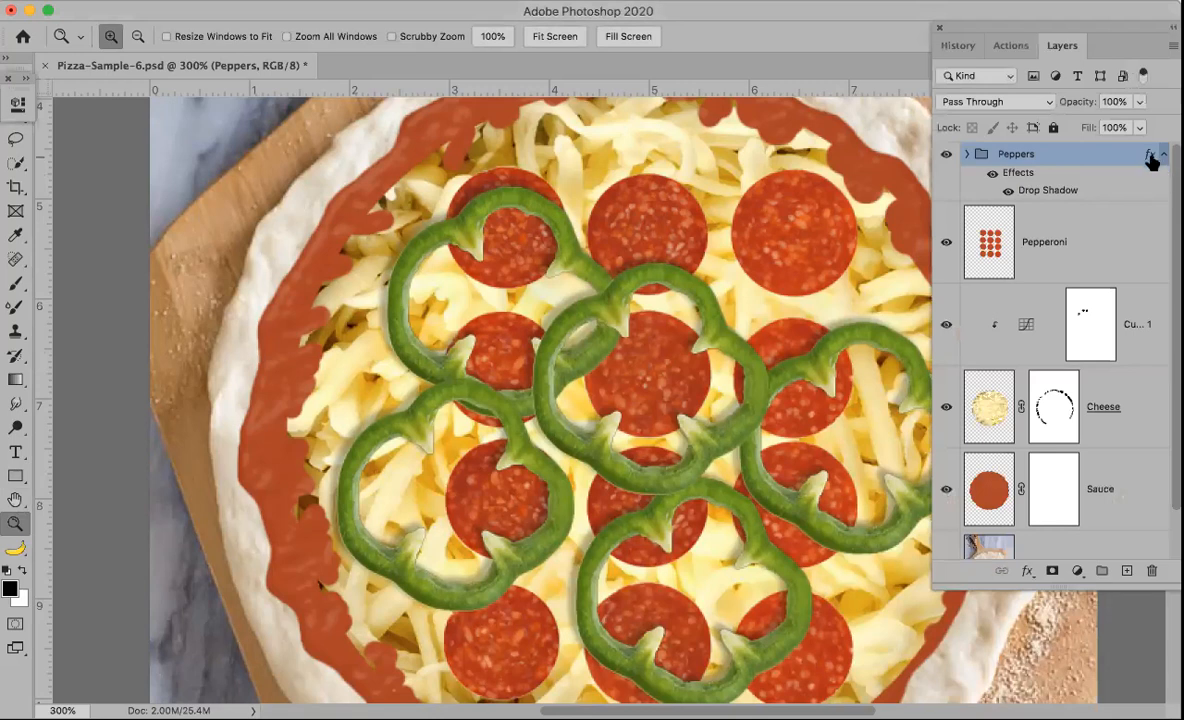
# Step: Copy the Peppers group's drop shadow effect onto the Pepperoni layer
pyautogui.press('alt')
pyautogui.moveTo(1150, 160); pyautogui.dragTo(1131, 258)
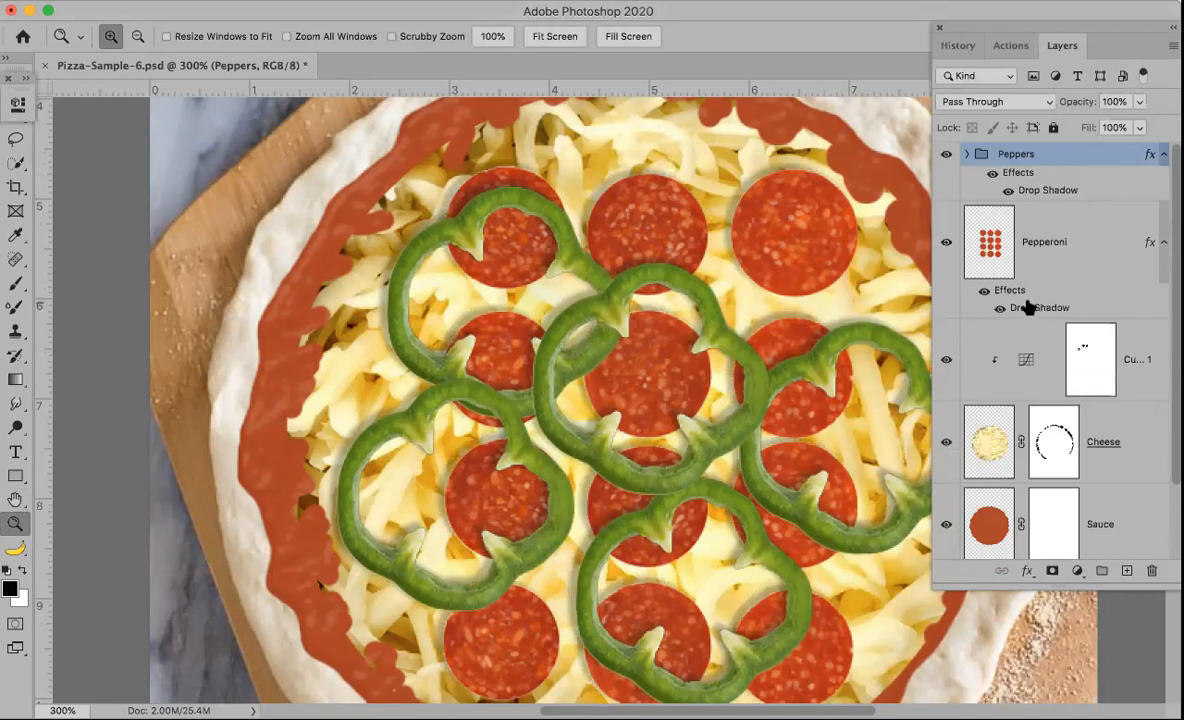
pyautogui.click(1028, 309)
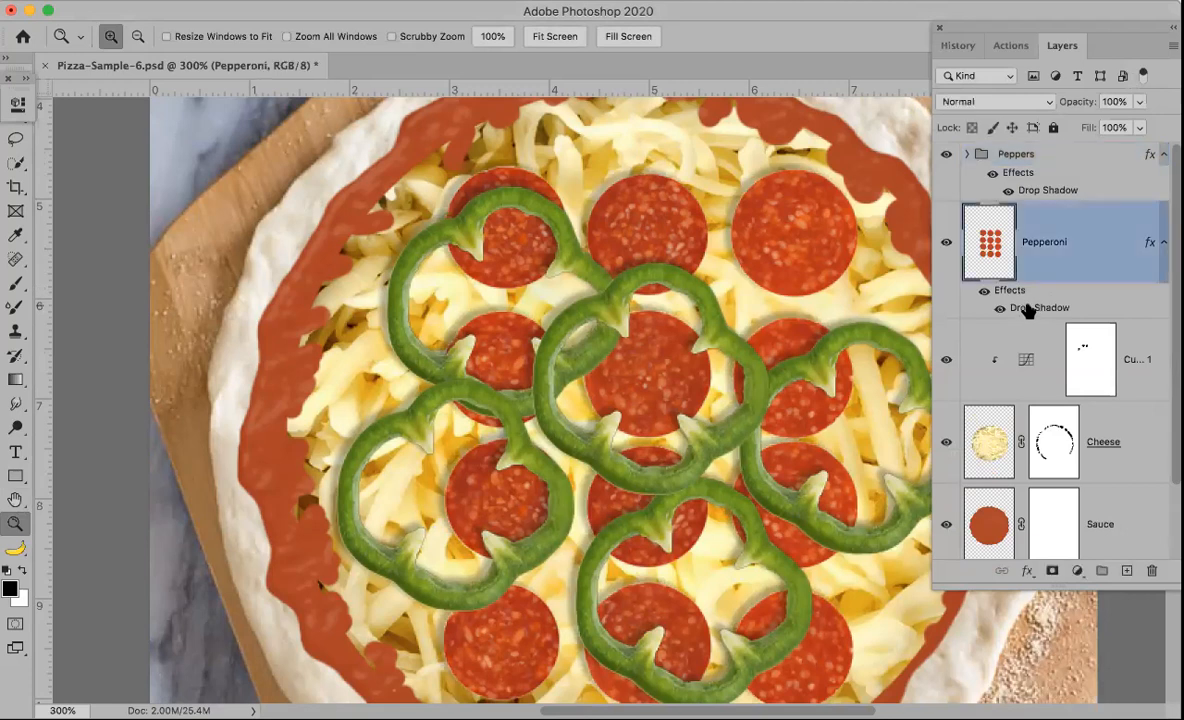
pyautogui.doubleClick(1028, 309)
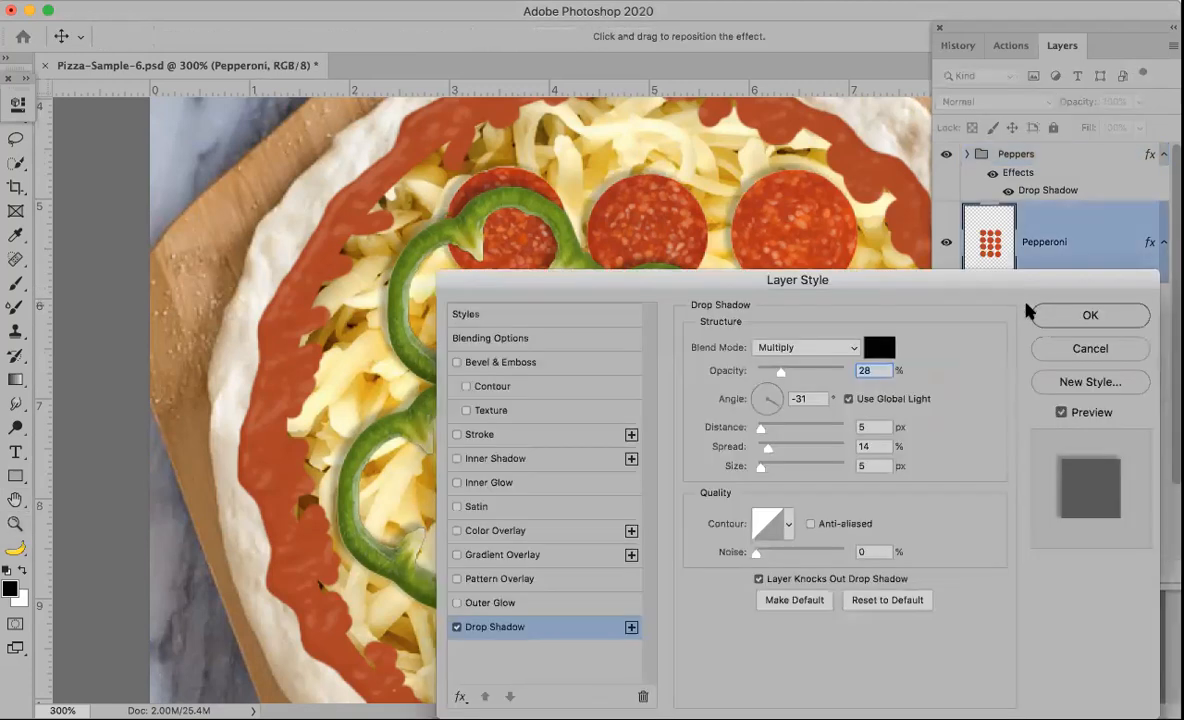
pyautogui.click(1064, 348)
pyautogui.press('z')
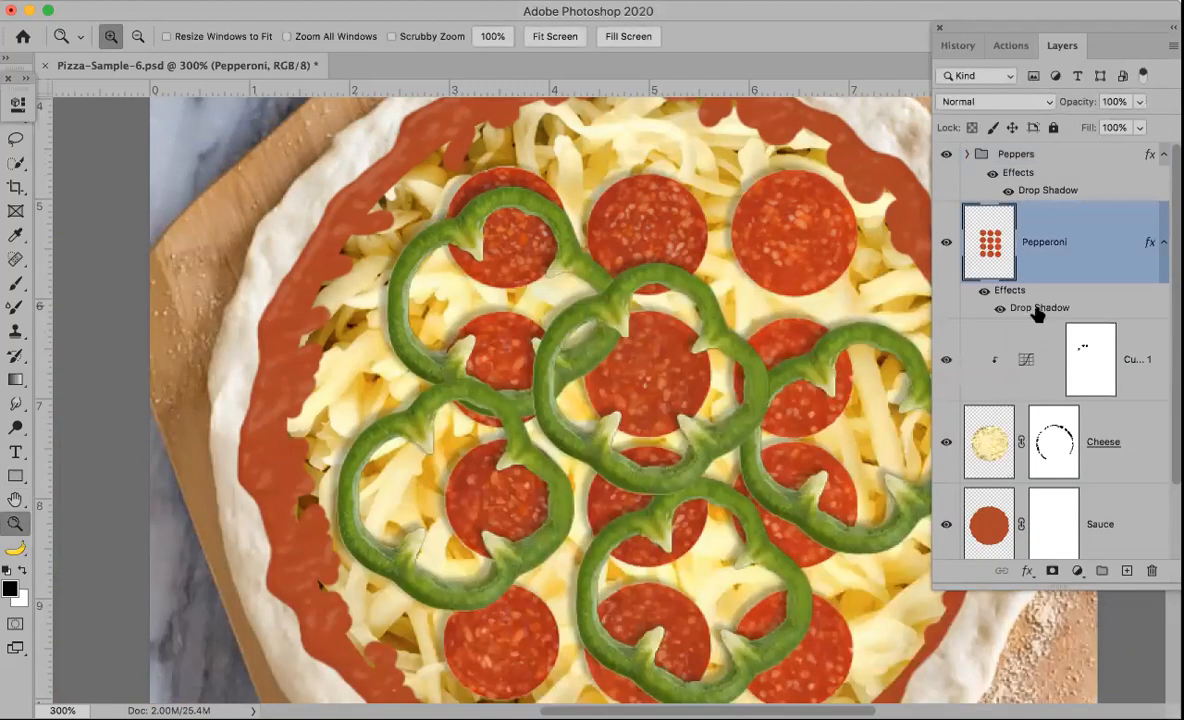
# Step: Edit the Pepperoni drop shadow, setting distance to 1 px and opacity to 31% while keeping global light
pyautogui.doubleClick(1036, 312)
pyautogui.moveTo(765, 430); pyautogui.dragTo(761, 430)
pyautogui.press('Down')
pyautogui.press('Down')
pyautogui.press('Down')
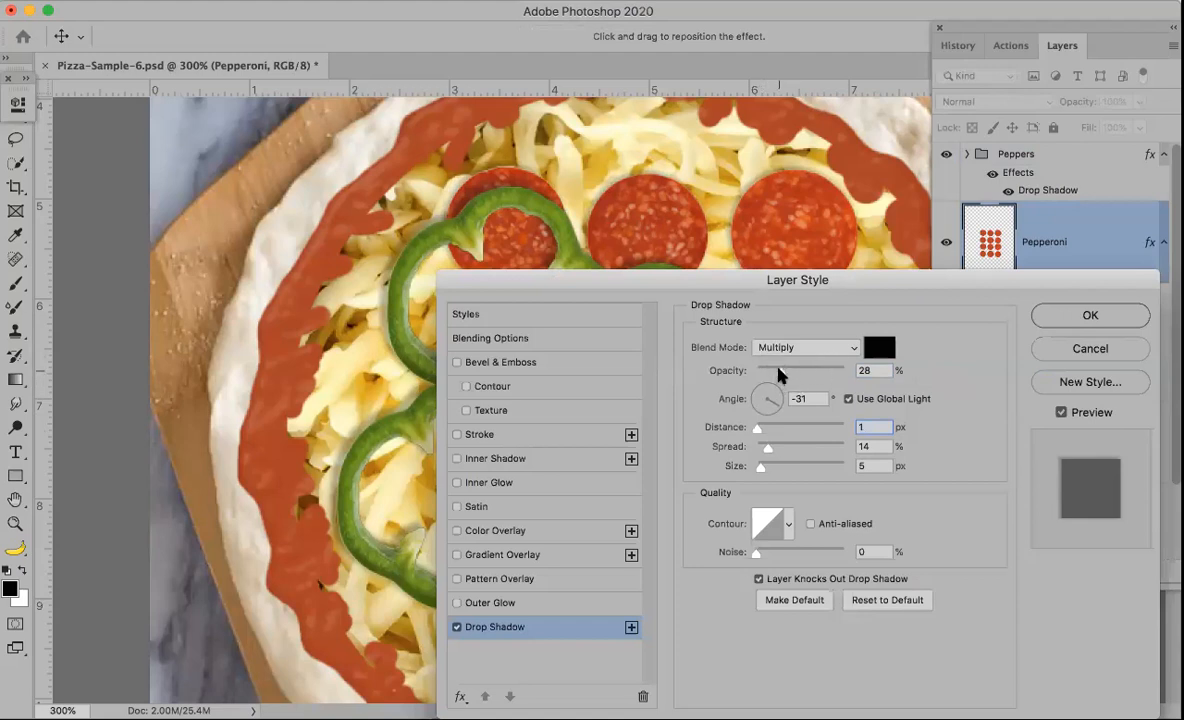
pyautogui.moveTo(779, 368); pyautogui.dragTo(780, 368)
pyautogui.click(848, 399)
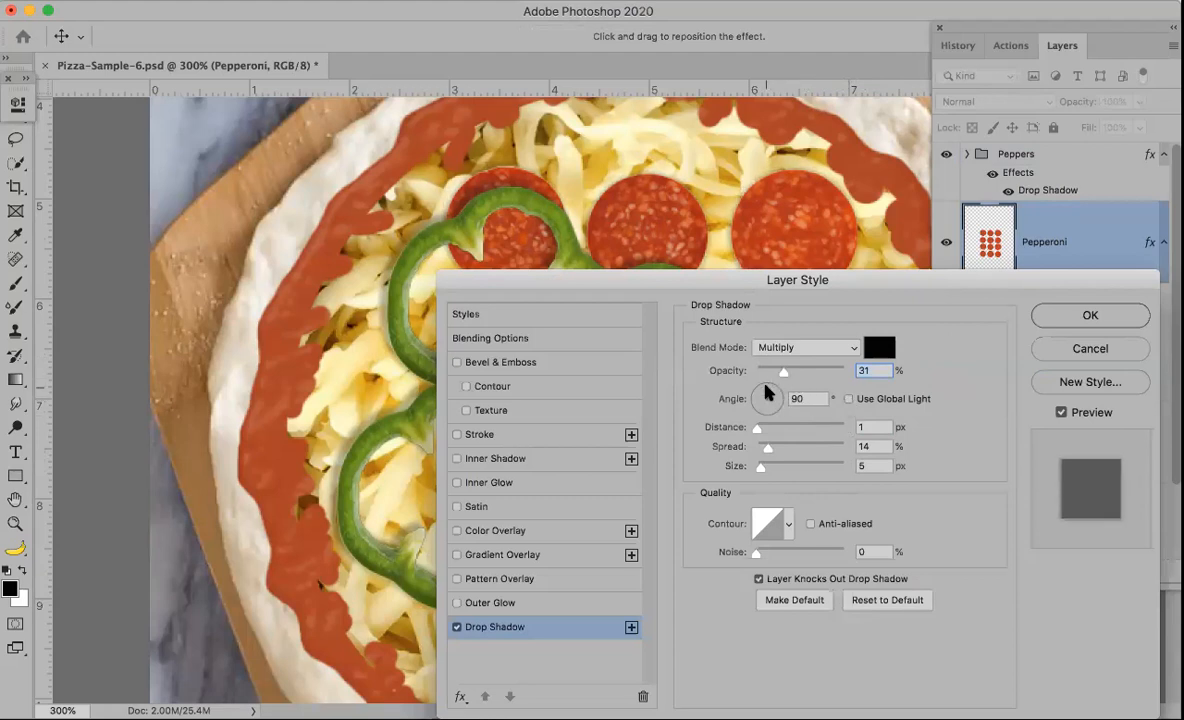
pyautogui.moveTo(766, 372); pyautogui.dragTo(760, 379)
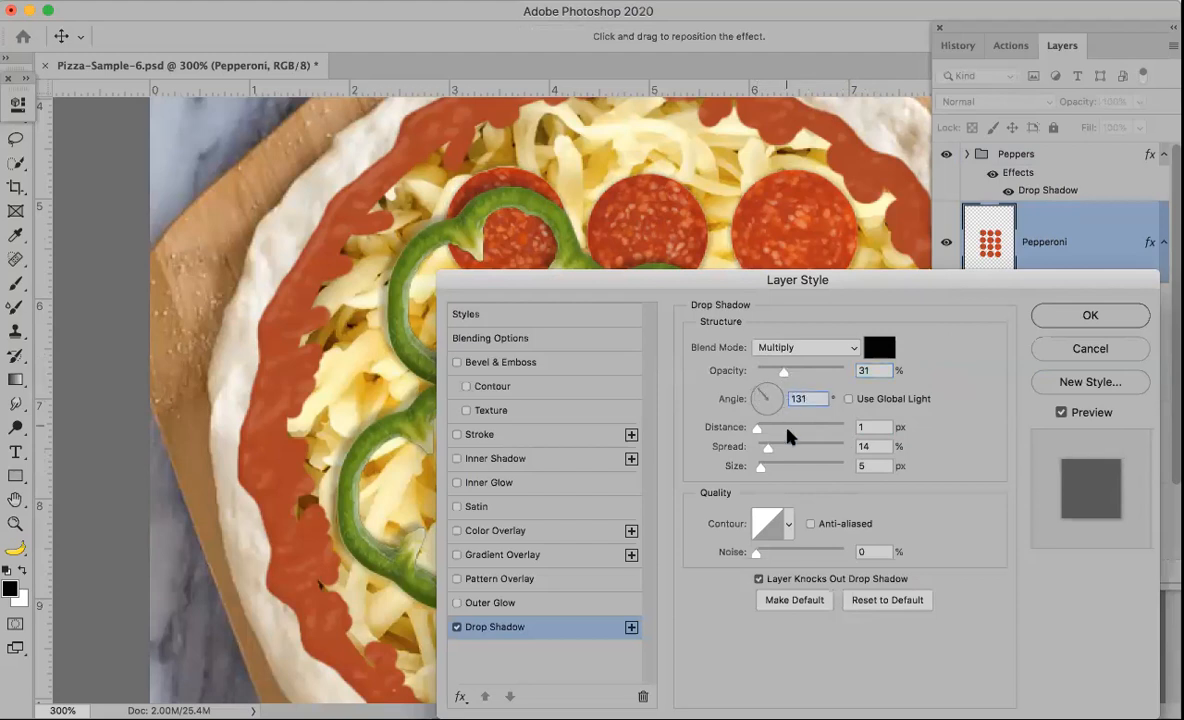
pyautogui.moveTo(757, 427)
pyautogui.mouseDown()
pyautogui.moveTo(803, 423)
pyautogui.moveTo(755, 426)
pyautogui.mouseUp()
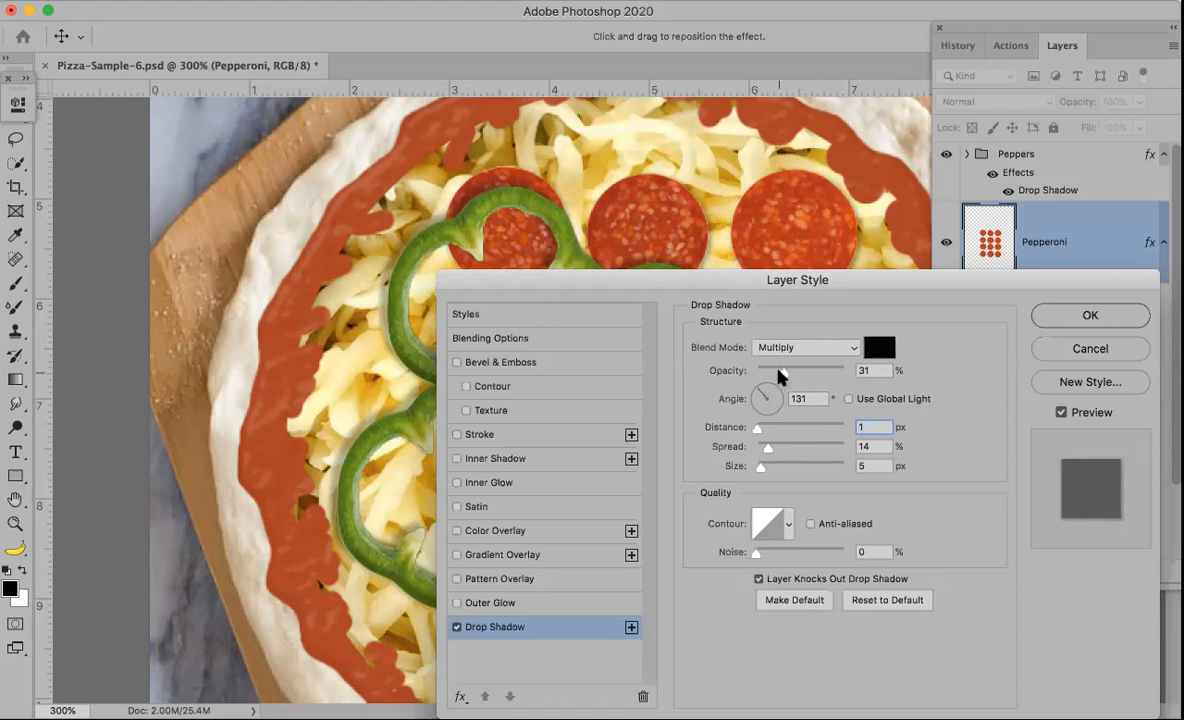
pyautogui.click(848, 399)
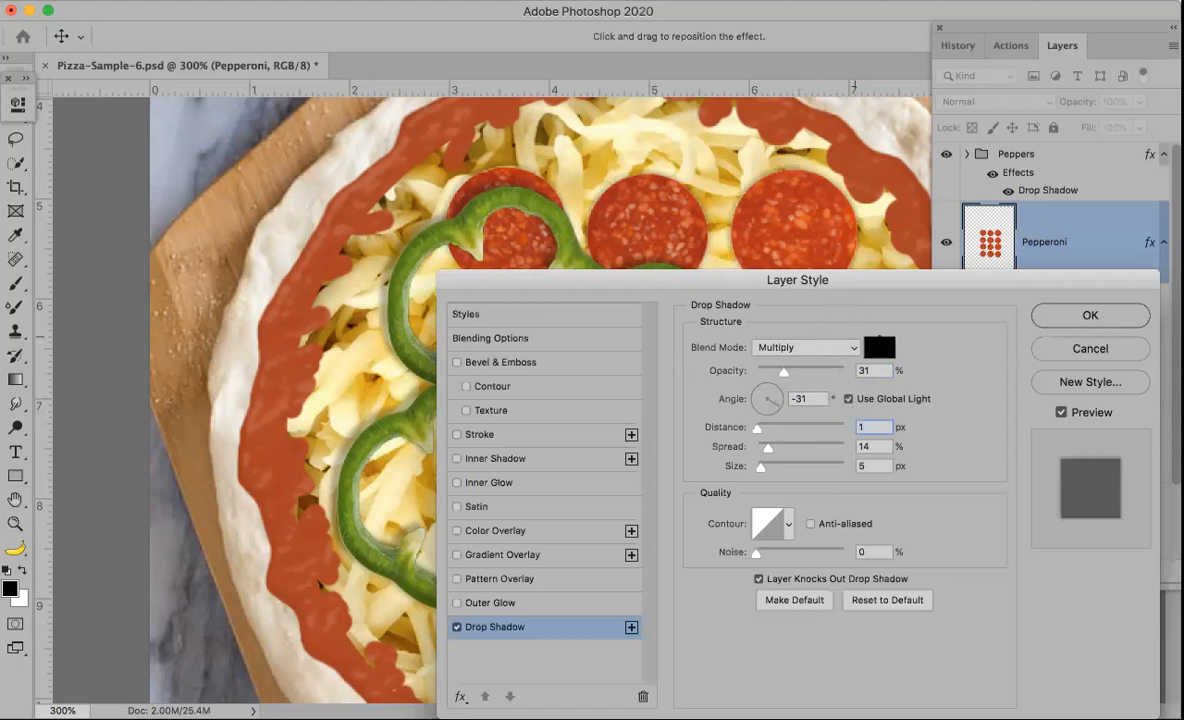
# Step: Set the Pepperoni drop shadow's blend mode to Screen and confirm the layer style
pyautogui.click(852, 347)
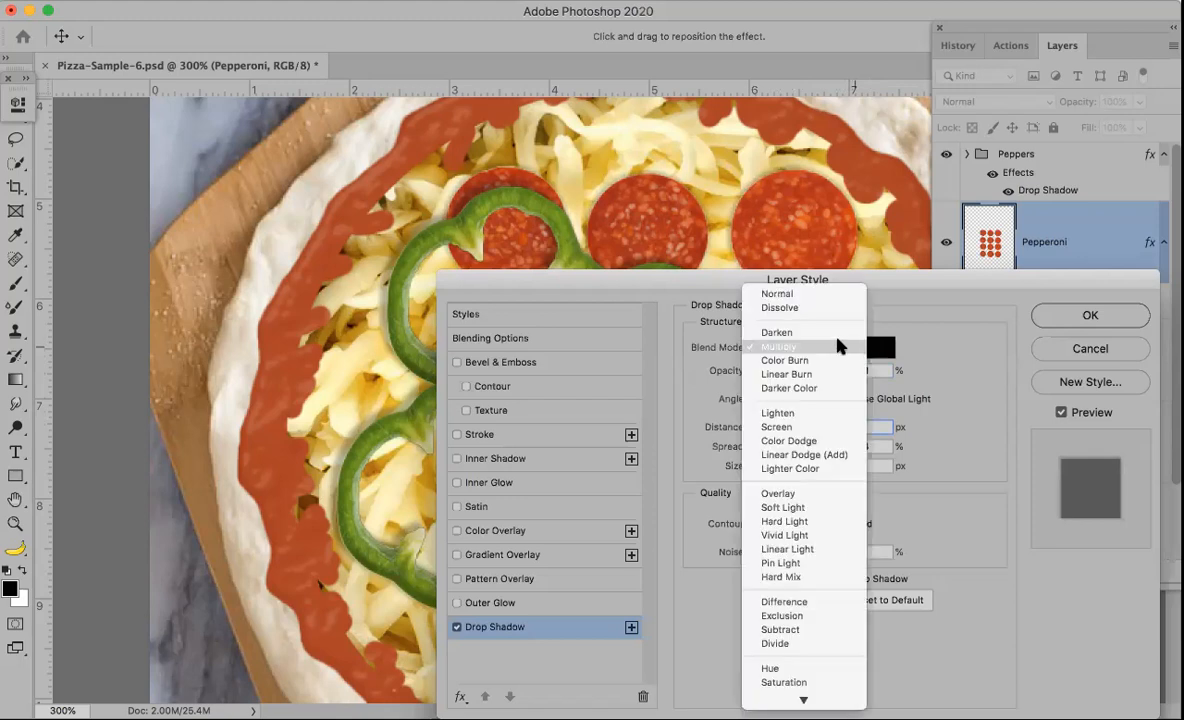
pyautogui.click(839, 334)
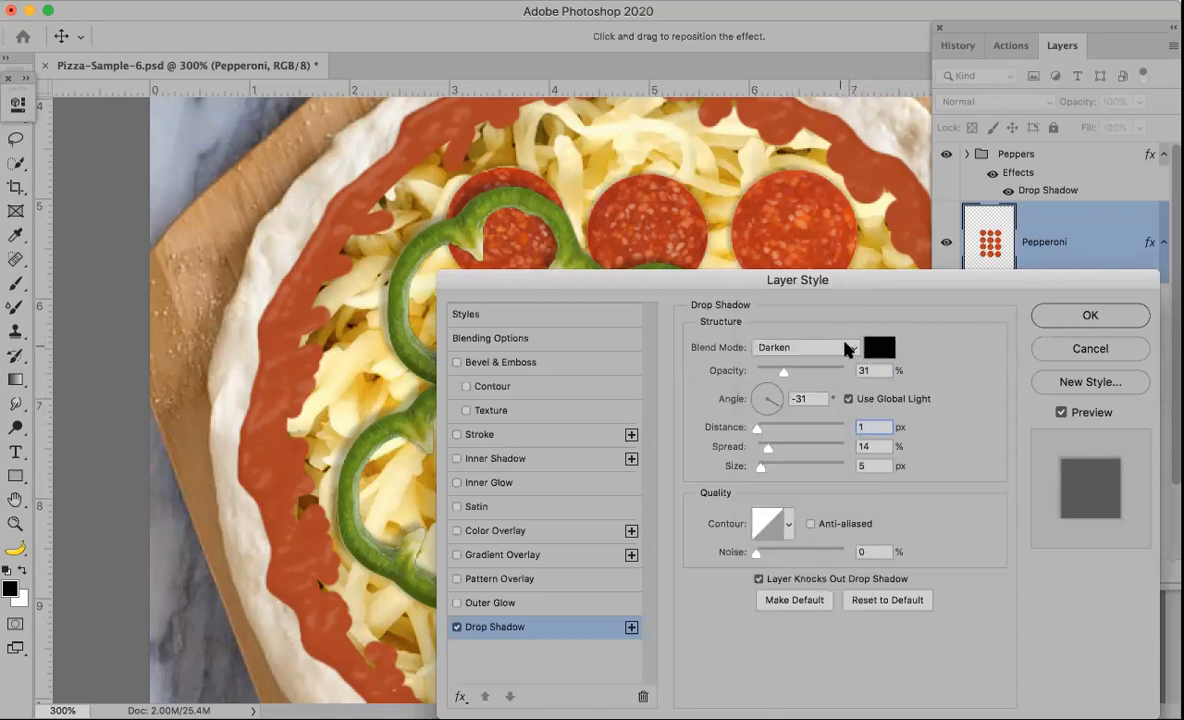
pyautogui.click(849, 347)
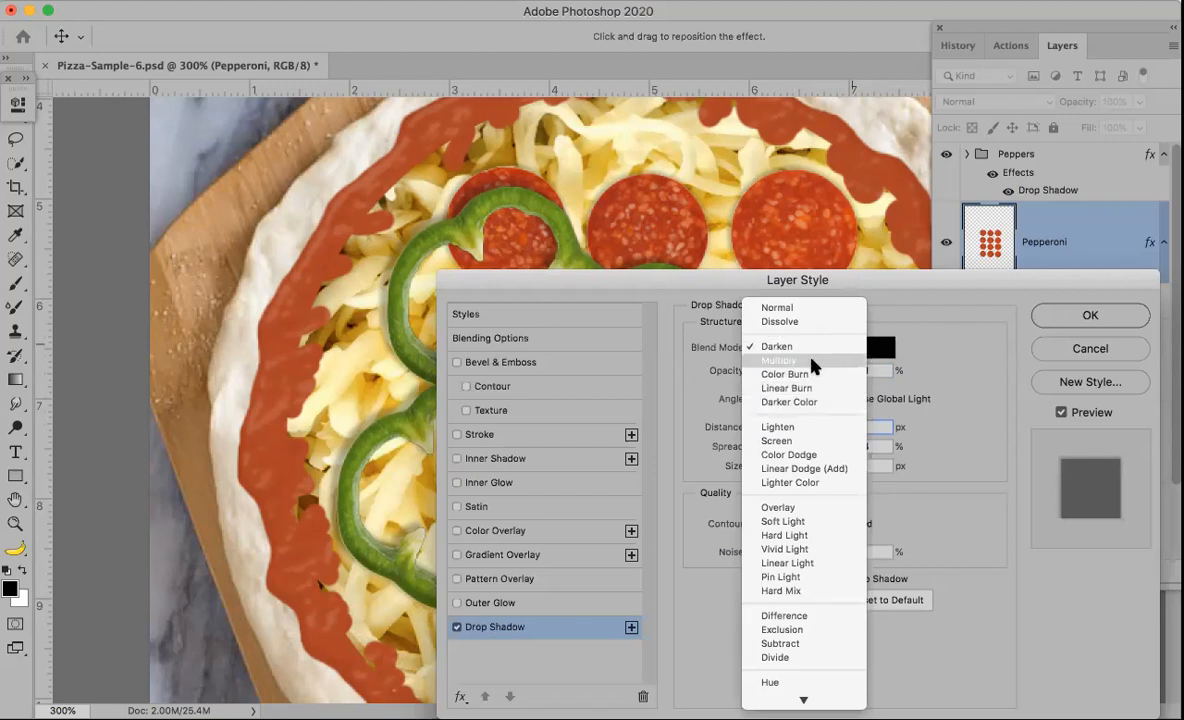
pyautogui.click(805, 441)
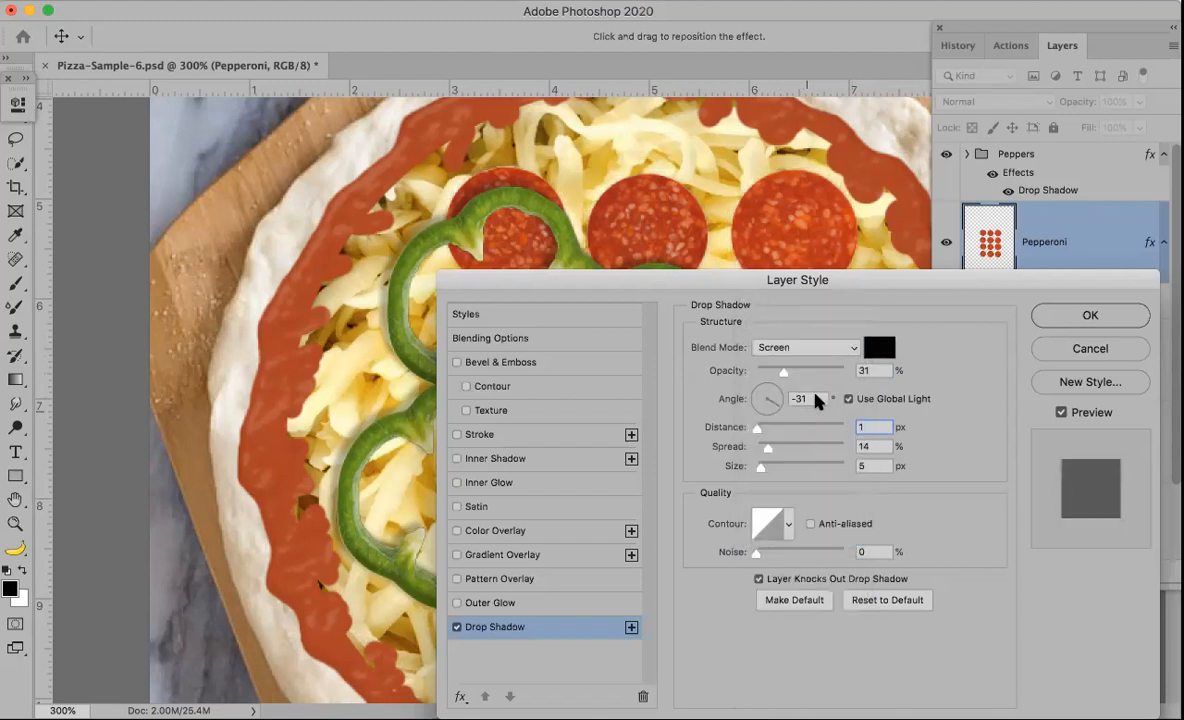
pyautogui.press('Return')
pyautogui.hotkey('shift', 'Tab')
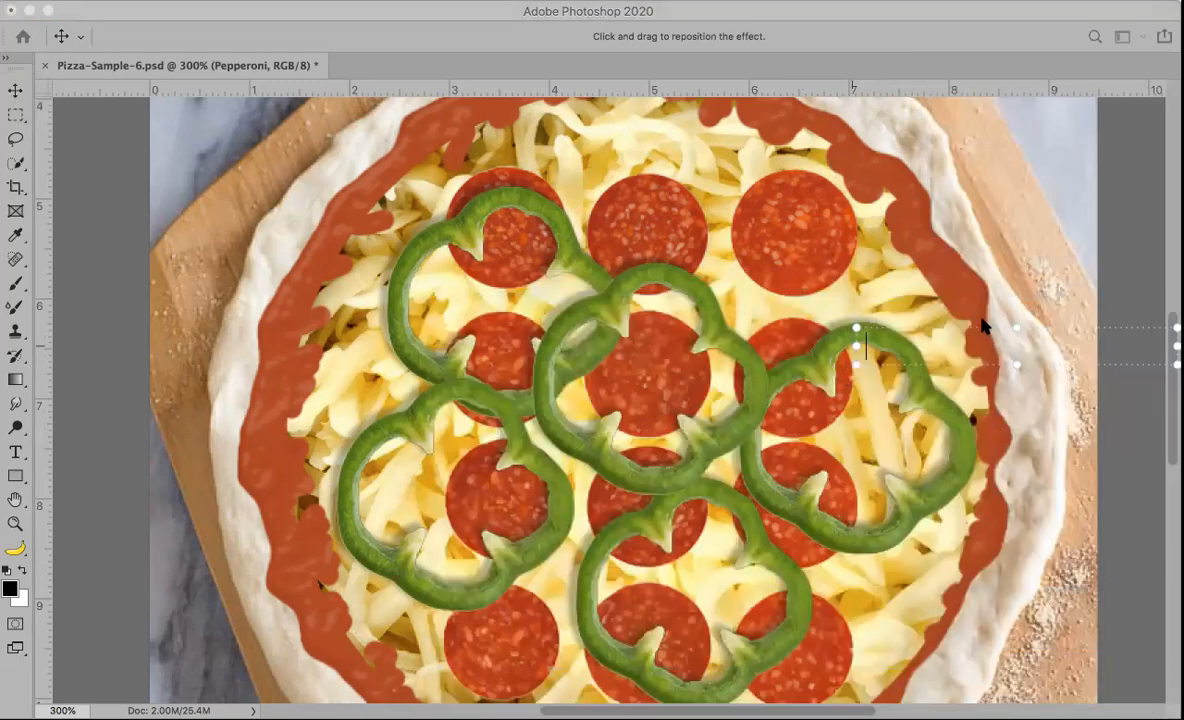
# Step: Change the Pepperoni drop shadow's blend mode to Multiply and confirm the layer style
pyautogui.press('Tab')
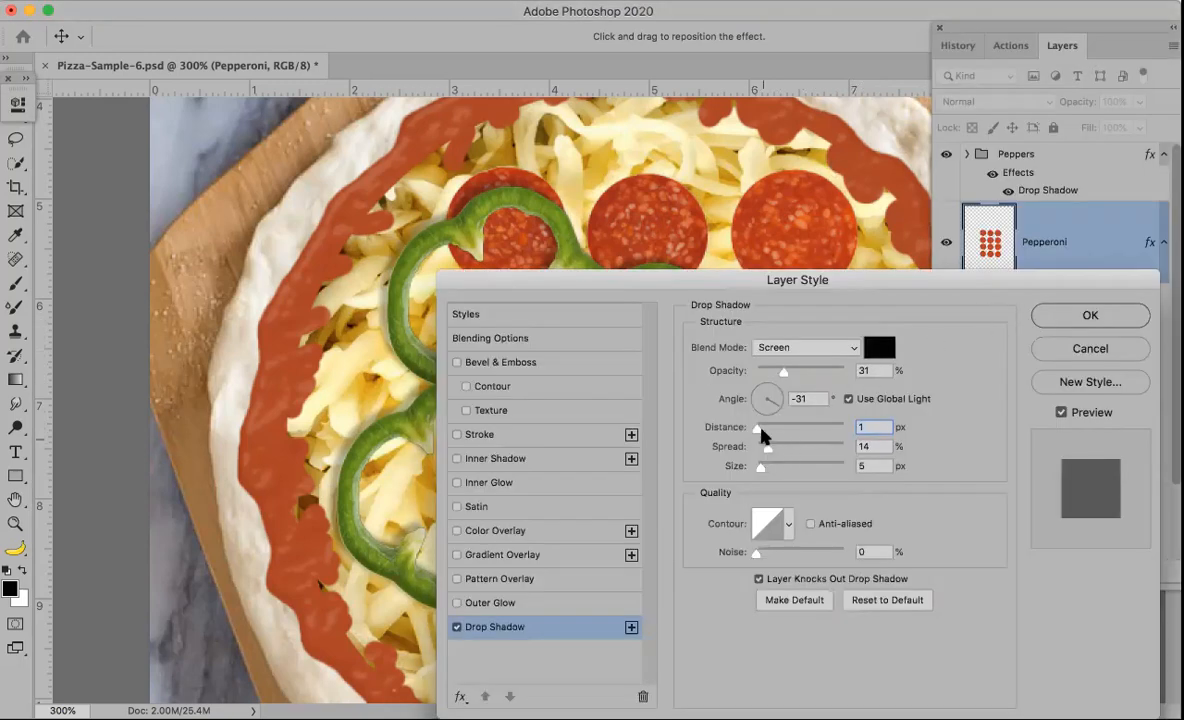
pyautogui.click(852, 350)
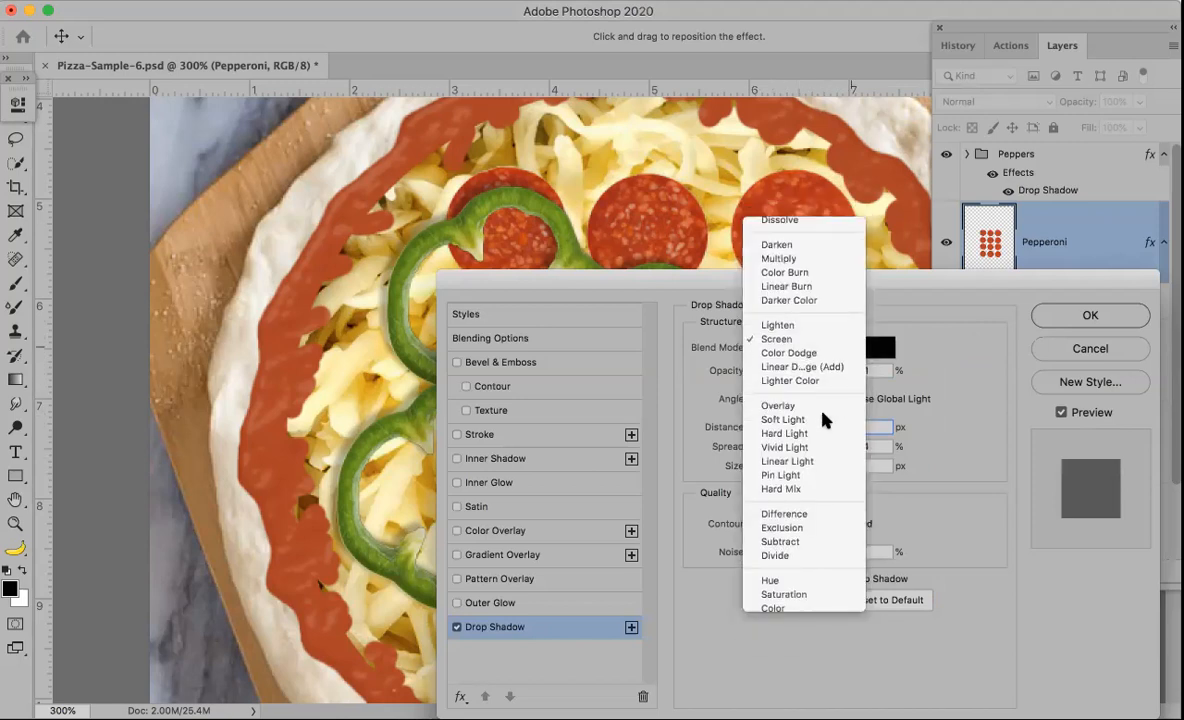
pyautogui.click(820, 407)
pyautogui.click(855, 347)
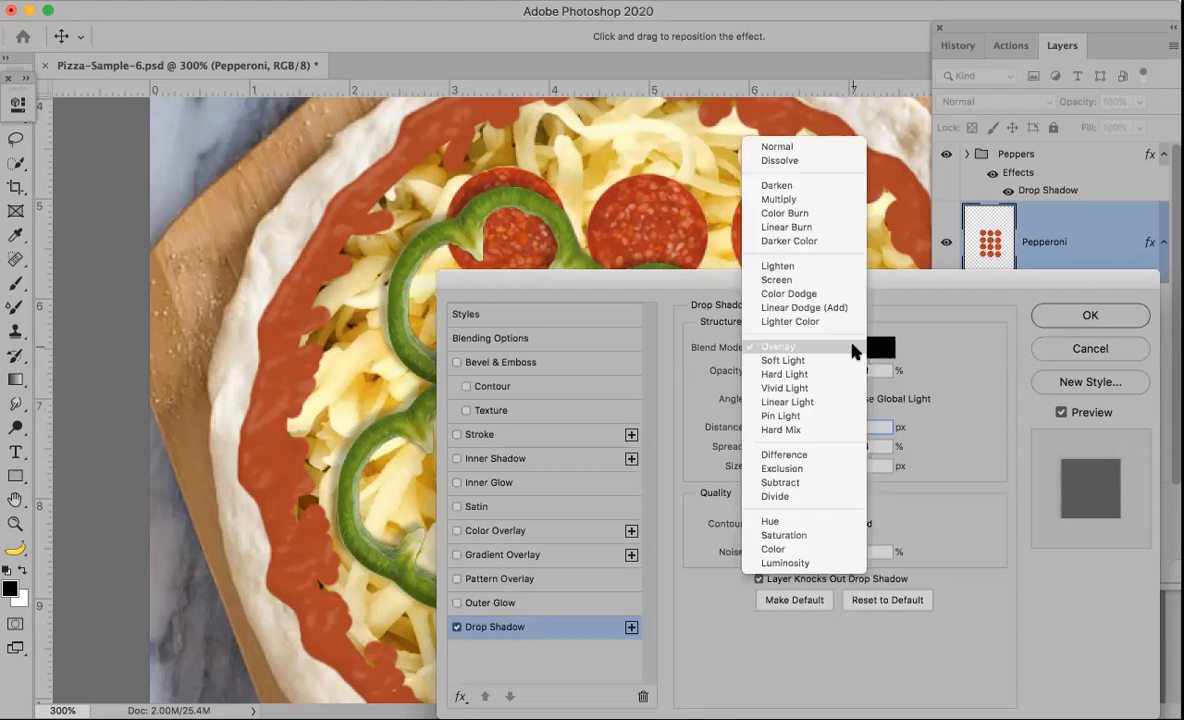
pyautogui.click(814, 200)
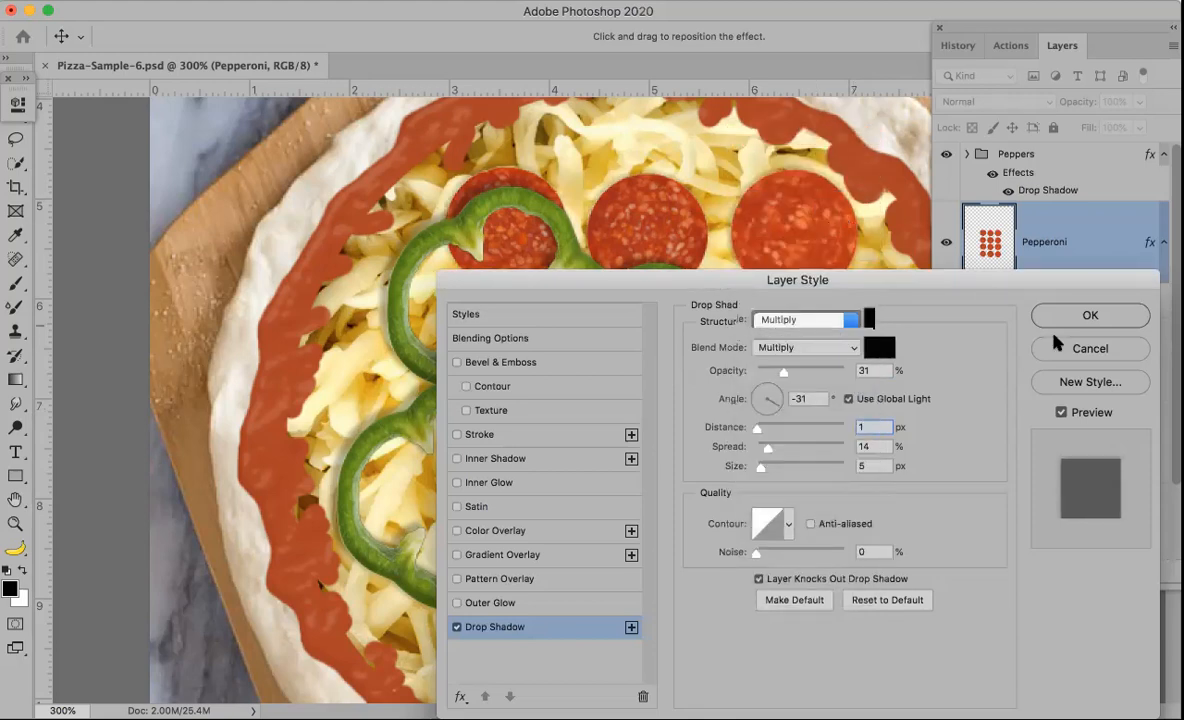
pyautogui.click(1088, 316)
# Step: Toggle the effects visibility of the Peppers group and Pepperoni layer to compare, leaving the Pepperoni drop shadow hidden
pyautogui.press('z')
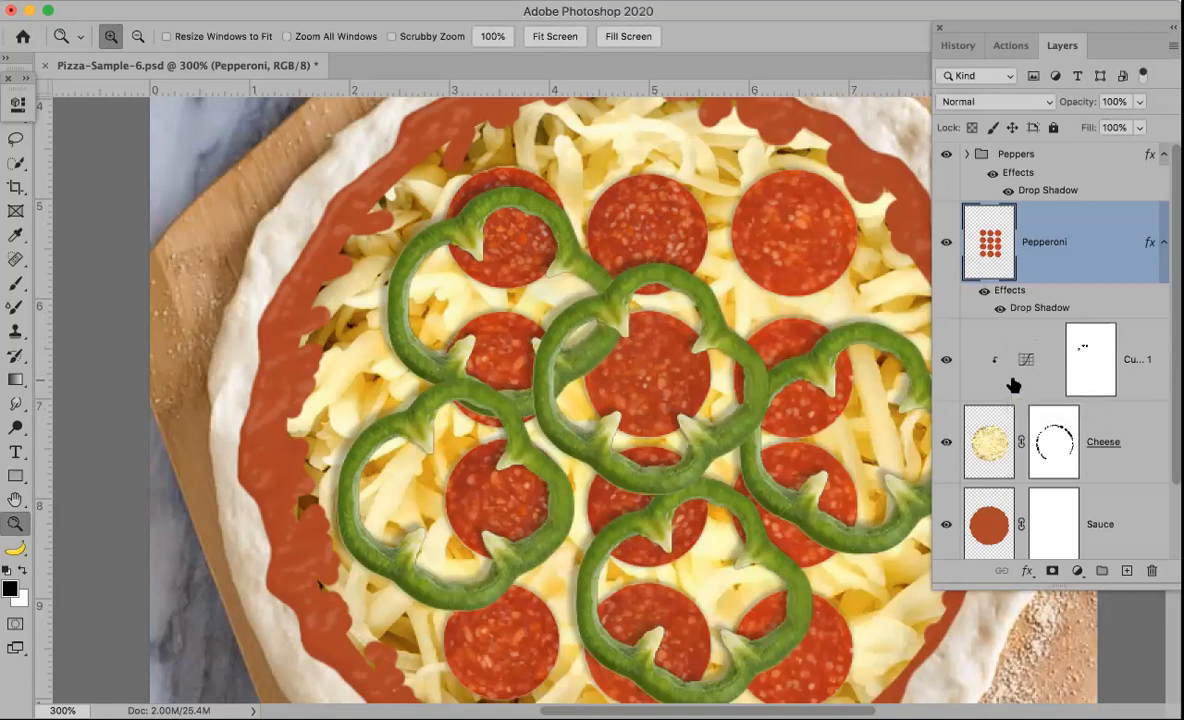
pyautogui.press('super+0')
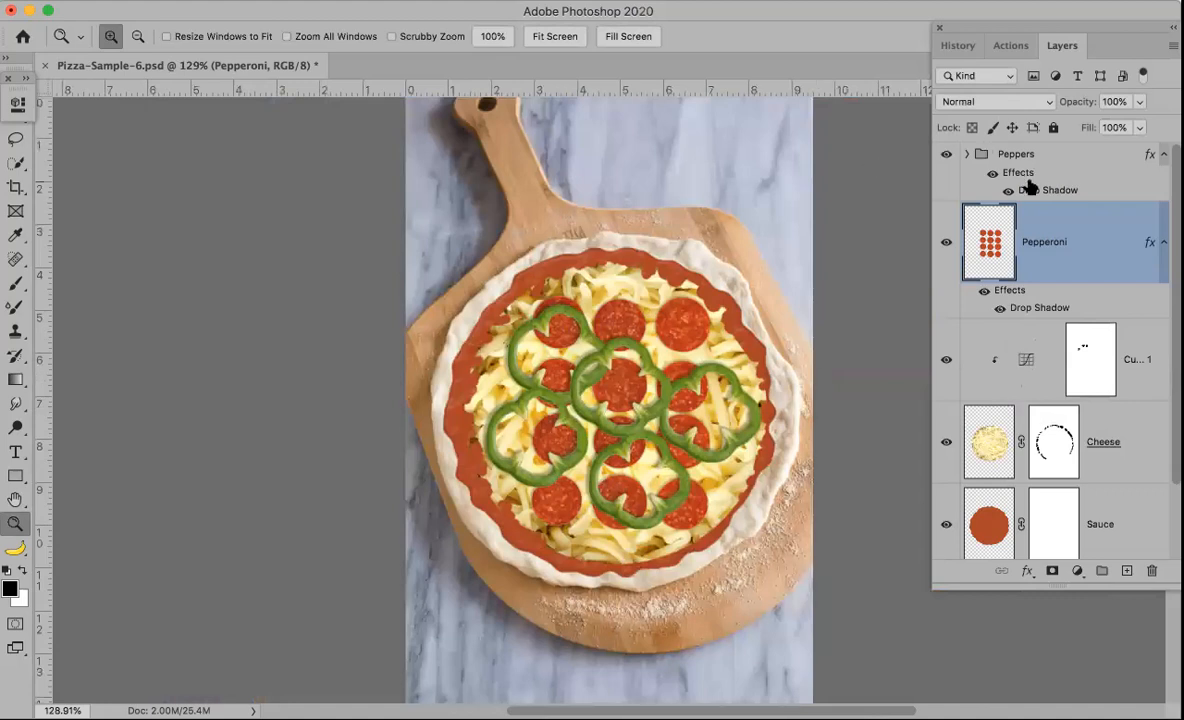
pyautogui.click(993, 174)
pyautogui.click(993, 174)
pyautogui.click(985, 292)
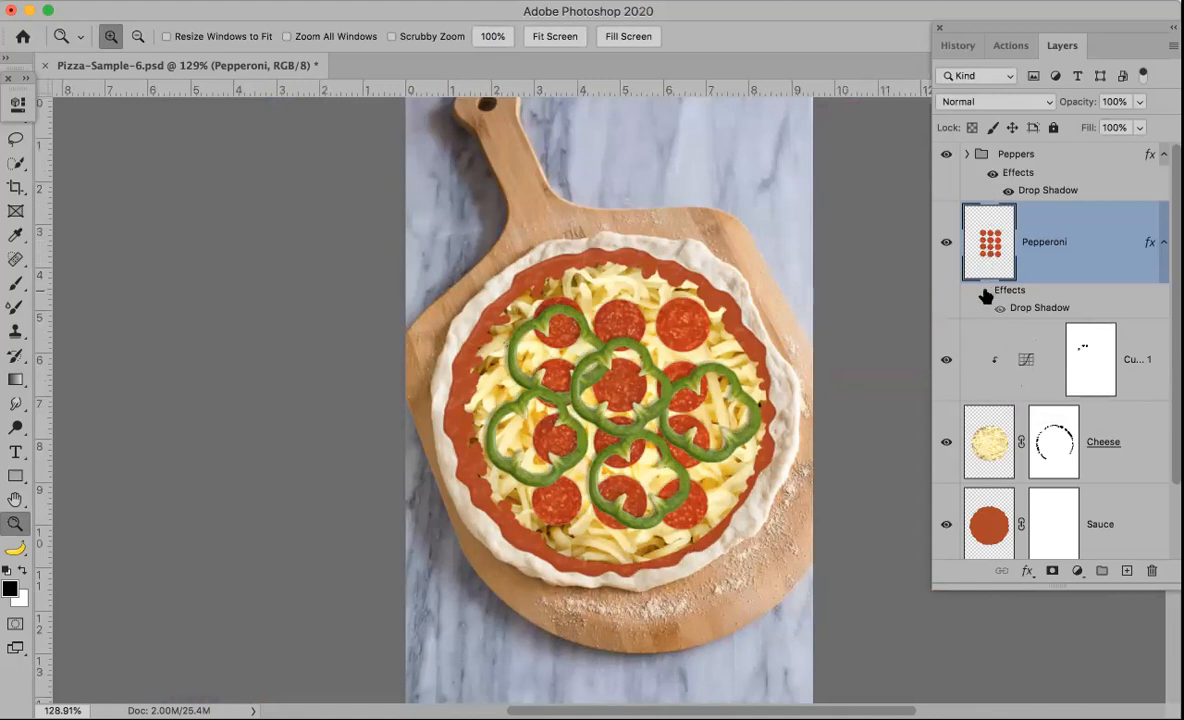
pyautogui.click(985, 292)
pyautogui.click(985, 292)
pyautogui.click(985, 292)
pyautogui.click(1000, 308)
# Step: Select the Peppers group in the layers list
pyautogui.hotkey('shift', 'Tab')
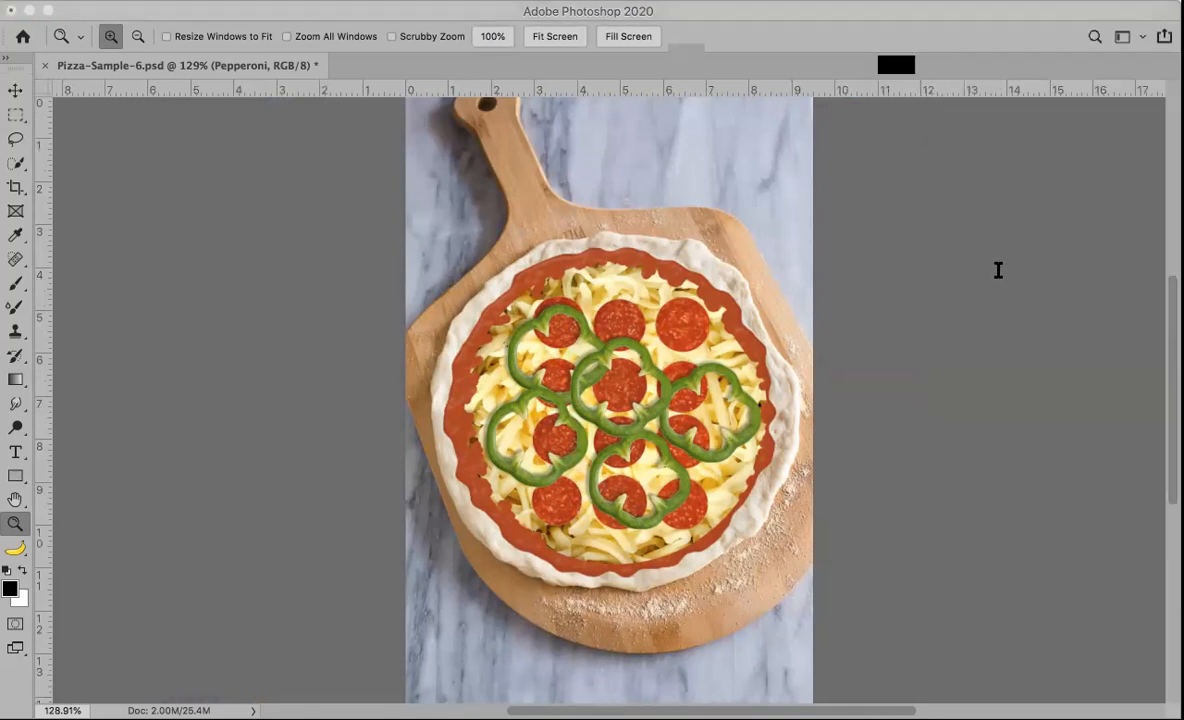
pyautogui.click(1013, 205)
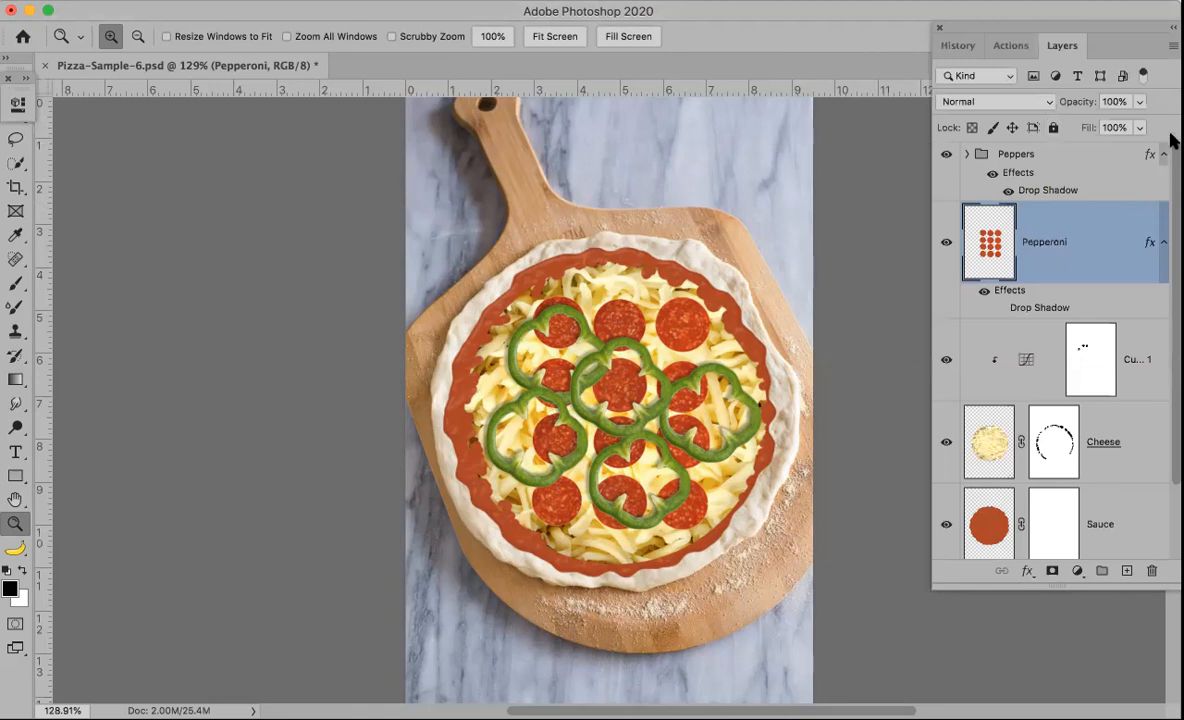
pyautogui.click(1040, 155)
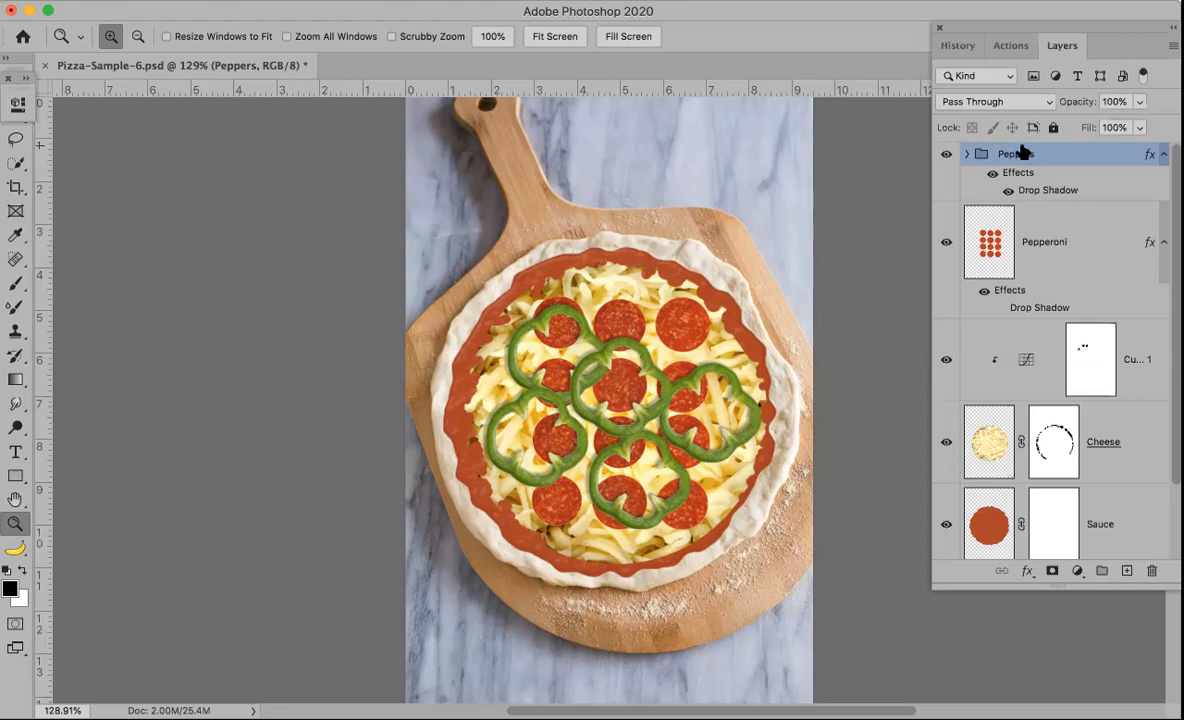
# Step: Stamp all visible layers into a new merged layer and rename it Main Layer
pyautogui.press('super+alt+shift+e')
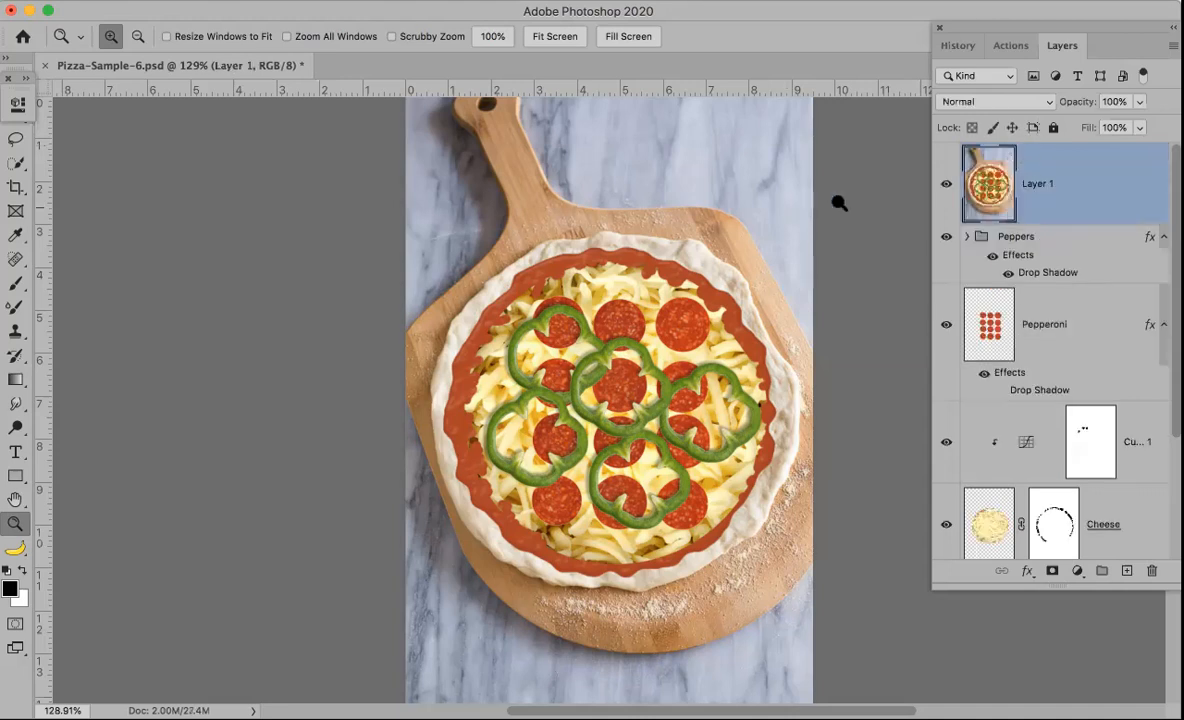
pyautogui.doubleClick(1045, 189)
pyautogui.write('Main Layer')
pyautogui.press('Return')
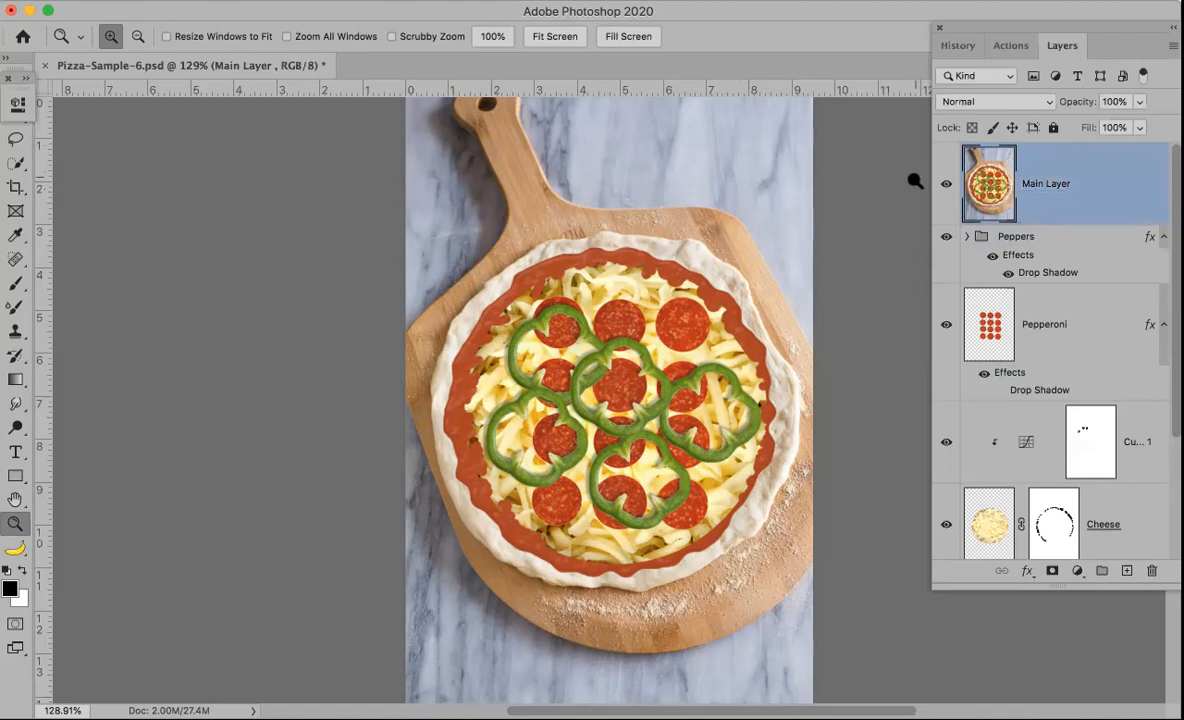
# Step: Hide the merged layer and each layer down to Sauce in turn to reveal the bare background dough
pyautogui.click(946, 189)
pyautogui.click(946, 189)
pyautogui.click(946, 189)
pyautogui.click(946, 189)
pyautogui.click(946, 189)
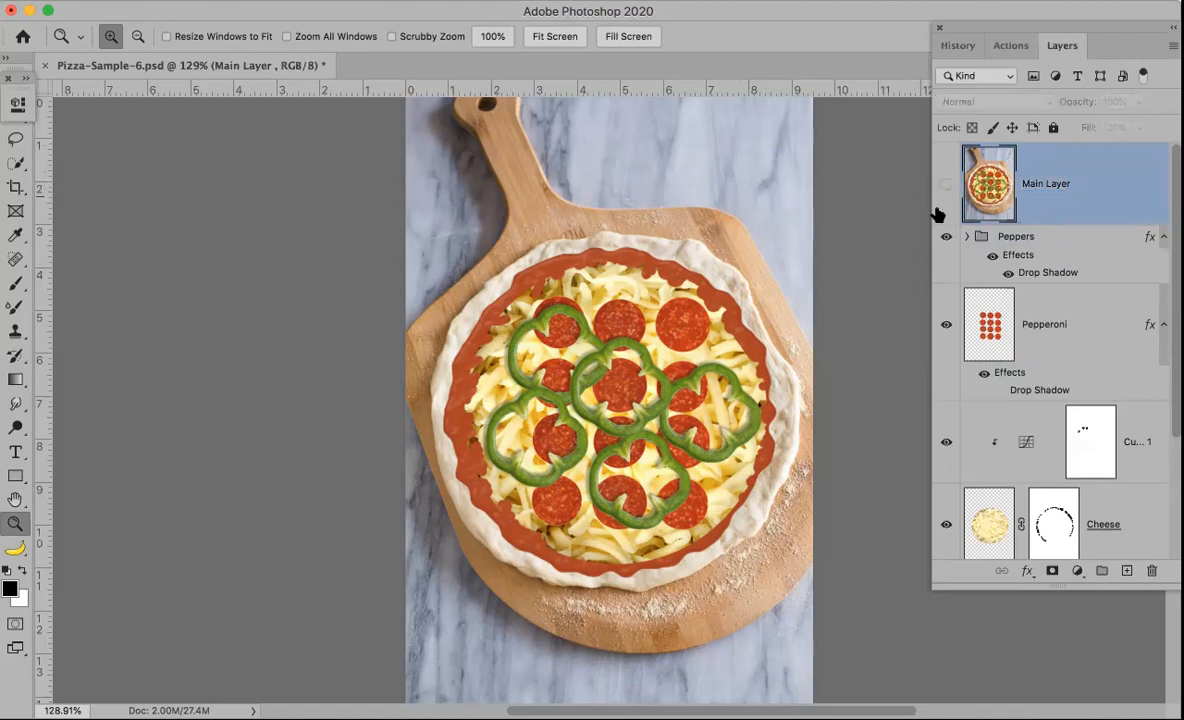
pyautogui.click(946, 236)
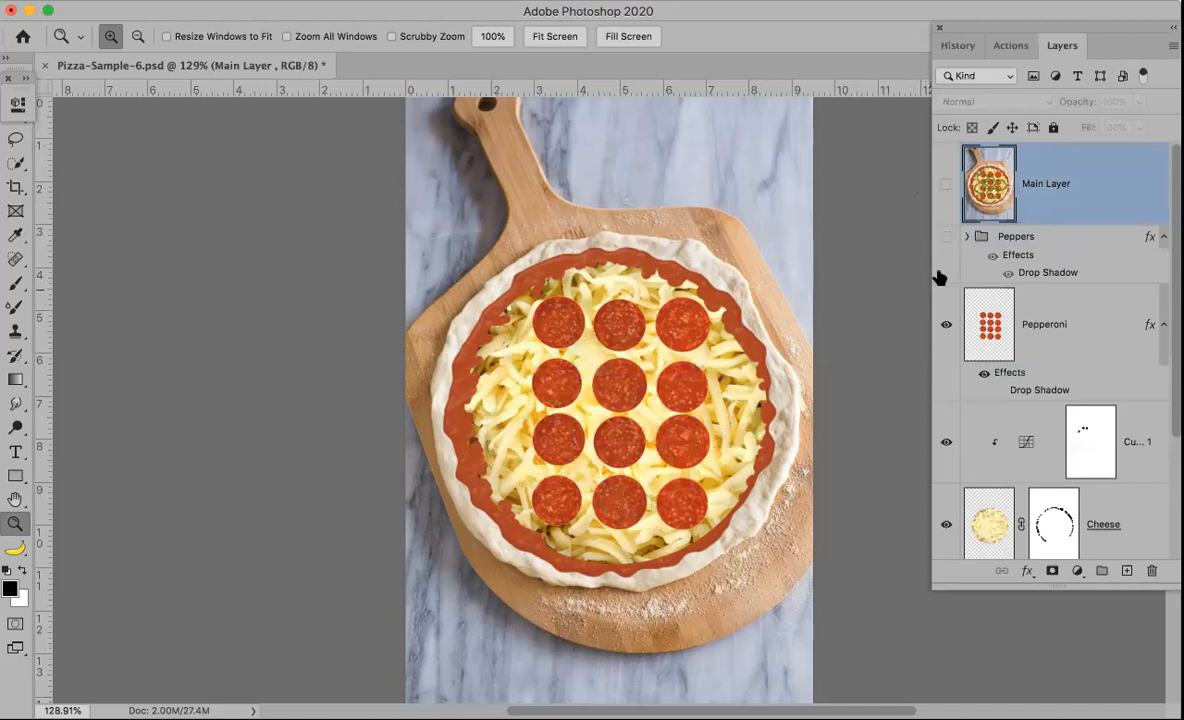
pyautogui.click(946, 324)
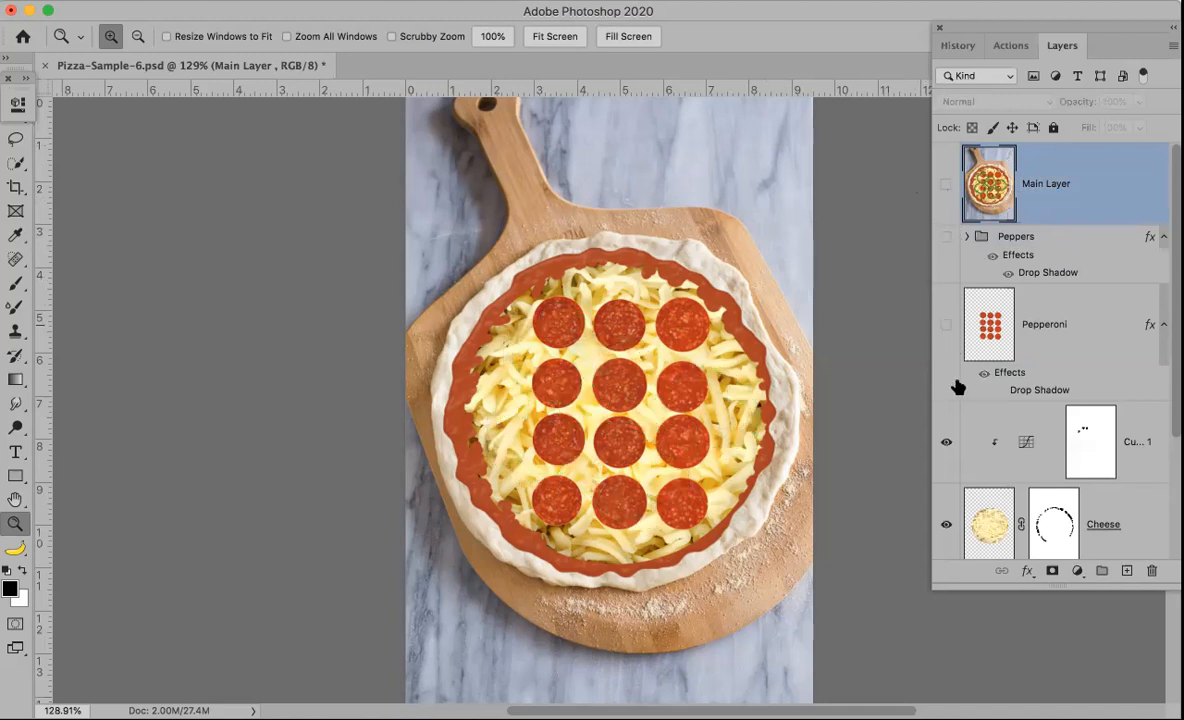
pyautogui.click(946, 443)
pyautogui.click(946, 524)
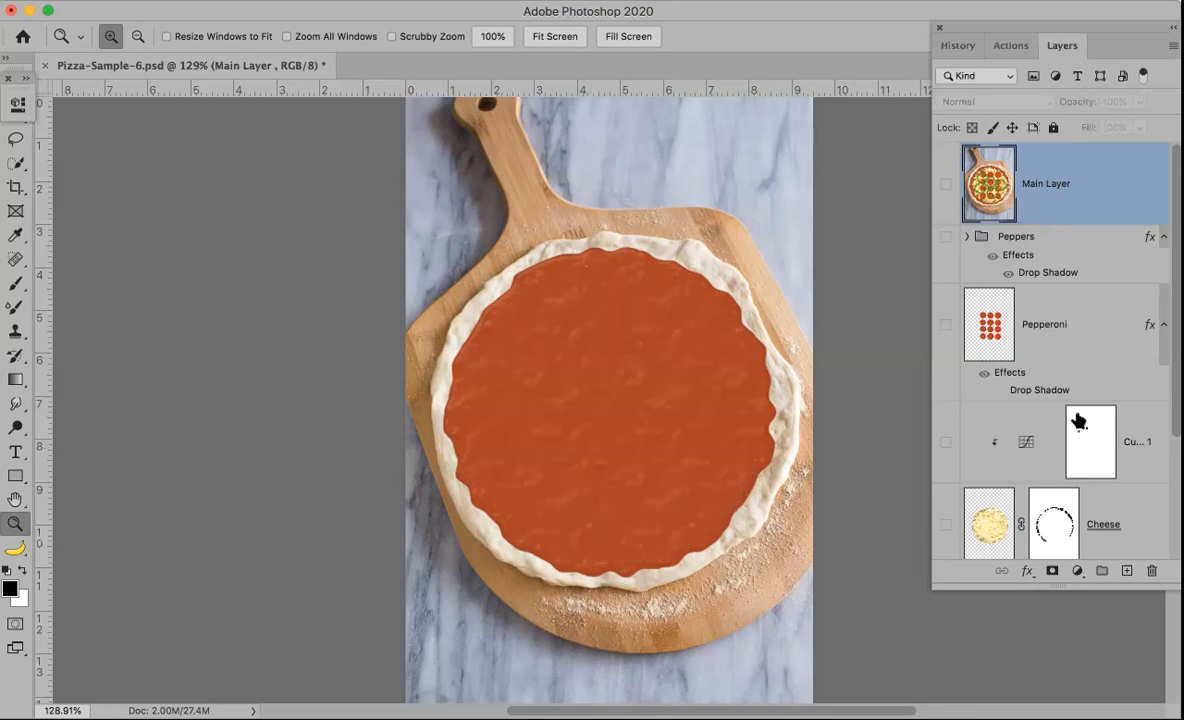
pyautogui.moveTo(1172, 352); pyautogui.dragTo(1171, 484)
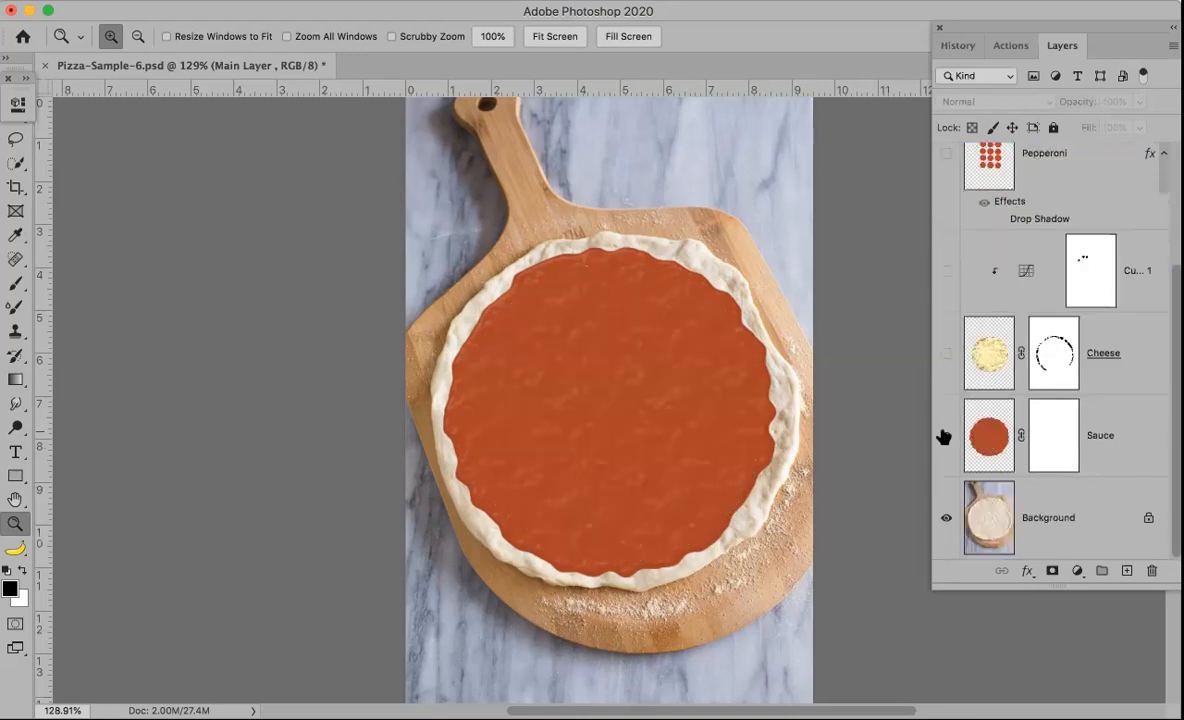
pyautogui.click(942, 436)
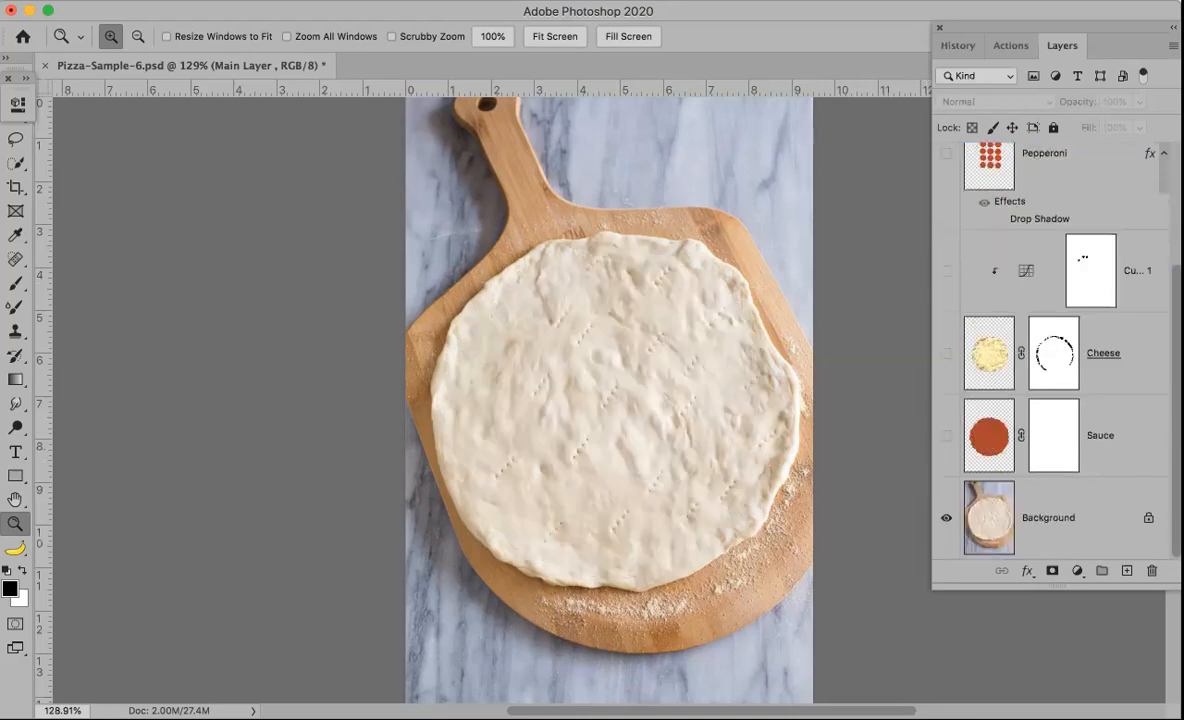
pyautogui.scroll(3, 1172, 165)
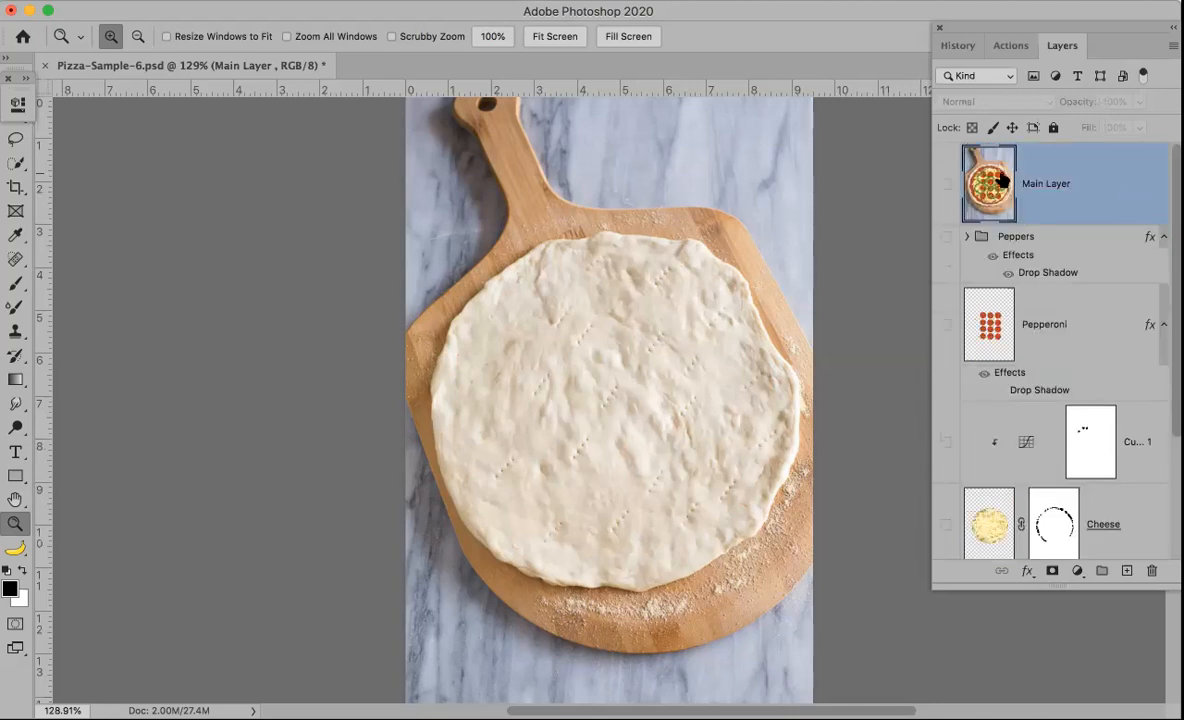
# Step: Show the merged layer and every hidden layer again, then show only the merged layer to compare it with the stack
pyautogui.click(946, 189)
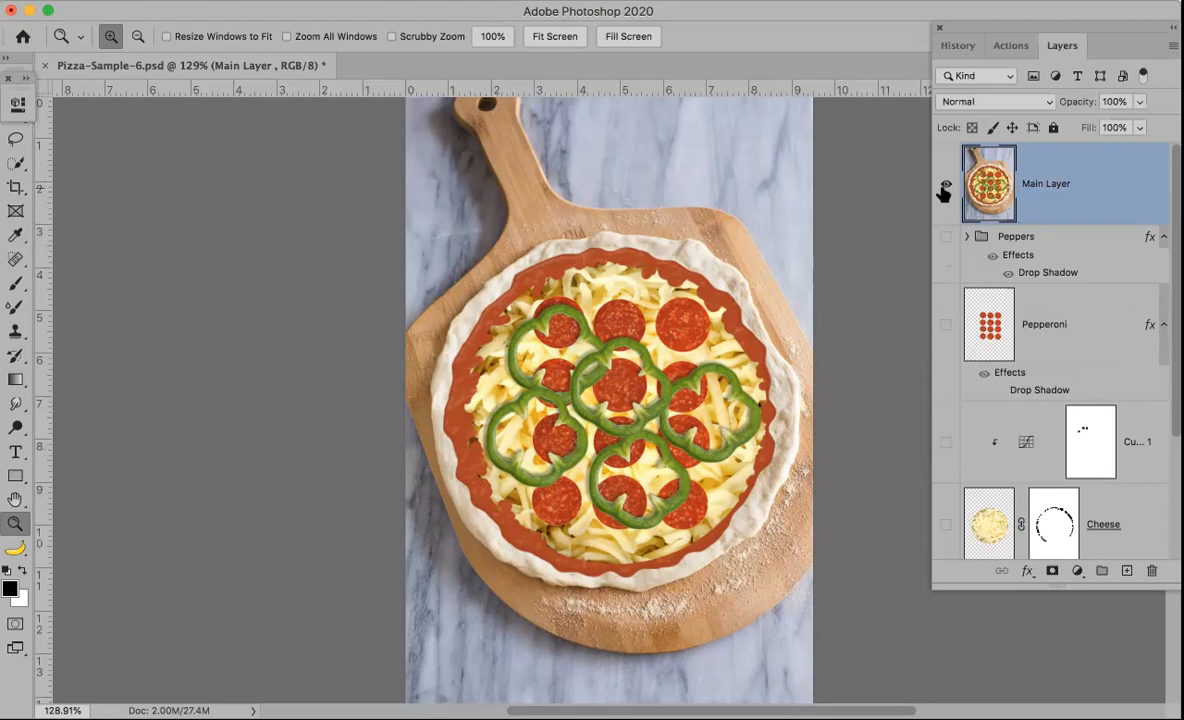
pyautogui.click(946, 186)
pyautogui.click(946, 185)
pyautogui.click(946, 236)
pyautogui.click(946, 324)
pyautogui.click(946, 441)
pyautogui.click(946, 524)
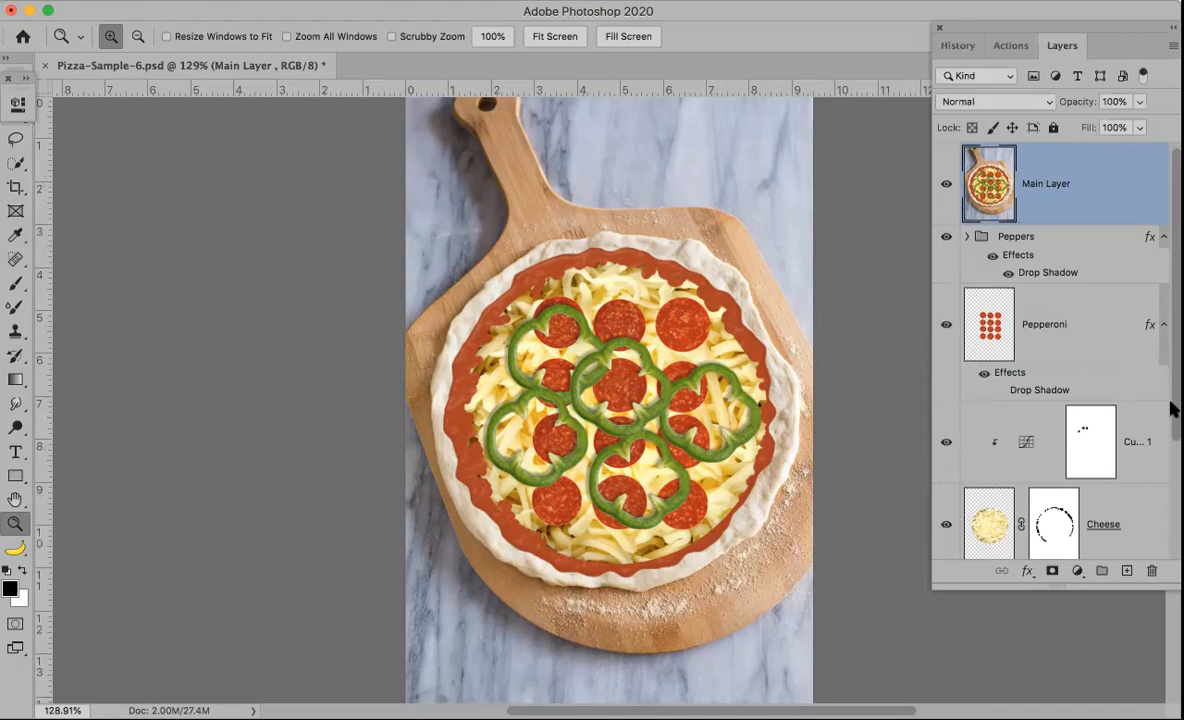
pyautogui.scroll(-3, 1171, 404)
pyautogui.click(946, 435)
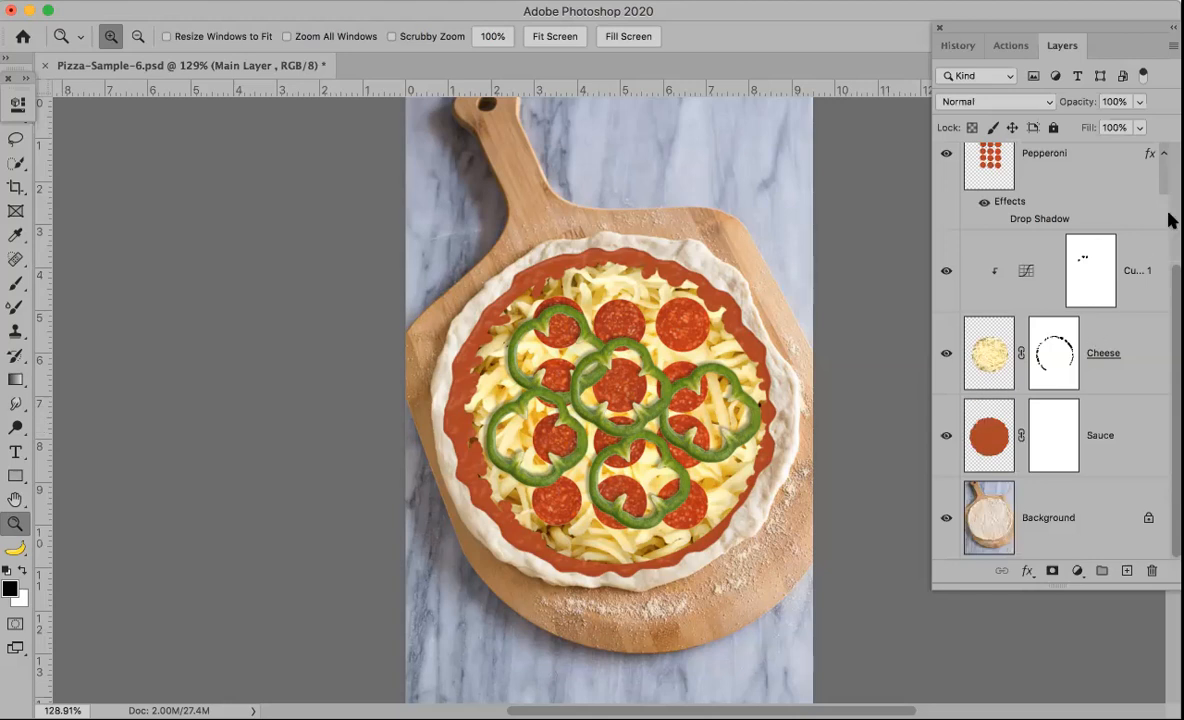
pyautogui.scroll(3, 1172, 188)
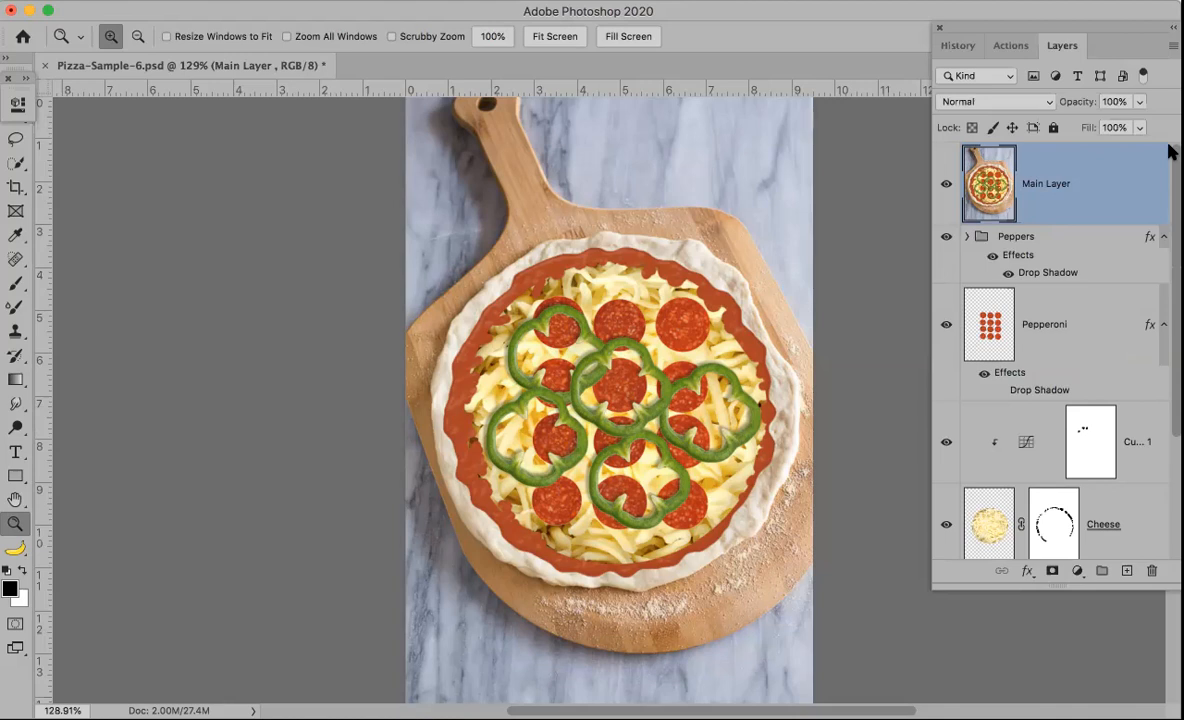
pyautogui.keyDown('alt'); pyautogui.click(947, 186); pyautogui.keyUp('alt')
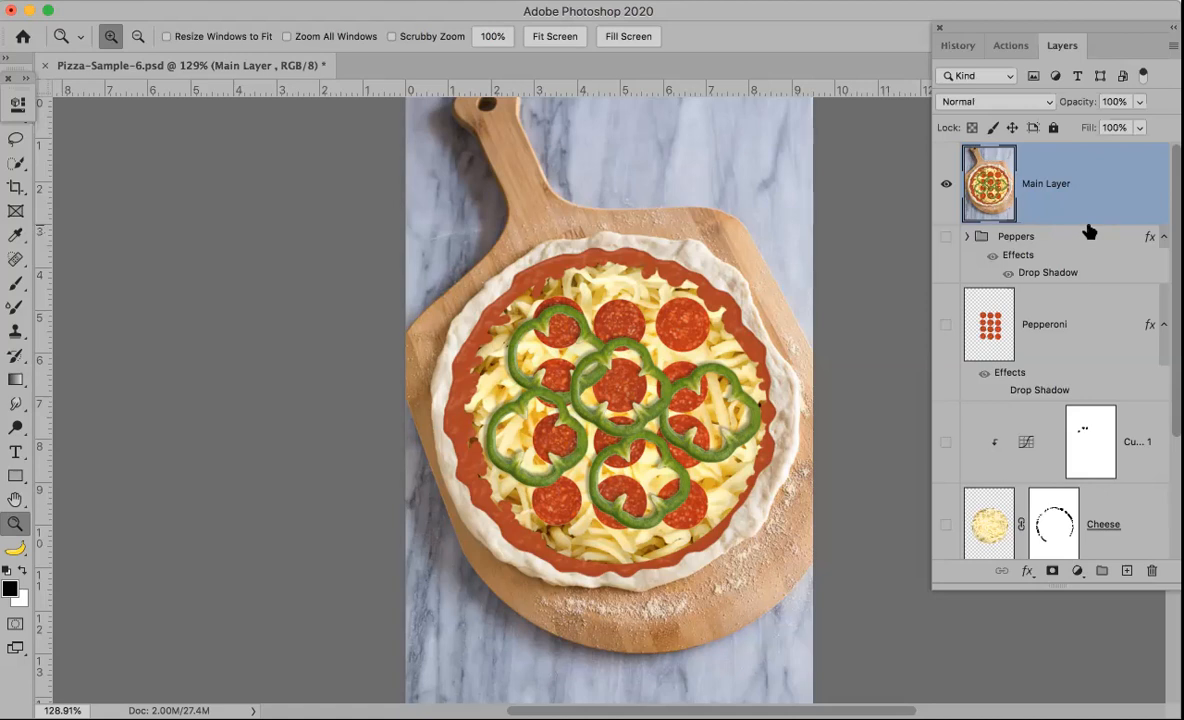
pyautogui.click(946, 240)
# Step: Revert the document in History to the last Disable layer effects state before the stamp
pyautogui.click(957, 47)
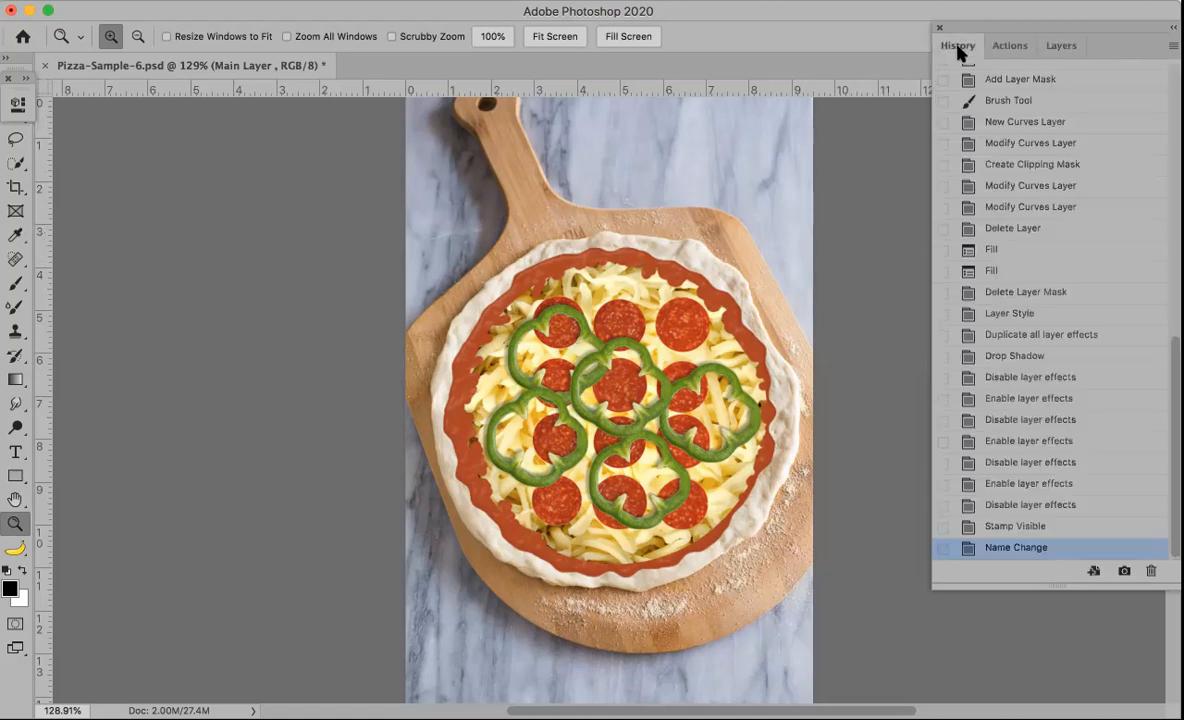
pyautogui.click(1035, 506)
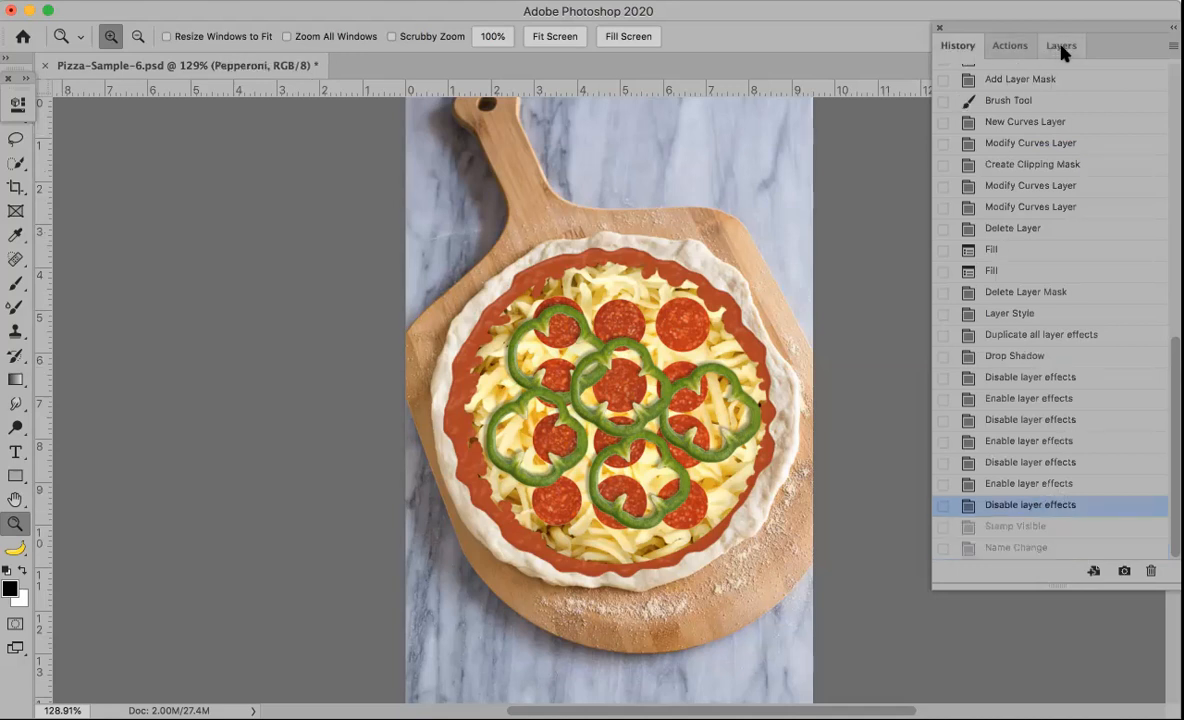
pyautogui.click(1058, 46)
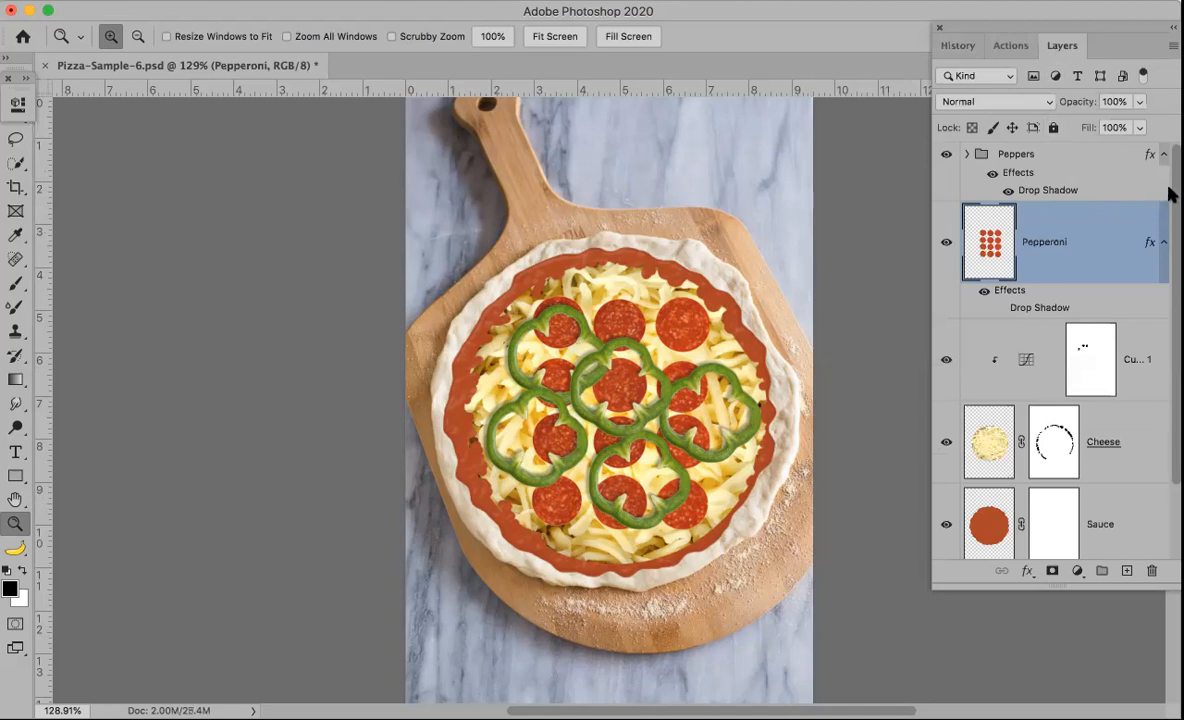
# Step: Select the Peppers group and stamp all visible layers into a new merged layer at the top
pyautogui.click(1075, 165)
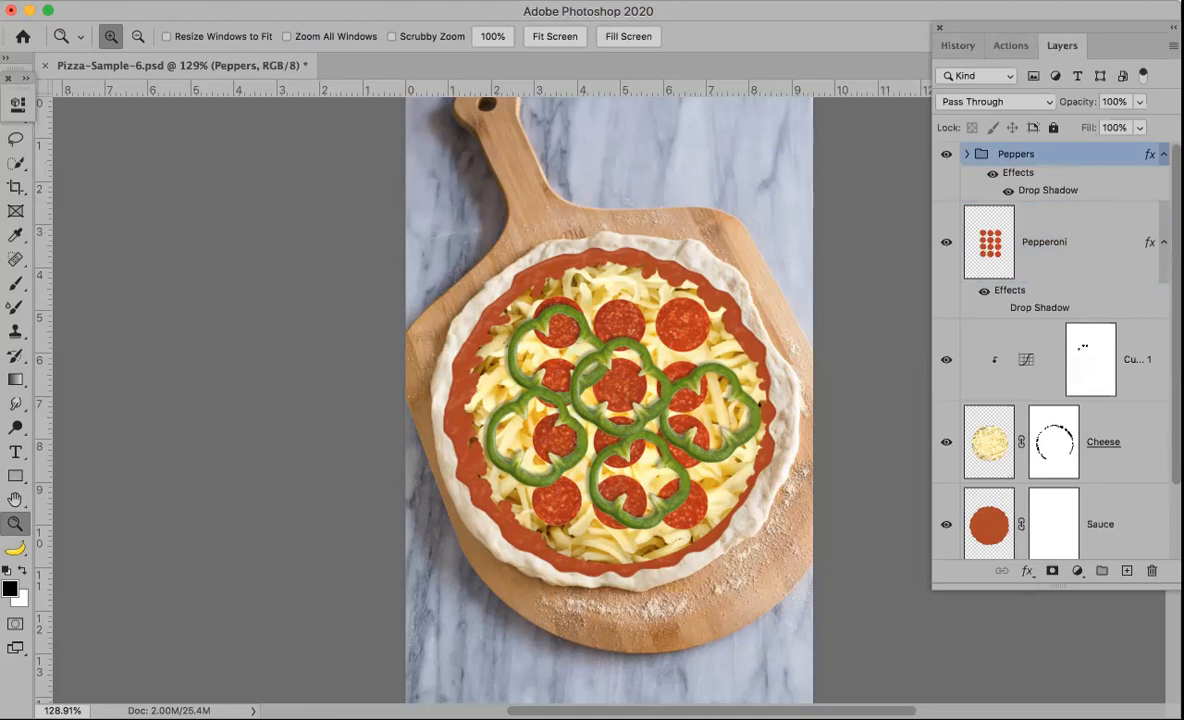
pyautogui.press('alt')
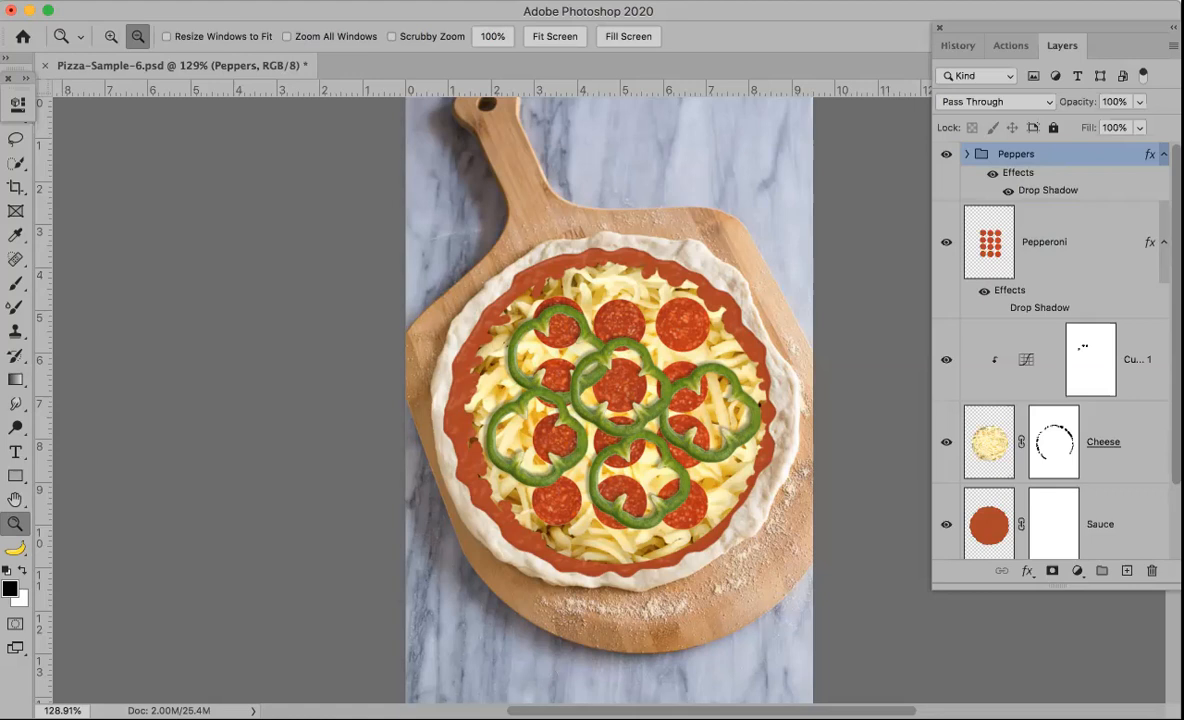
pyautogui.hotkey('ctrl', 'alt', 'shift', 'e')
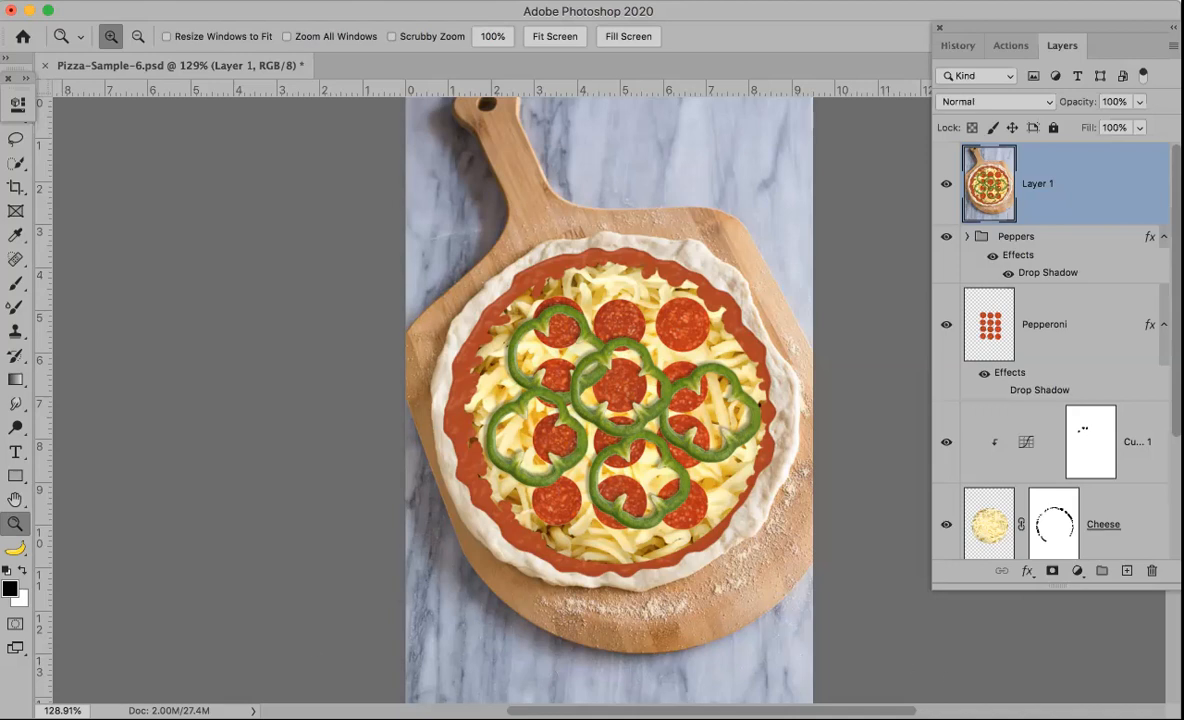
pyautogui.hotkey('shift', 'Tab')
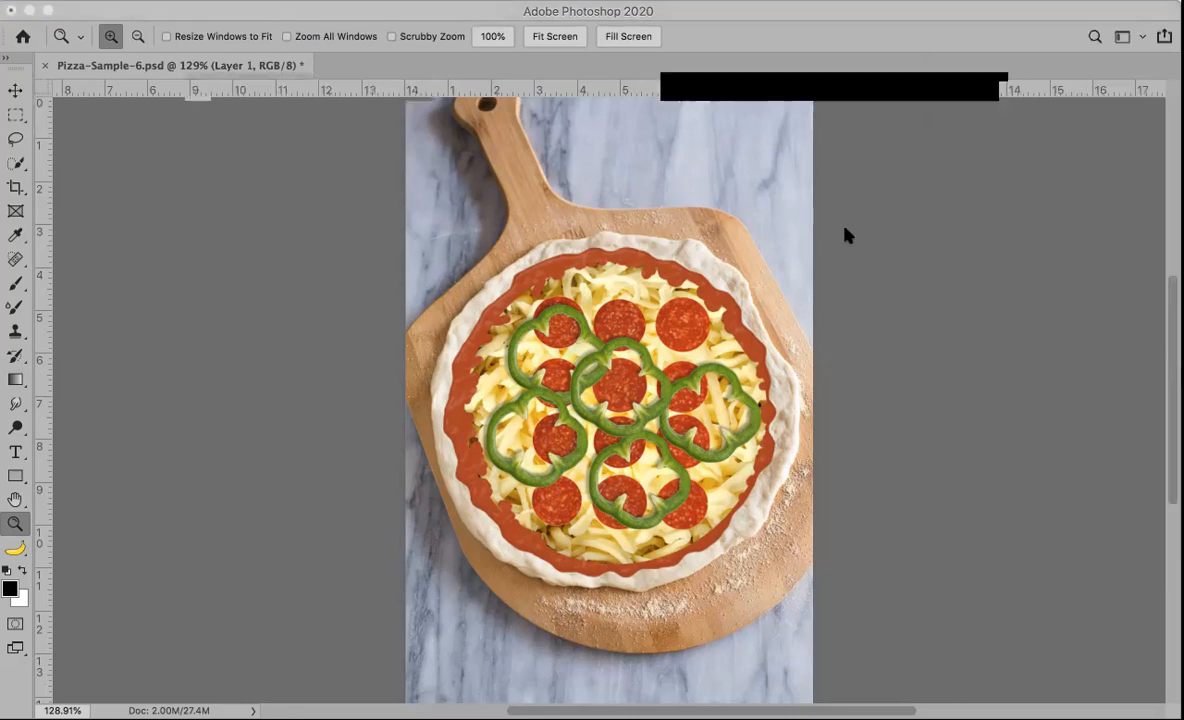
pyautogui.click(202, 51)
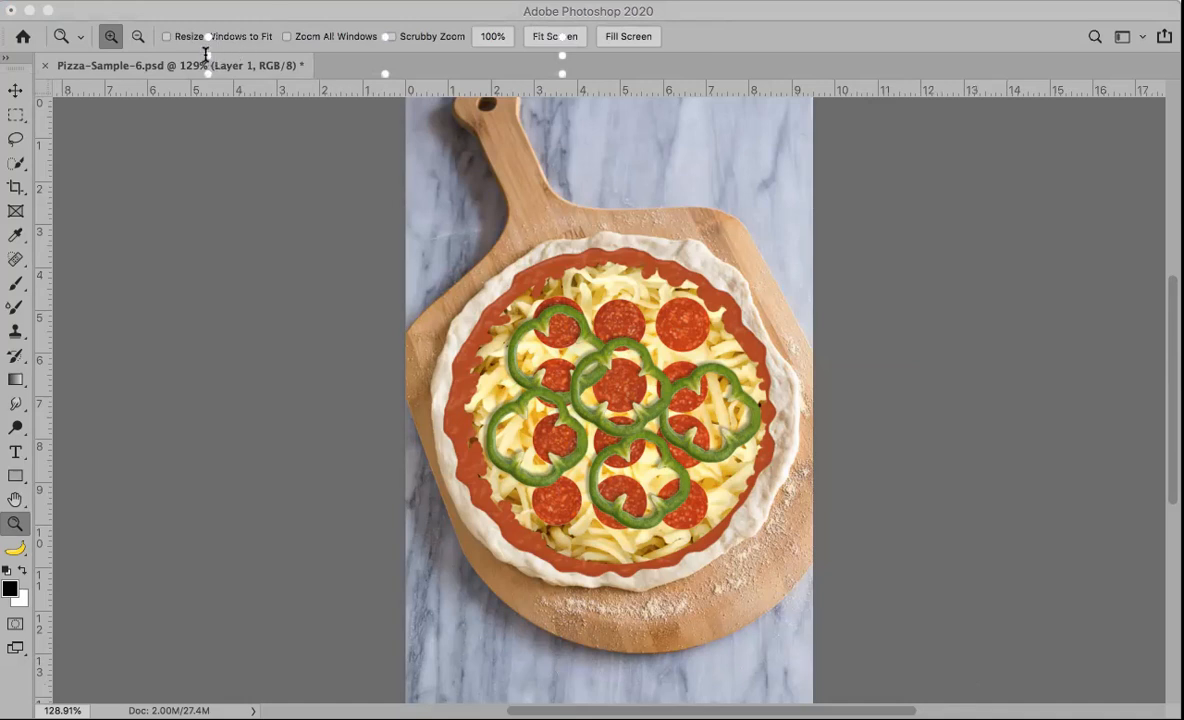
pyautogui.click(202, 51)
pyautogui.click(382, 360)
pyautogui.click(205, 52)
pyautogui.click(203, 51)
pyautogui.press('F7')
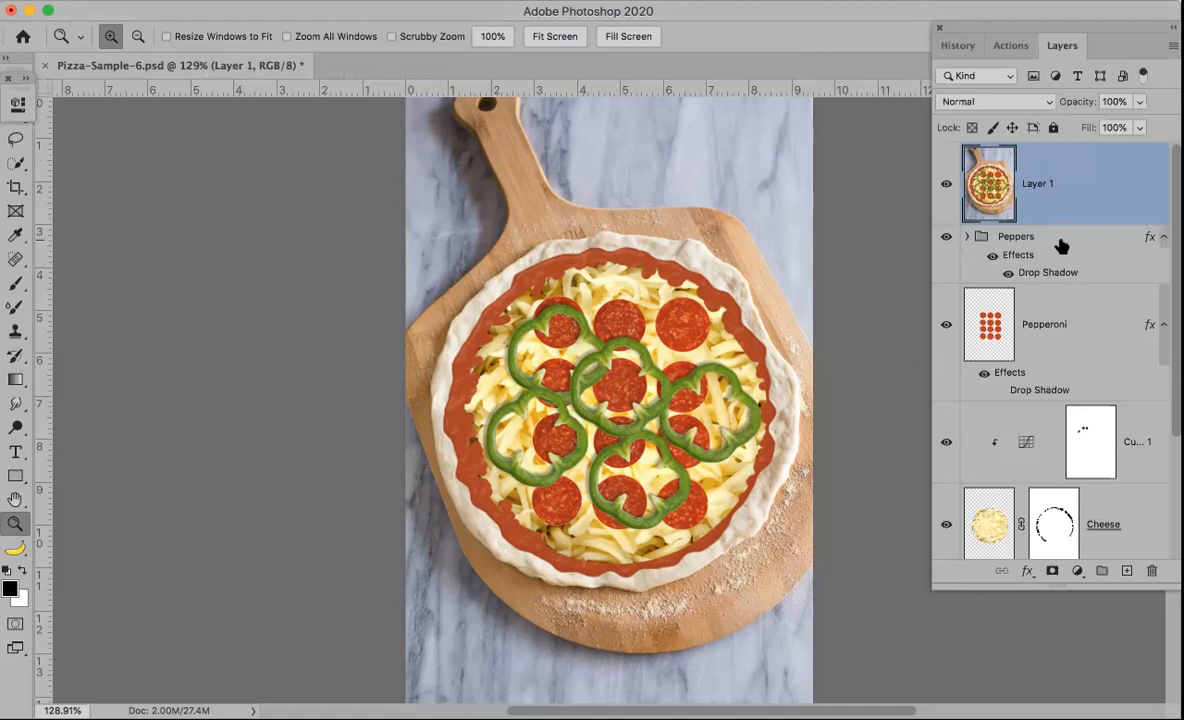
# Step: Show only the stamped layer and open the Nik Collection Color Efex Pro 4 filter on it
pyautogui.keyDown('alt'); pyautogui.click(947, 184); pyautogui.keyUp('alt')
pyautogui.click(432, 1)
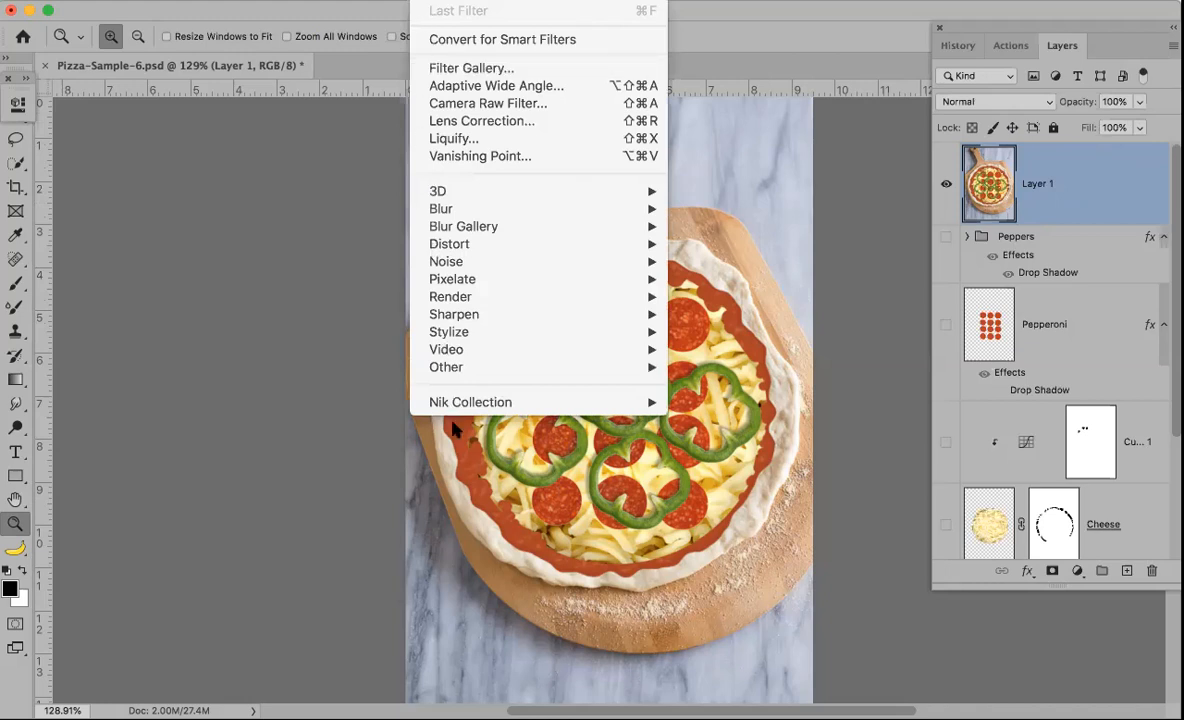
pyautogui.moveTo(634, 400)
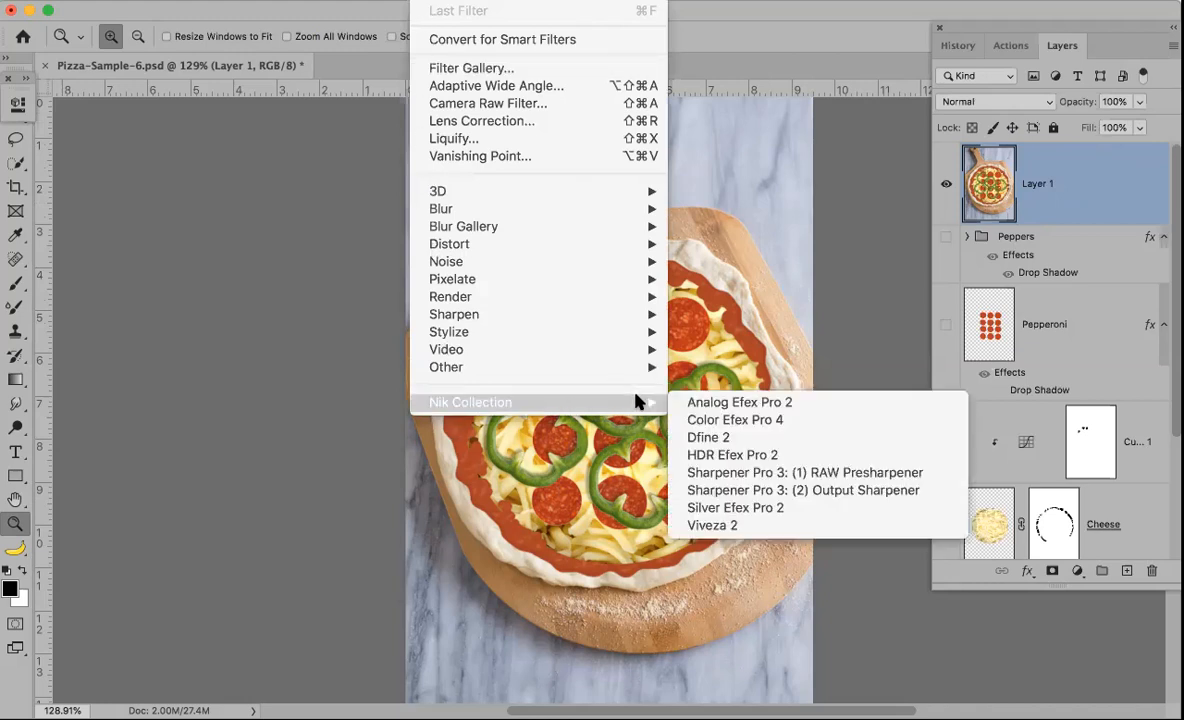
pyautogui.click(717, 422)
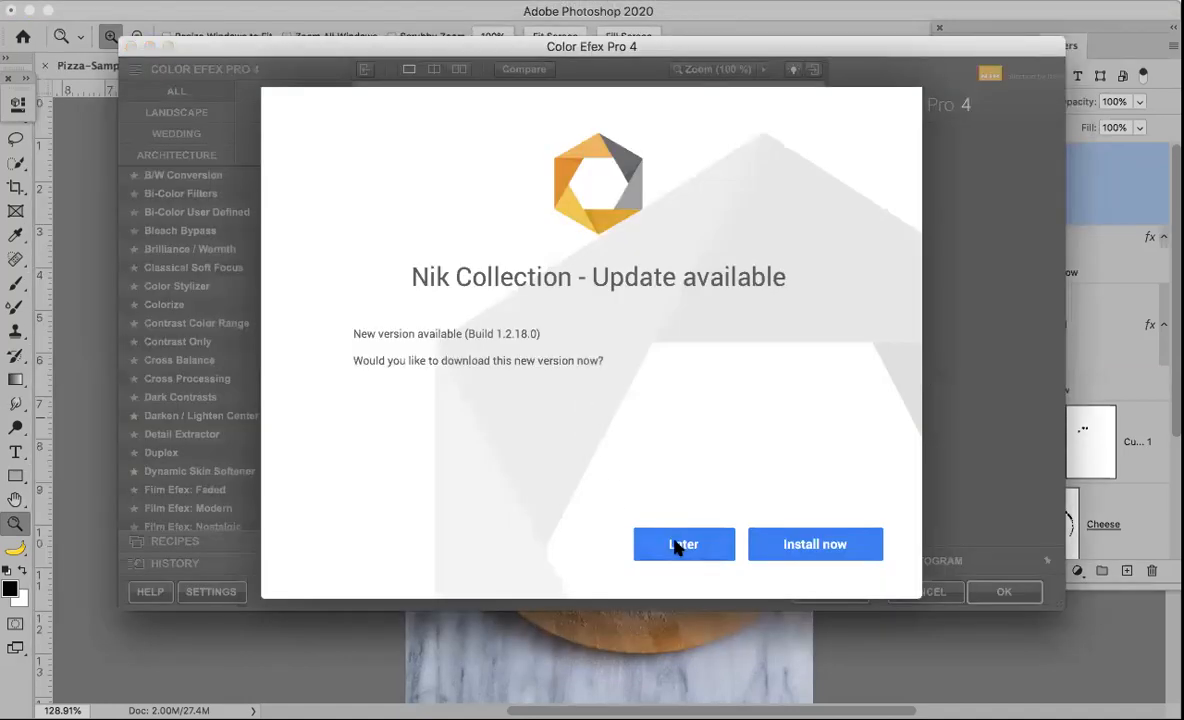
pyautogui.click(678, 546)
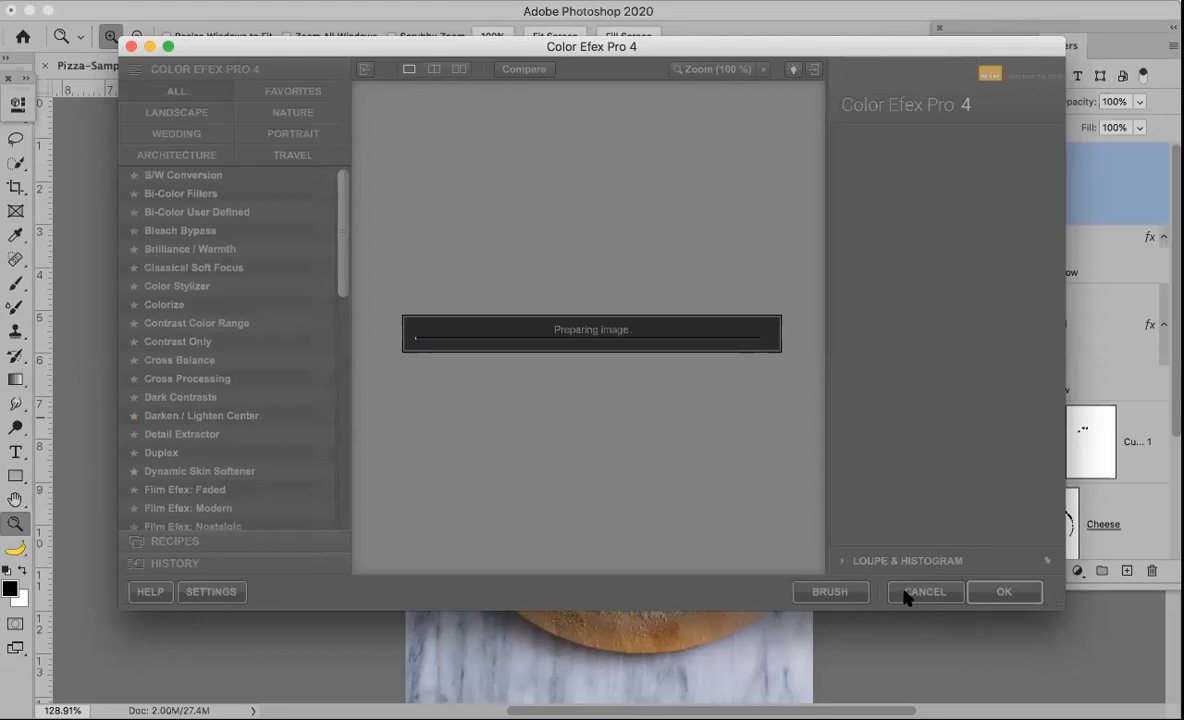
pyautogui.moveTo(637, 53); pyautogui.dragTo(664, 22)
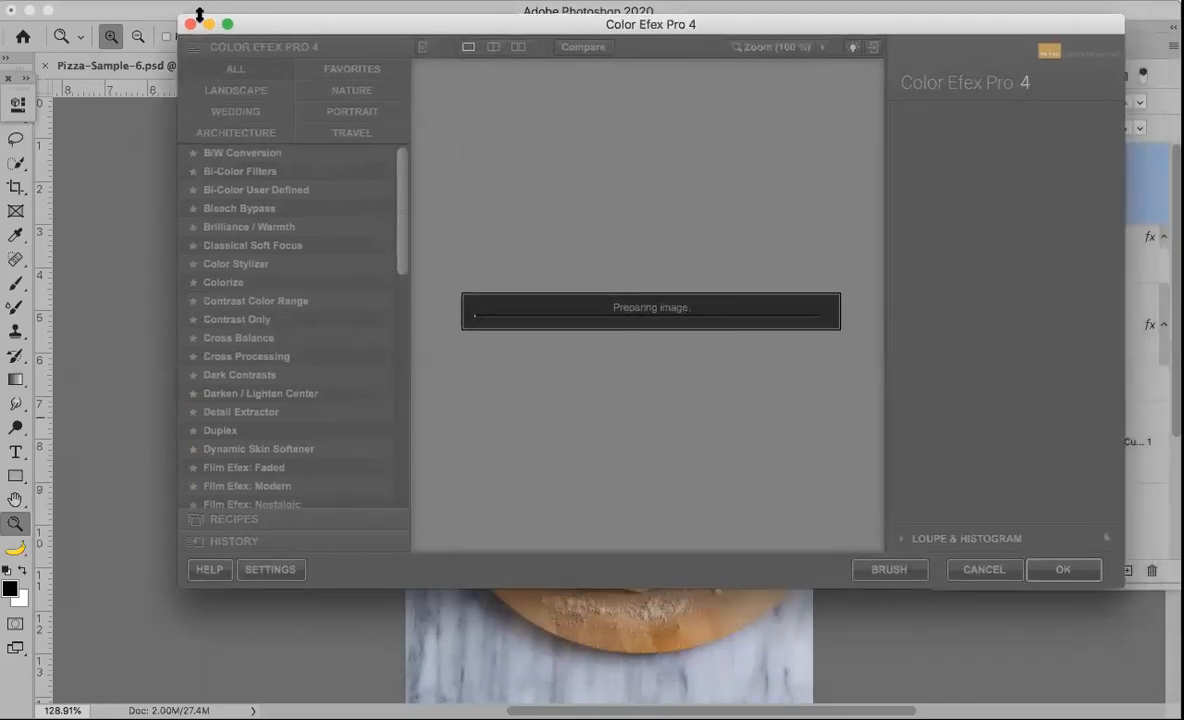